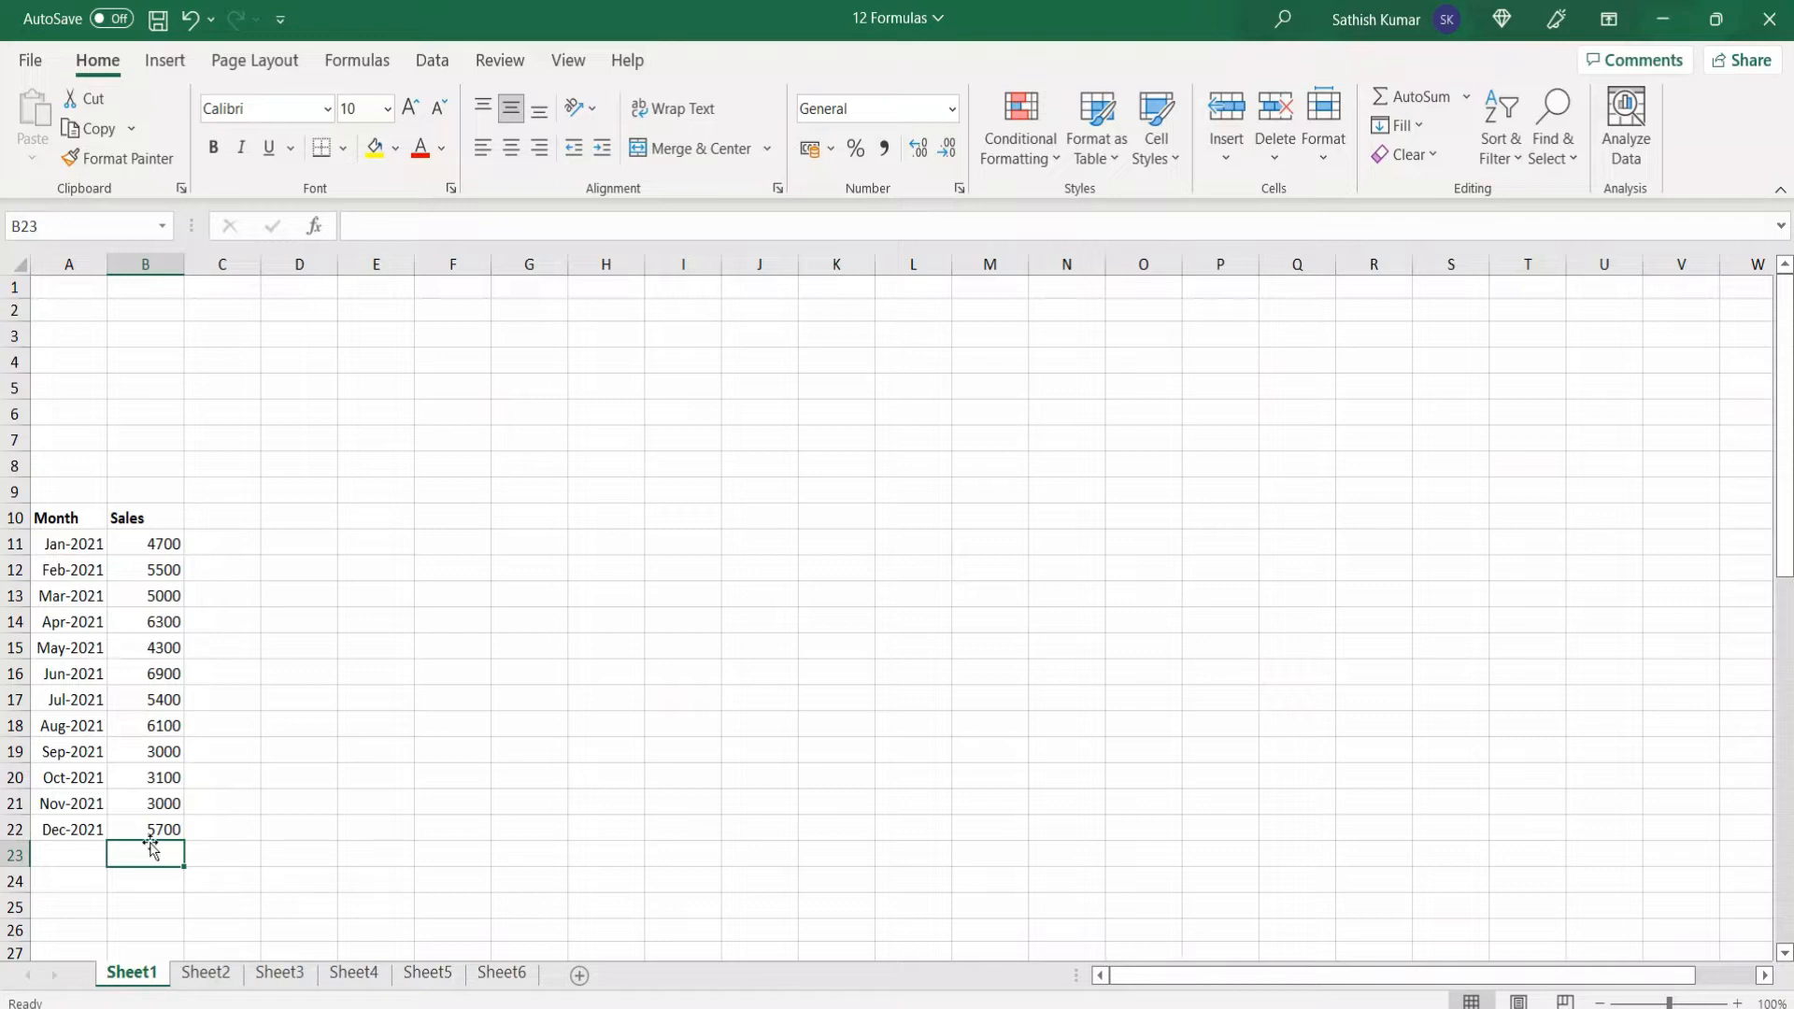
text(=s)
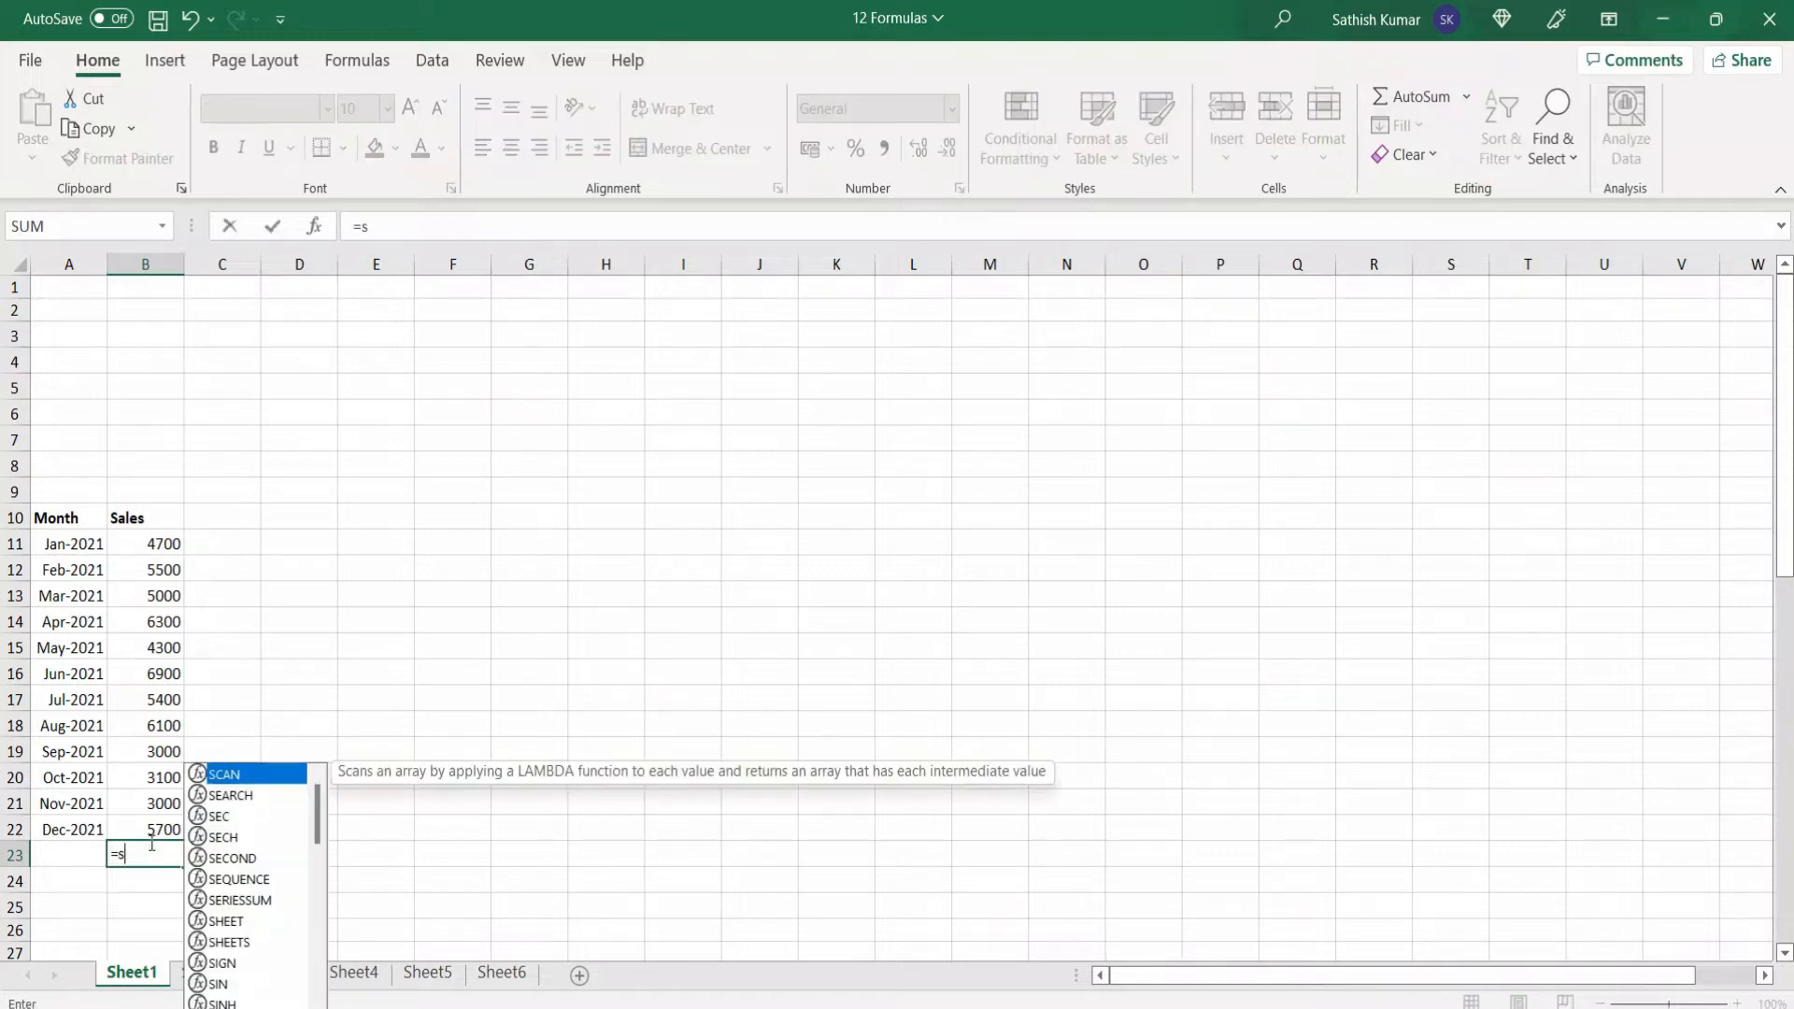
text(um)
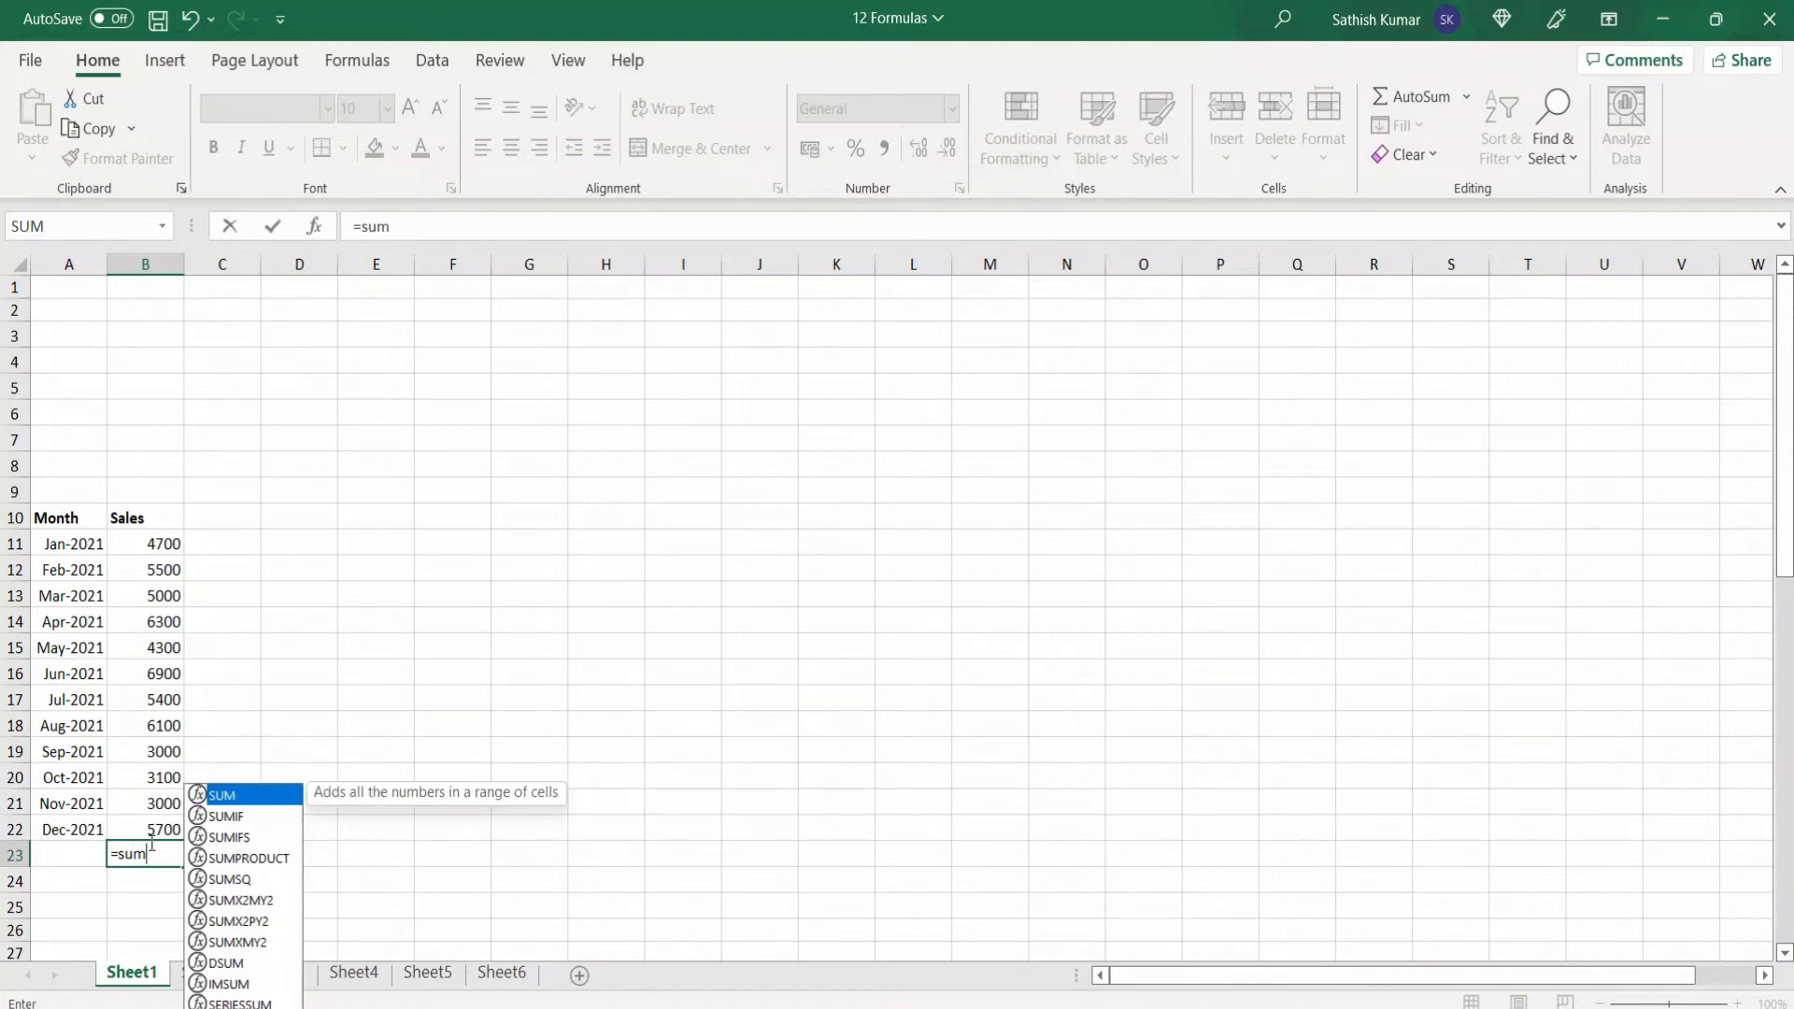
key(Escape)
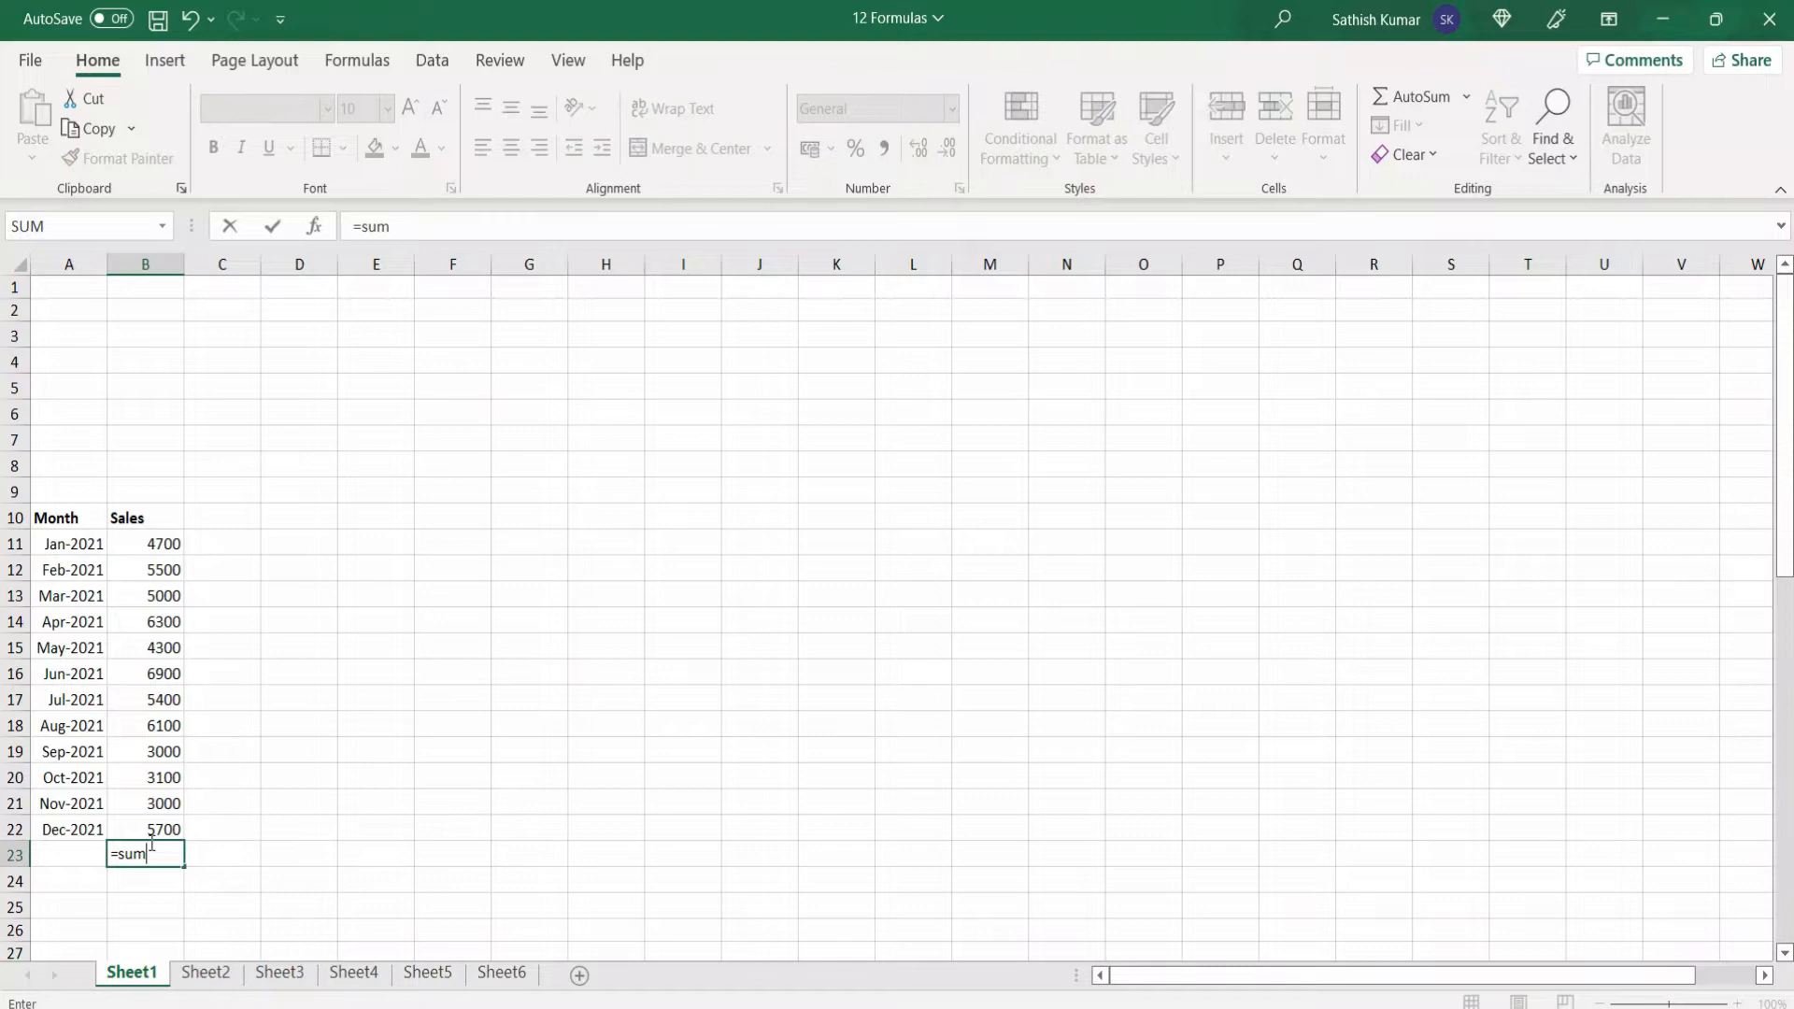
key(Escape)
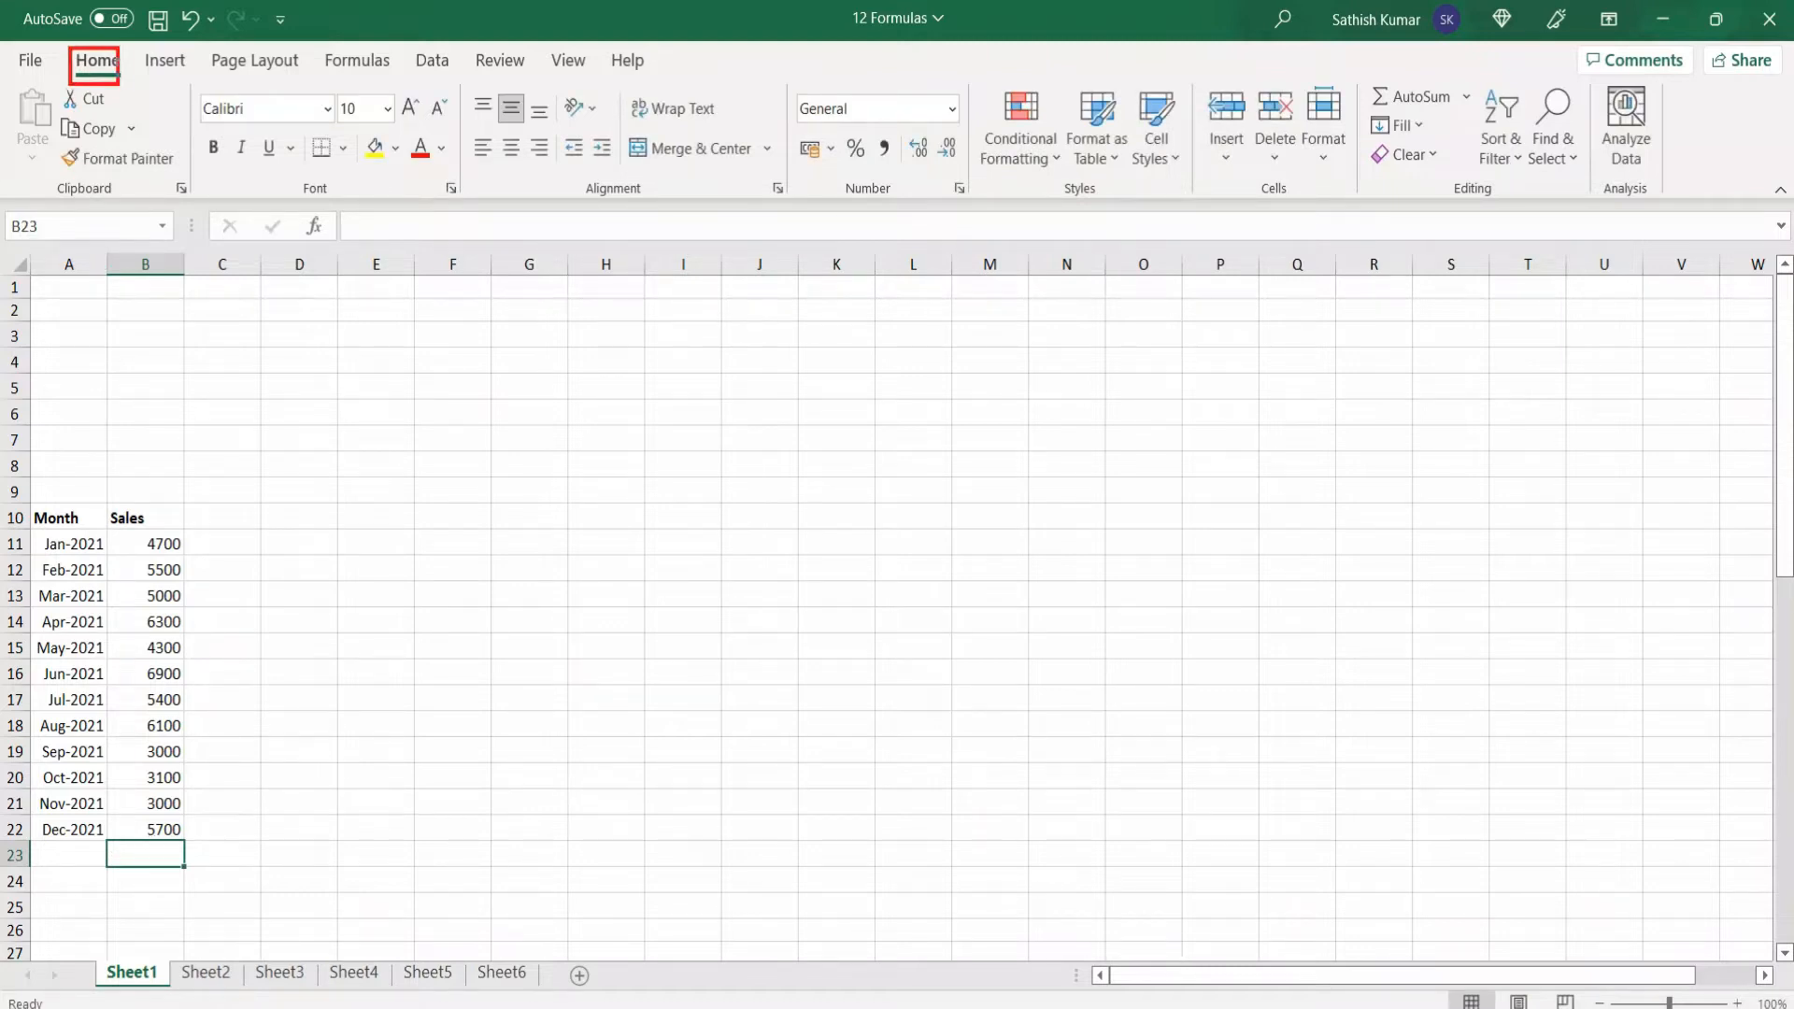
Step: Total the monthly sales in B11:B22 with AutoSum in cell B23
drag(1365, 77, 1474, 115)
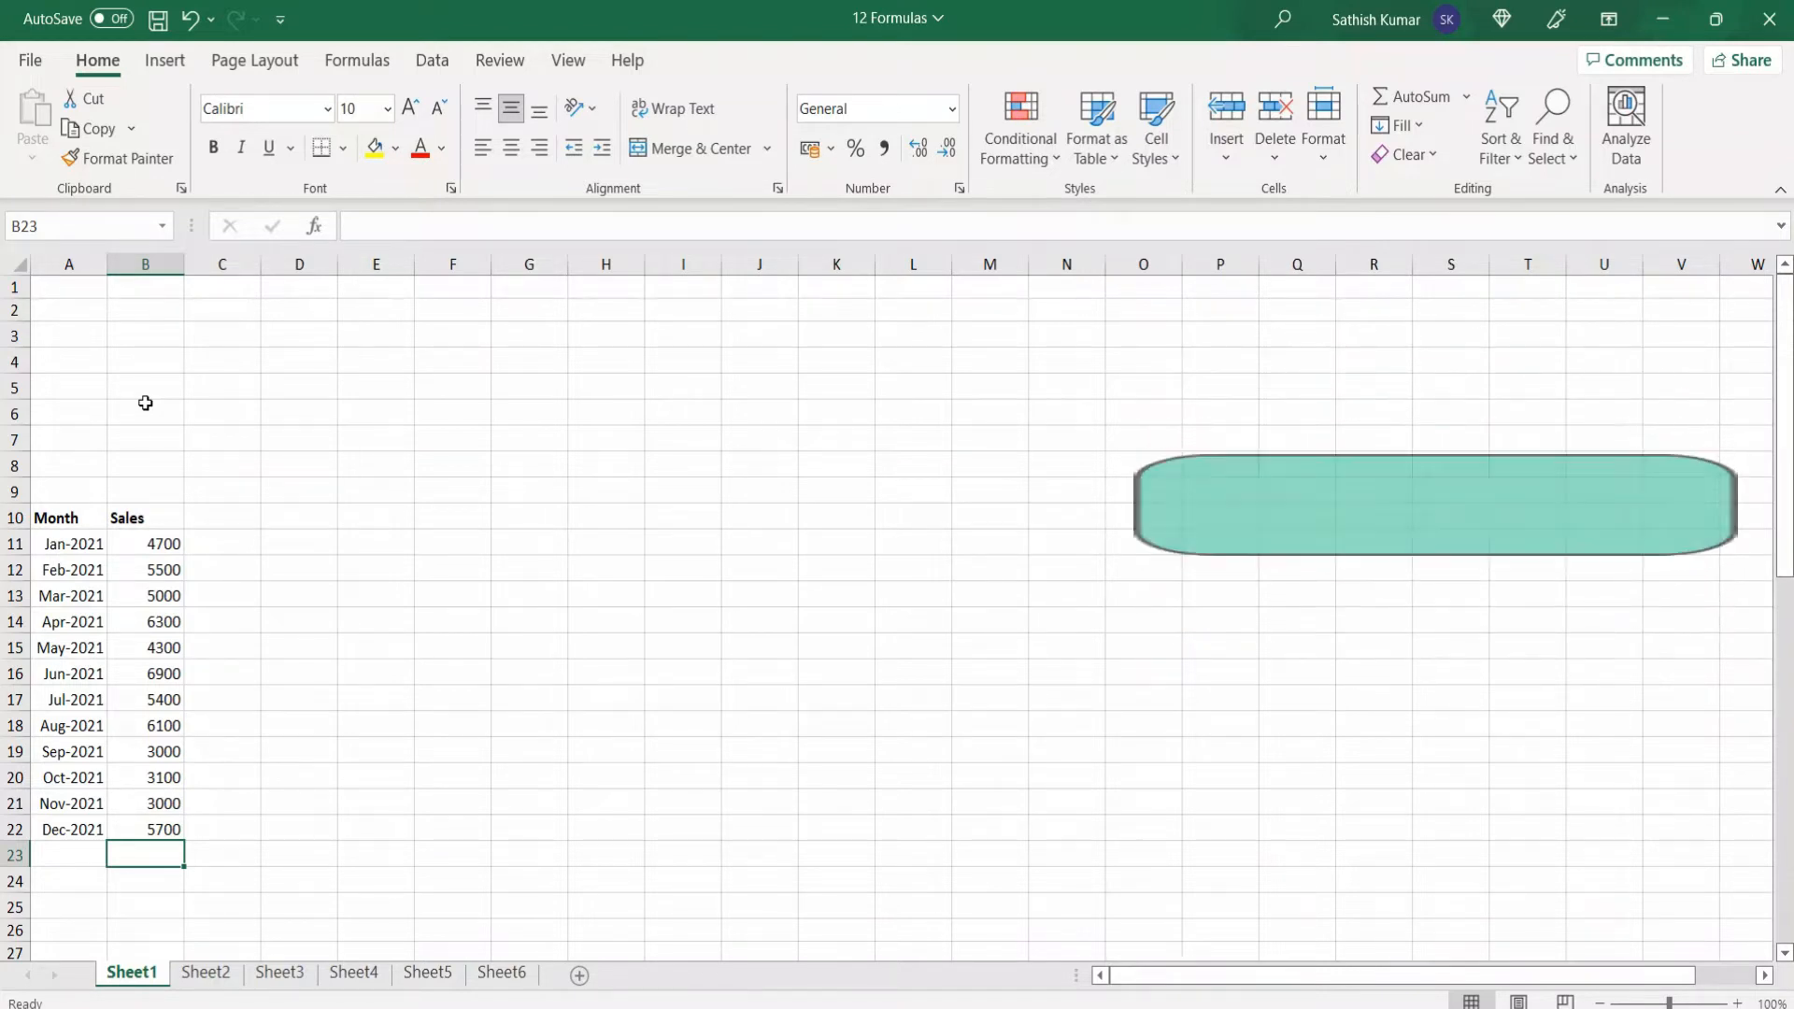
key(alt+equal)
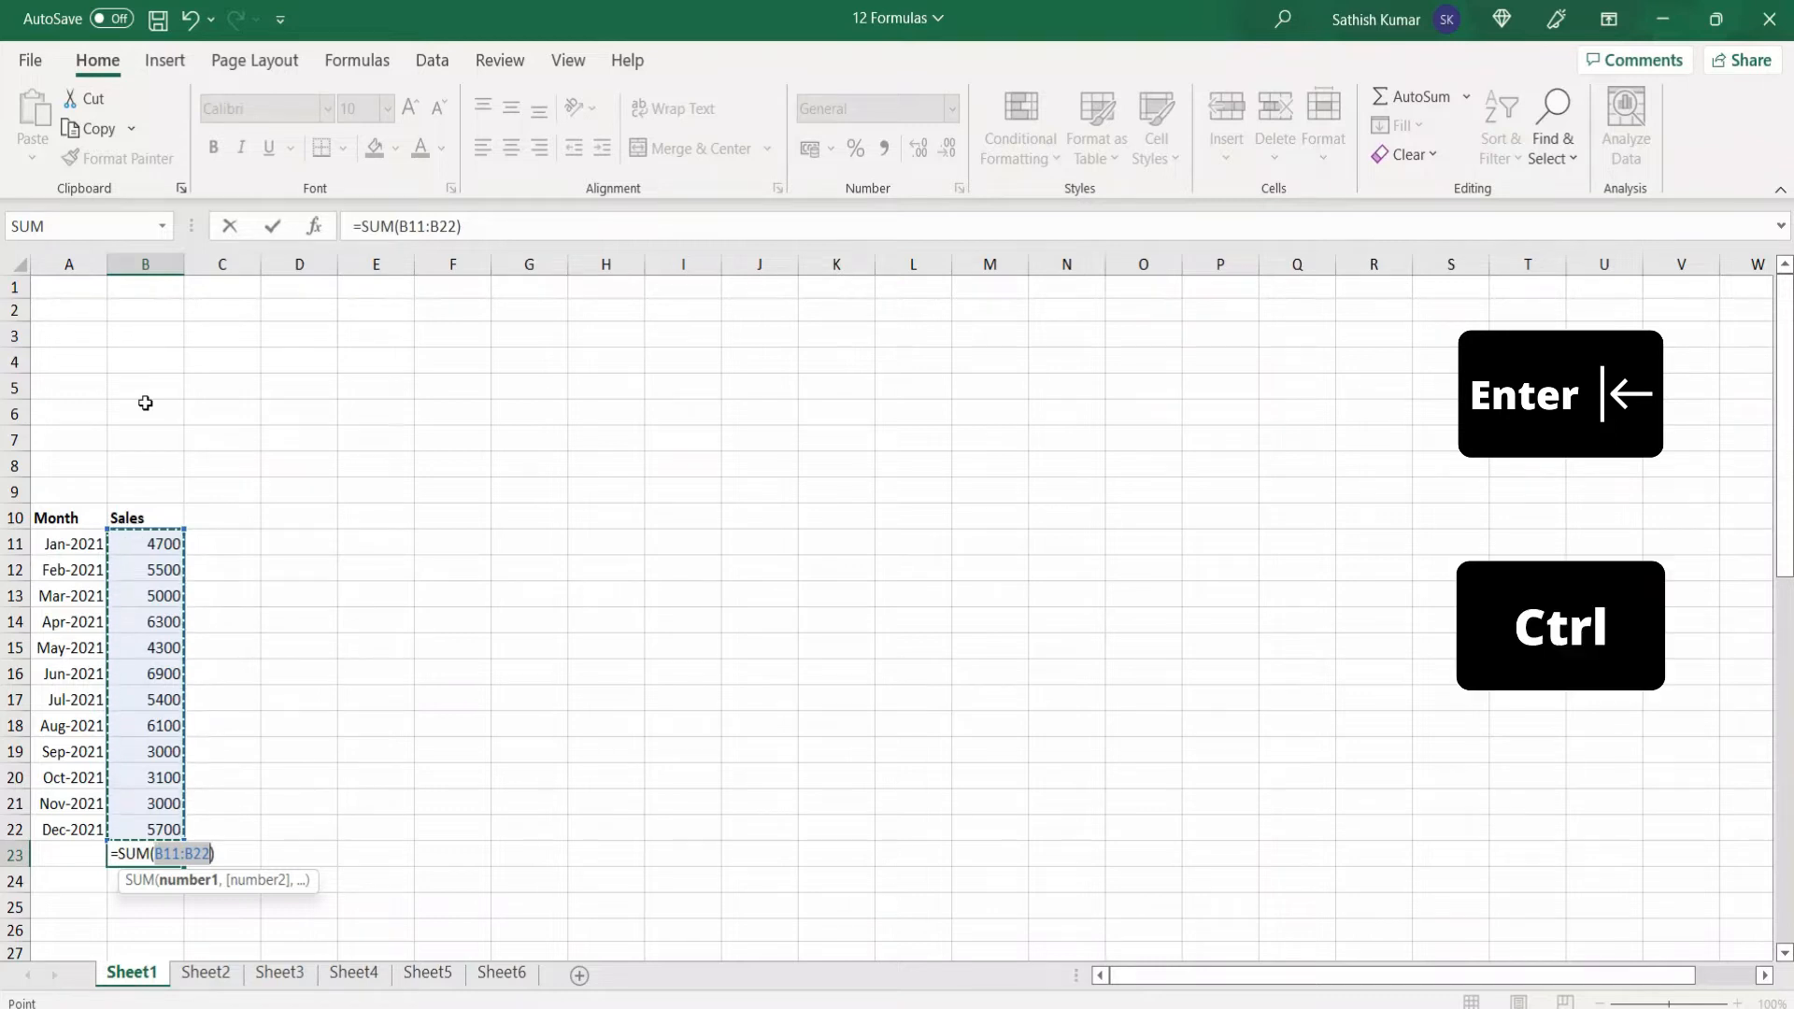
key(ctrl+Return)
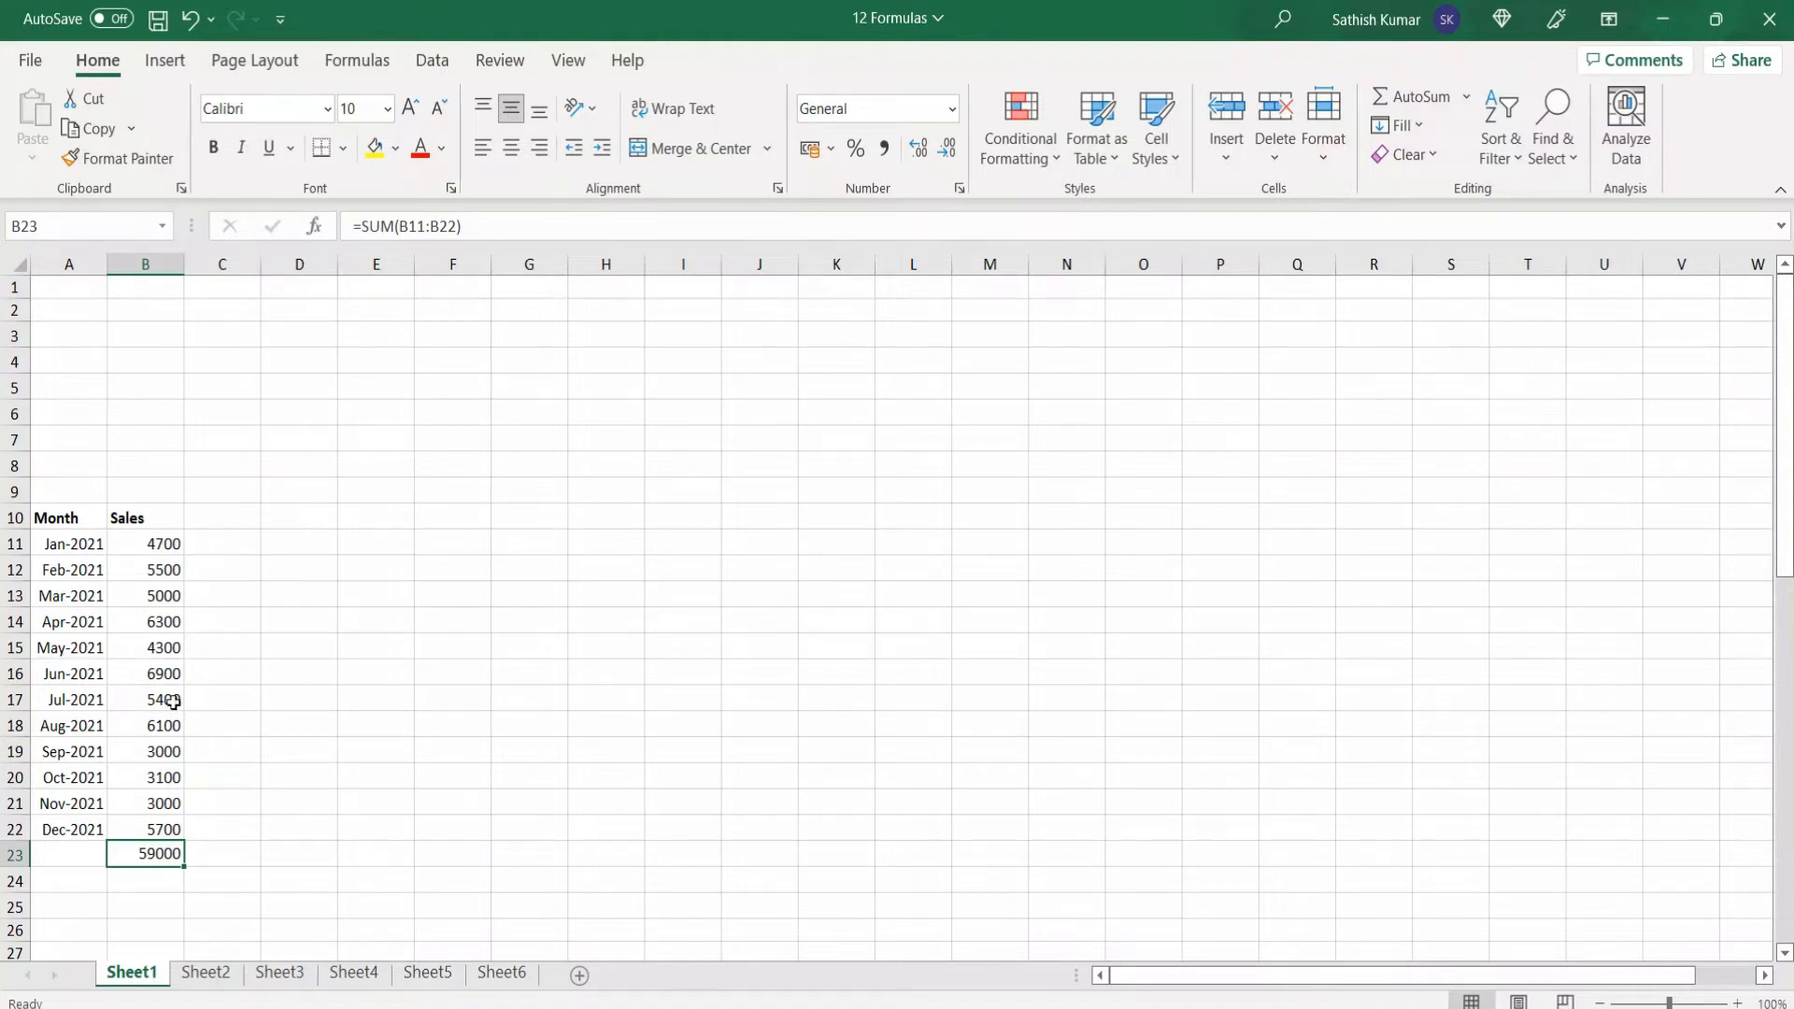
Step: On Sheet2, AutoSum each region's column into B17:E17 and each month's row into F5:F16
click(206, 975)
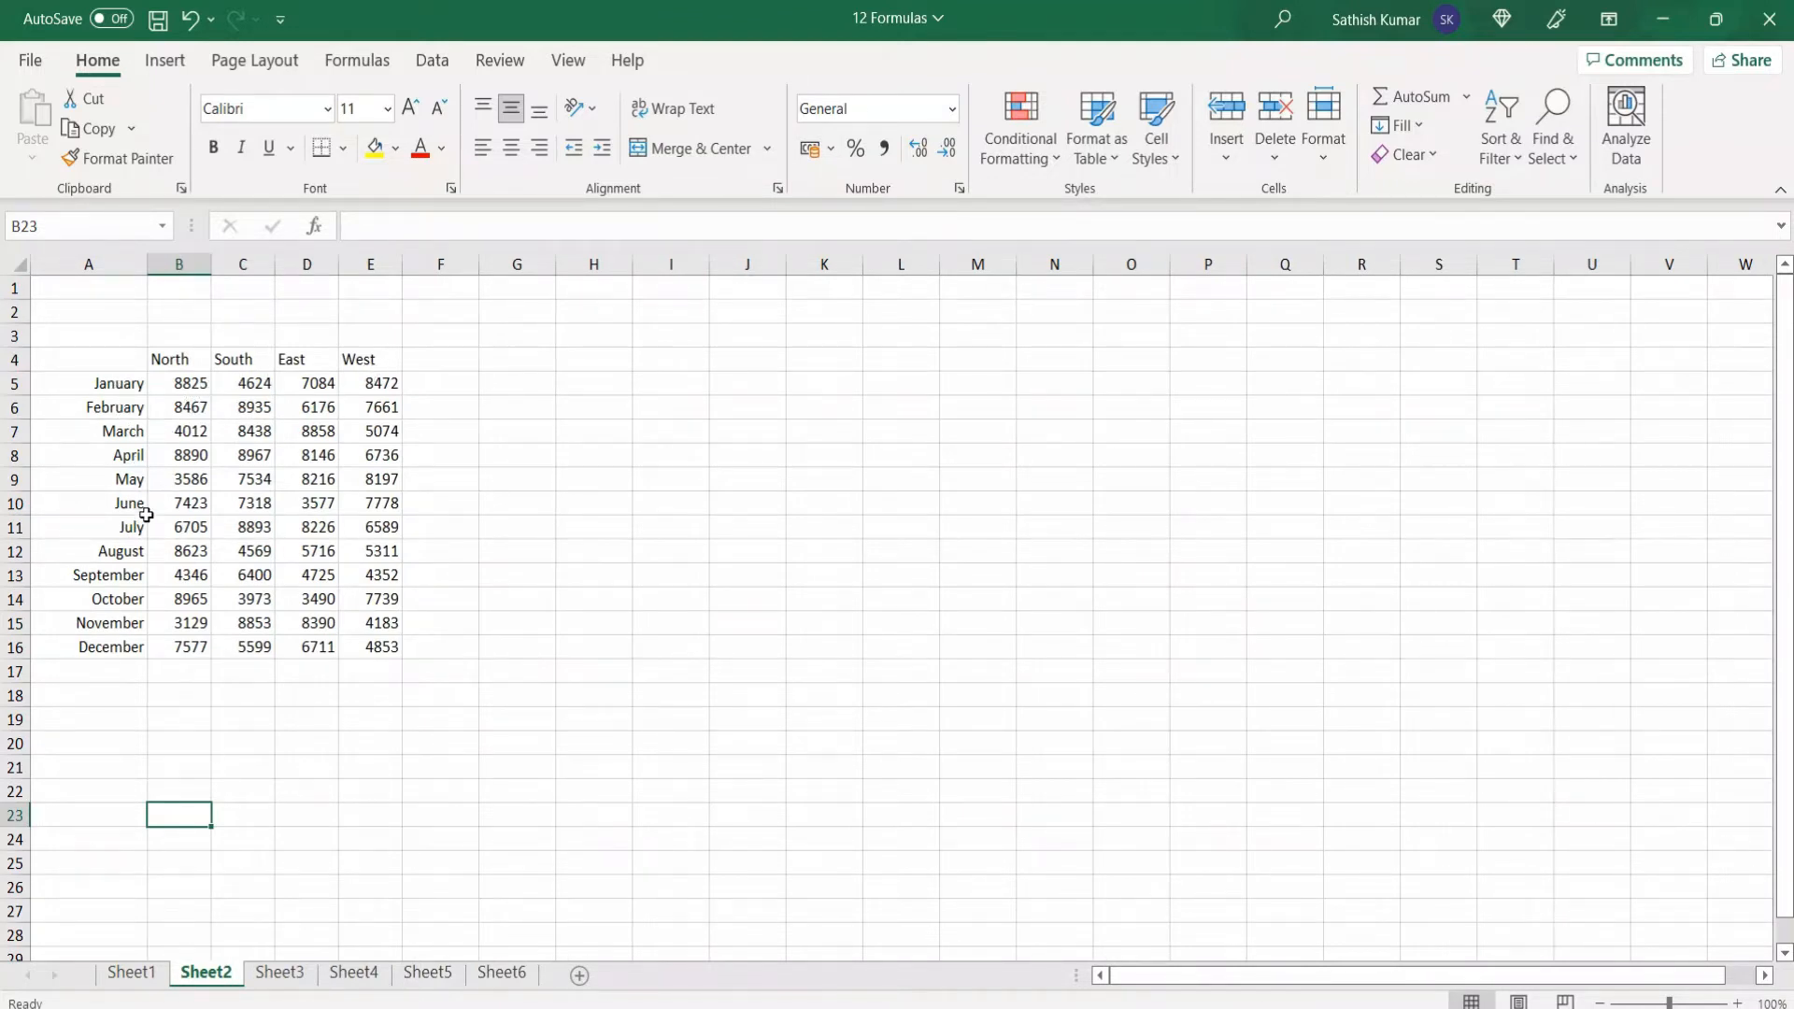
click(178, 670)
drag(179, 670, 370, 673)
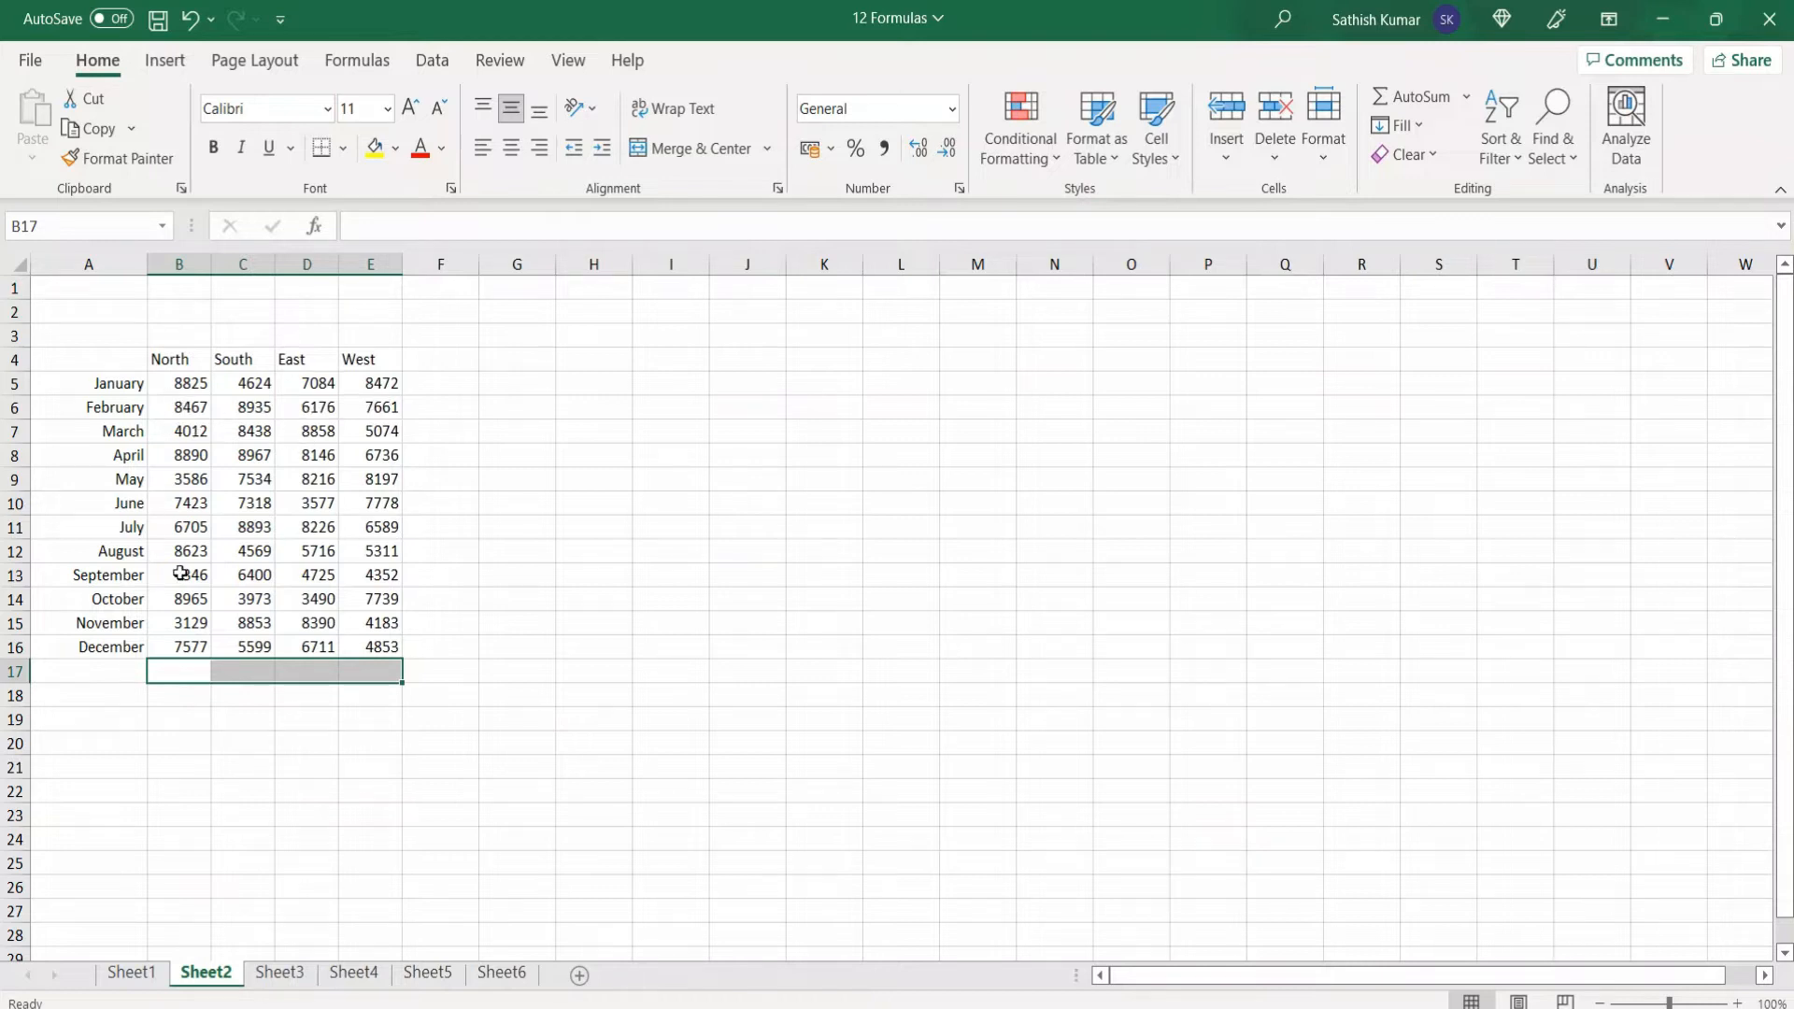
drag(182, 670, 368, 675)
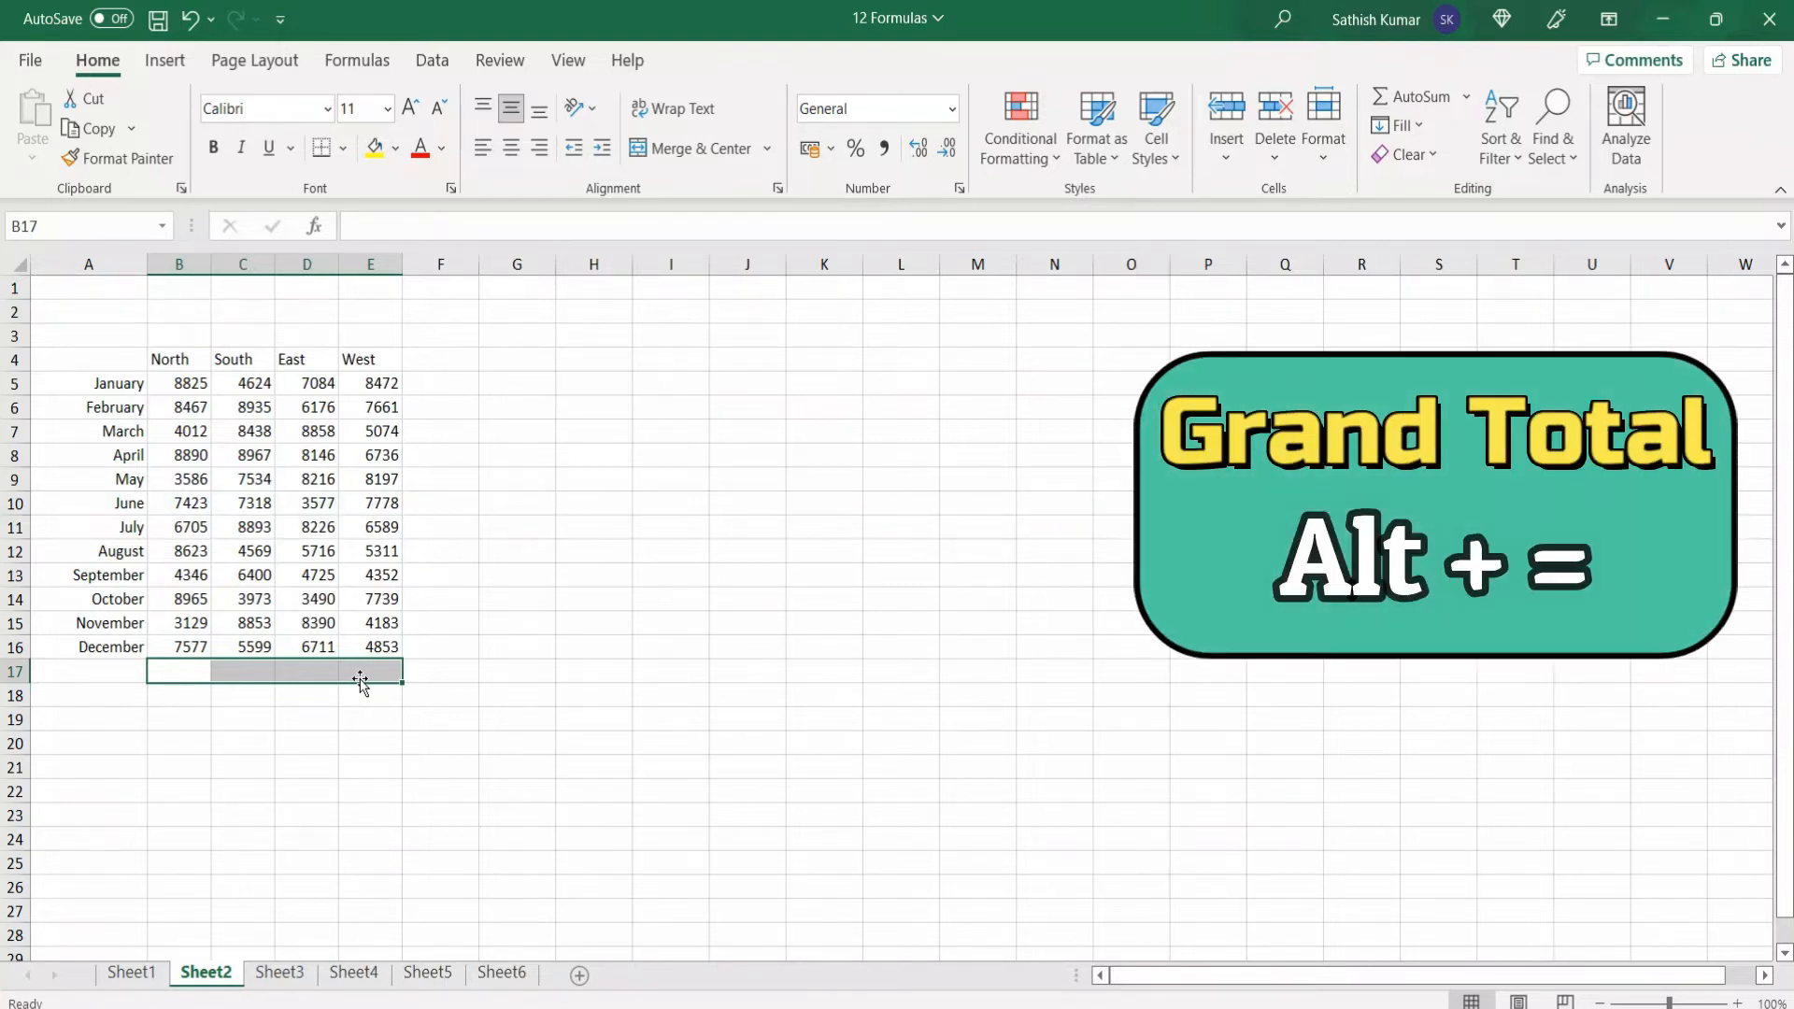
key(alt+equal)
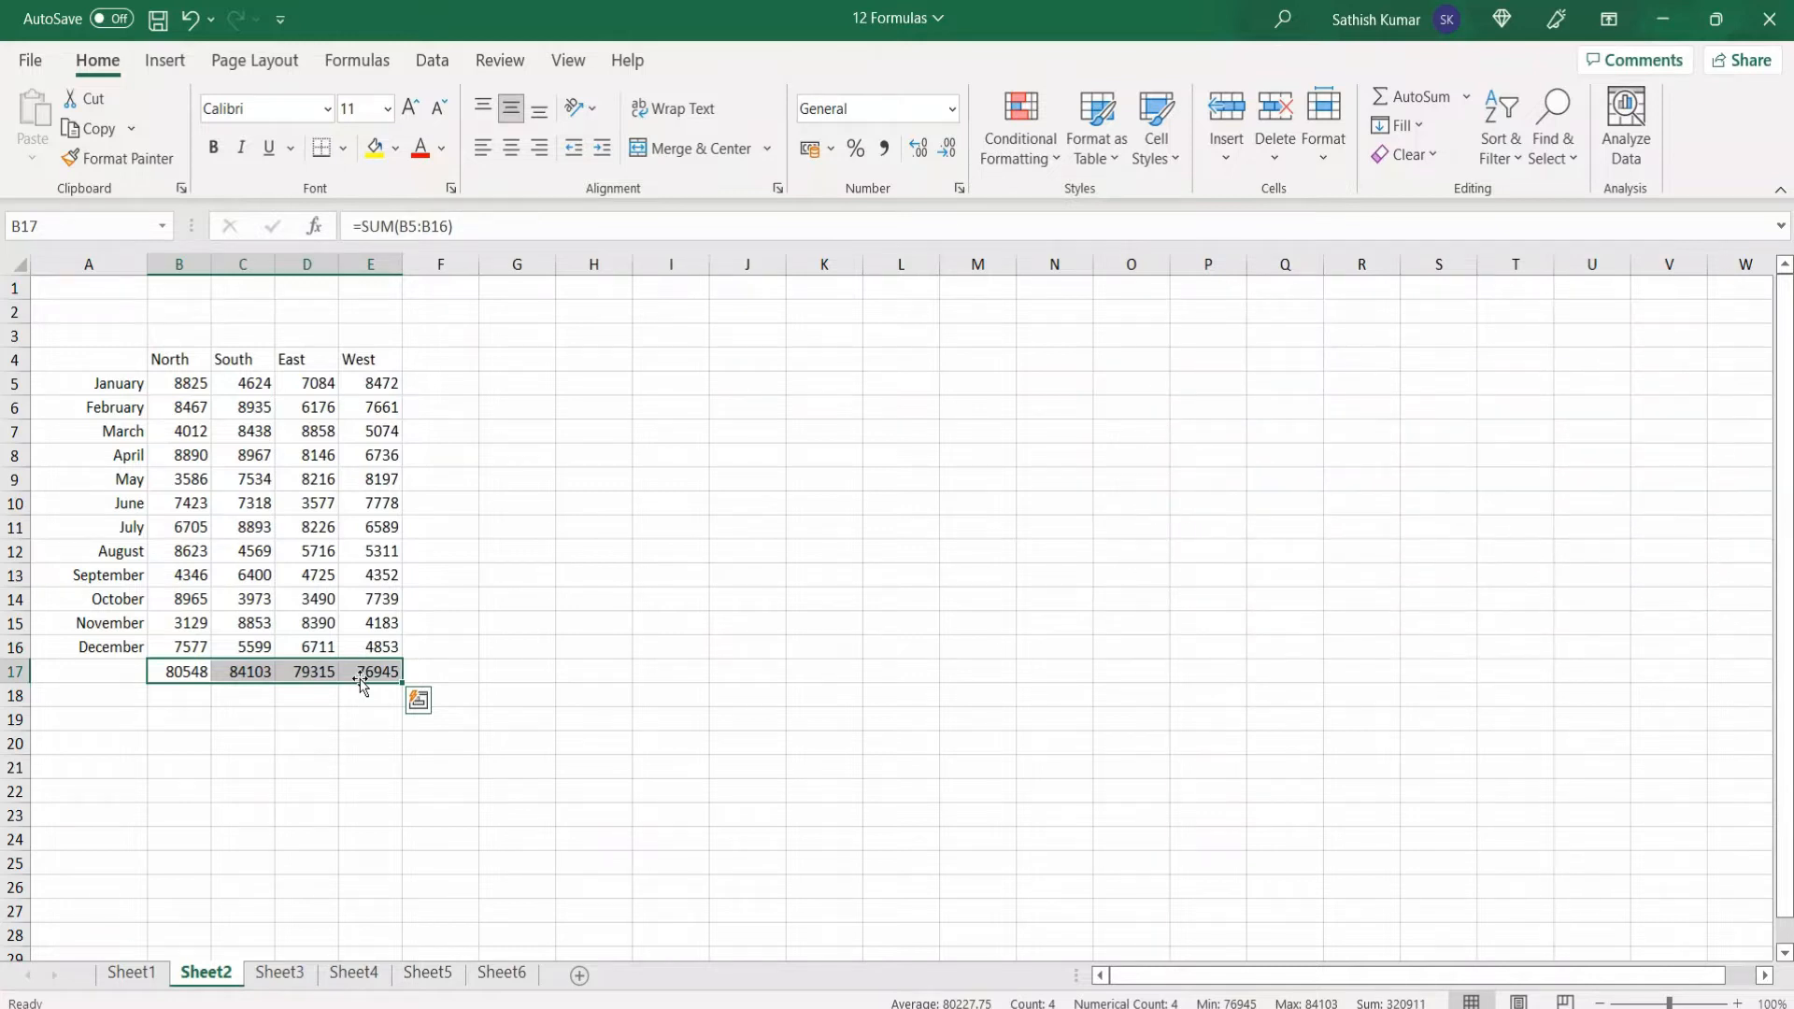
drag(445, 384, 441, 639)
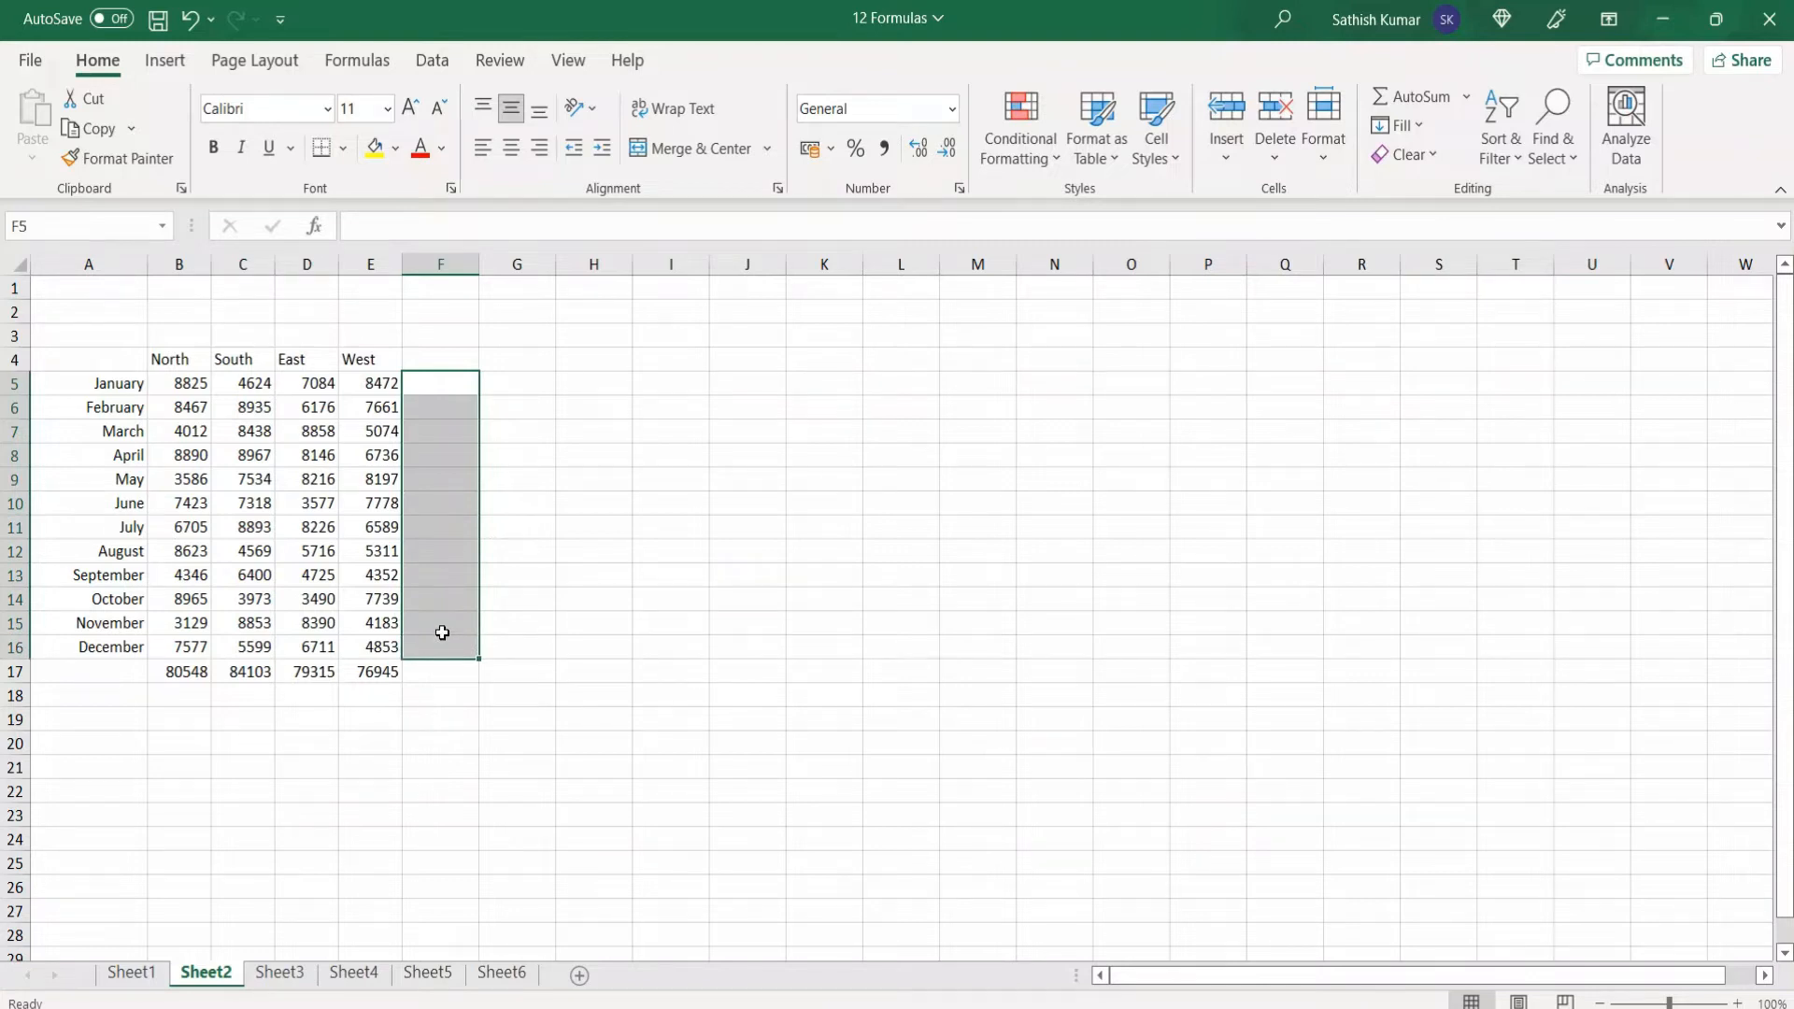
key(alt+equal)
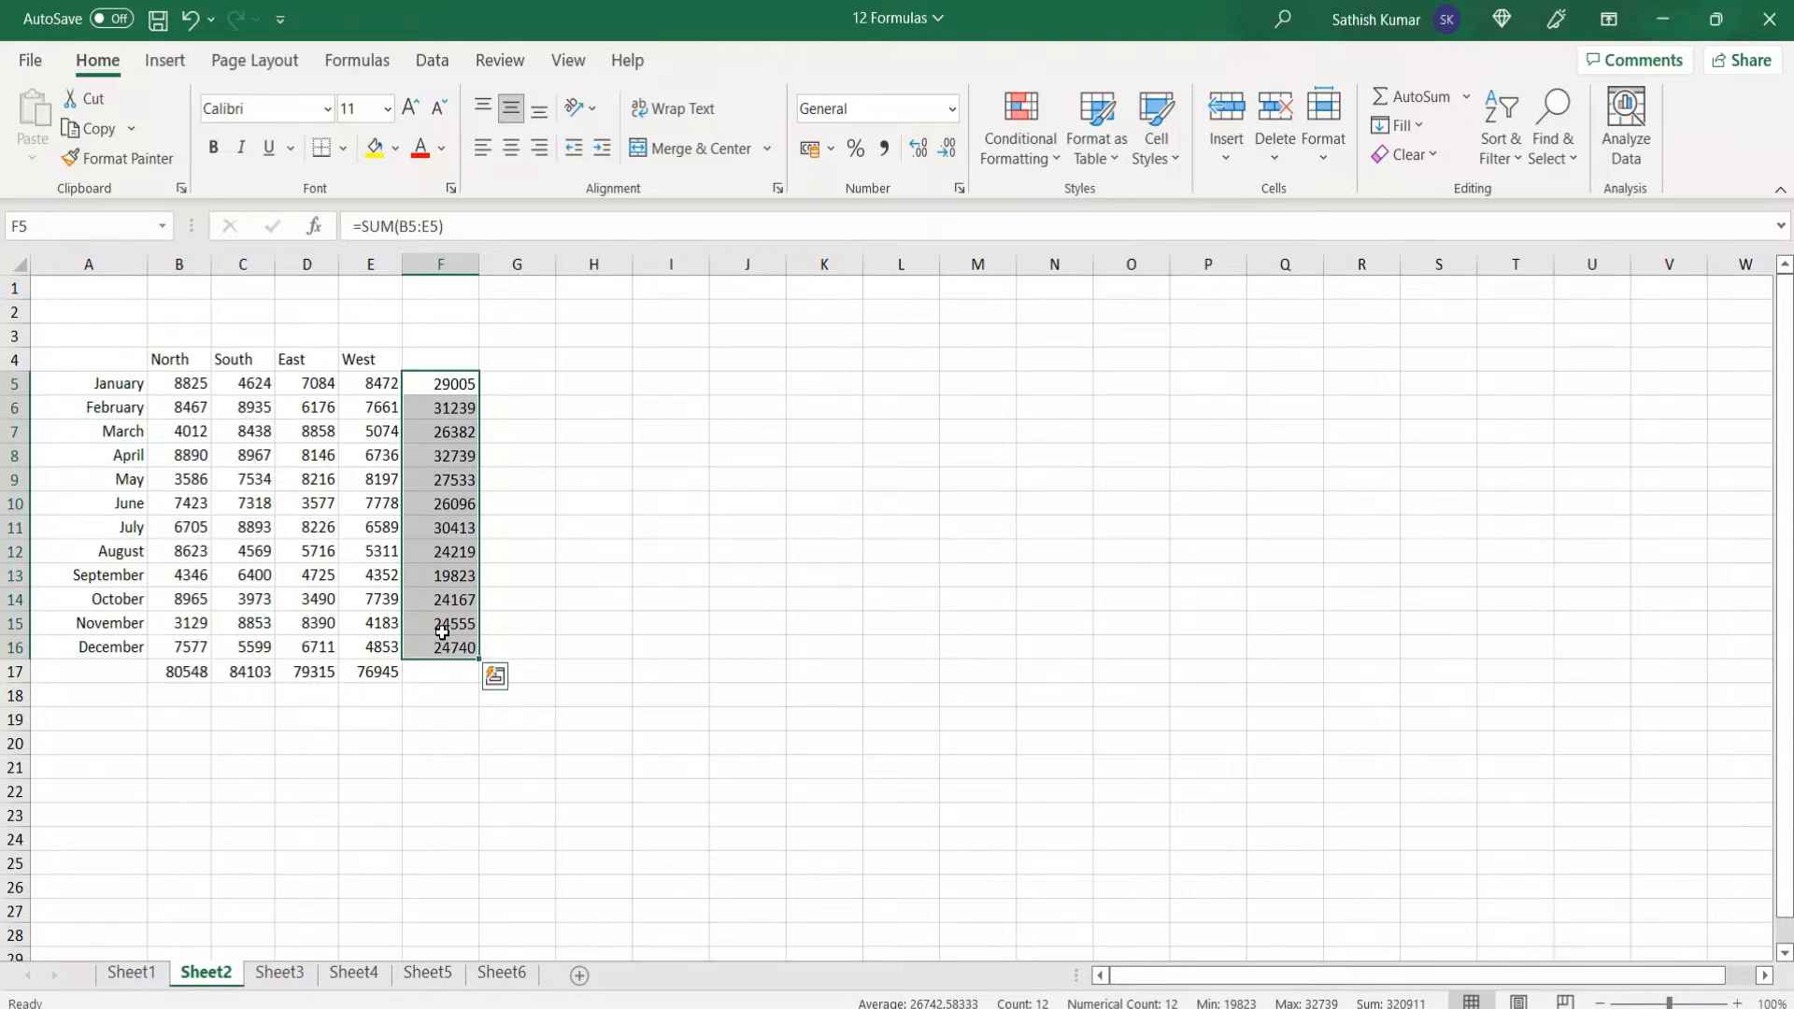
Step: On Sheet3, add the header "Discount" in cell F10 beside Sales Amt
click(282, 972)
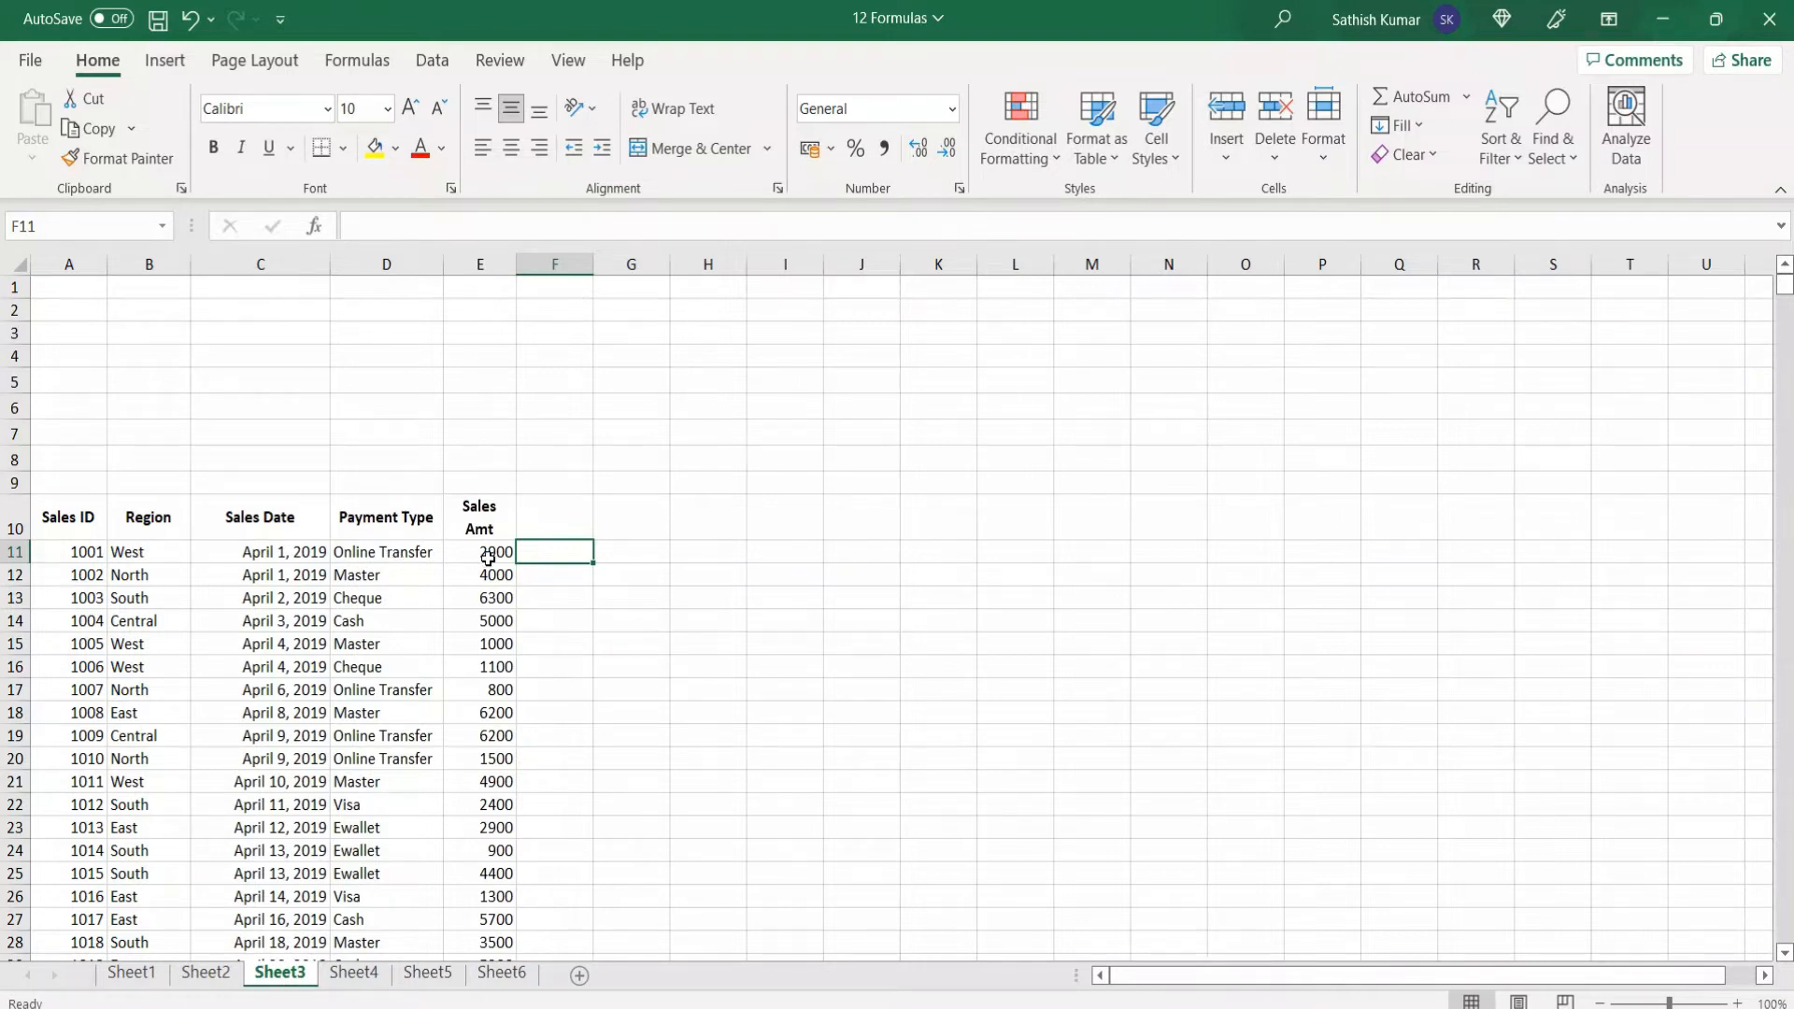
click(549, 528)
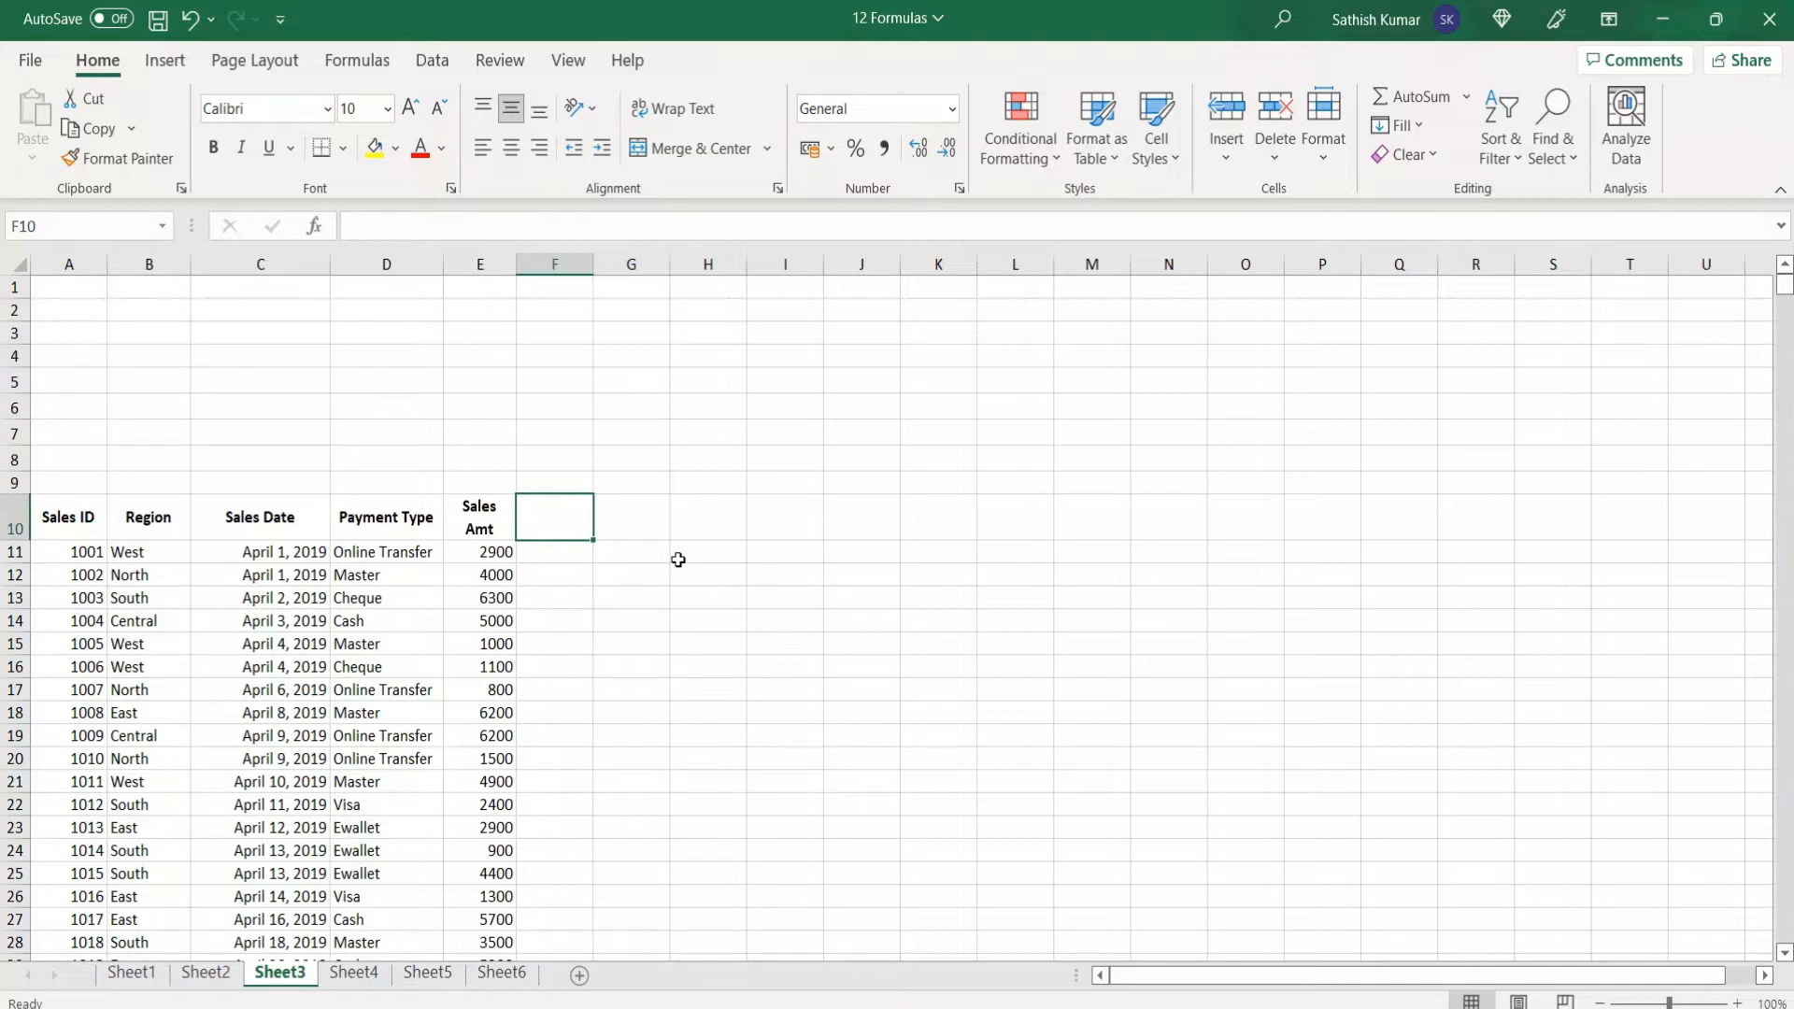
text(Discount)
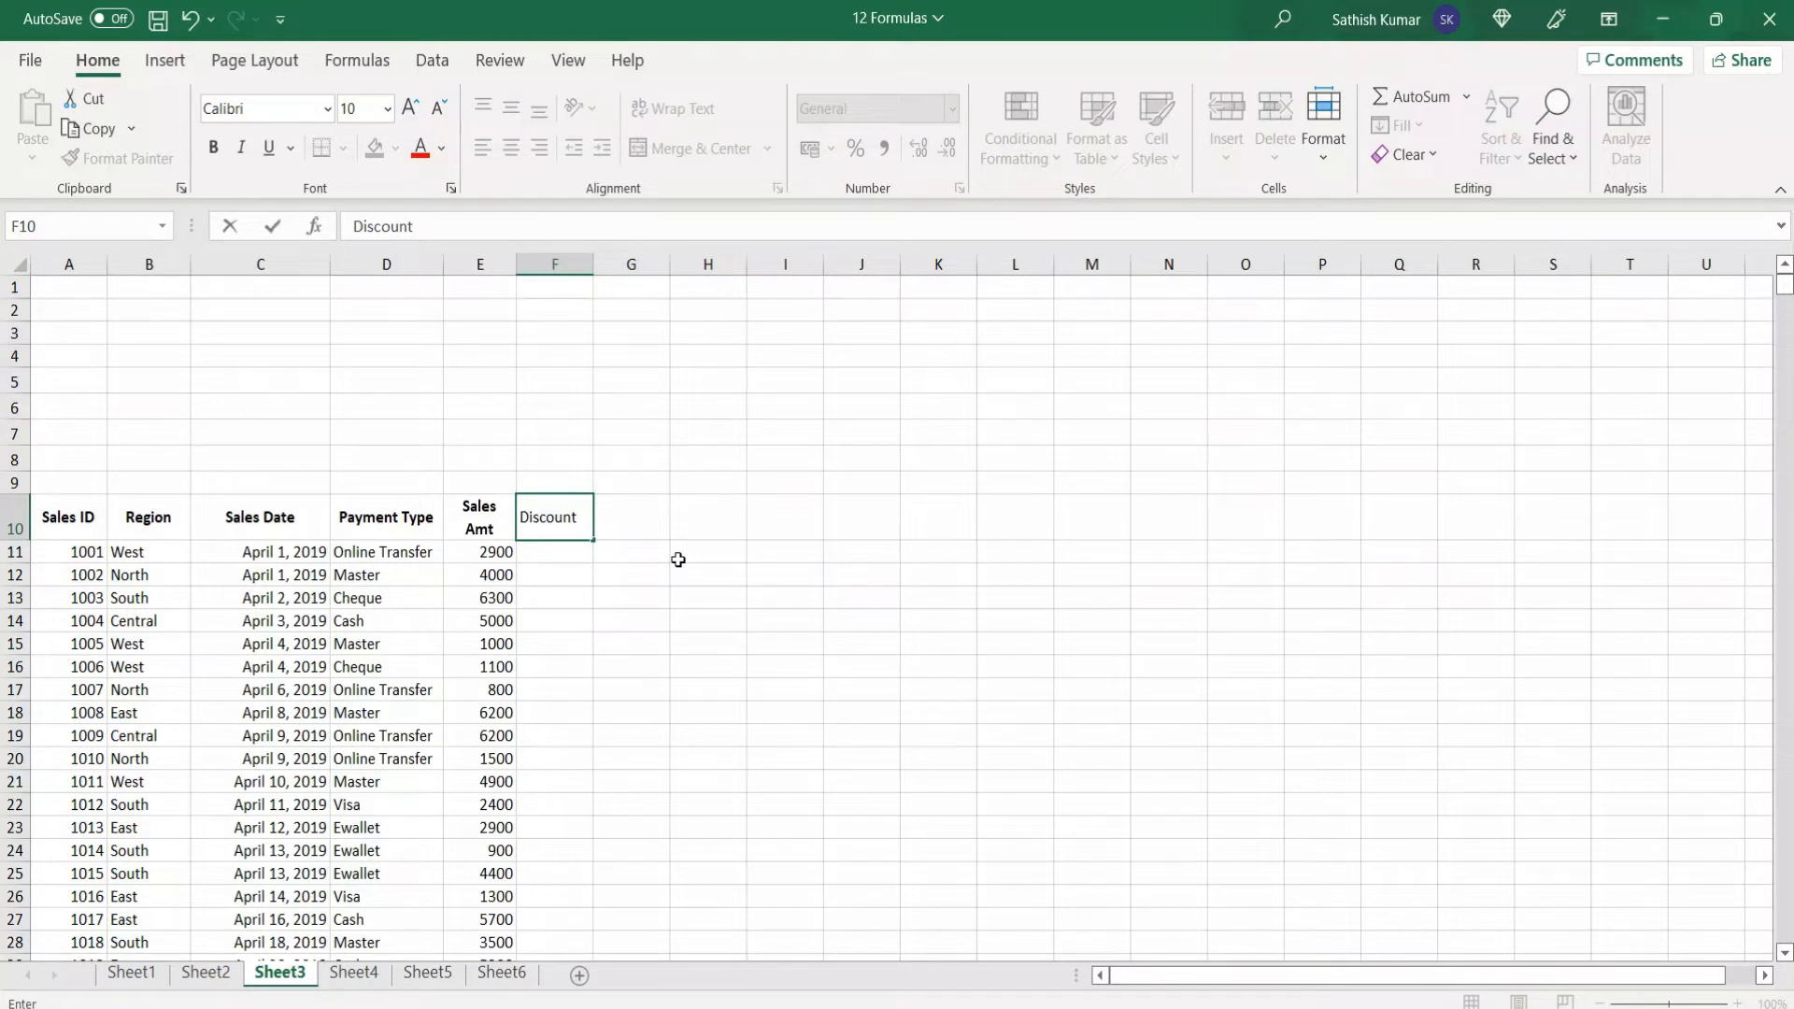
key(Return)
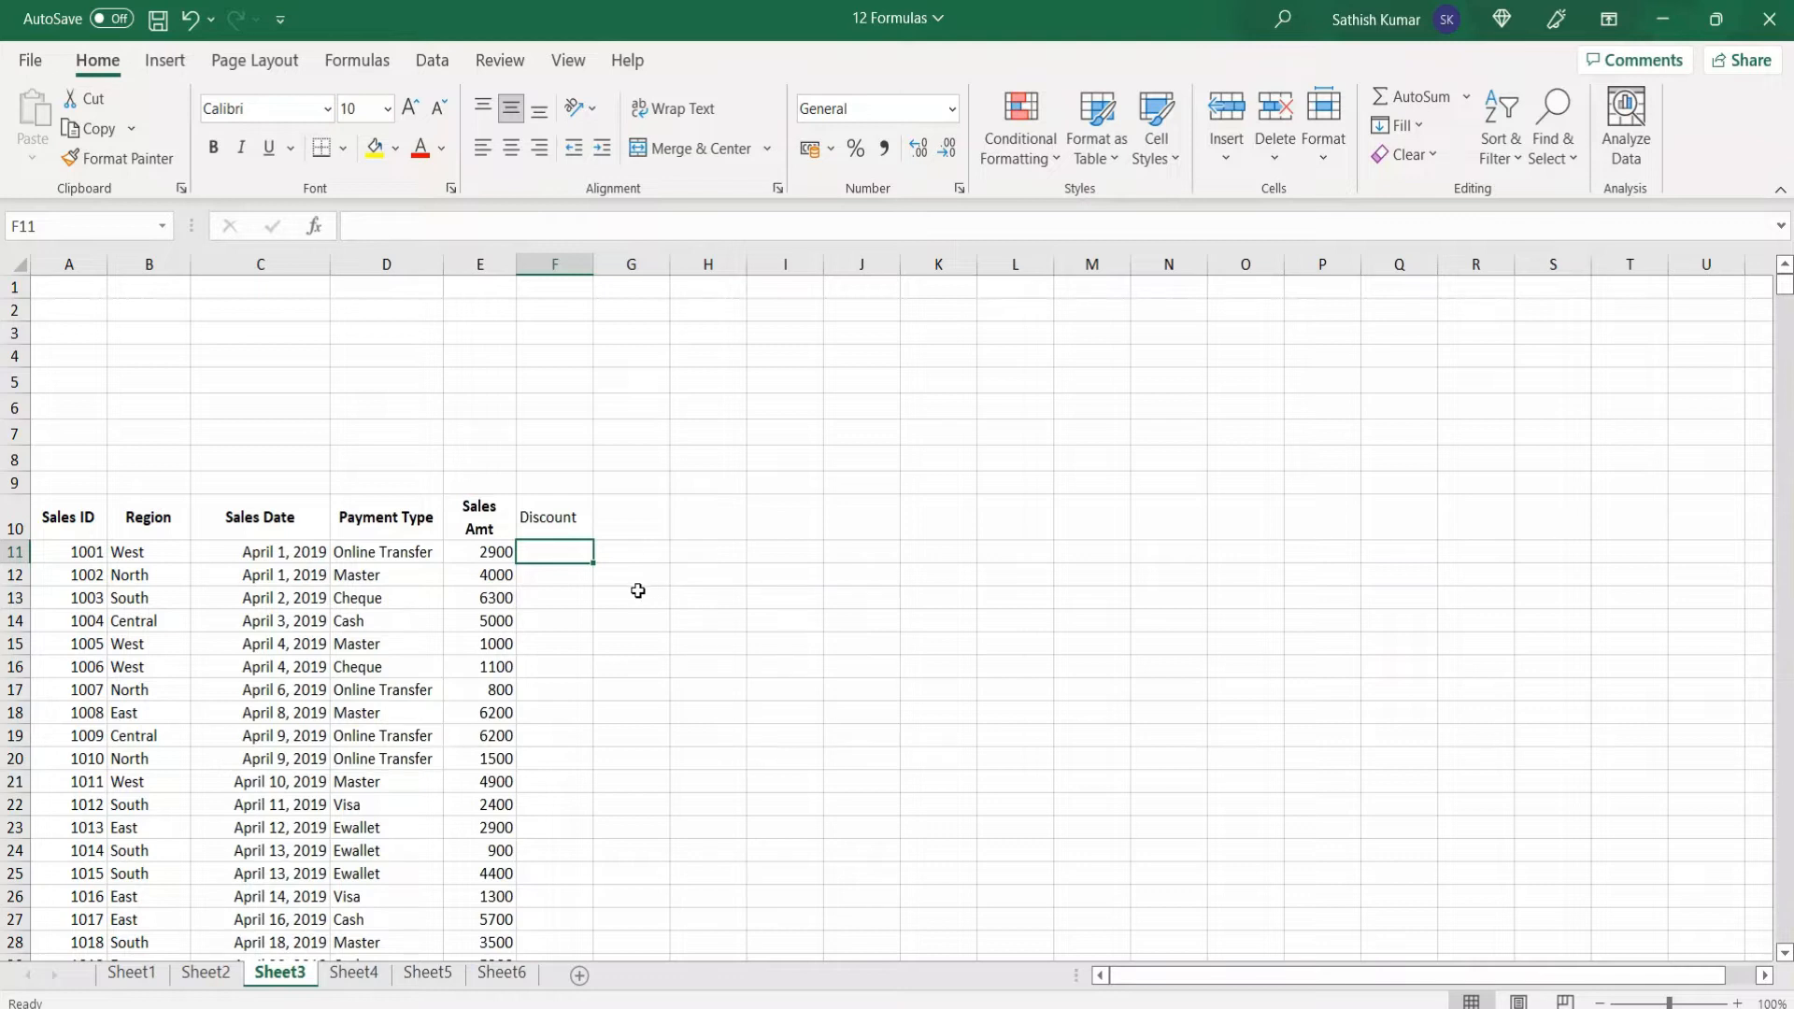
click(359, 61)
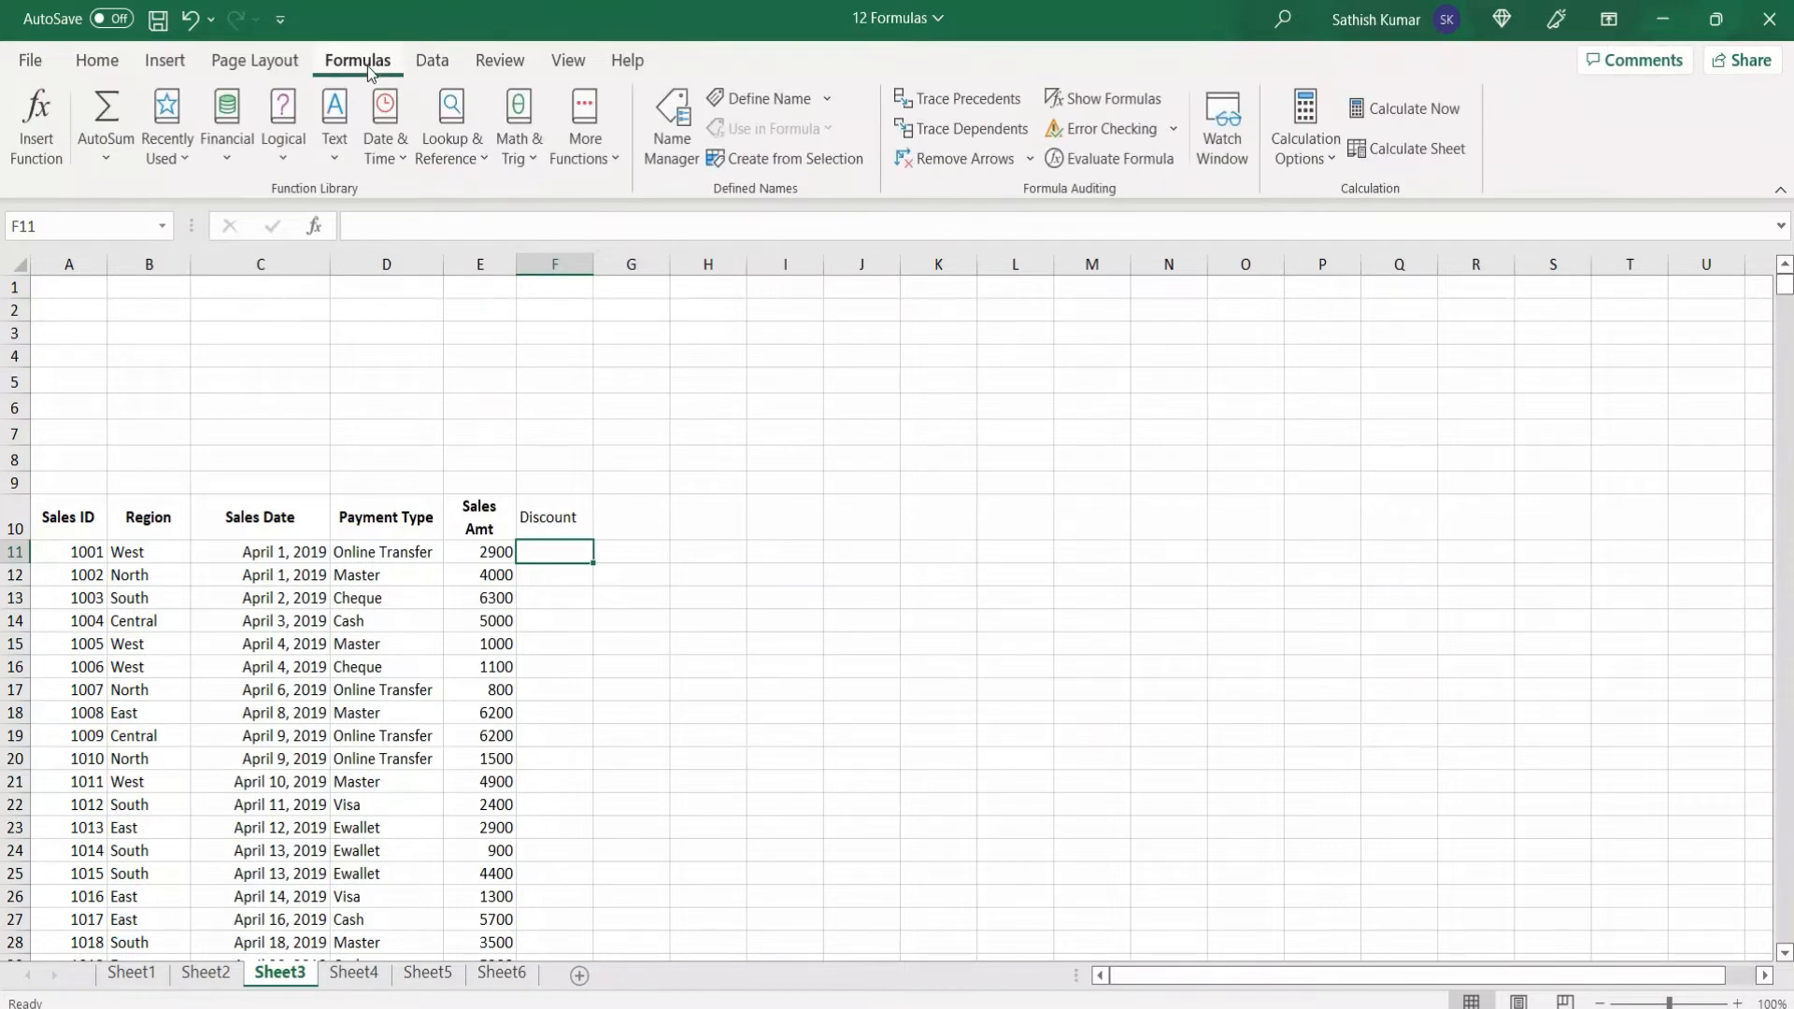
drag(310, 49, 405, 77)
drag(3, 77, 65, 177)
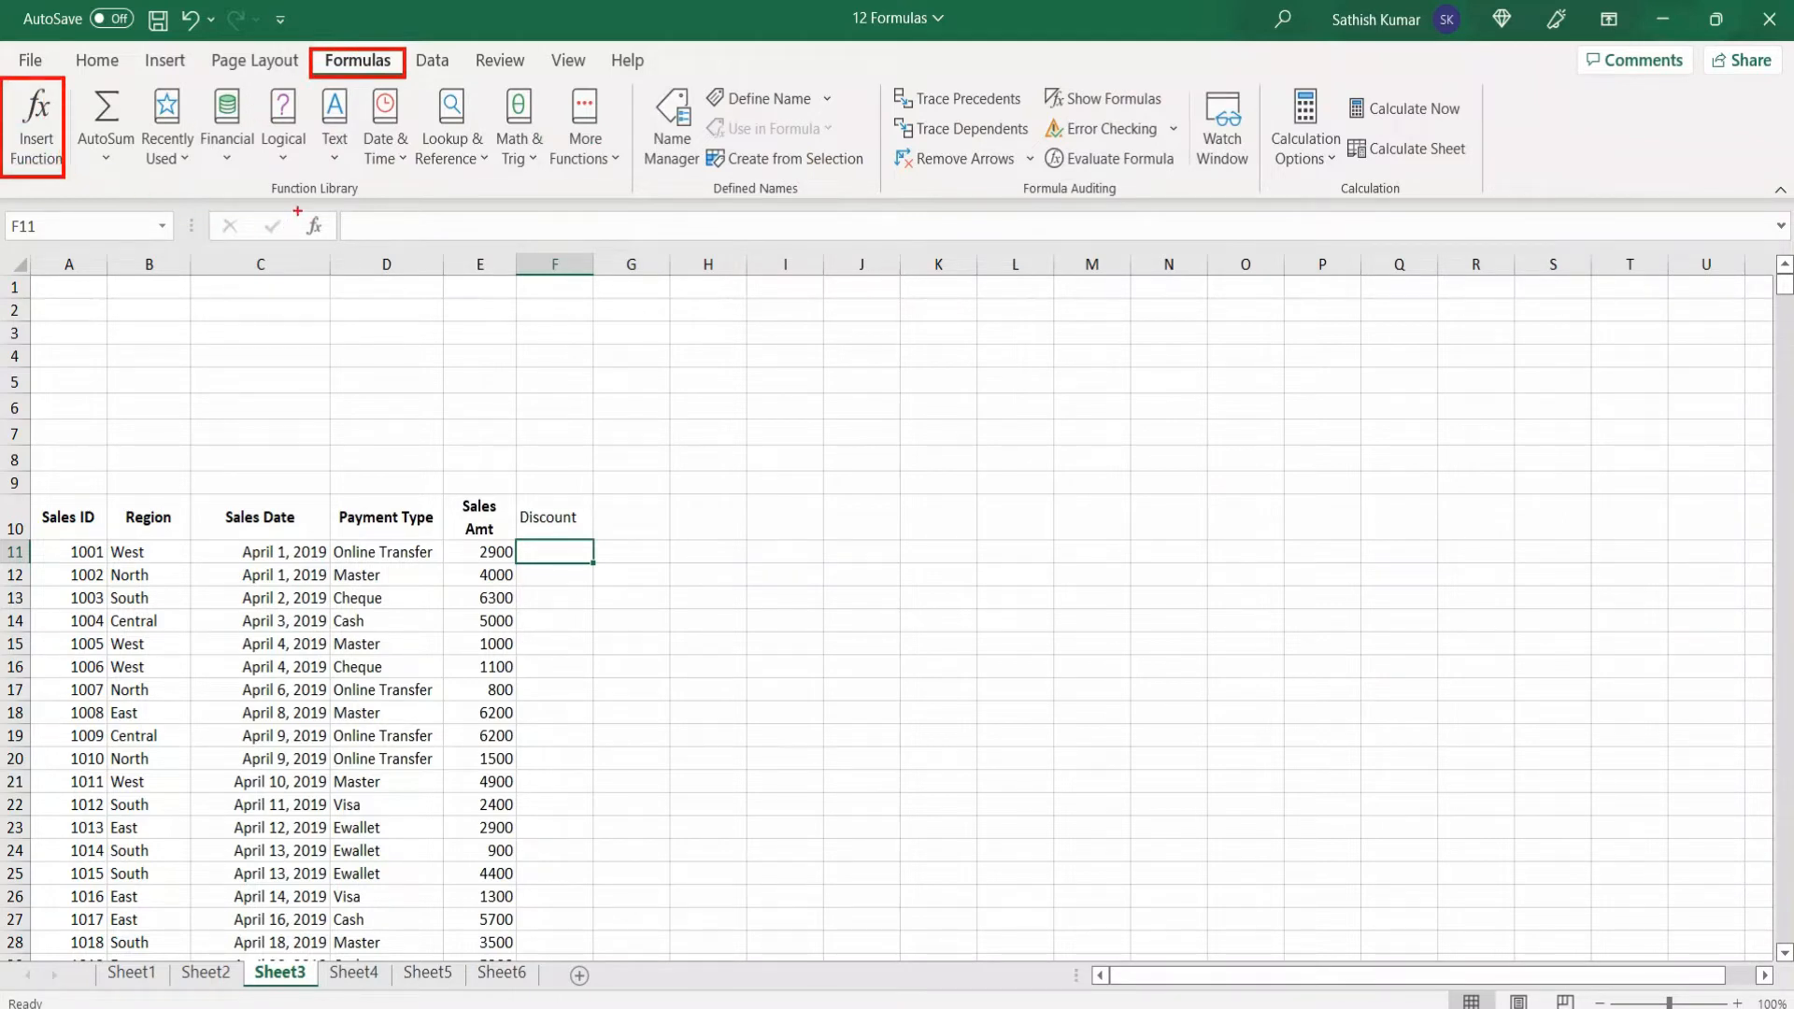
drag(298, 211, 329, 243)
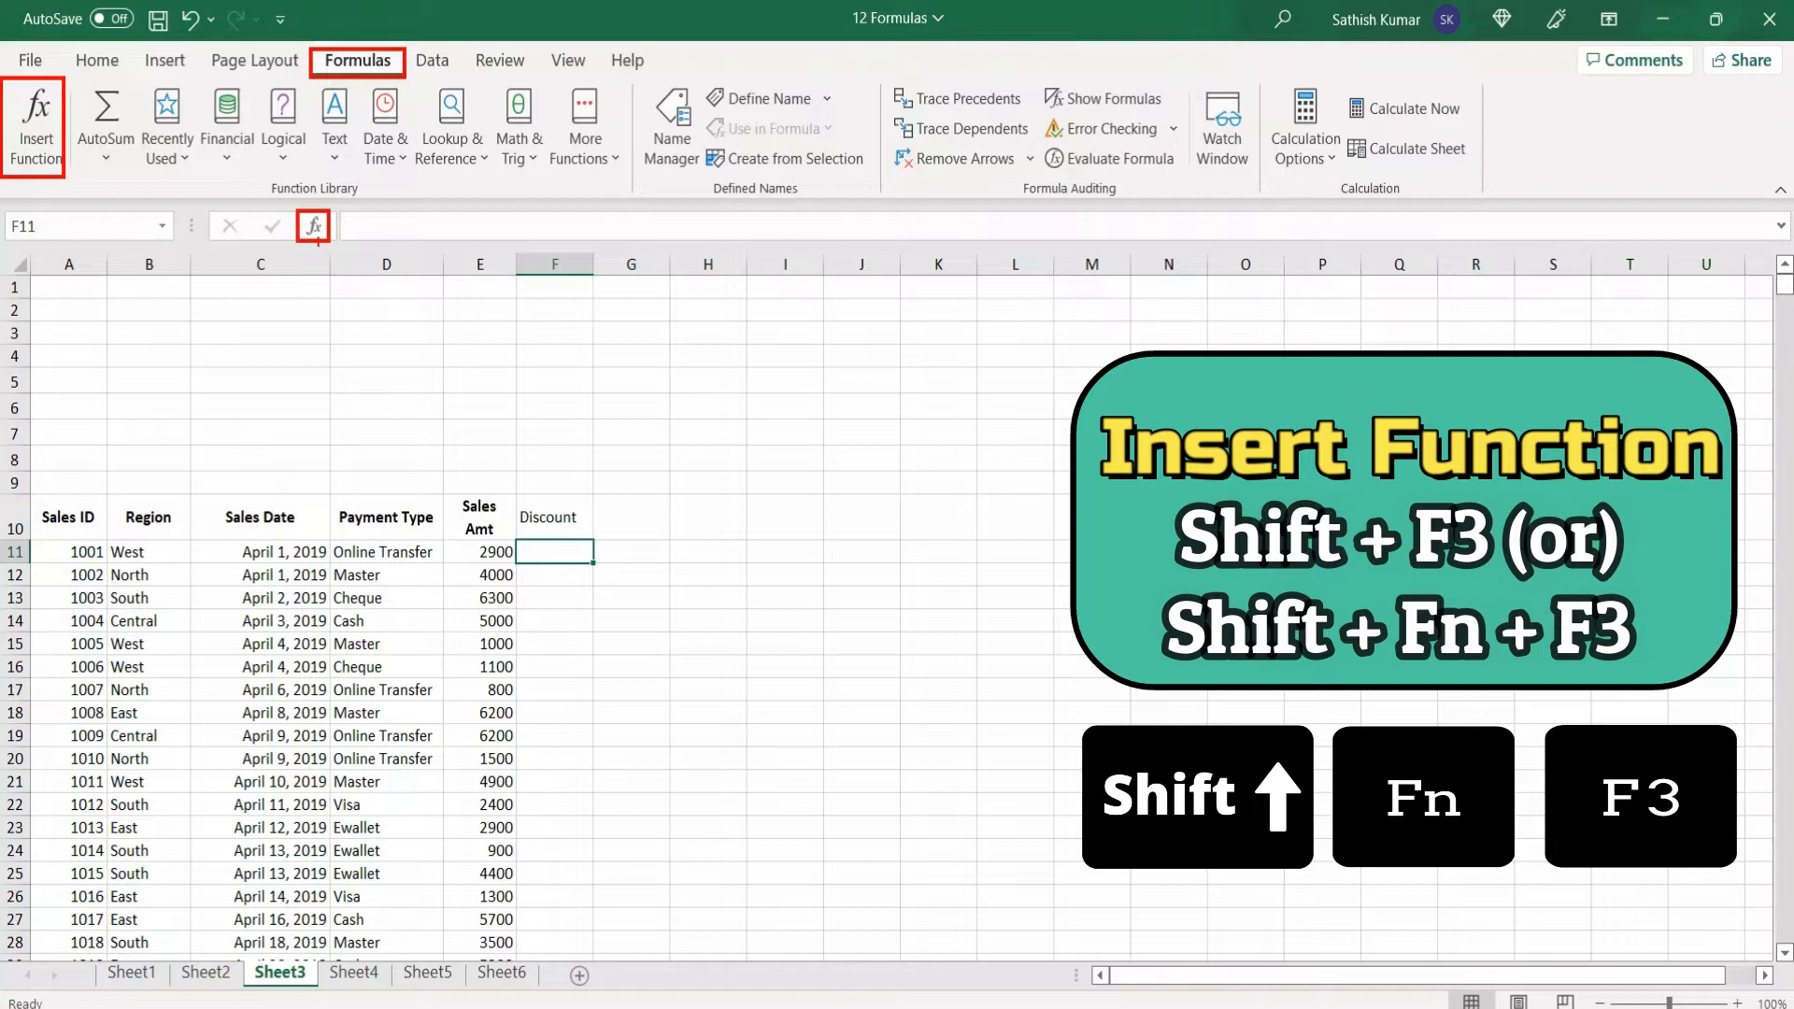
key(Escape)
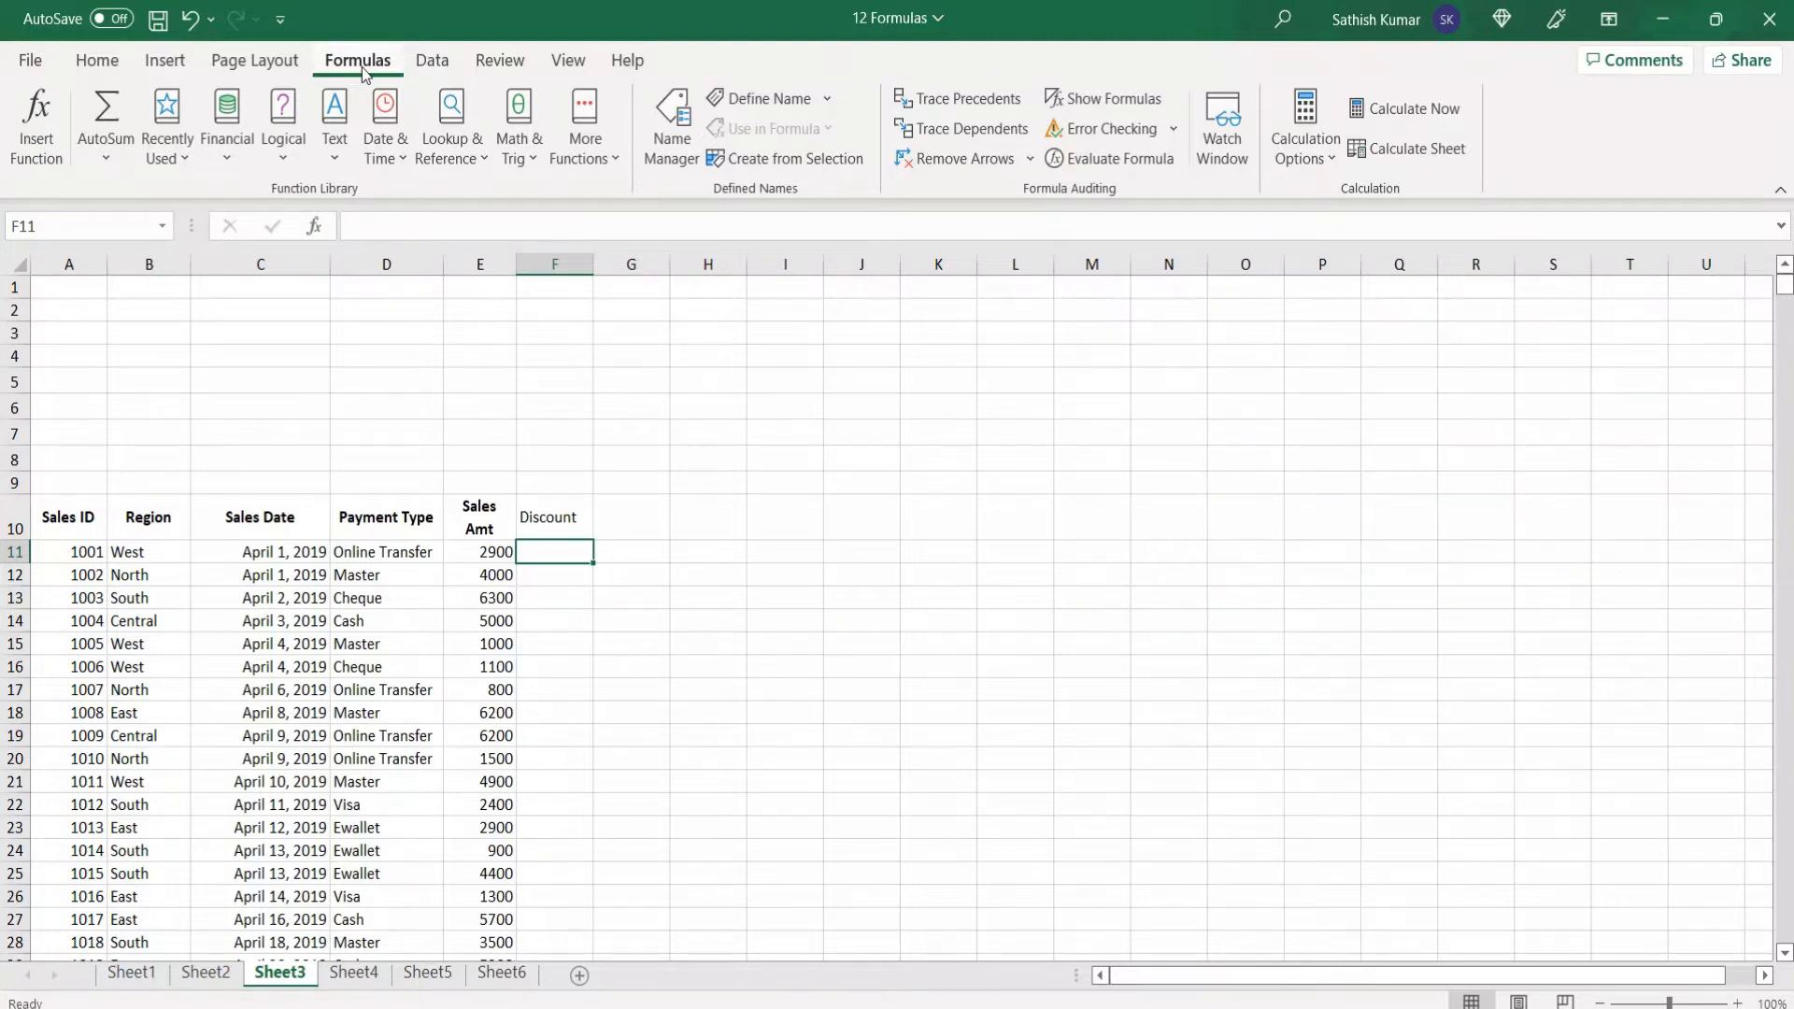
key(shift+F3)
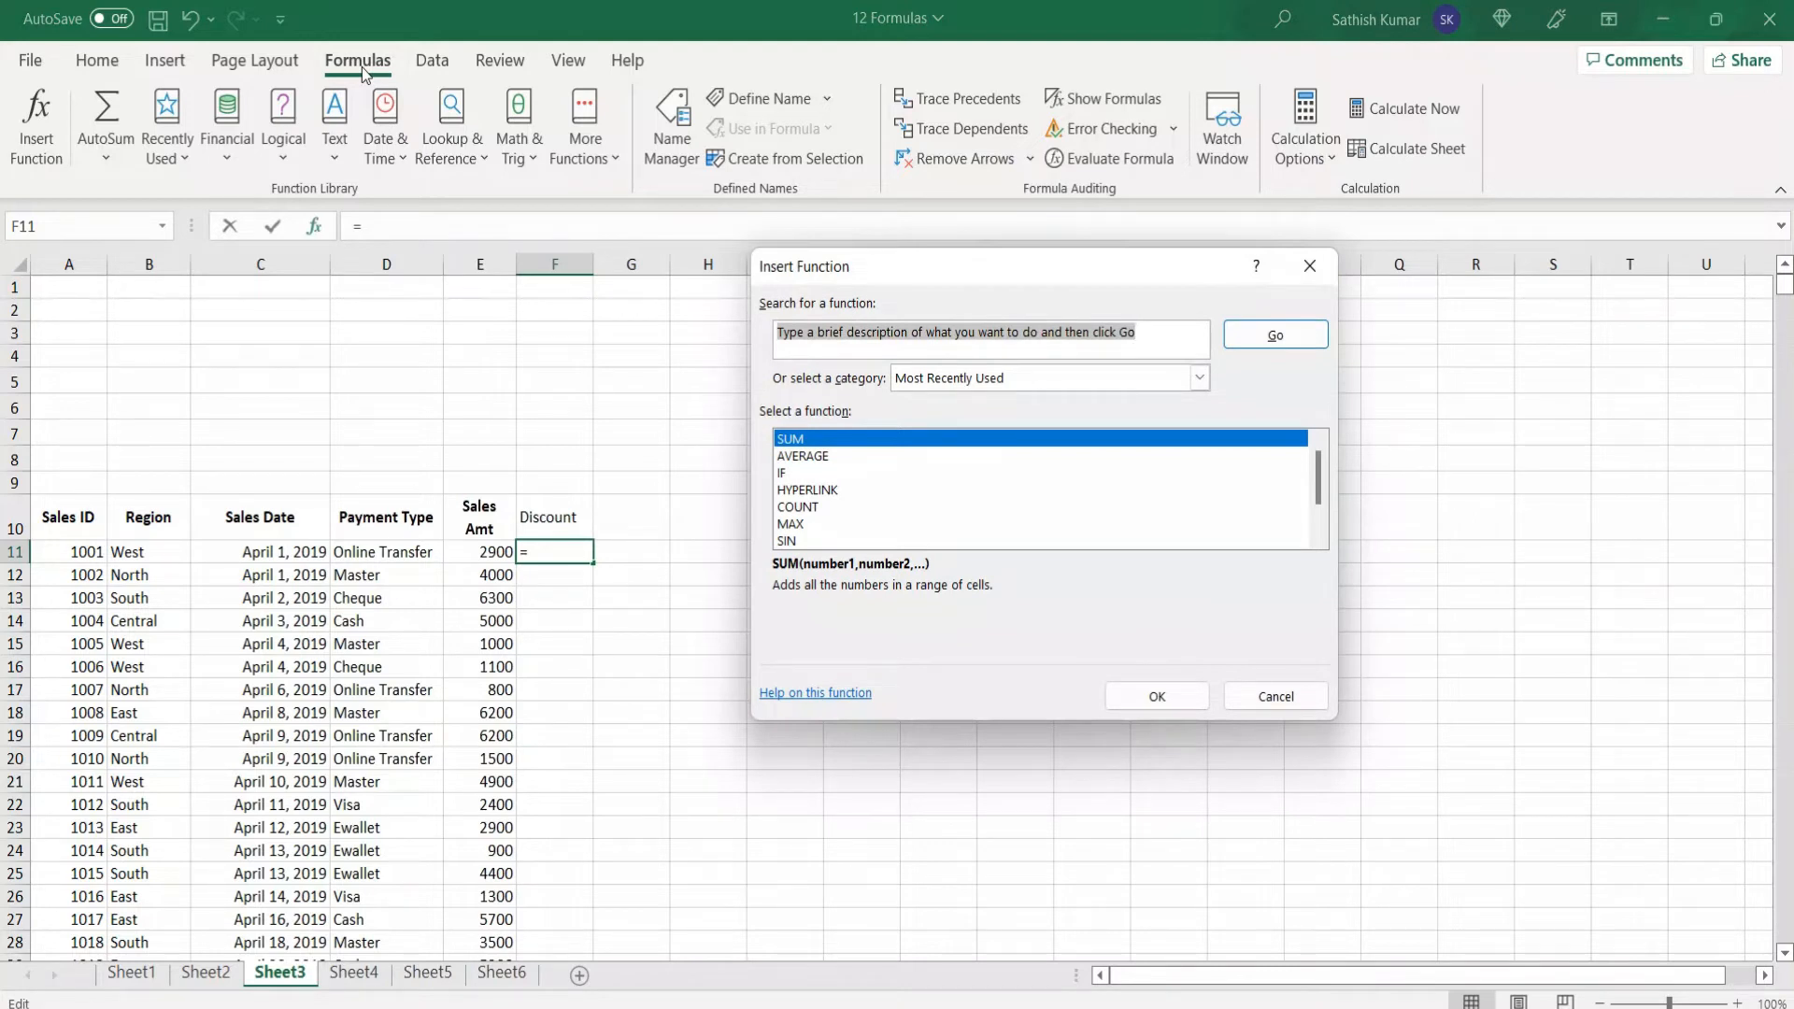
click(1002, 385)
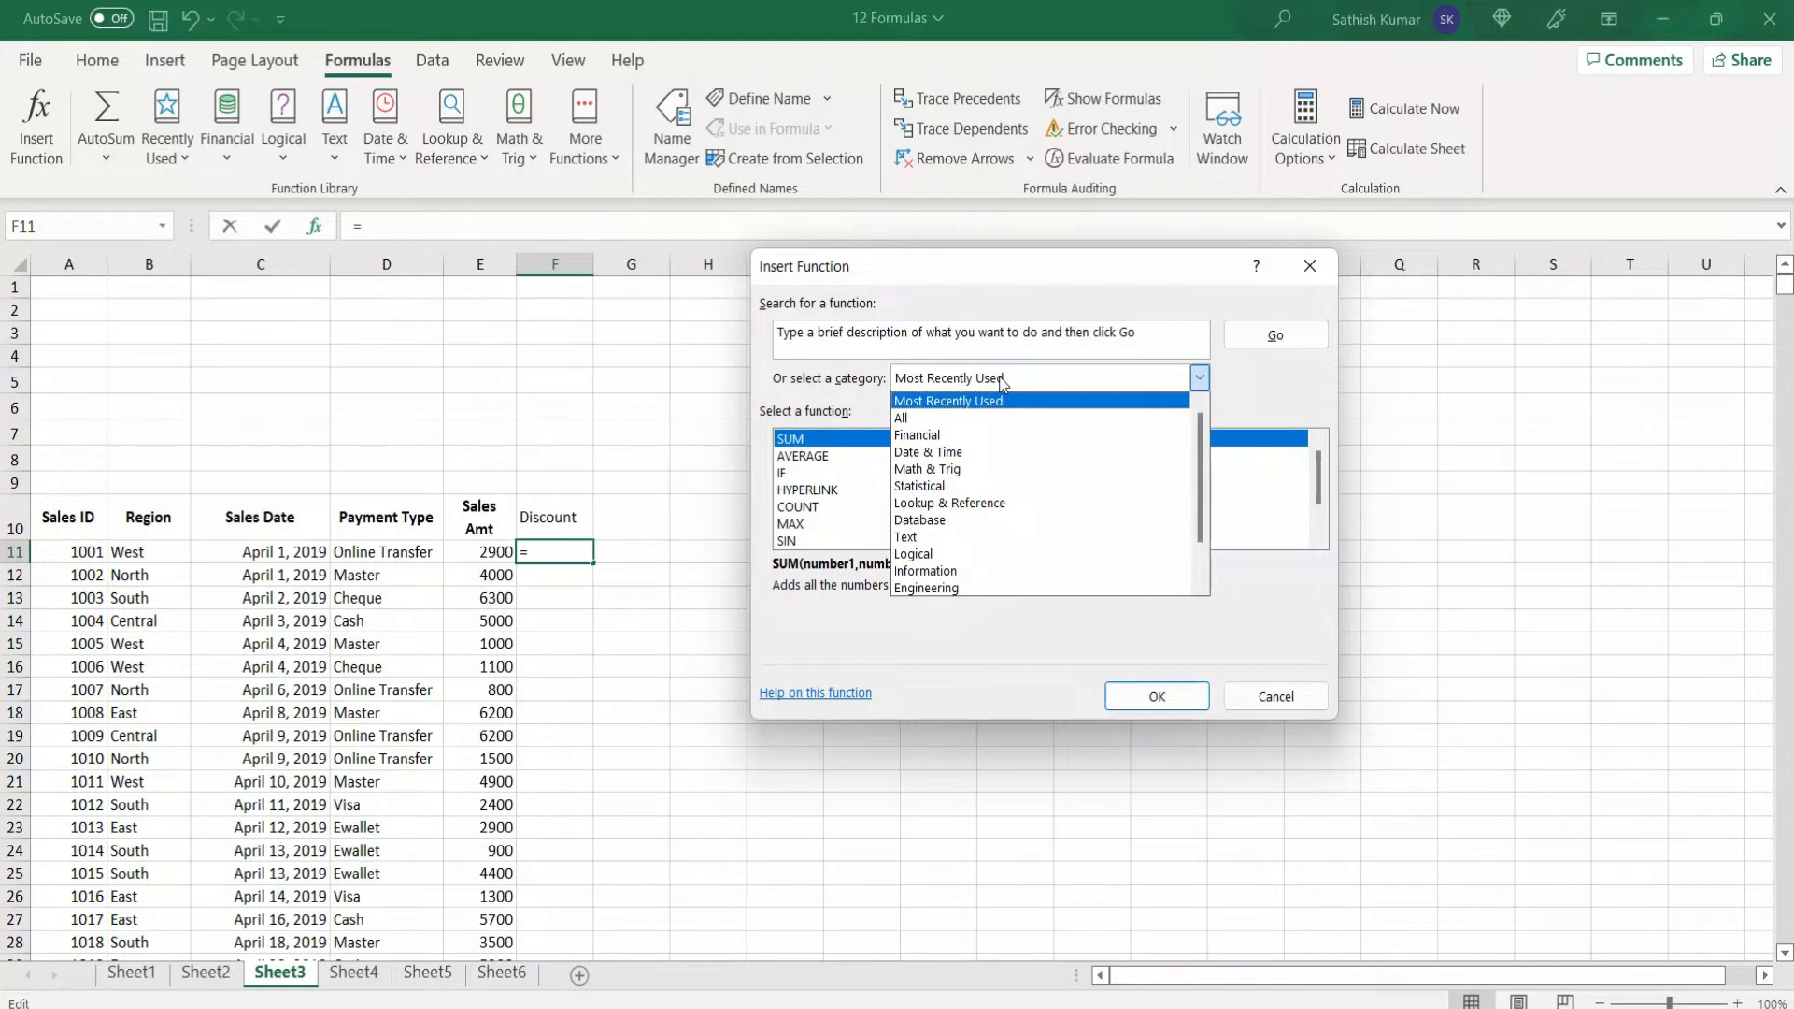
click(1006, 382)
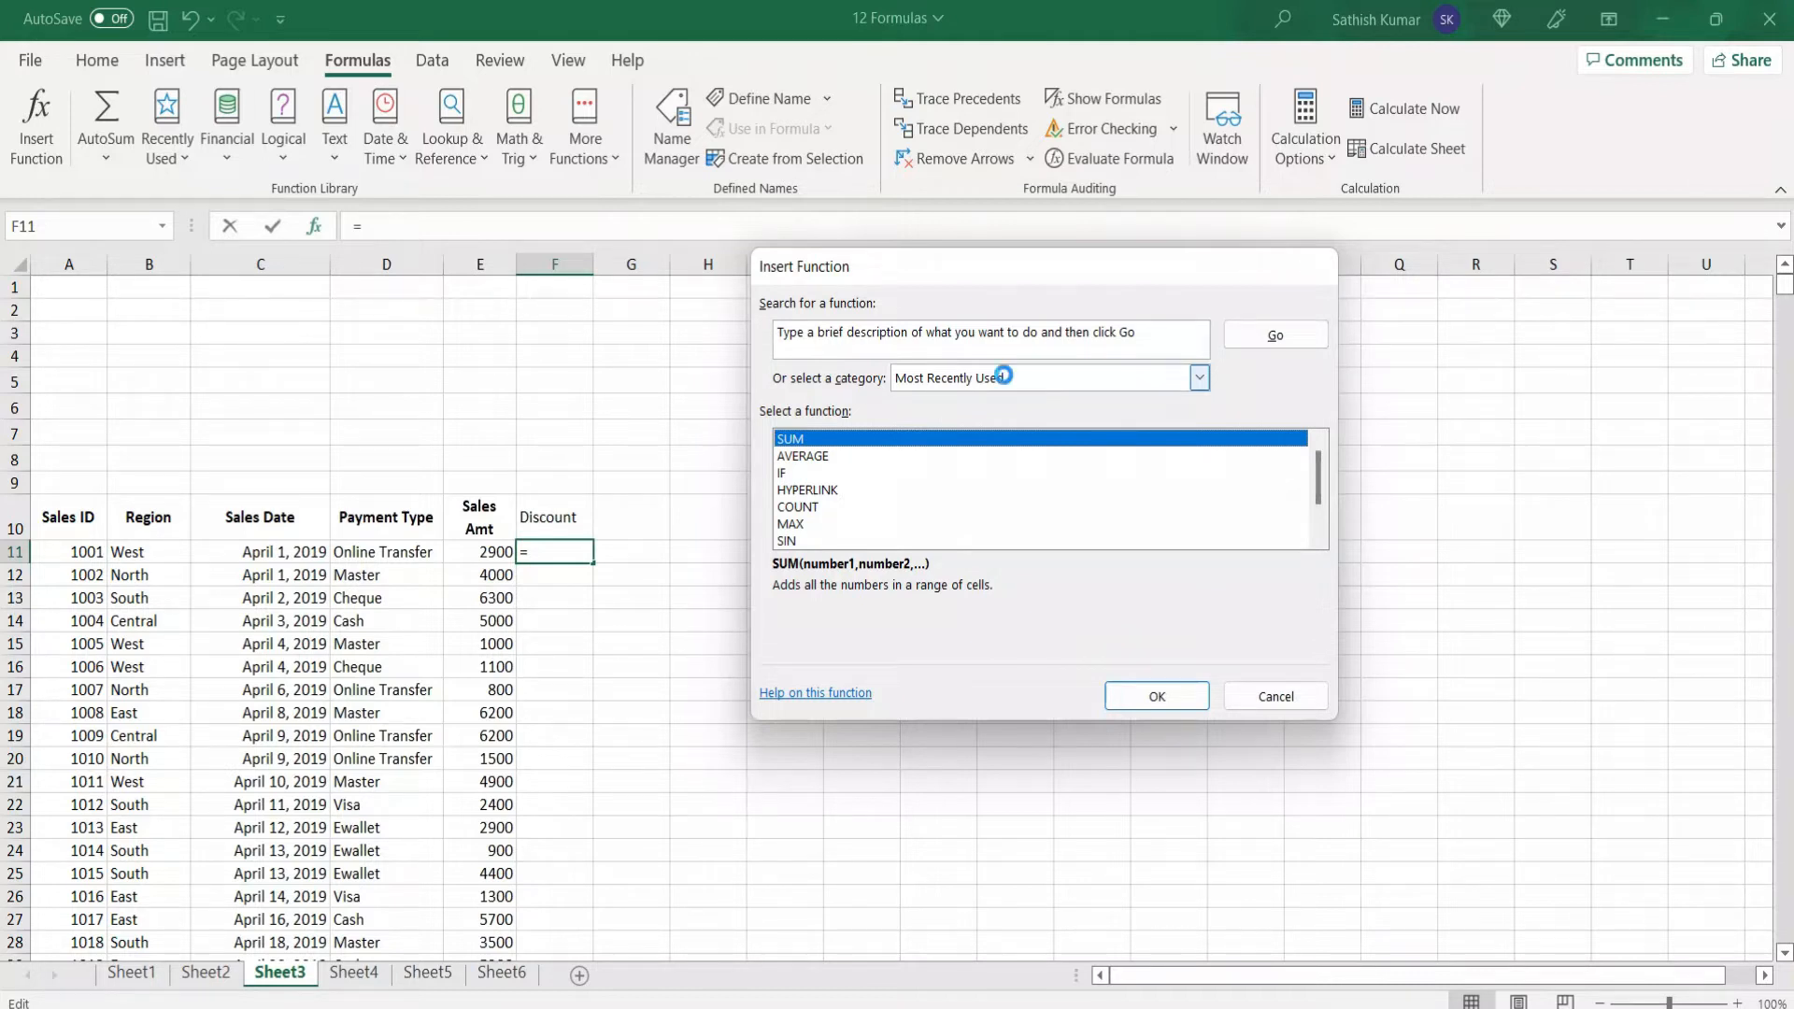
key(Escape)
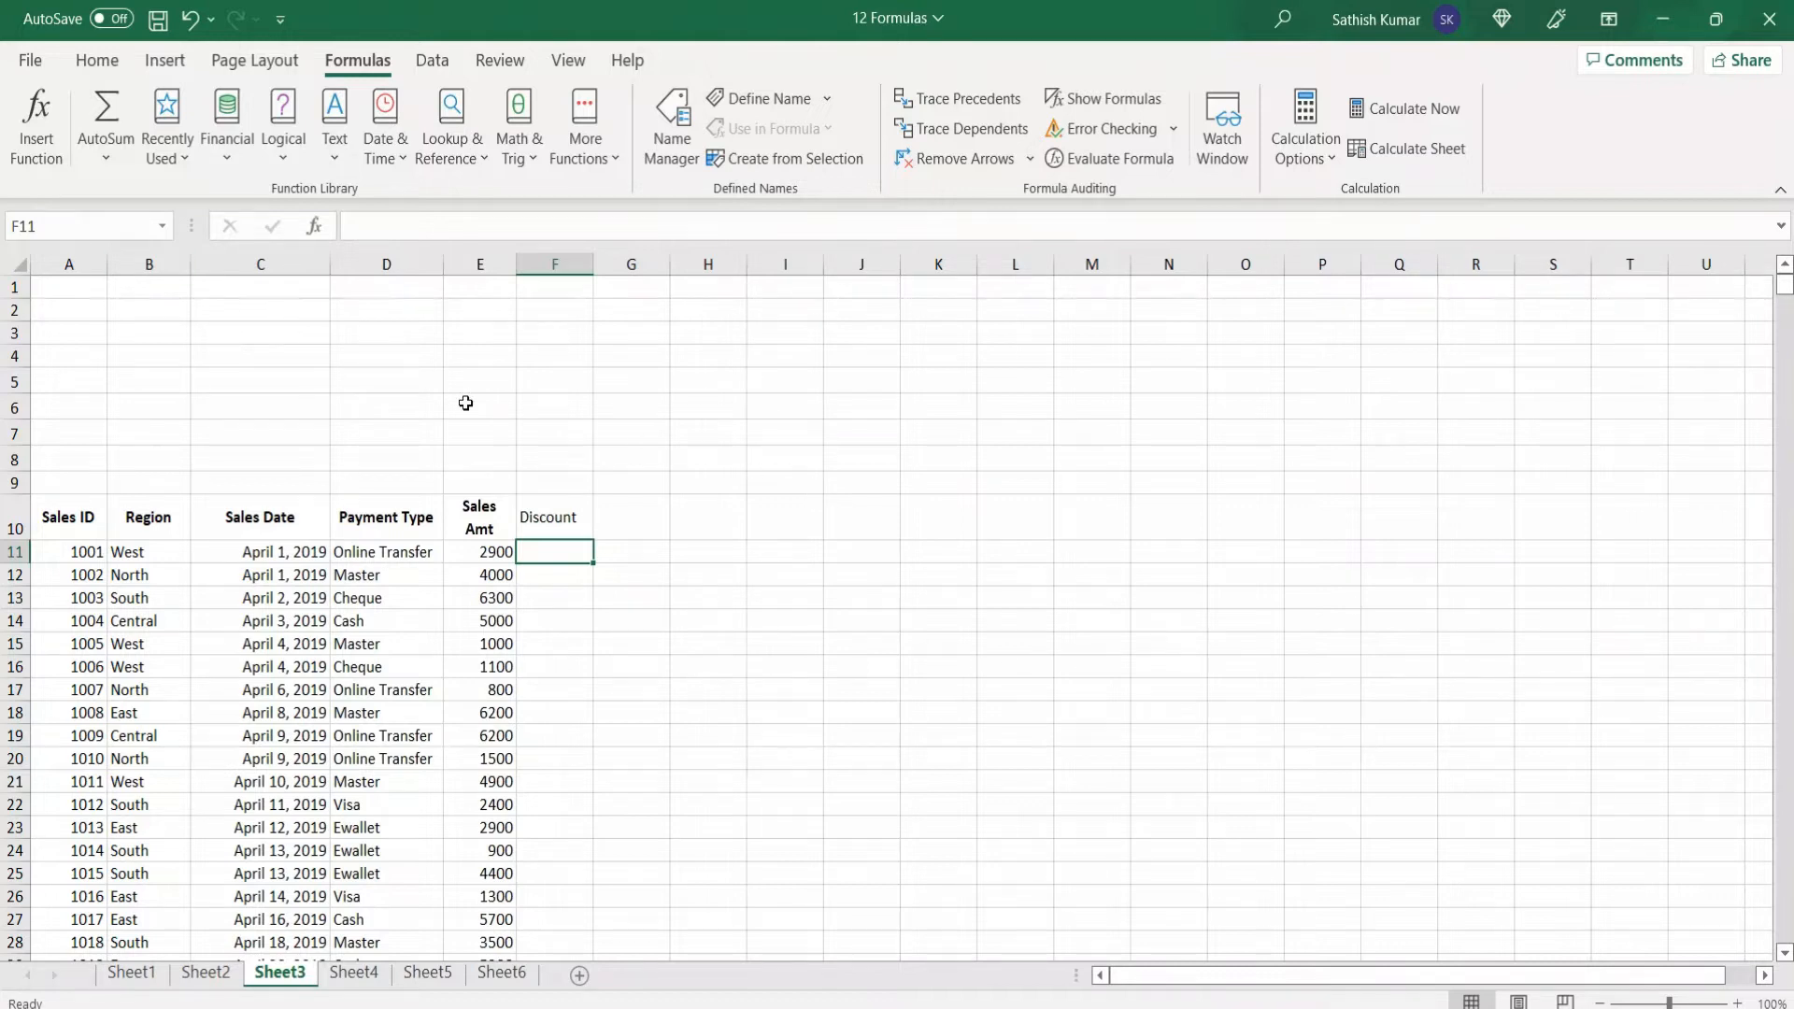
Step: Insert the IF function from the Most Recently Used category into cell F11
key(shift+F3)
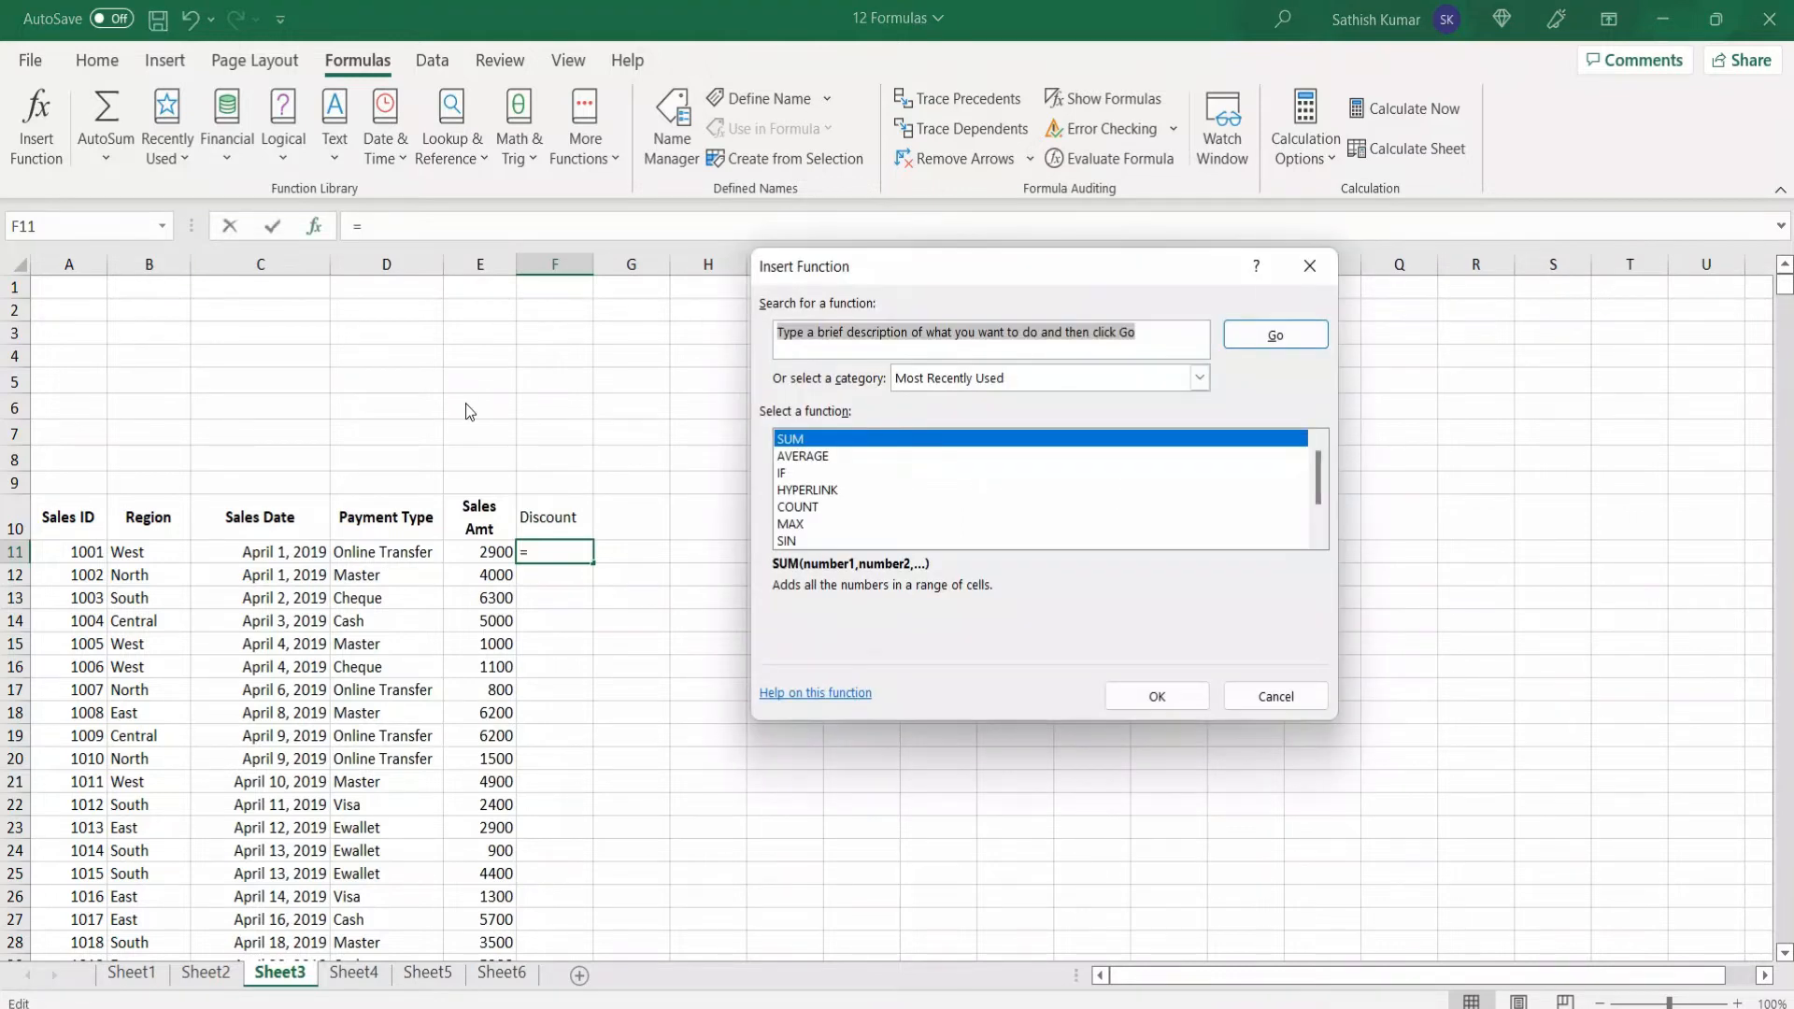
click(1200, 379)
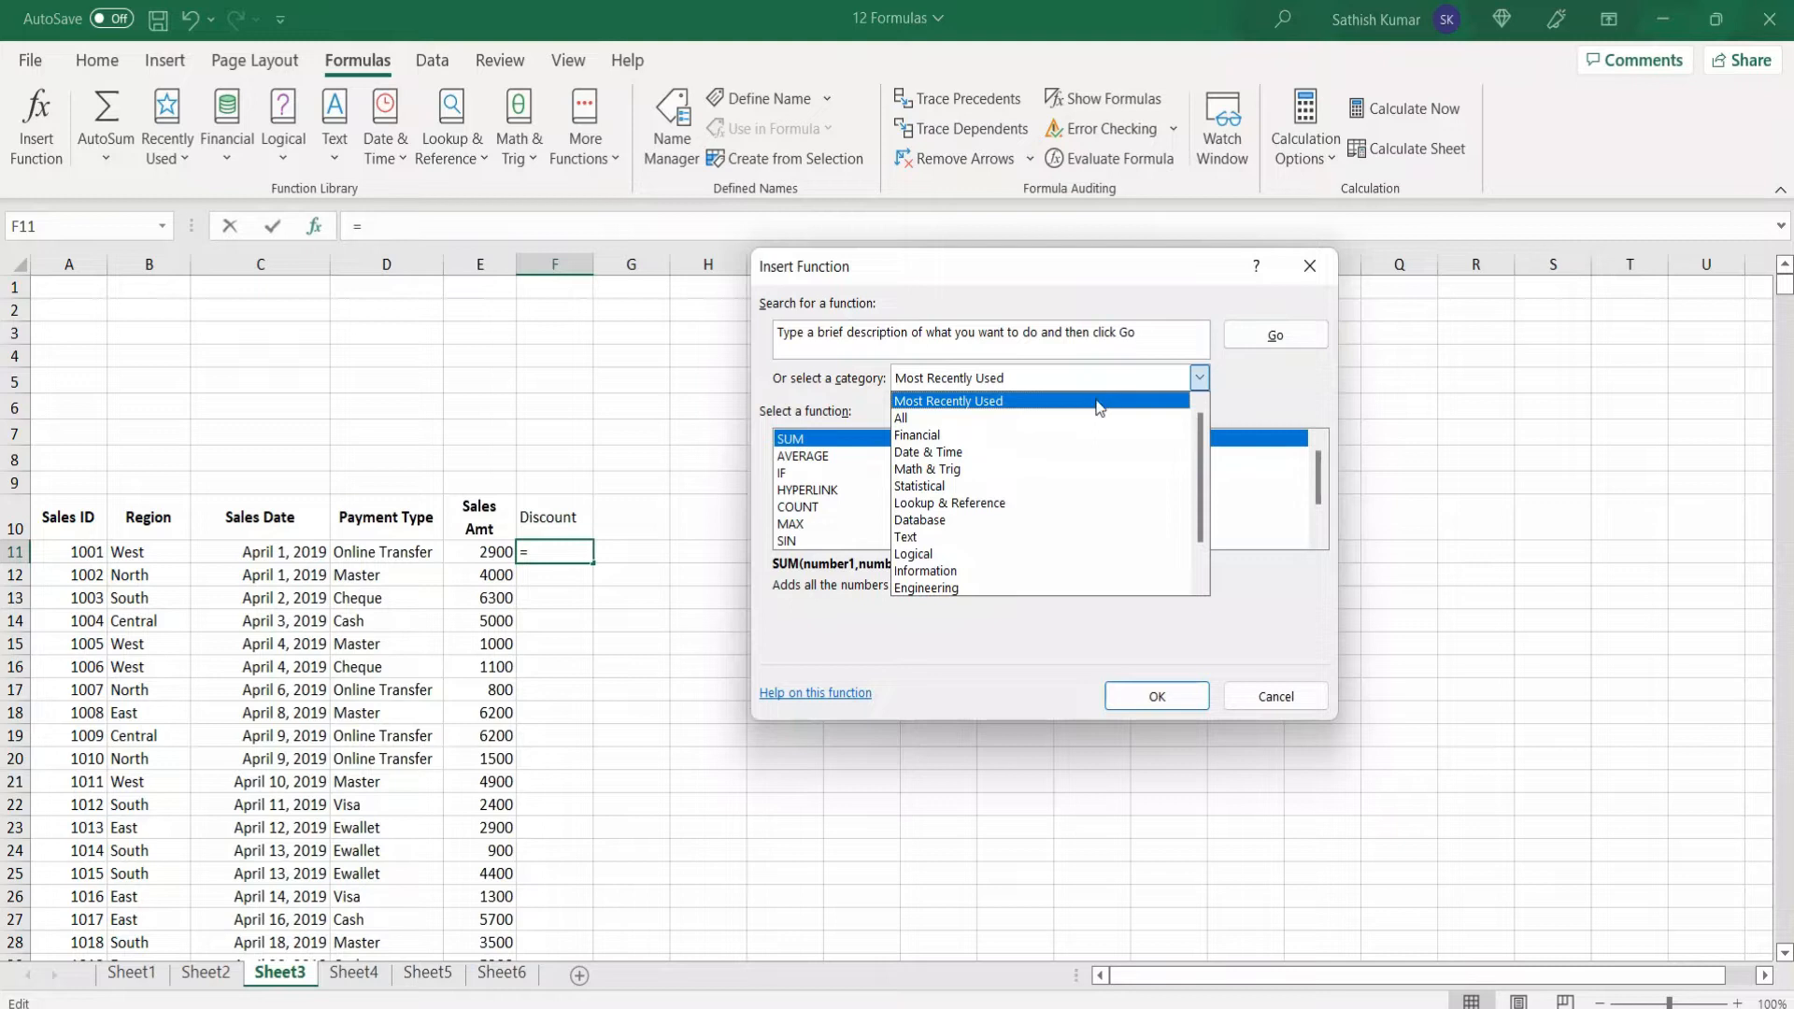
click(957, 429)
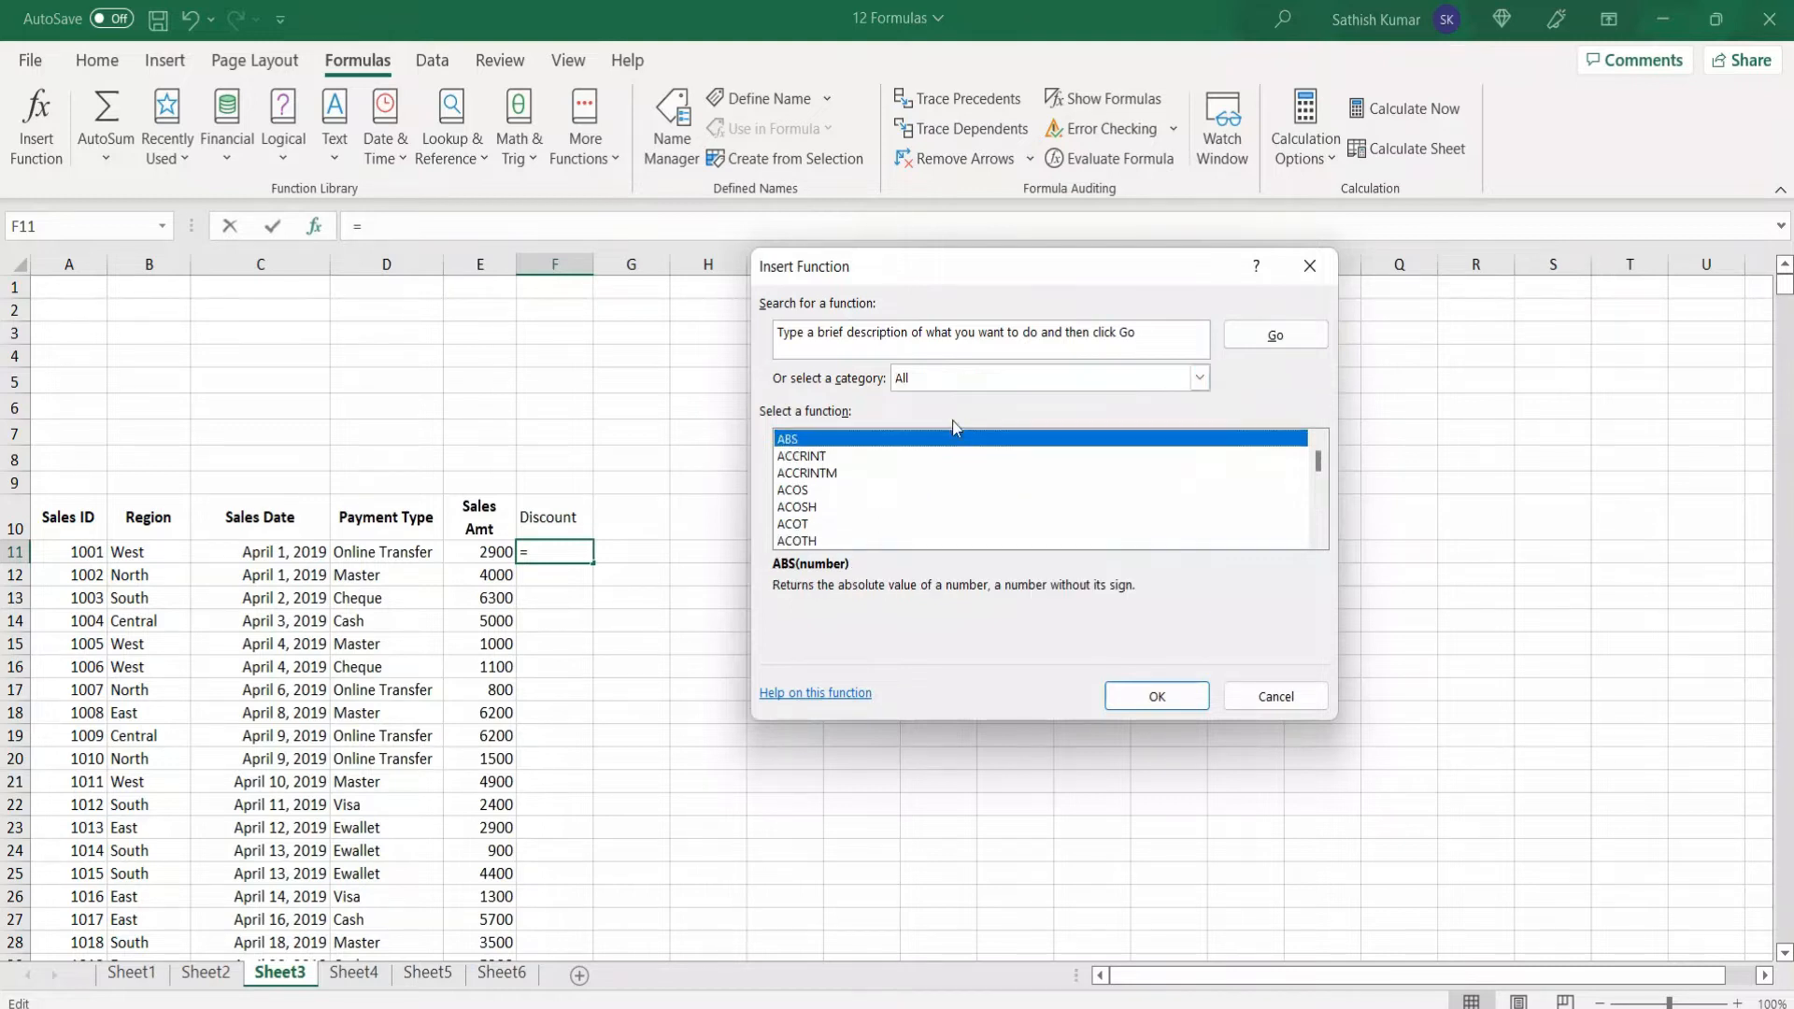
click(802, 331)
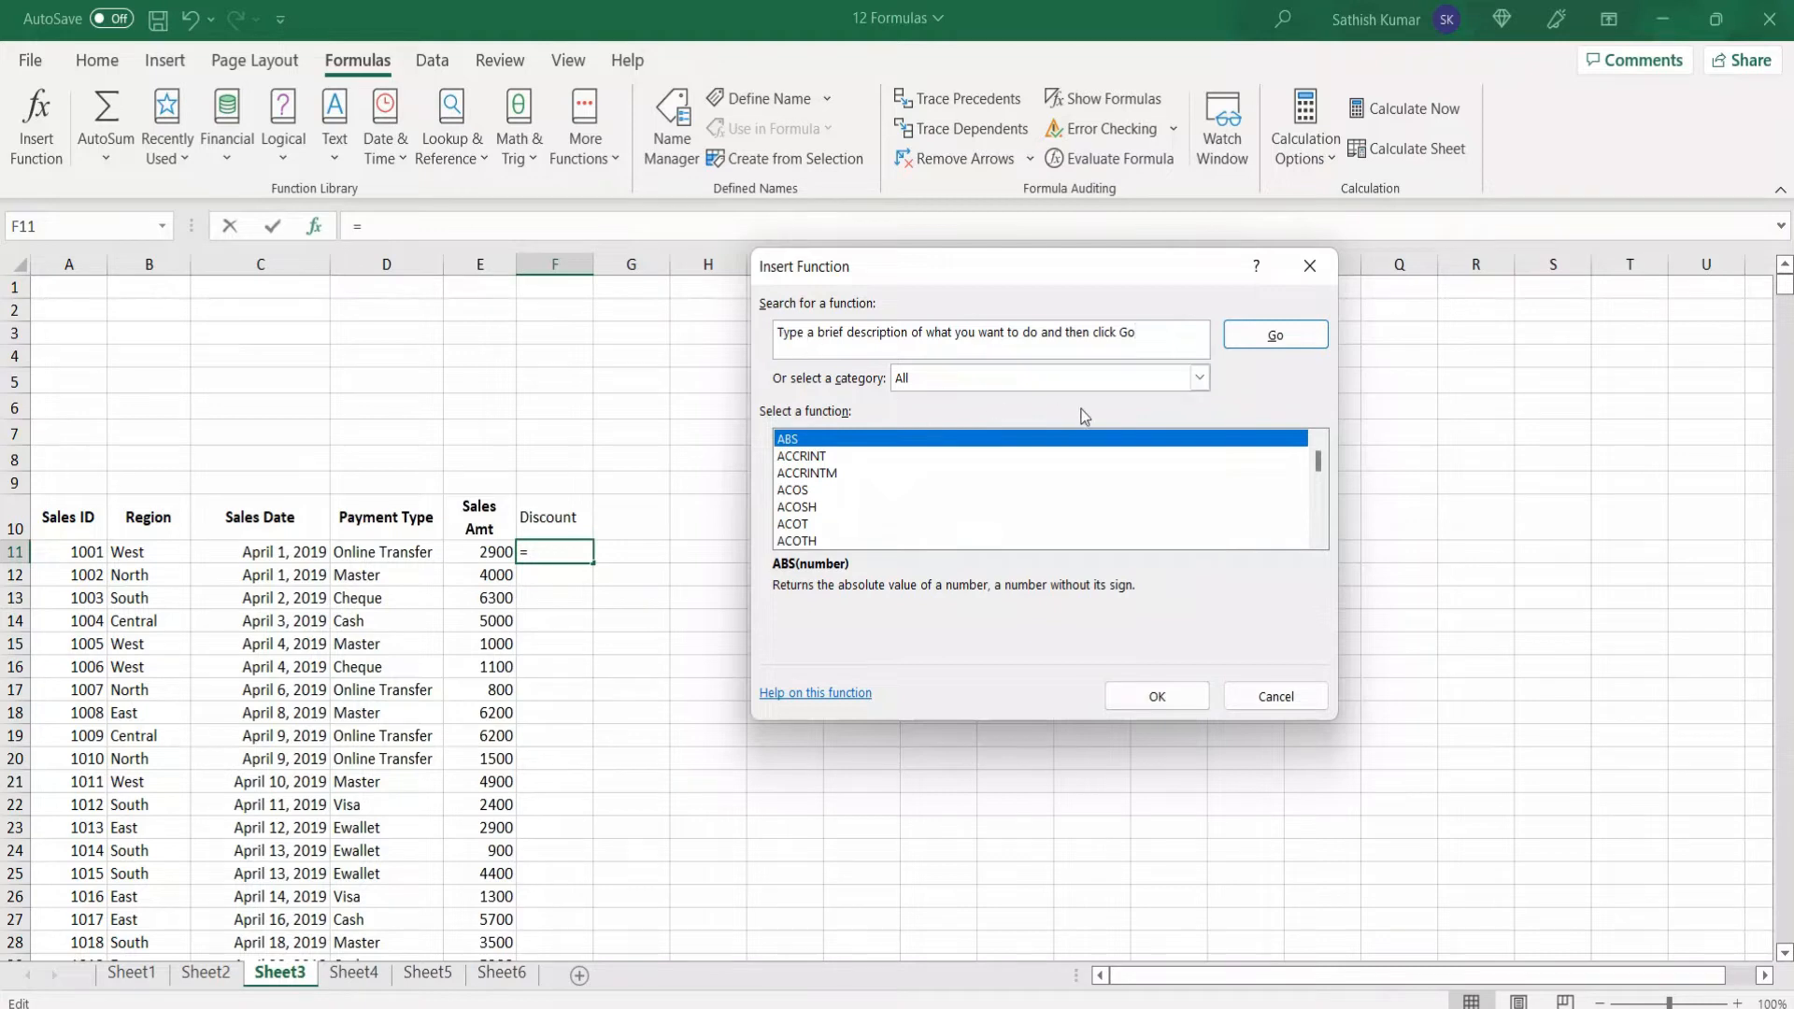
click(1200, 377)
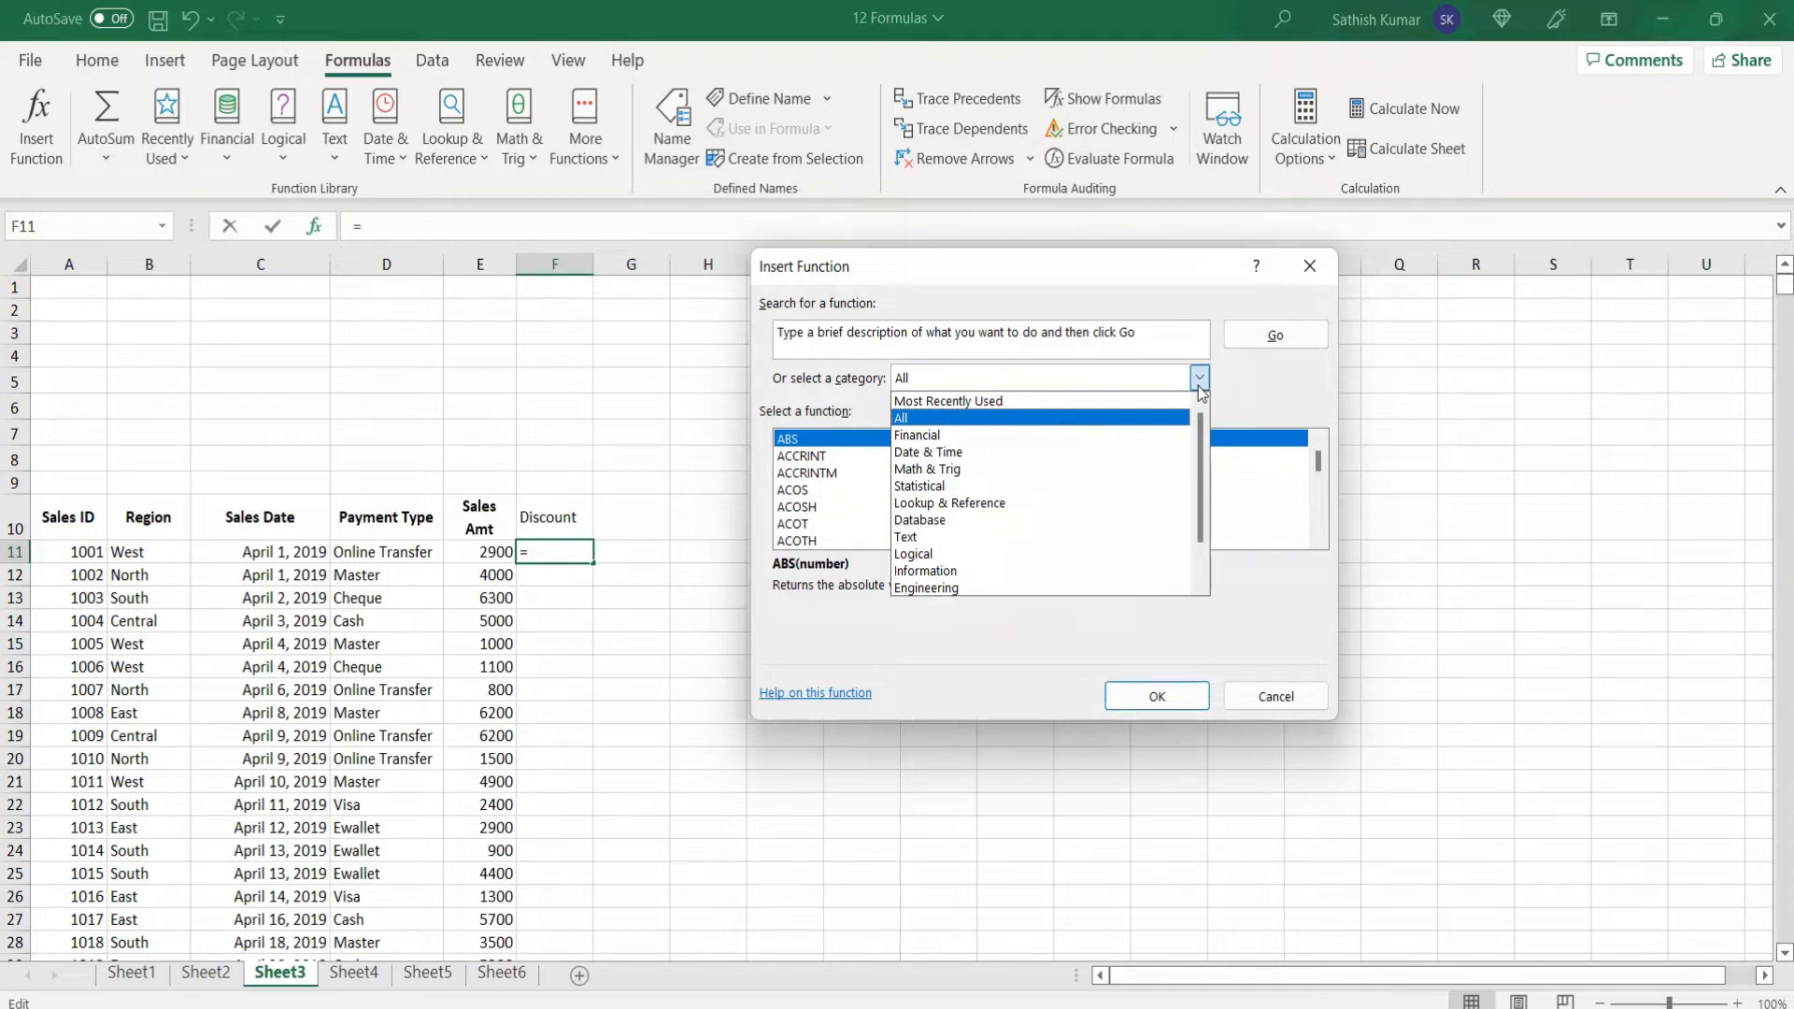
click(1128, 400)
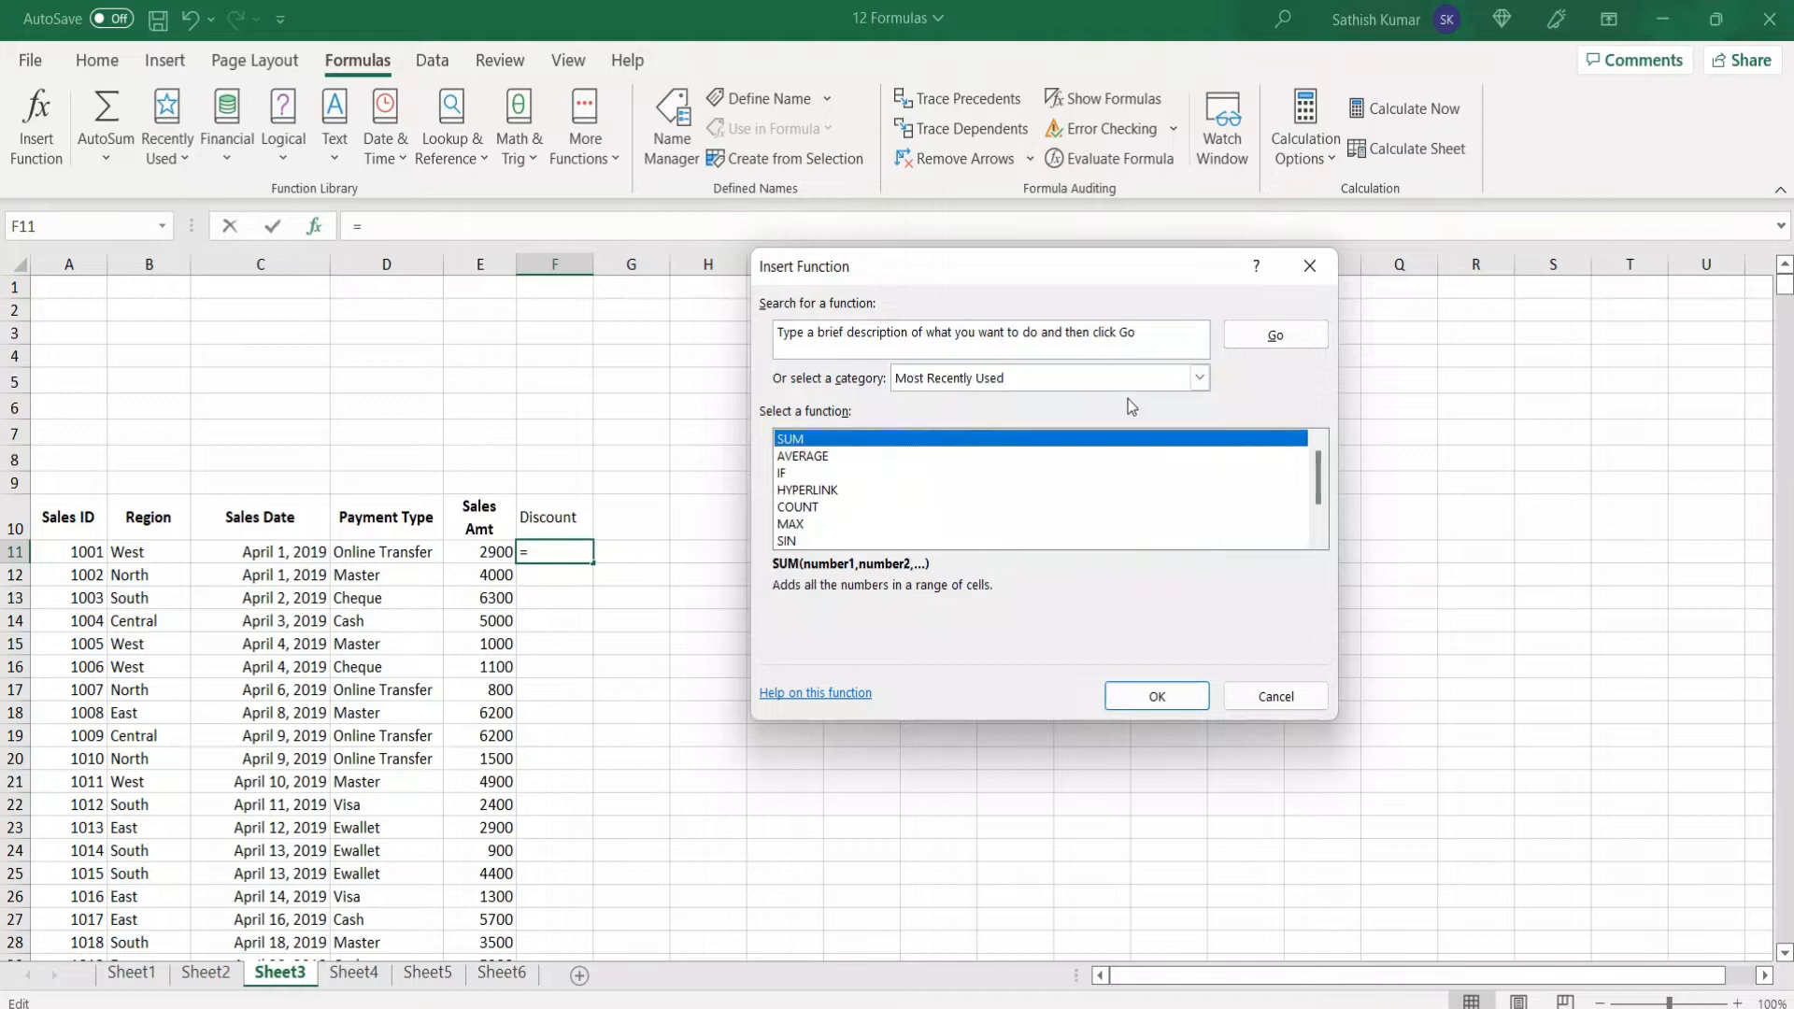
click(794, 474)
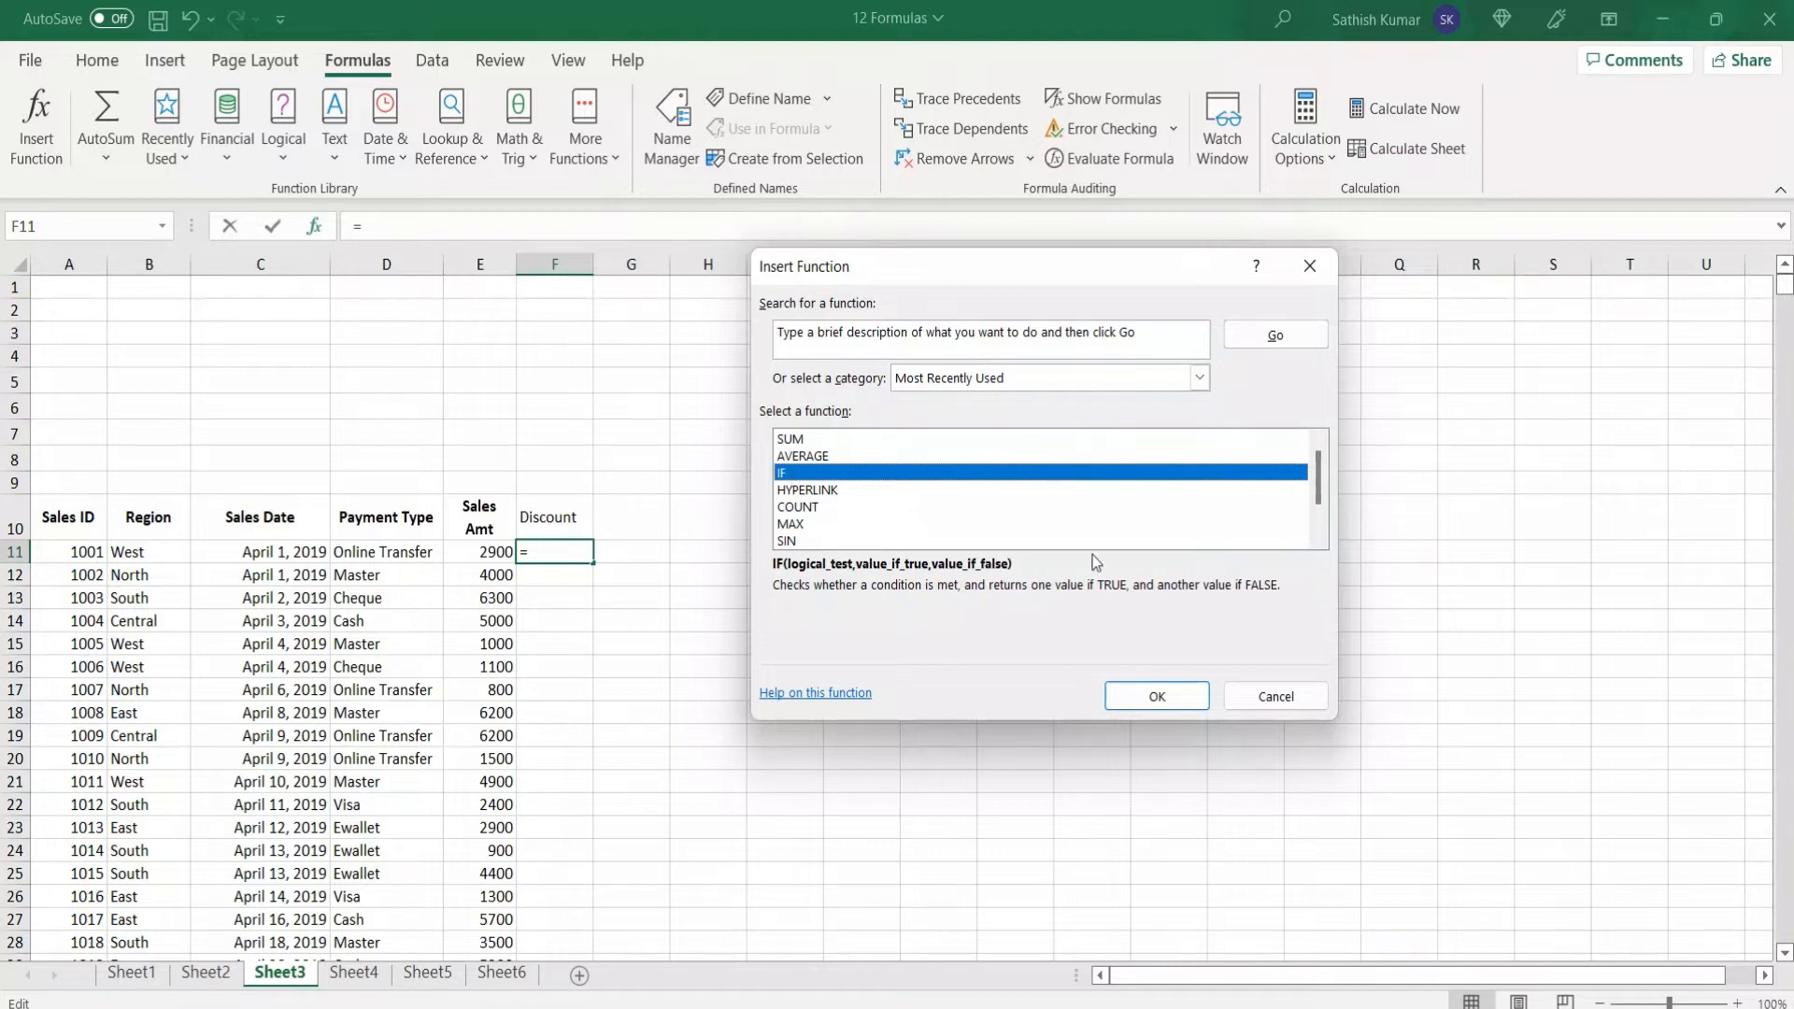
click(1146, 697)
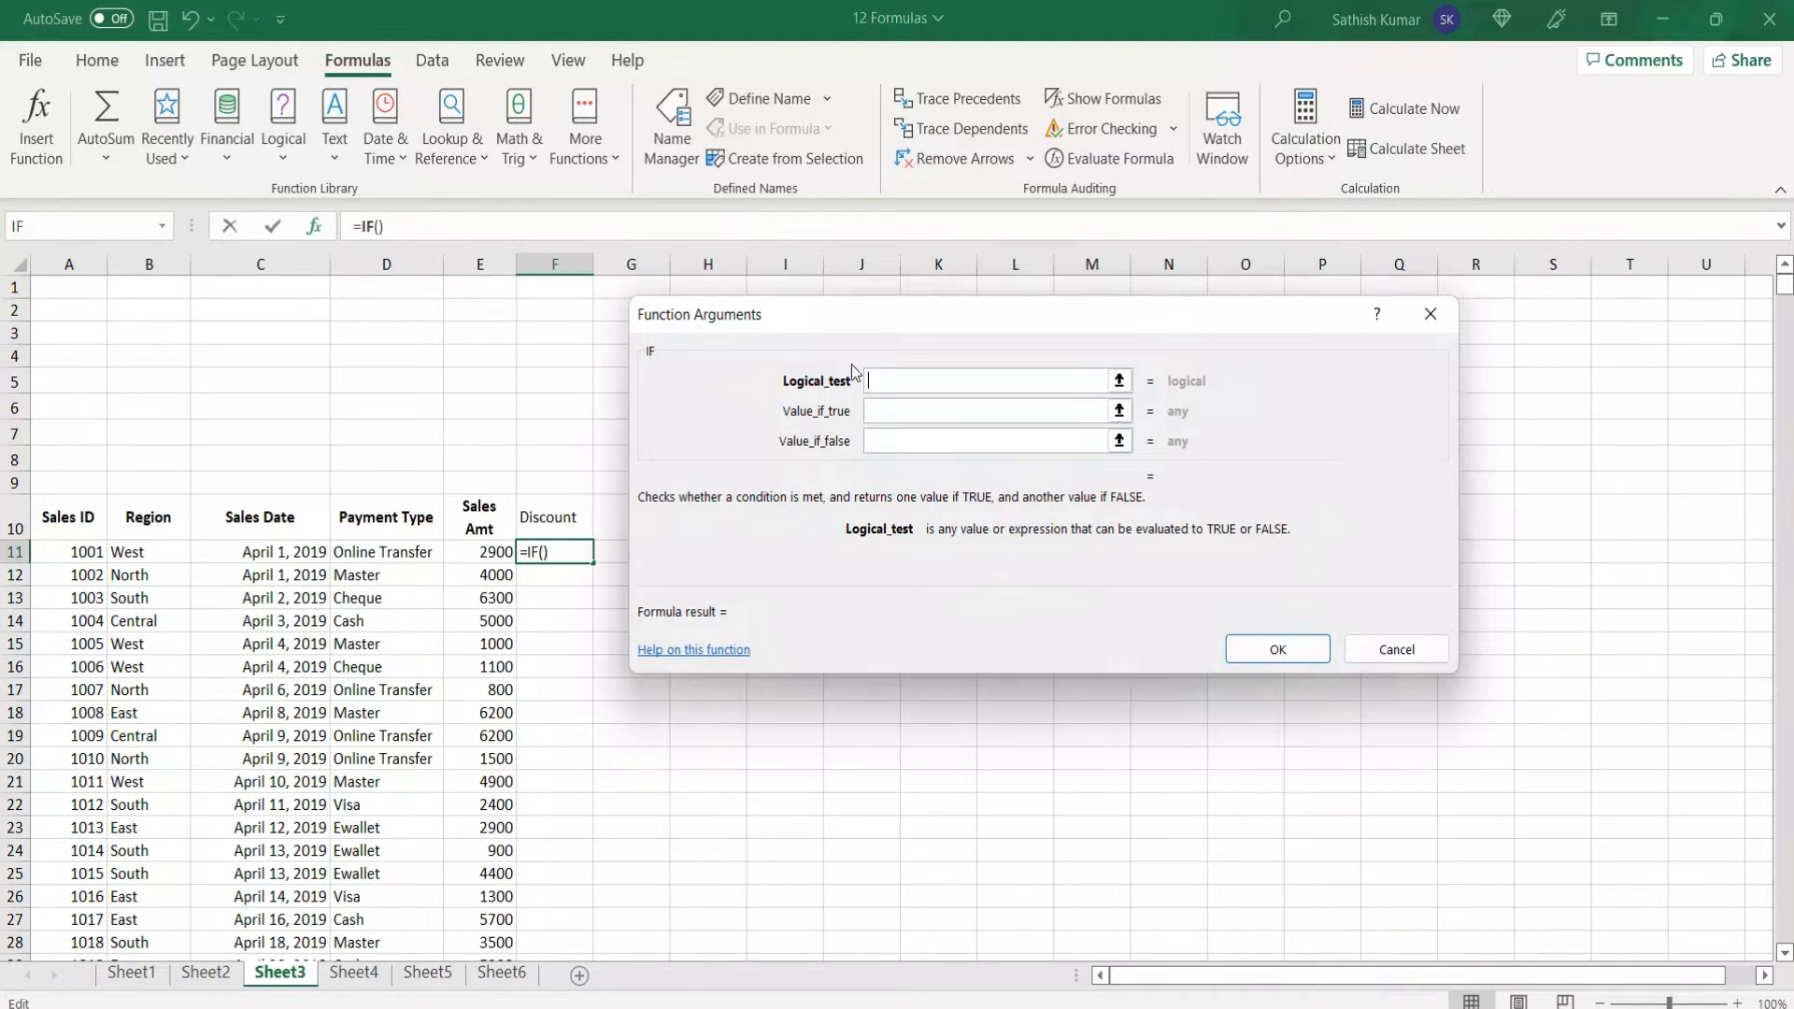
Step: Fill the IF arguments with E11>4000, 100 if true and 50 if false, and discard the function without entering it
click(878, 410)
click(877, 389)
click(473, 550)
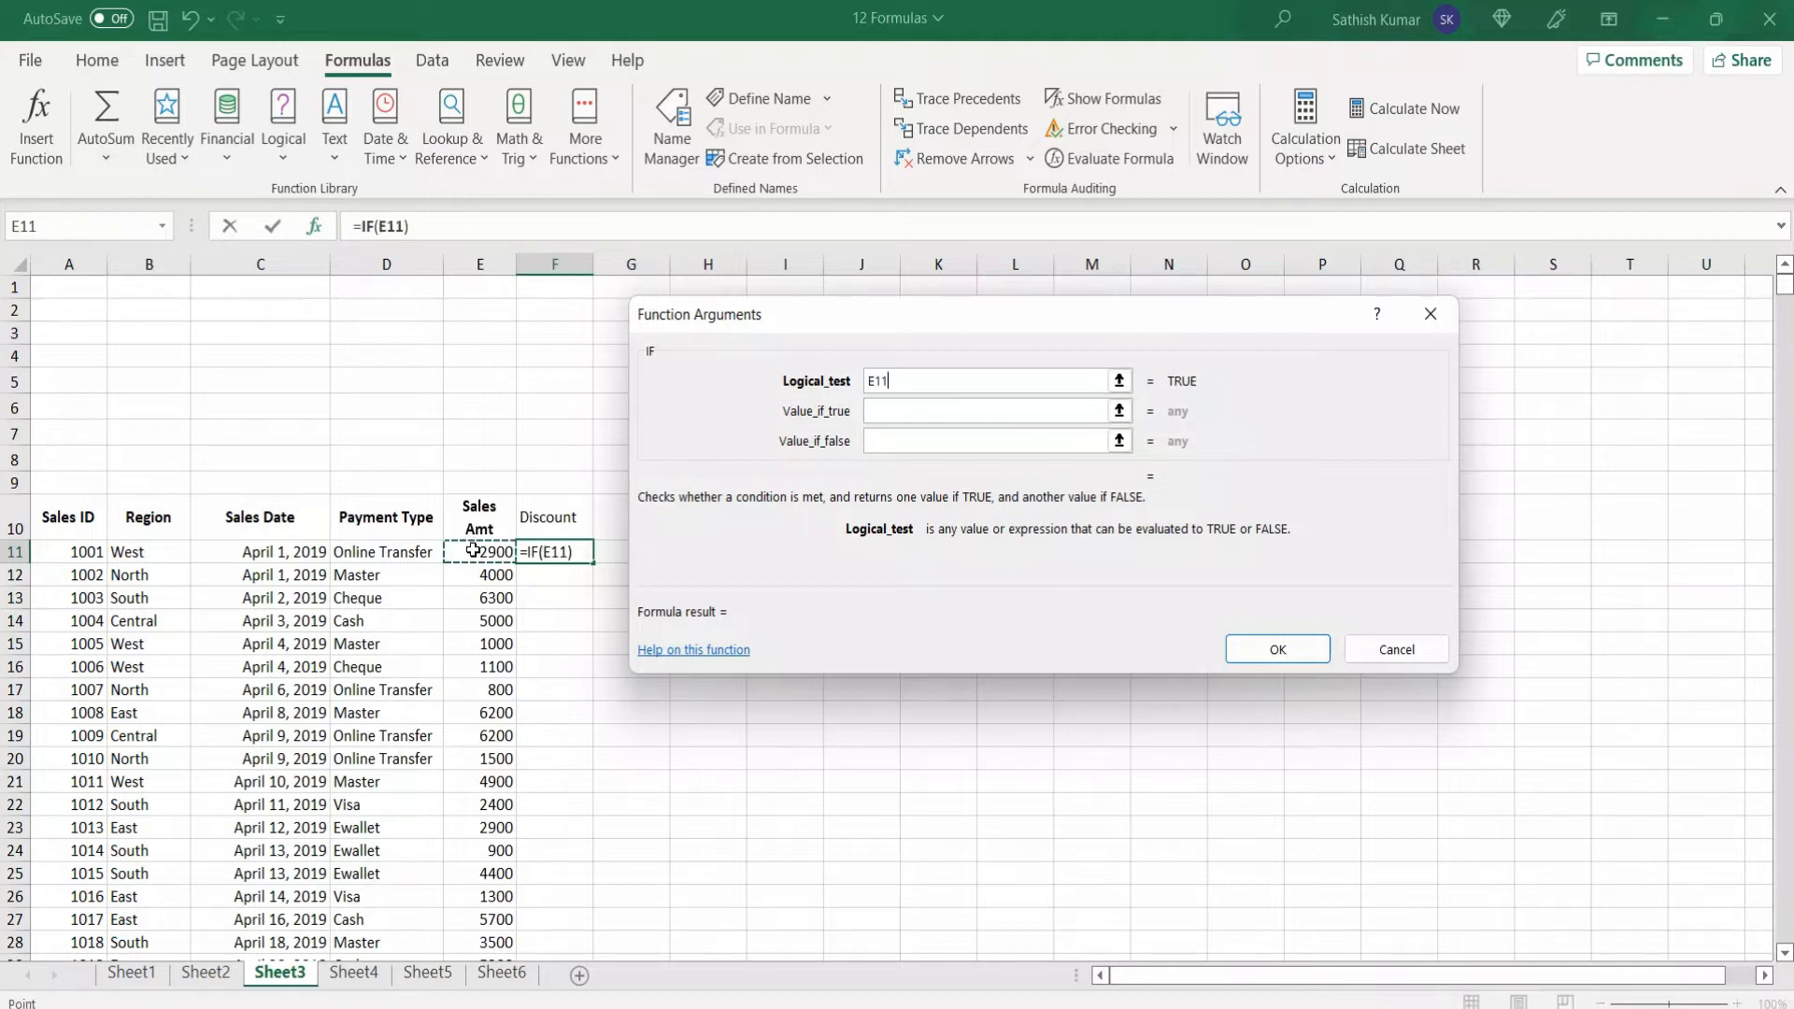
text(>400)
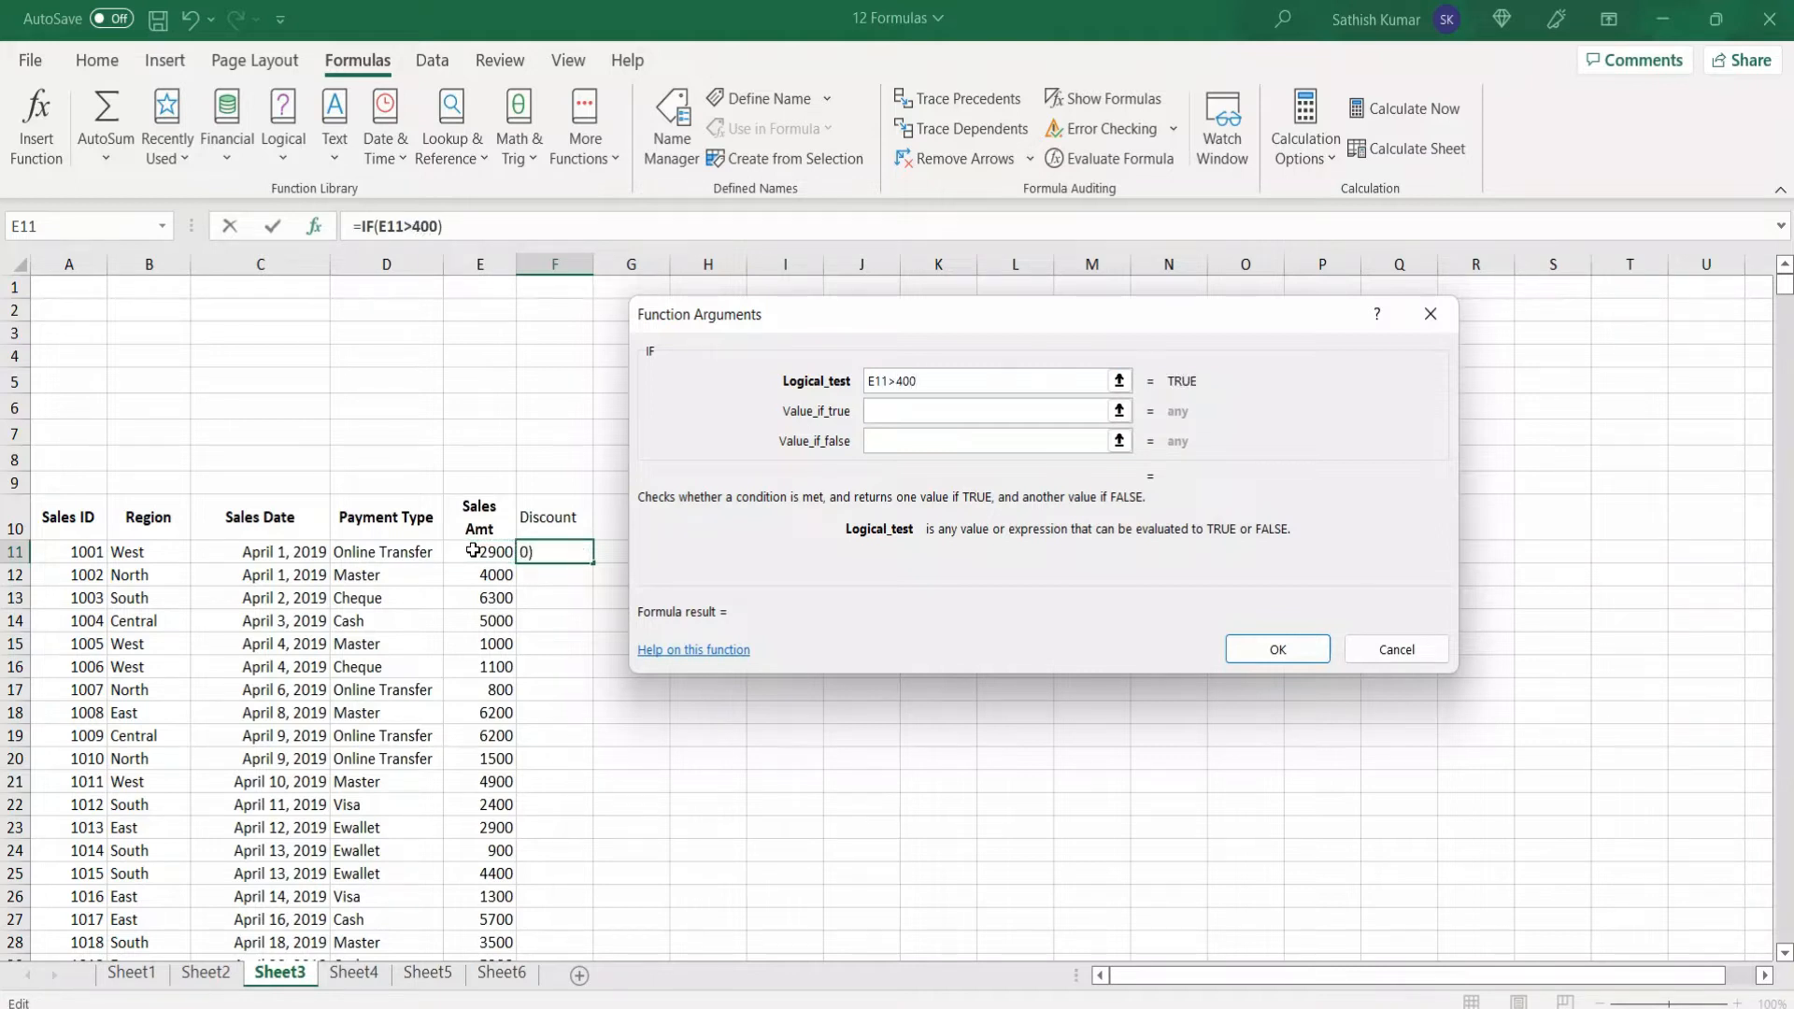
text(0)
click(888, 411)
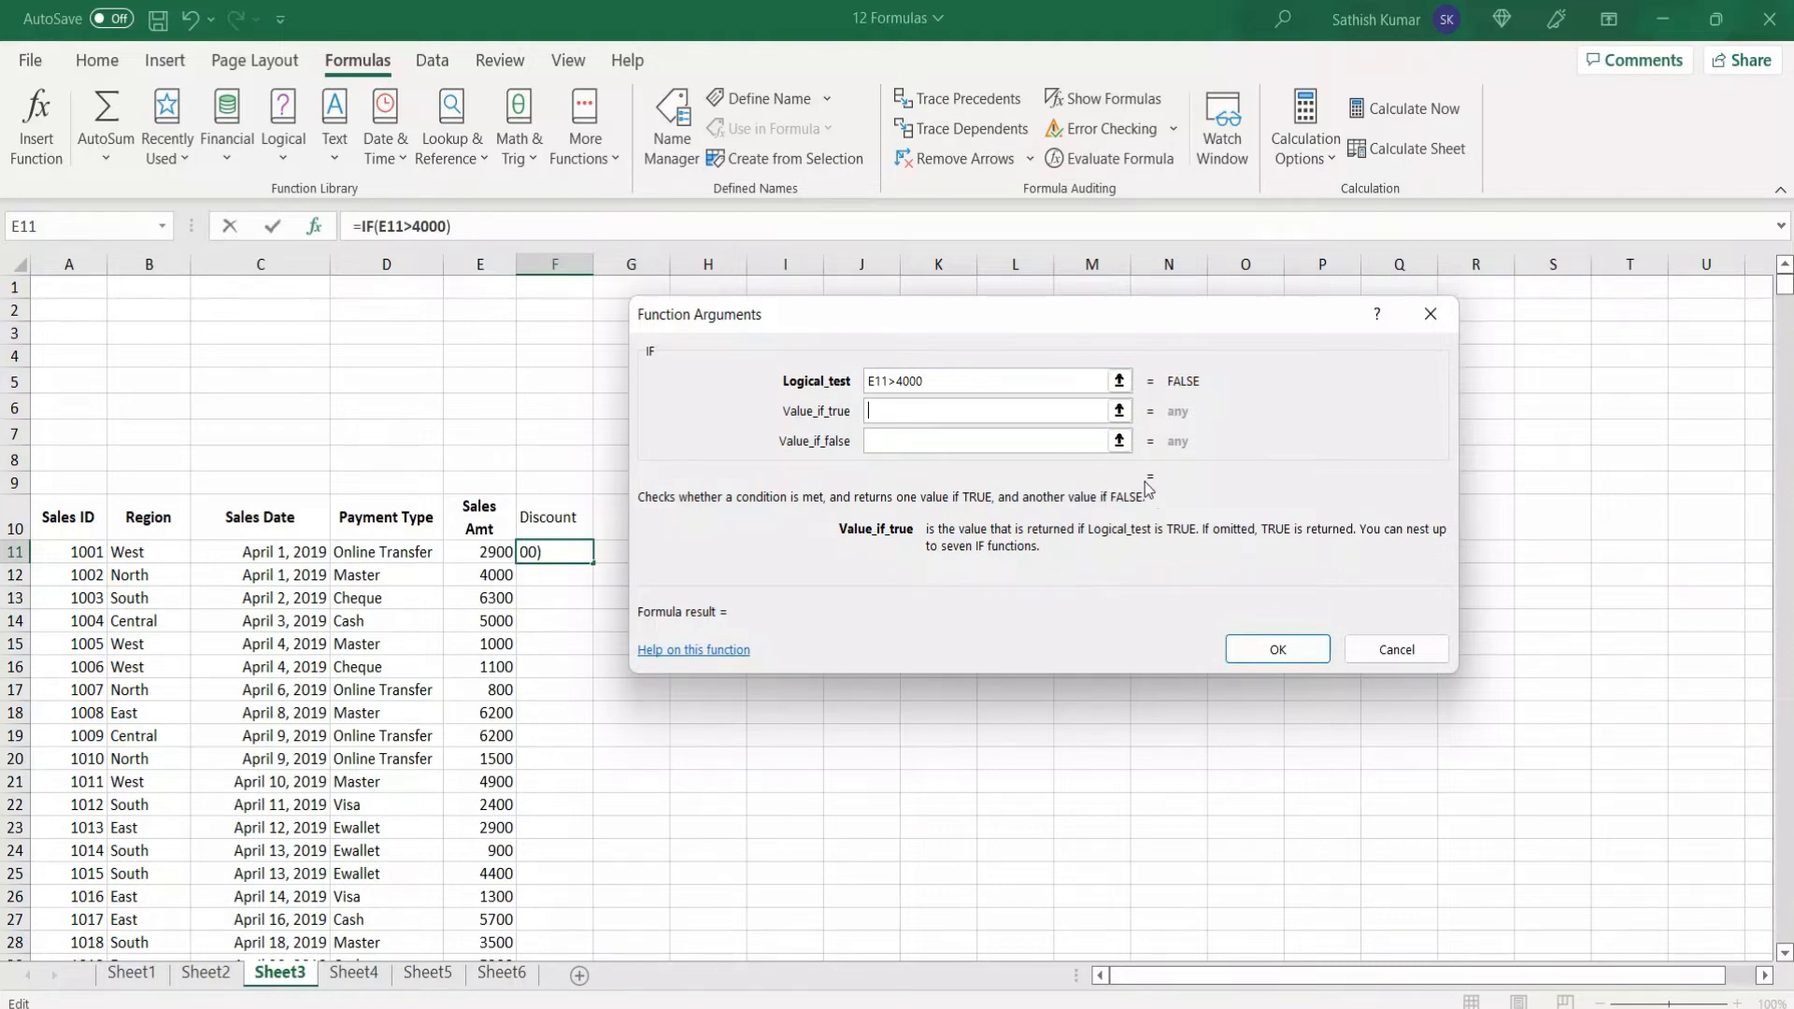
text(100)
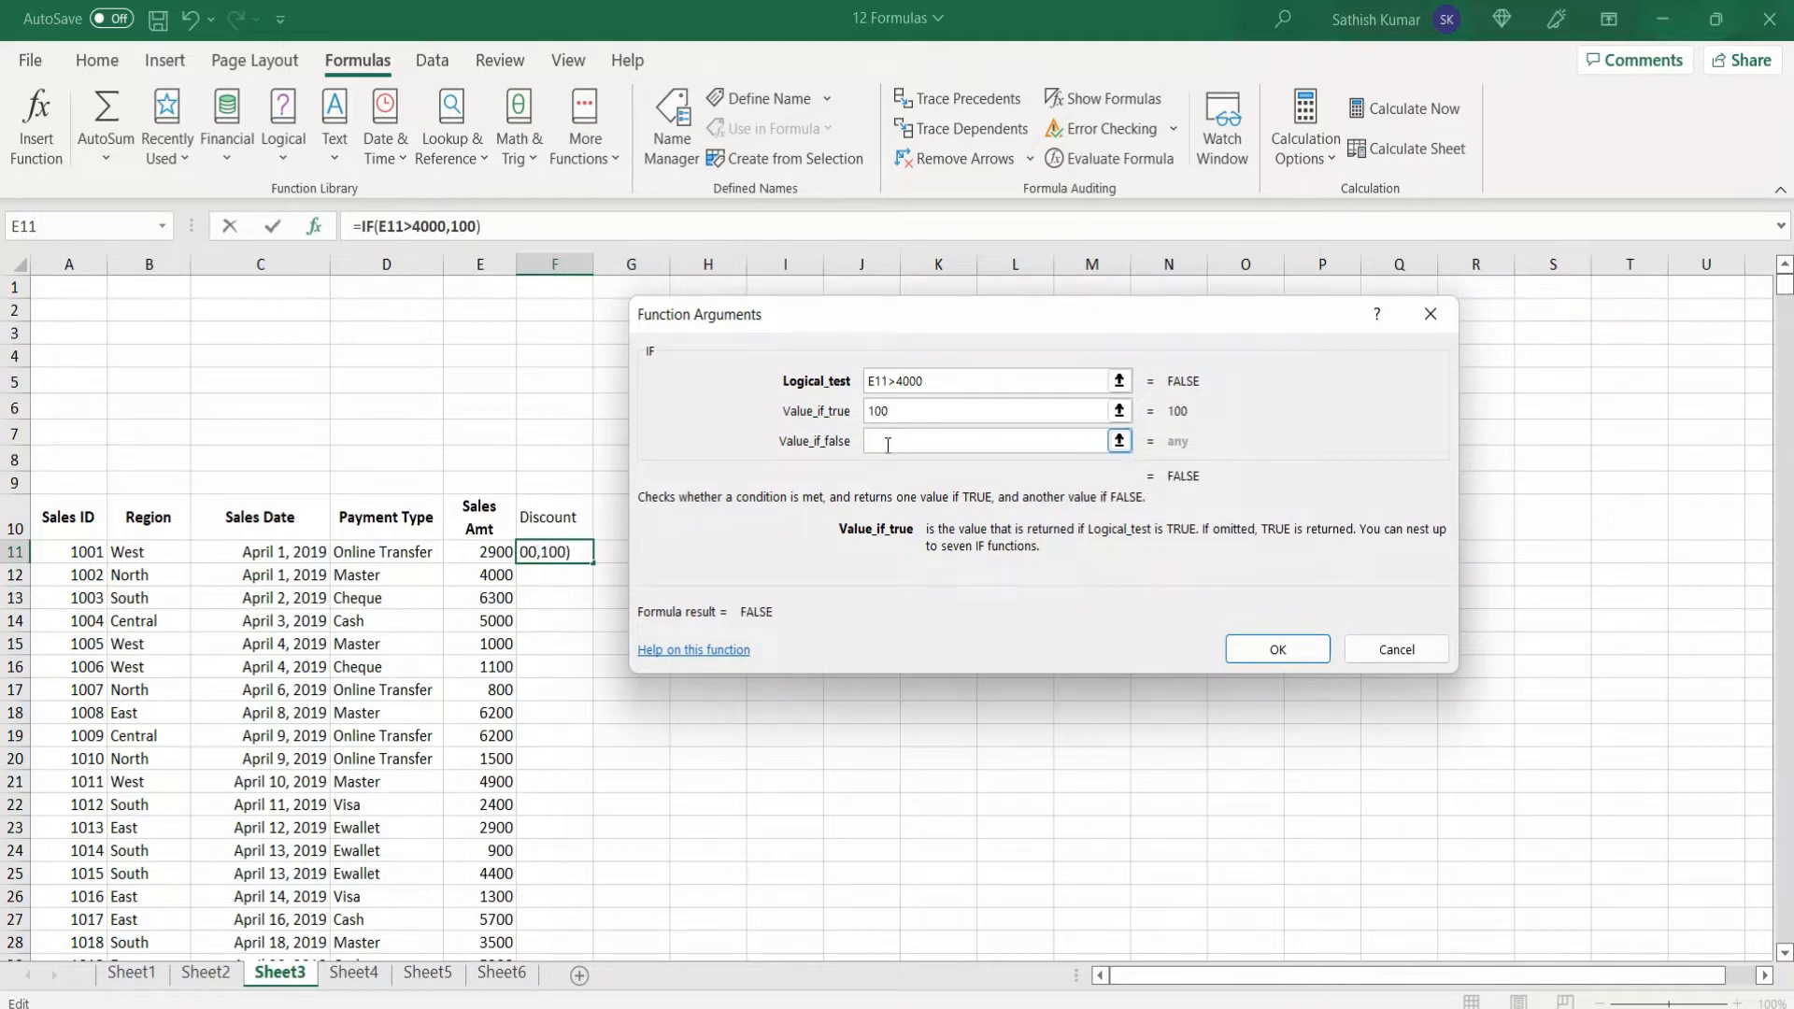
click(883, 447)
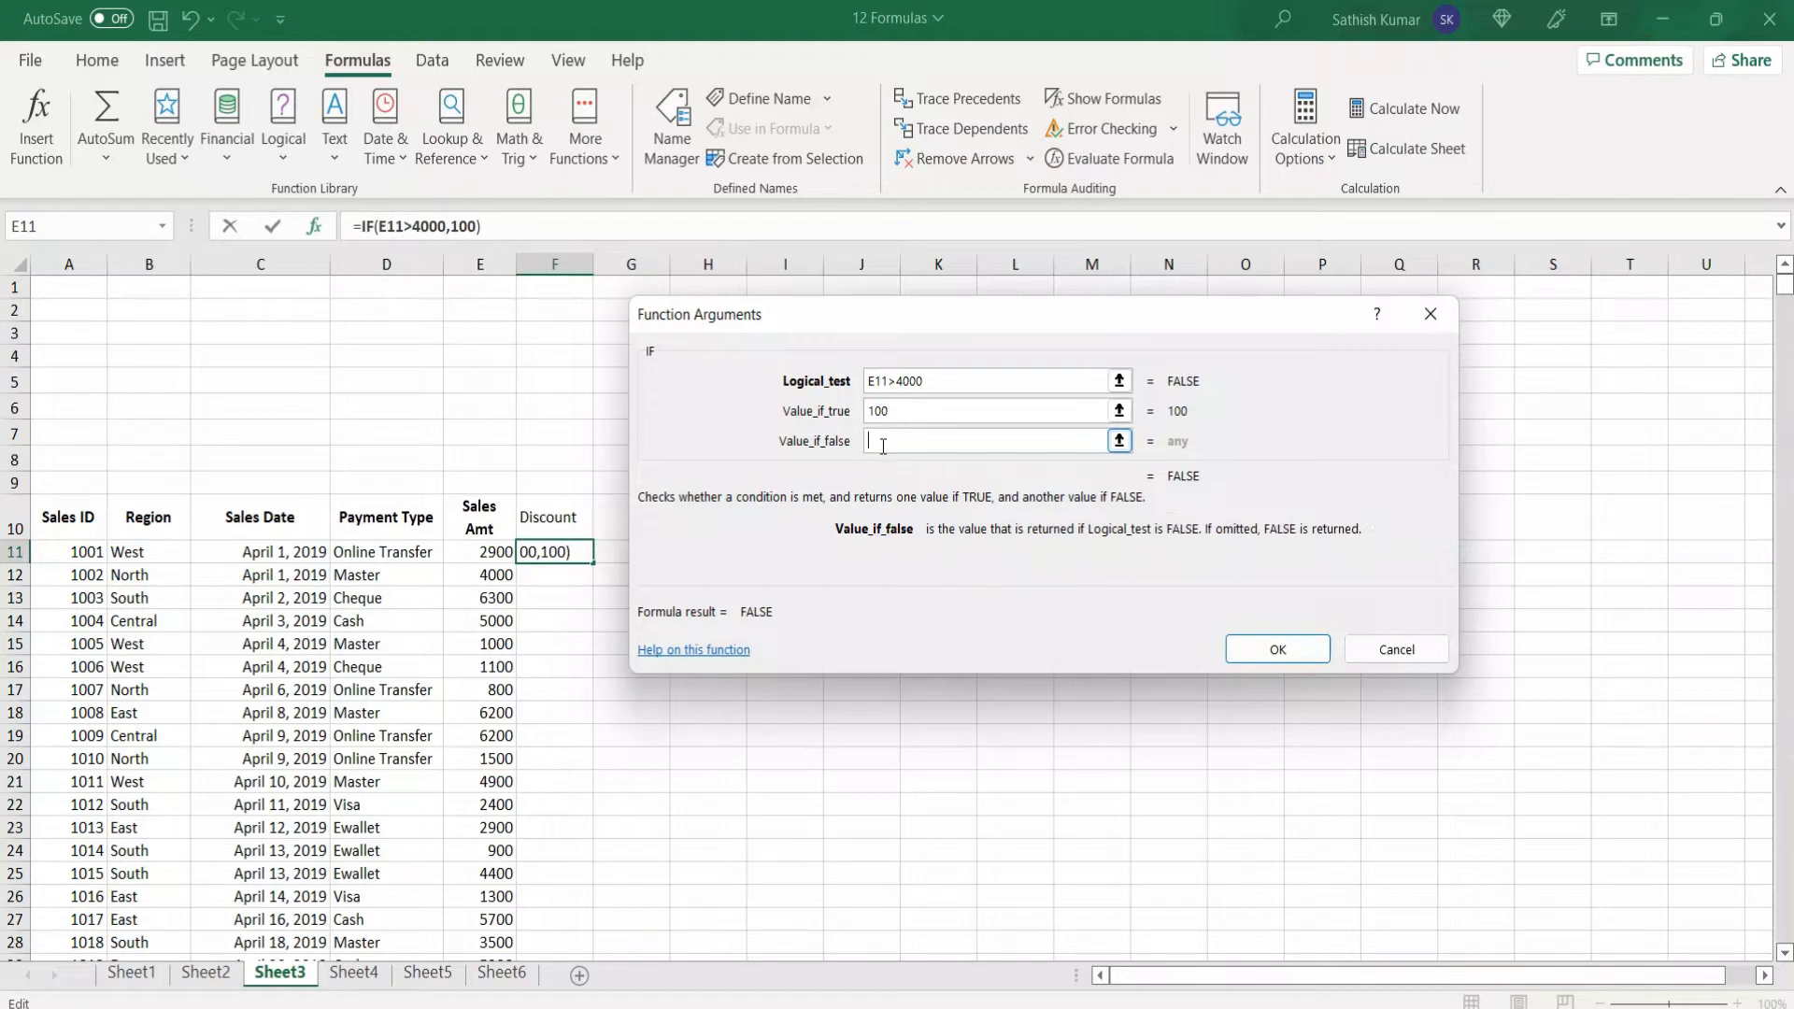
text(50)
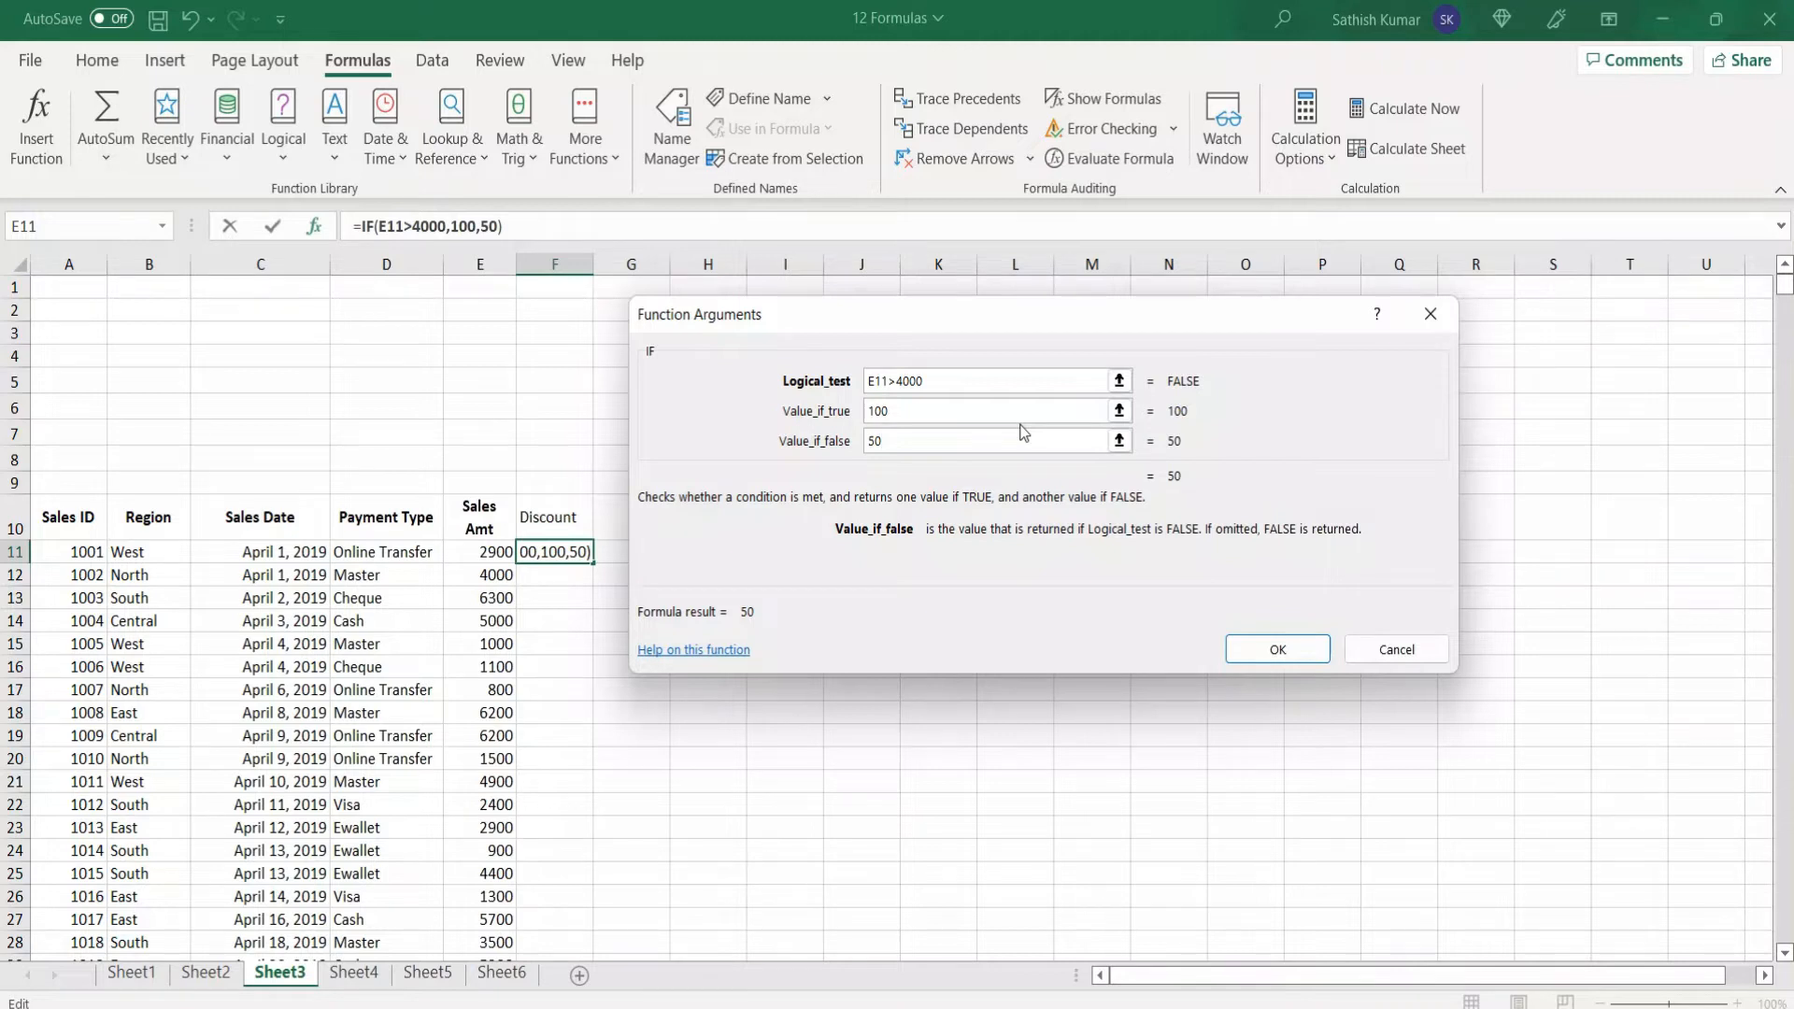
key(Escape)
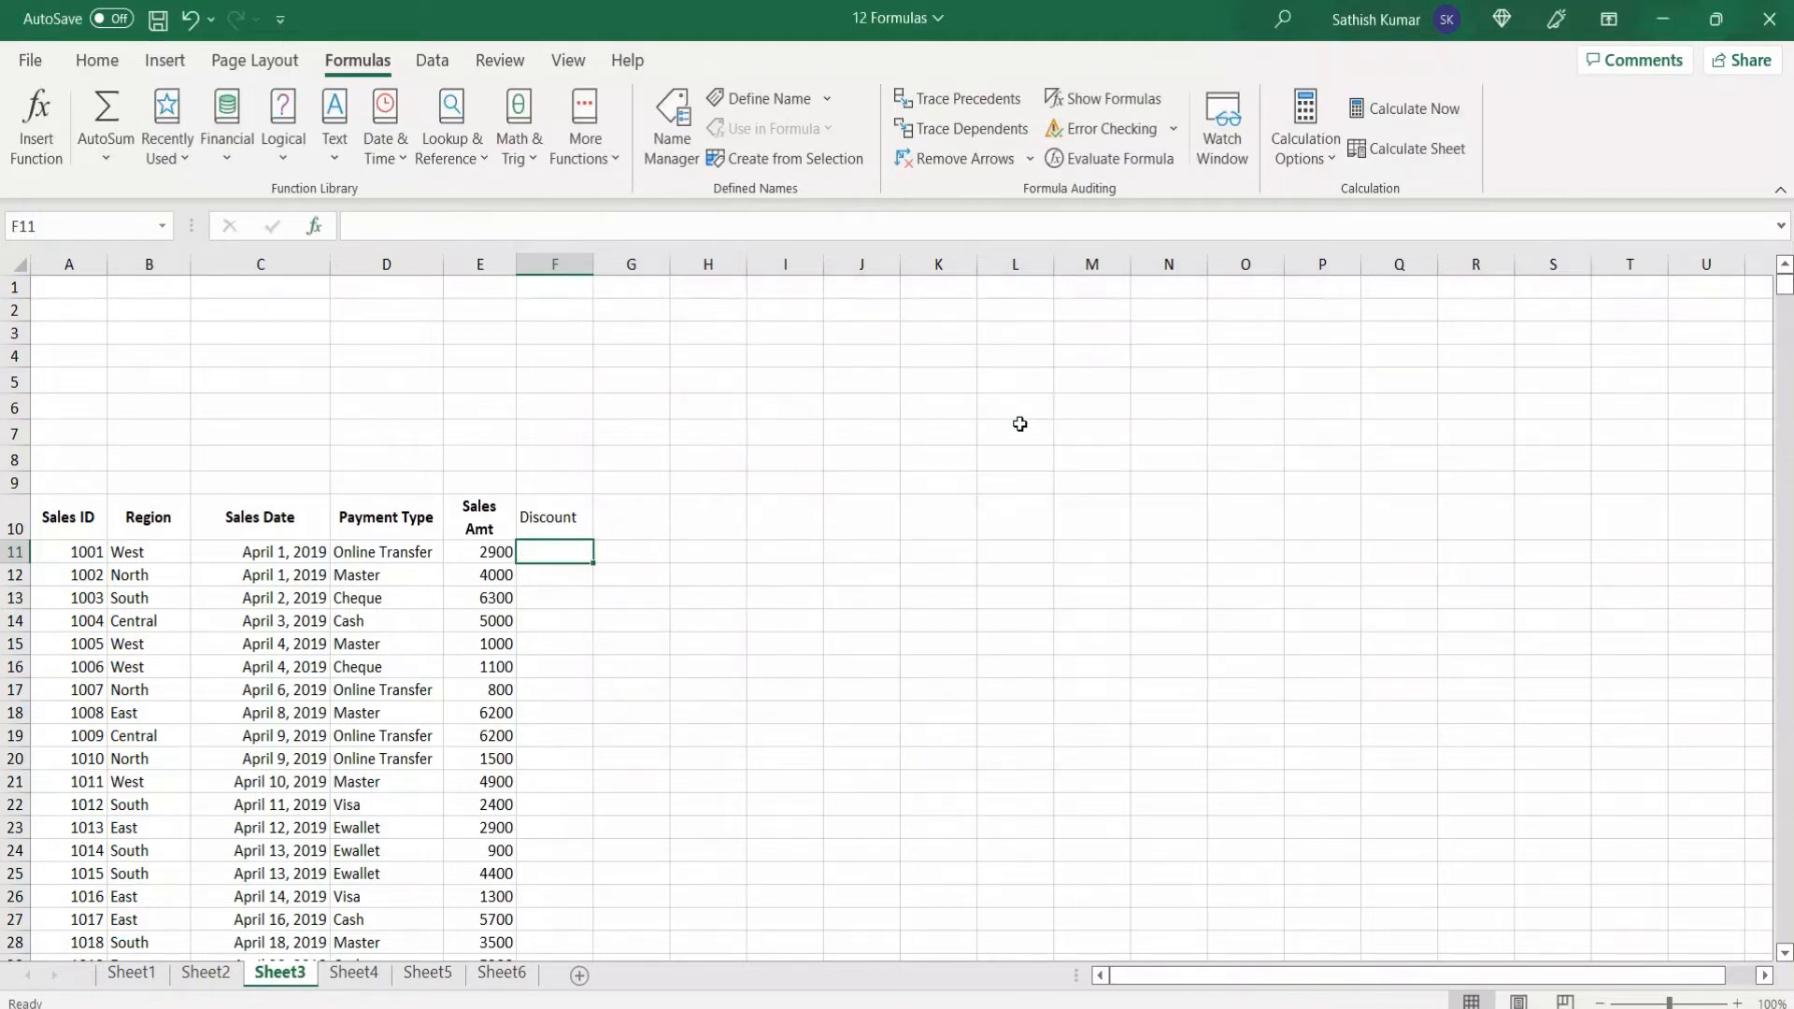
Step: Enter an IF function in F11 through Function Arguments with logical test E11>4000, 100 if true and 50 if false
text(=)
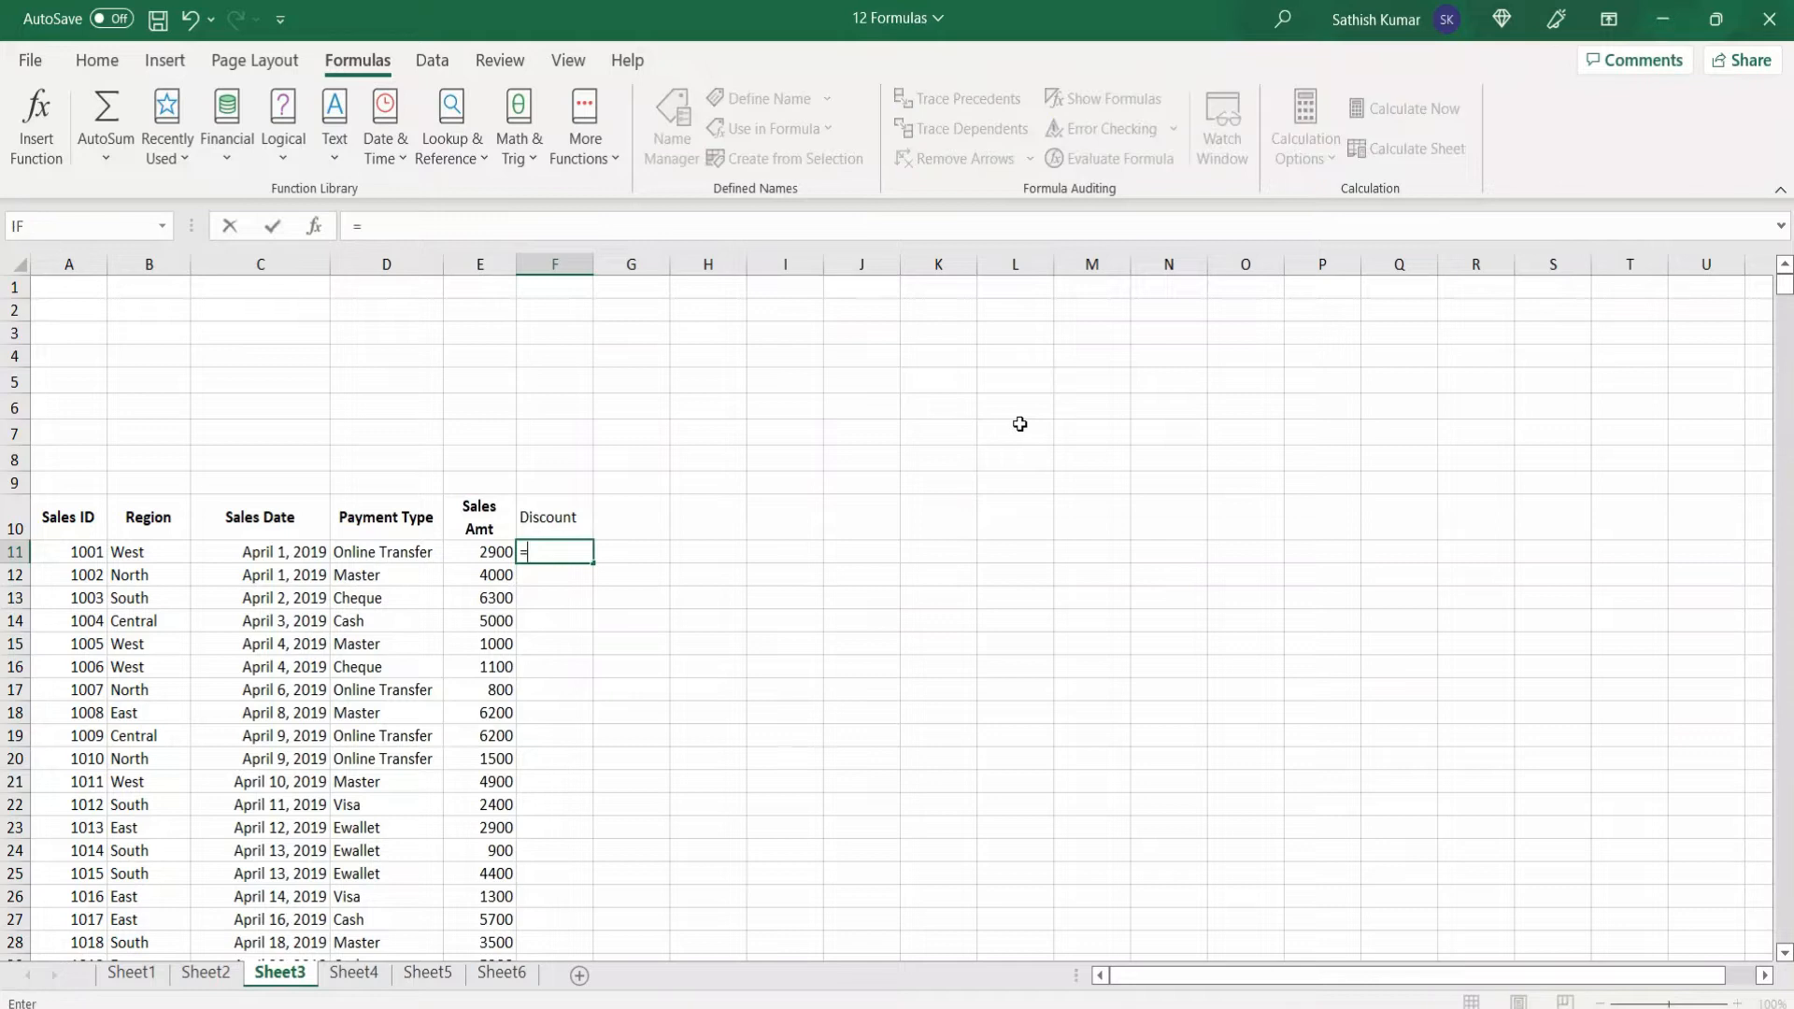
text(if)
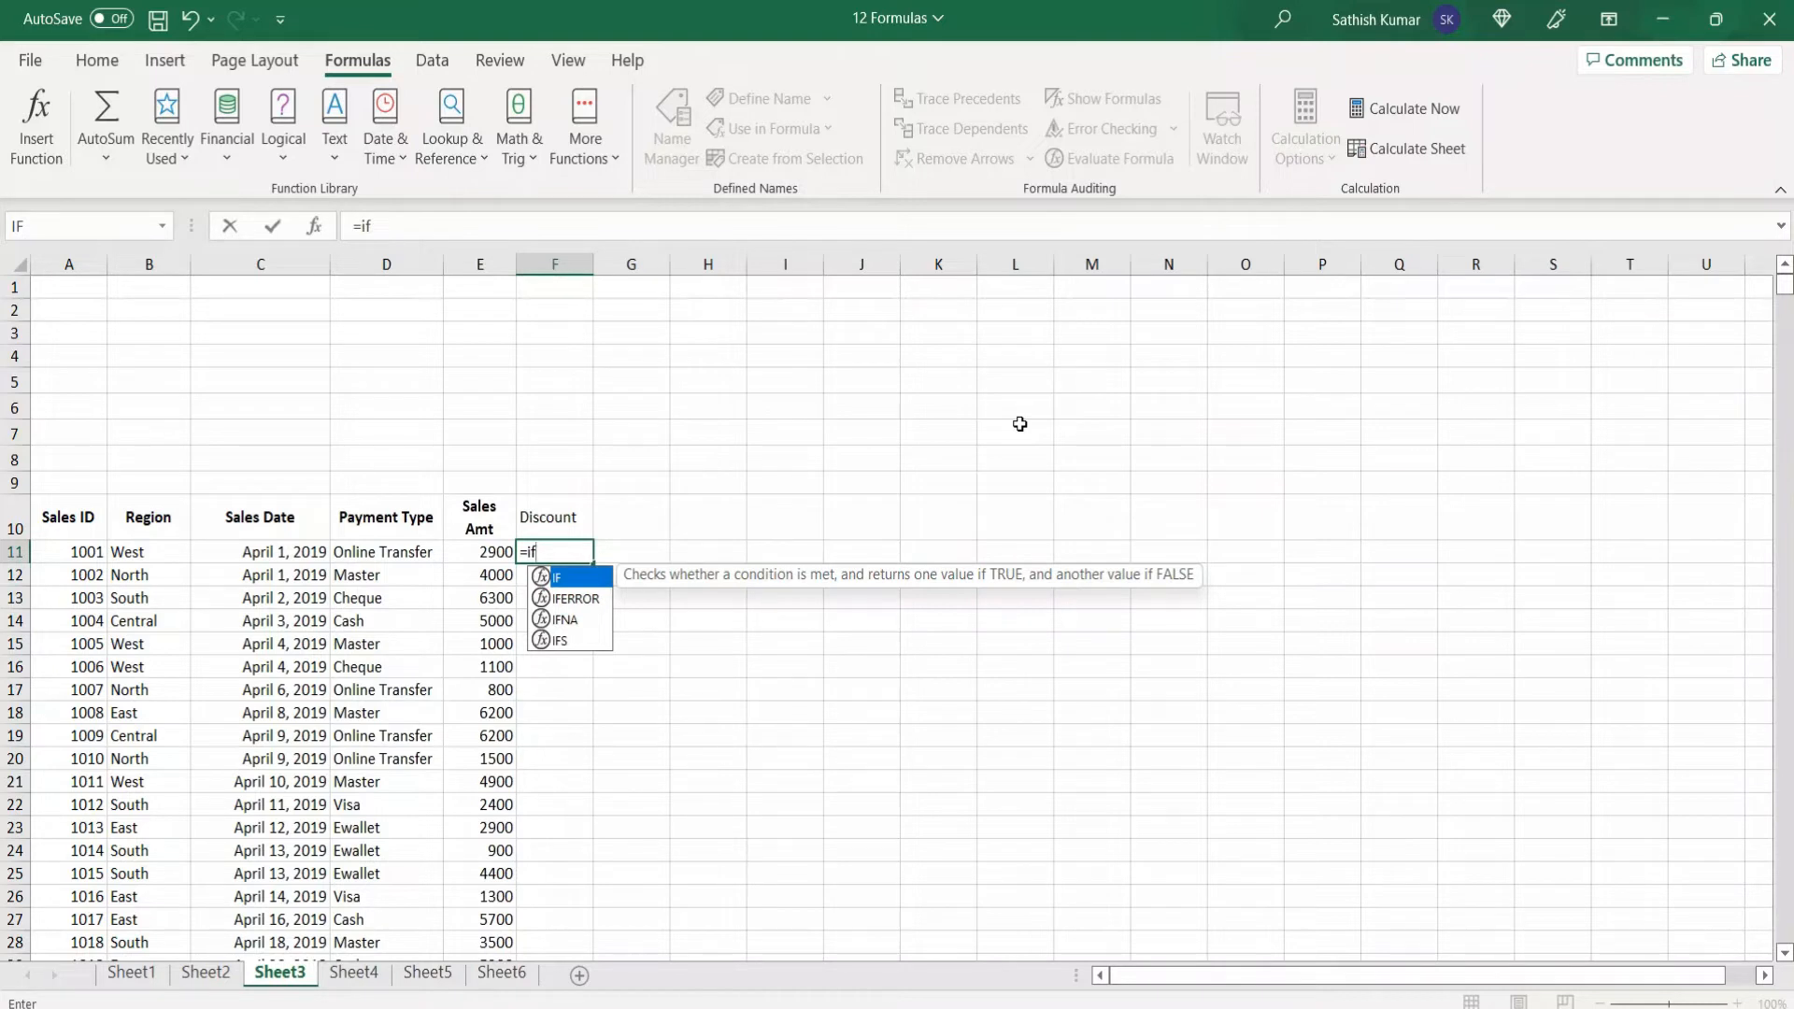
key(ctrl+a)
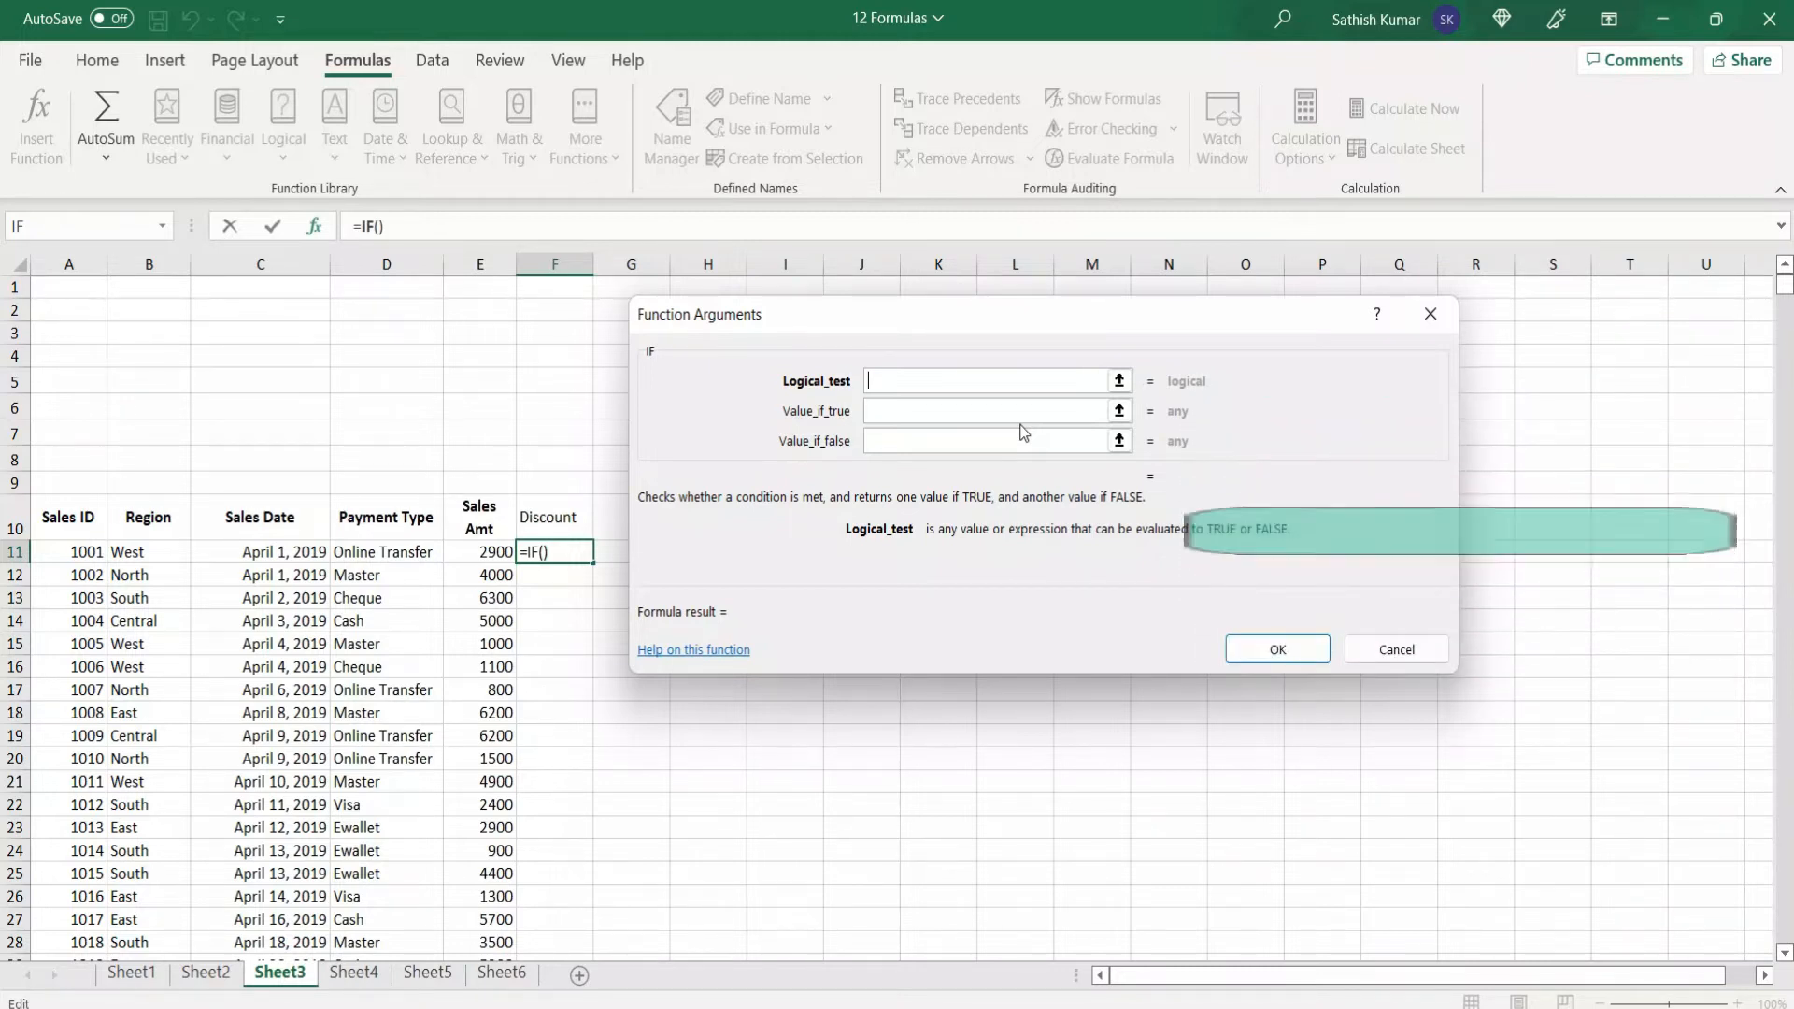
click(467, 551)
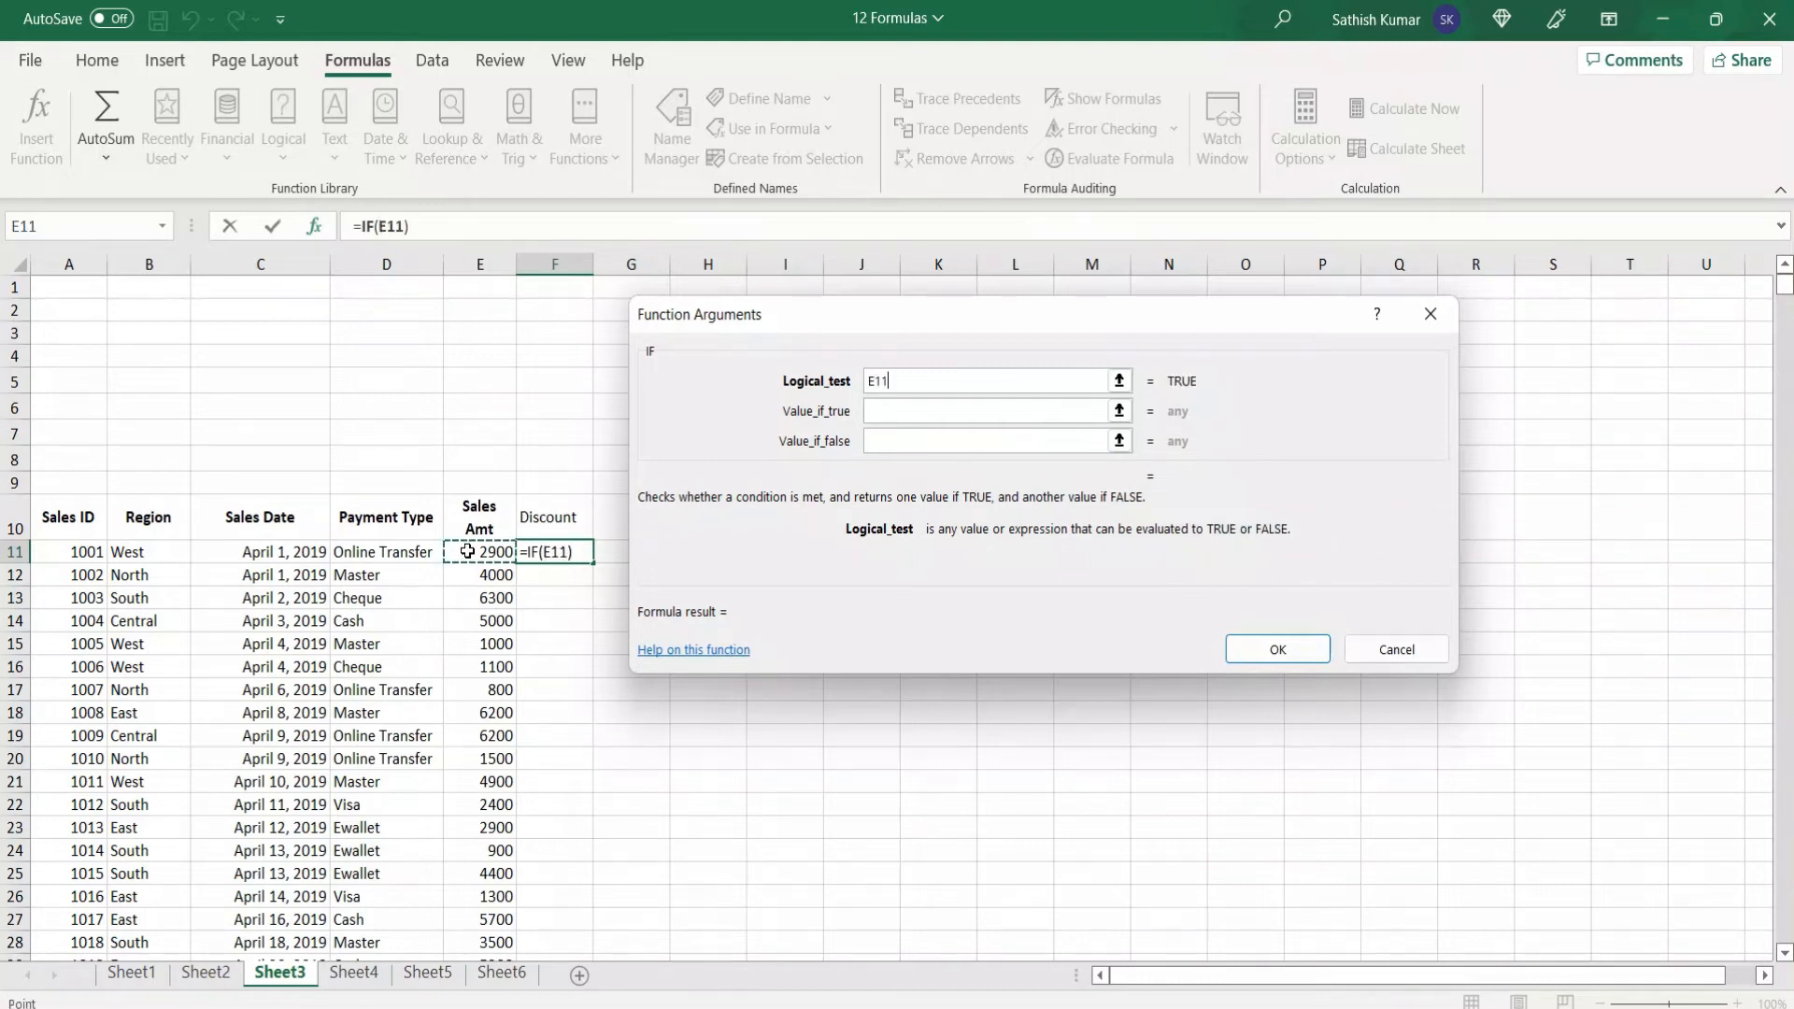
text(>4000)
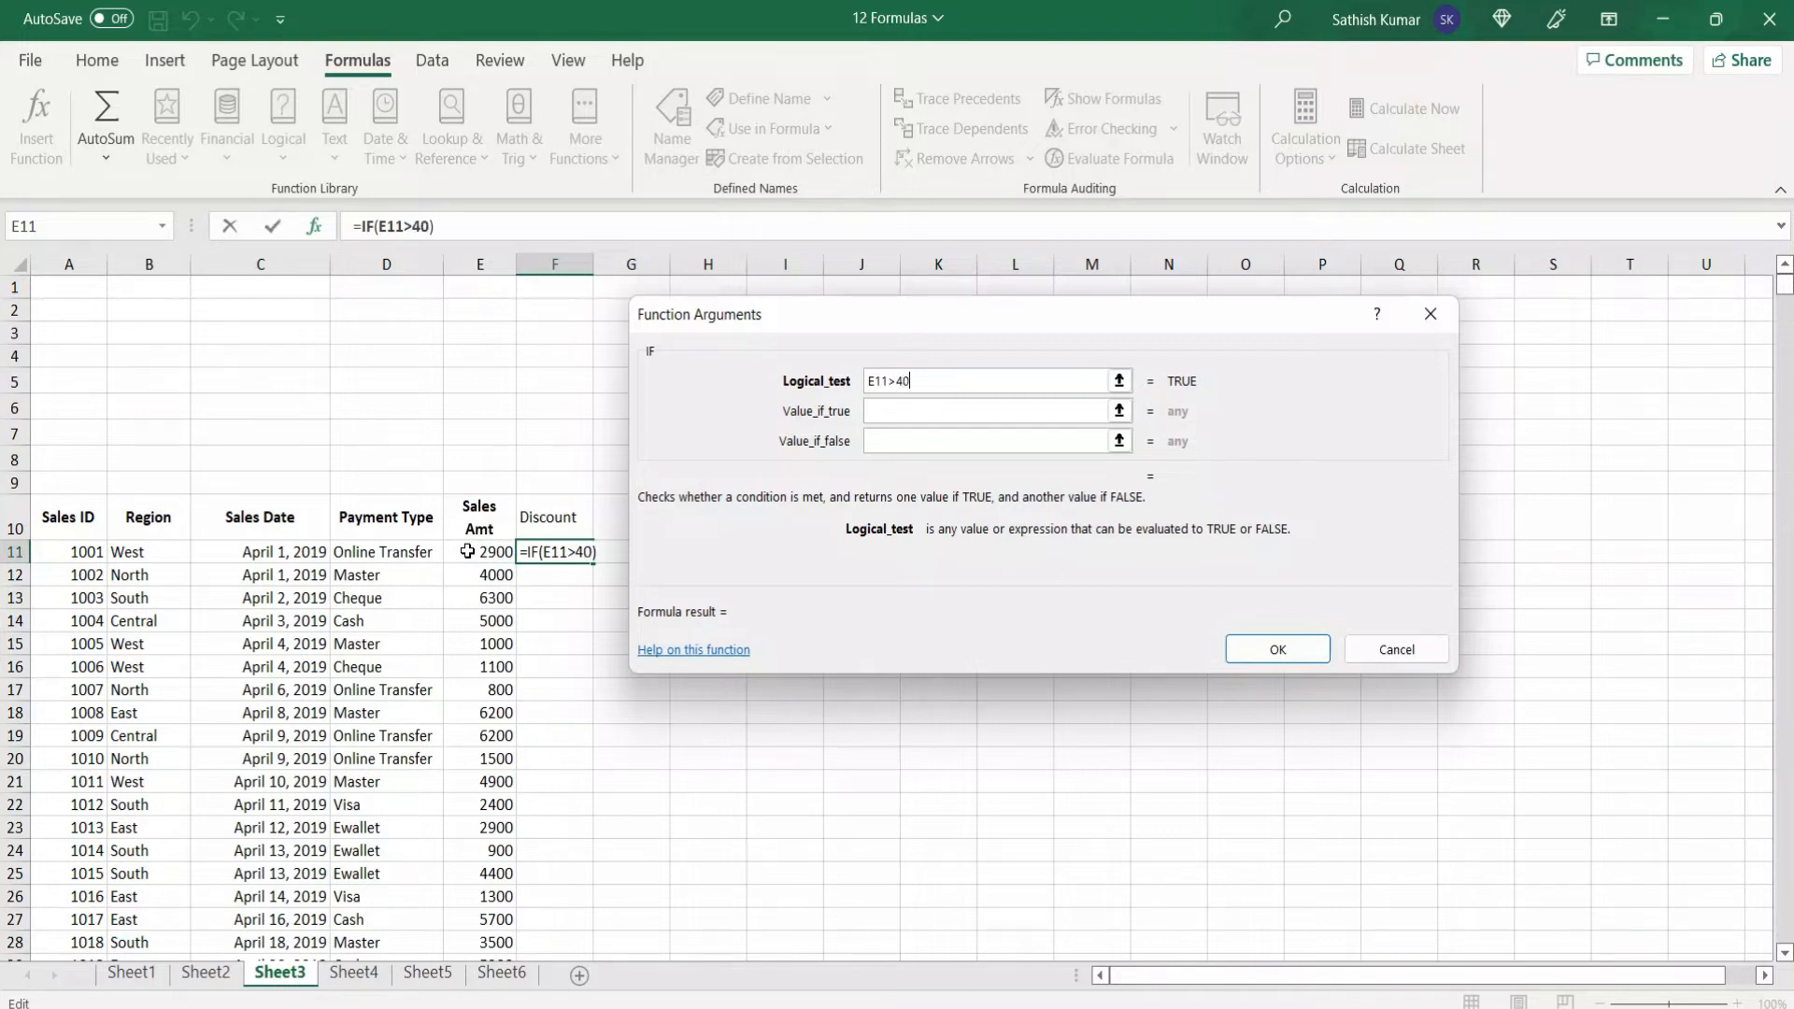
click(890, 409)
text(100)
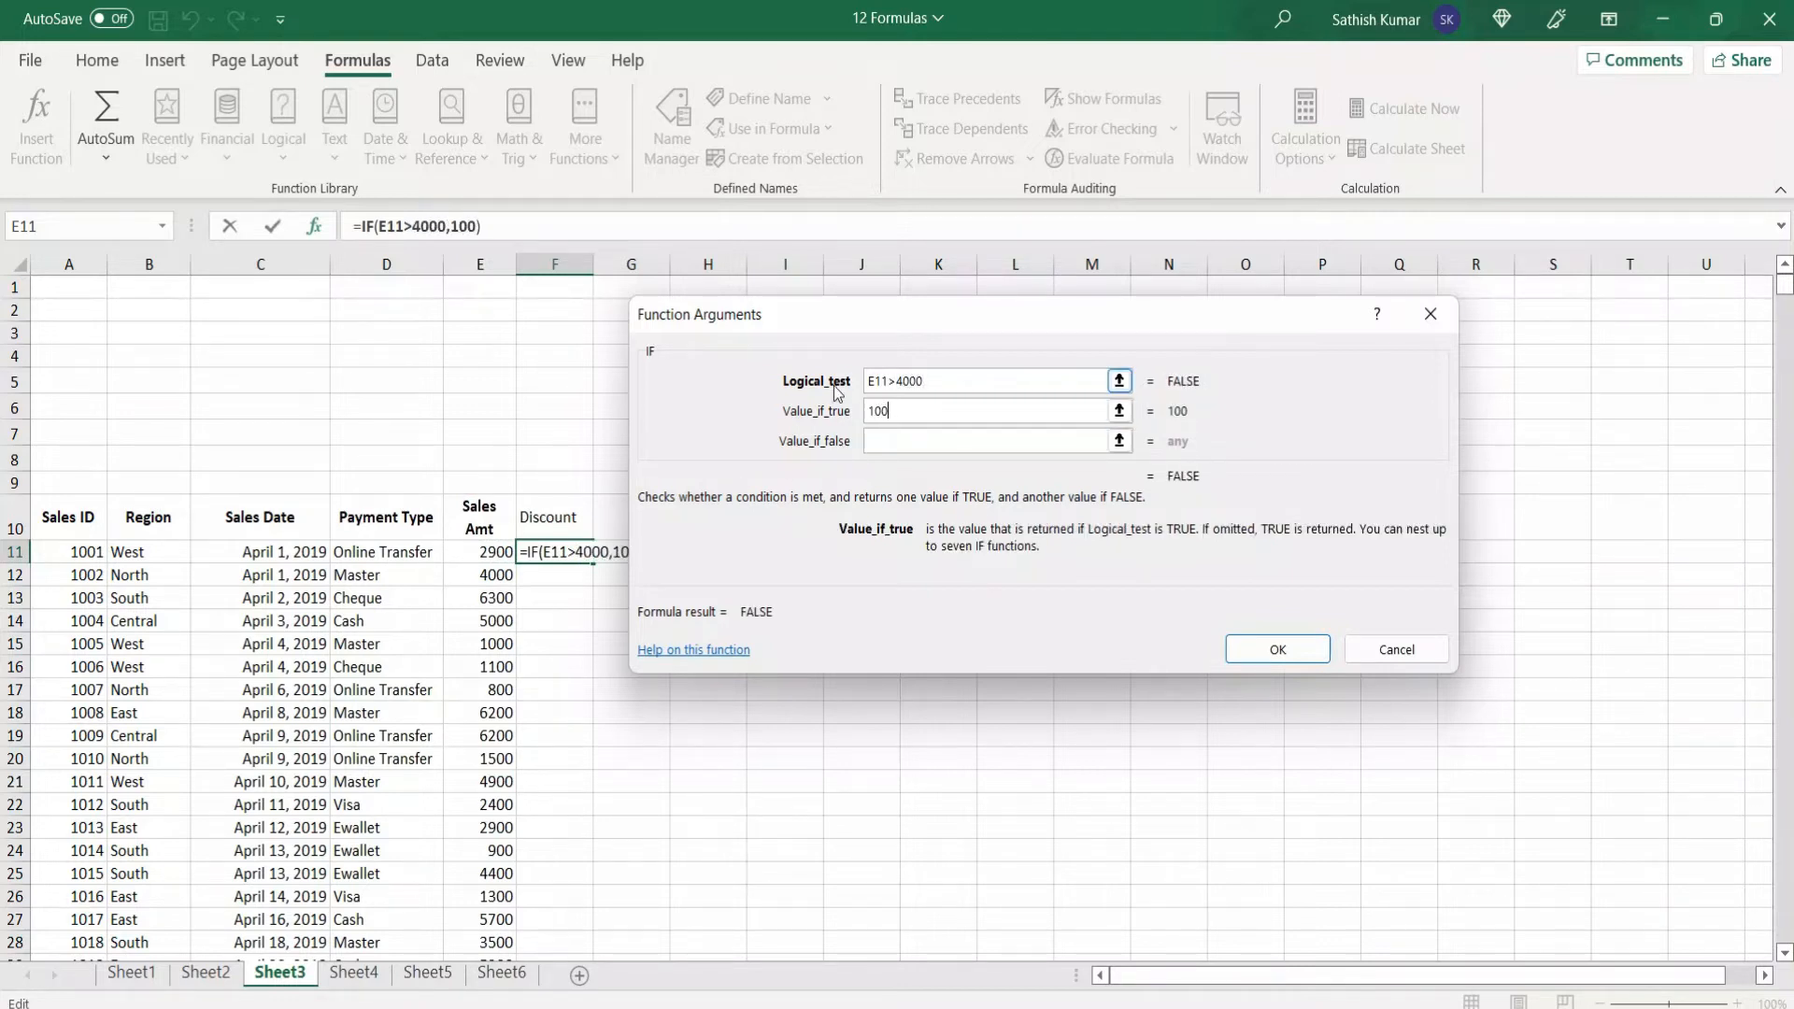
click(896, 443)
text(50)
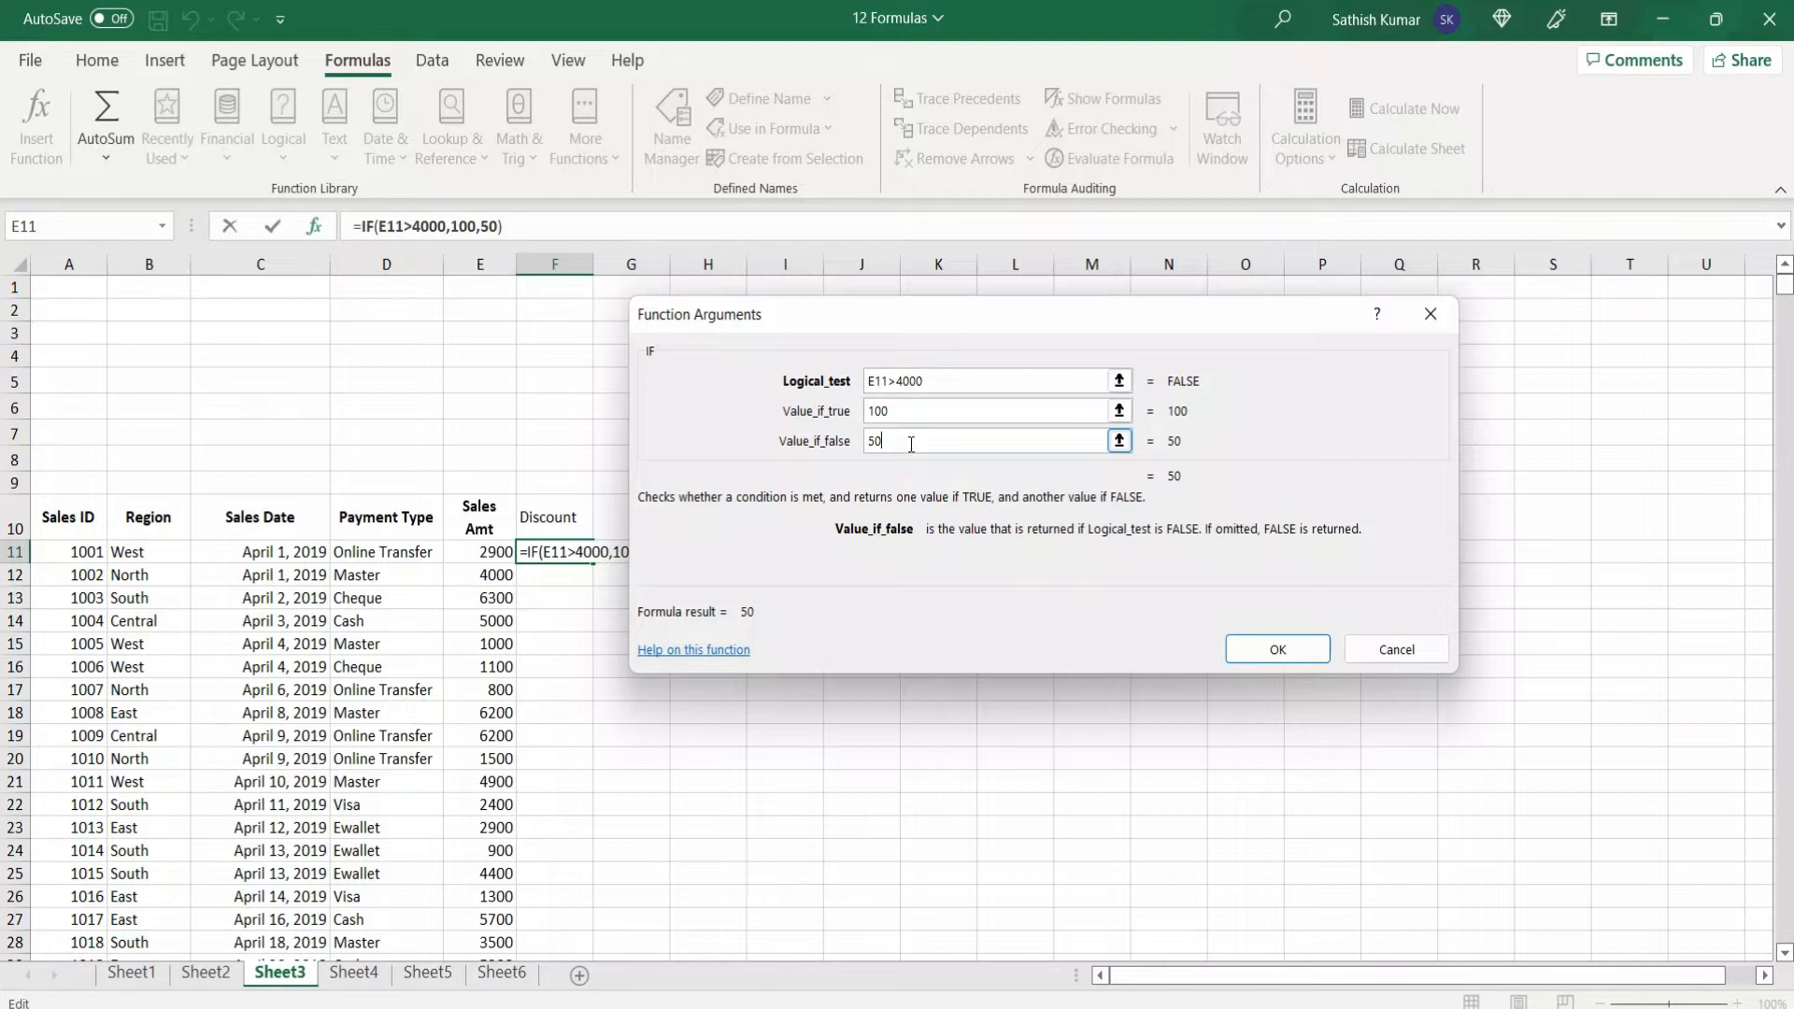
click(1278, 650)
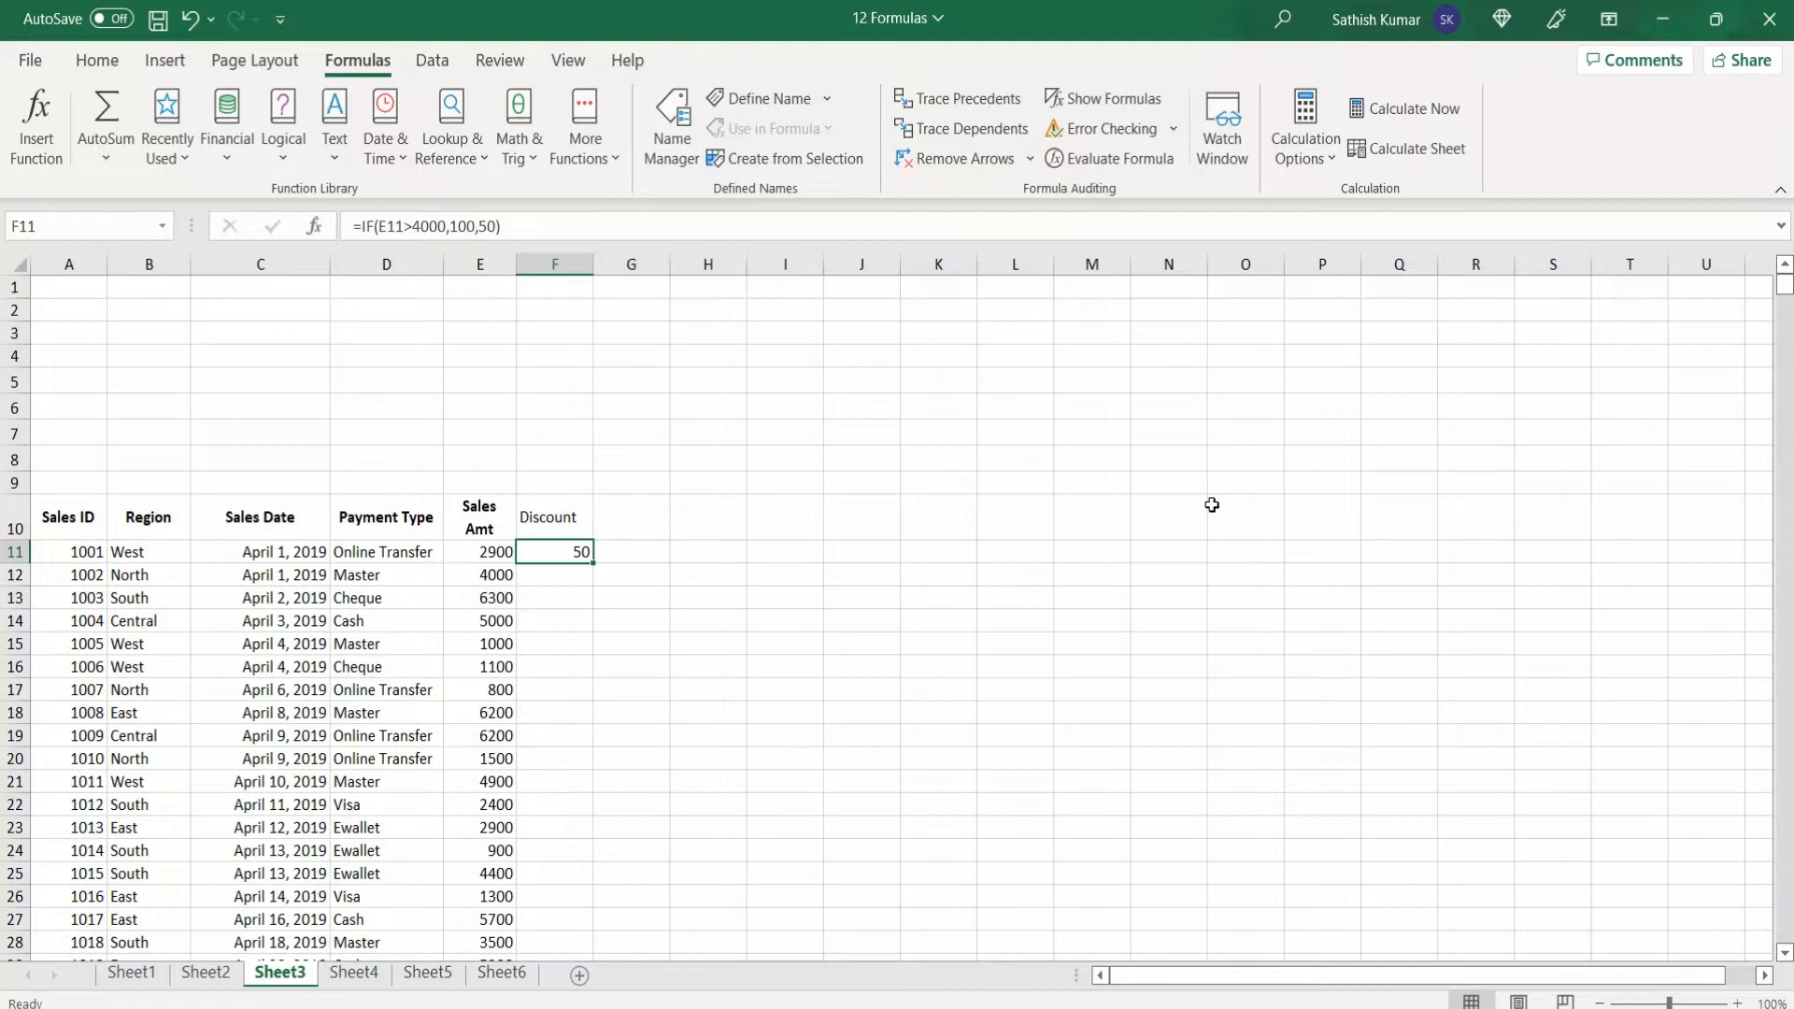
Step: Clear F11, start an IF formula with its argument placeholders inserted, and set the logical test to E11>4000
key(Delete)
text(=if)
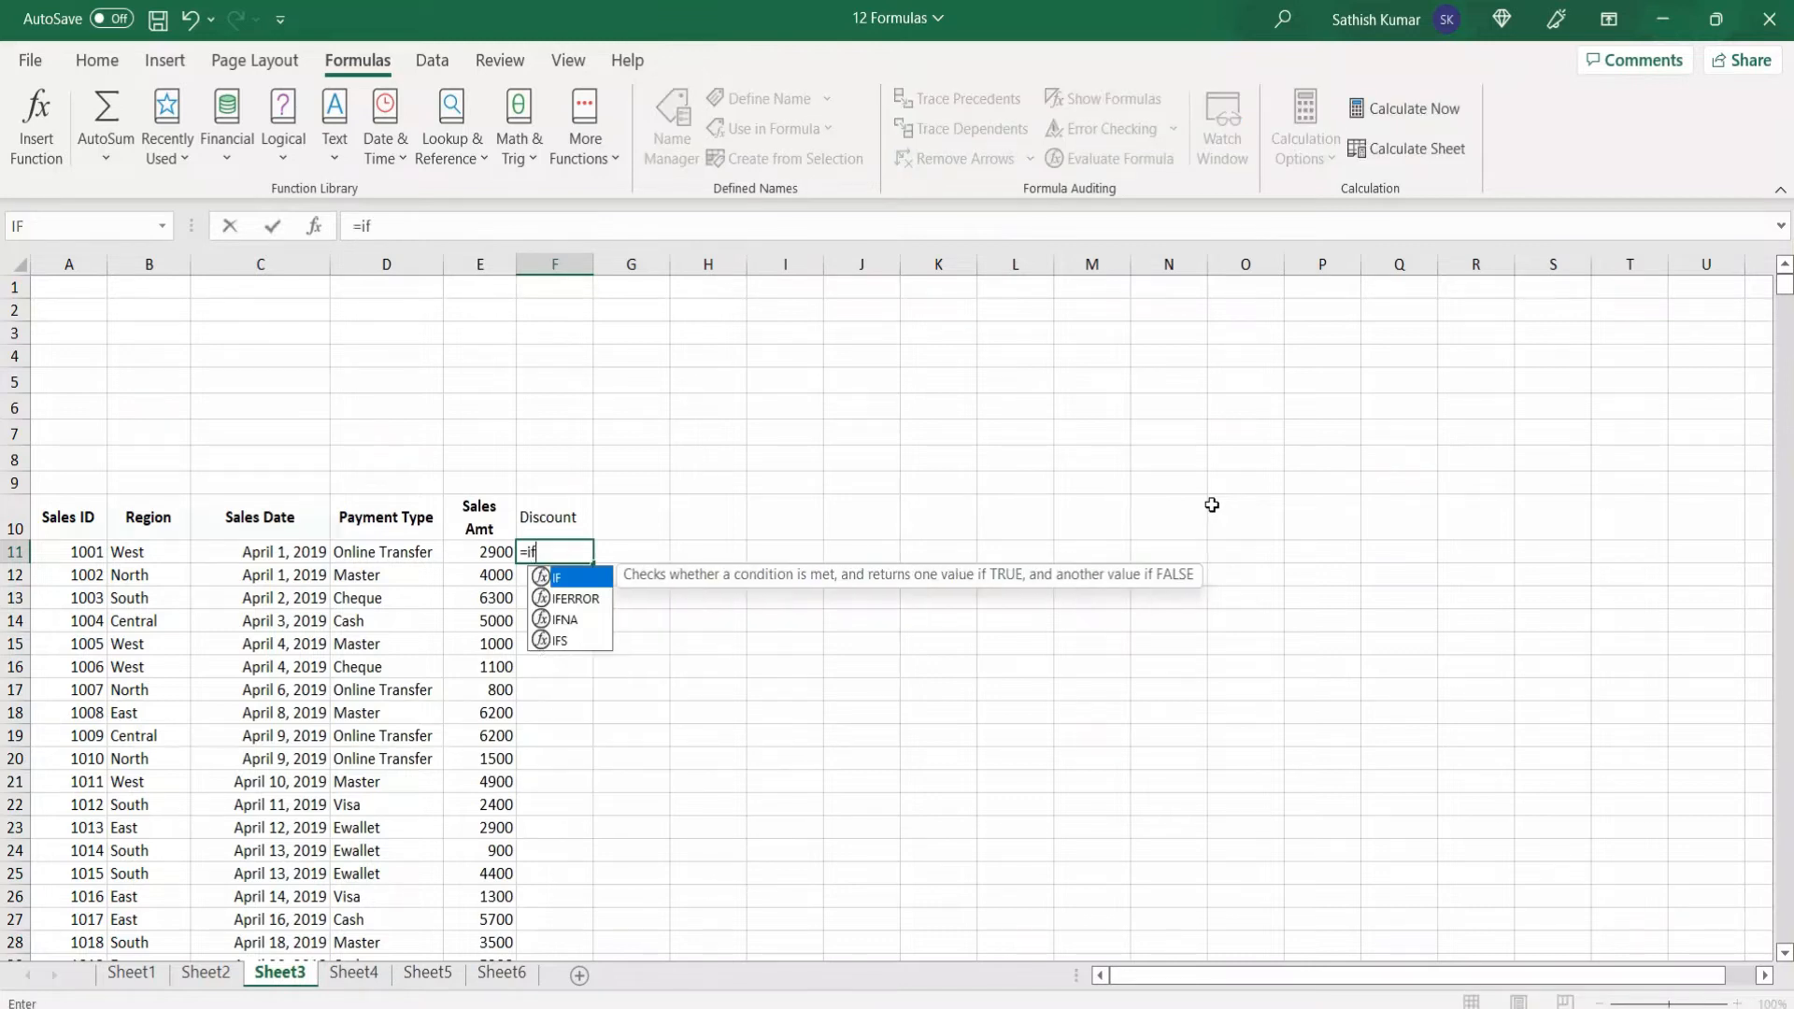
text(()
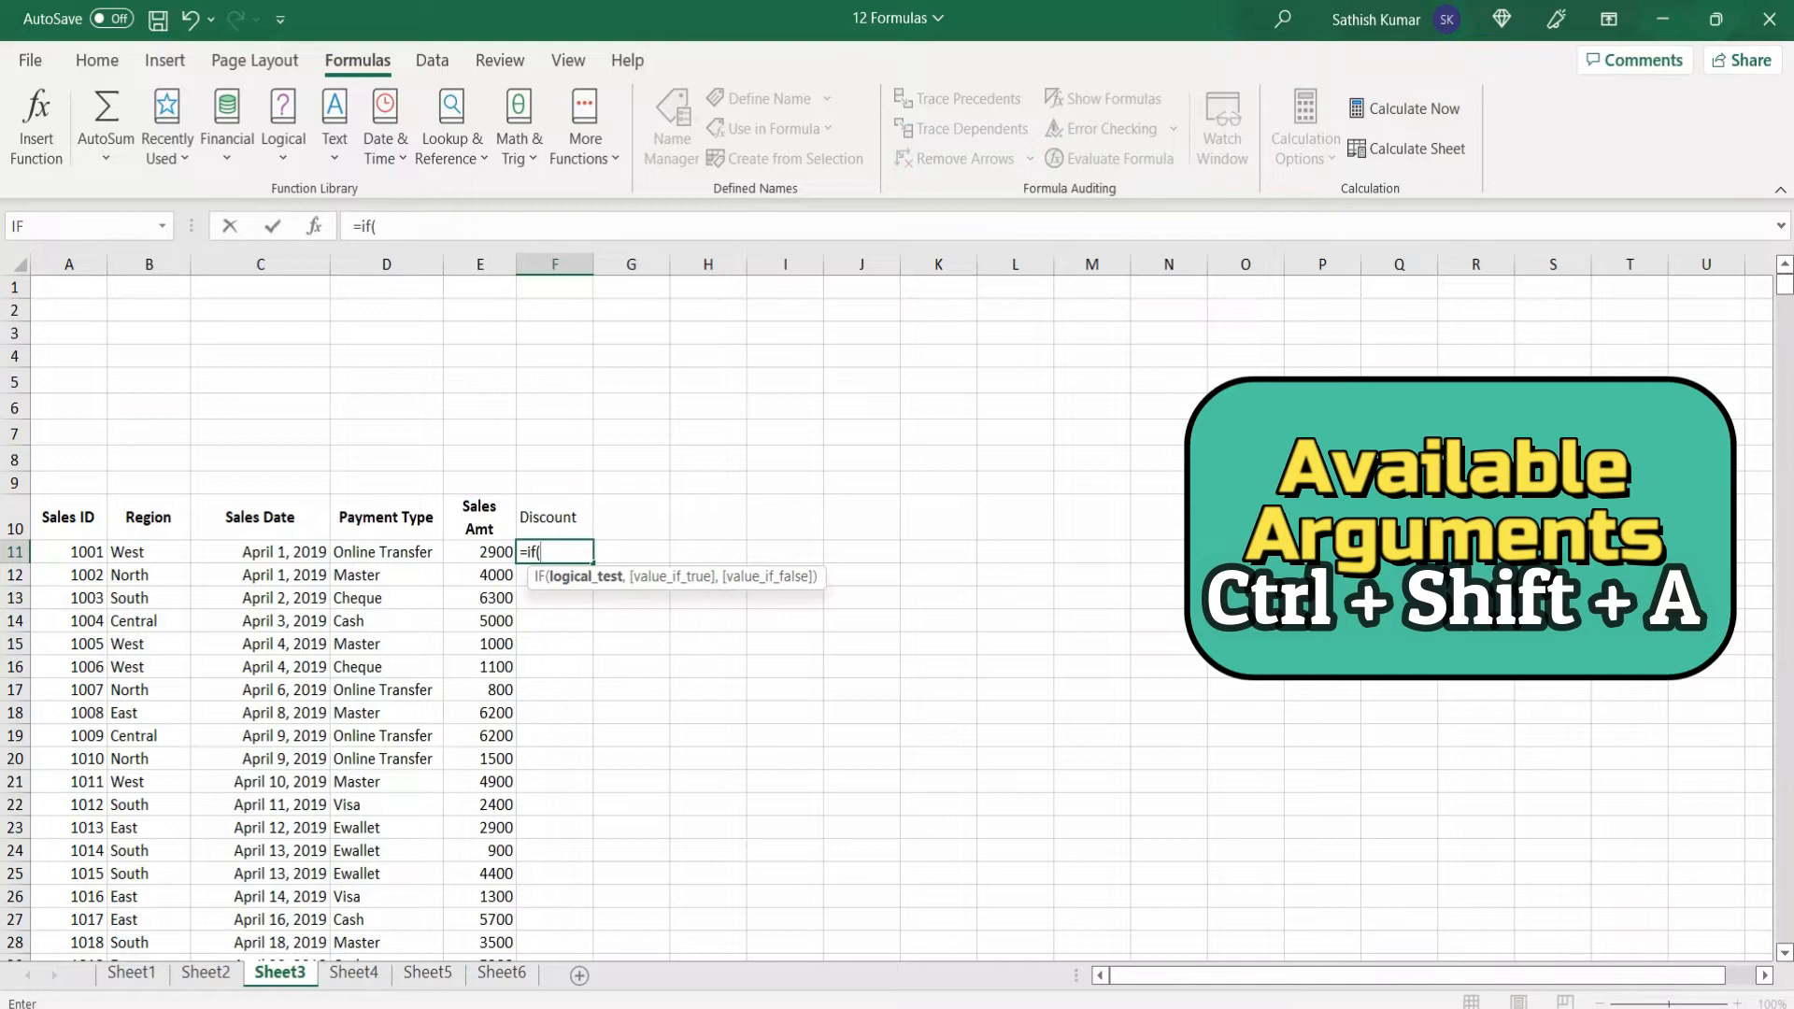
key(ctrl+shift+a)
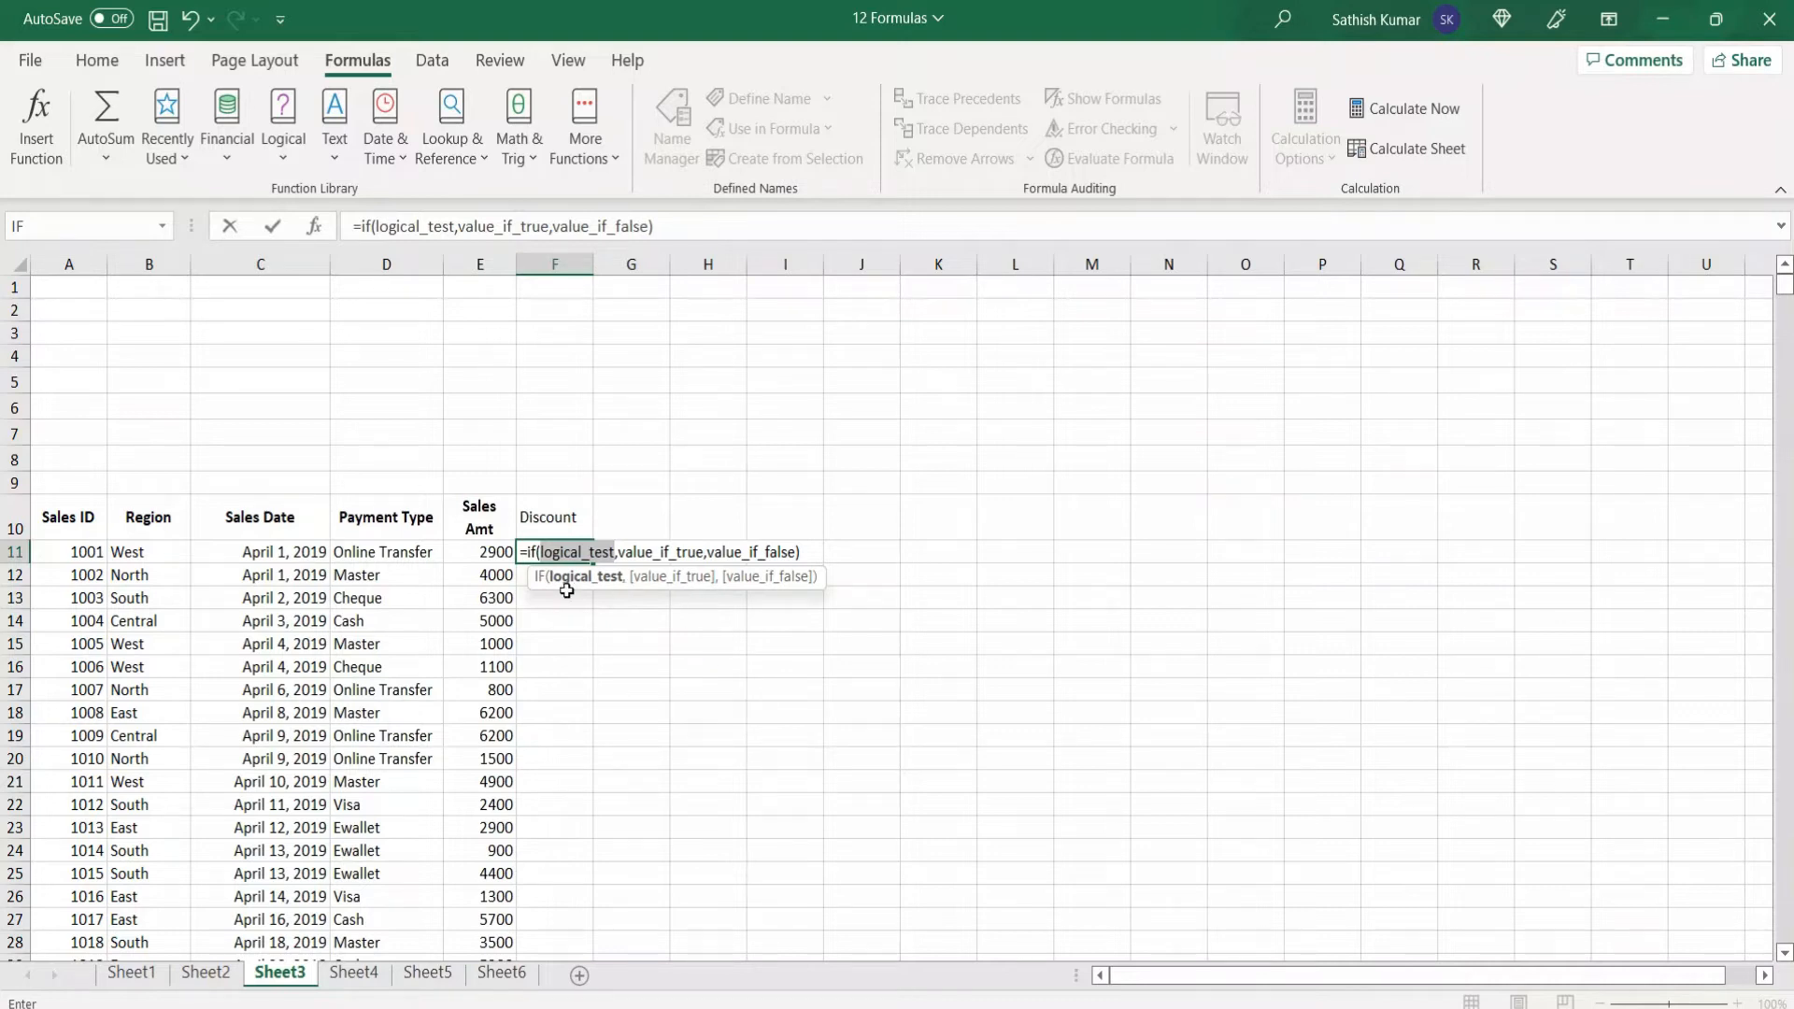
click(477, 559)
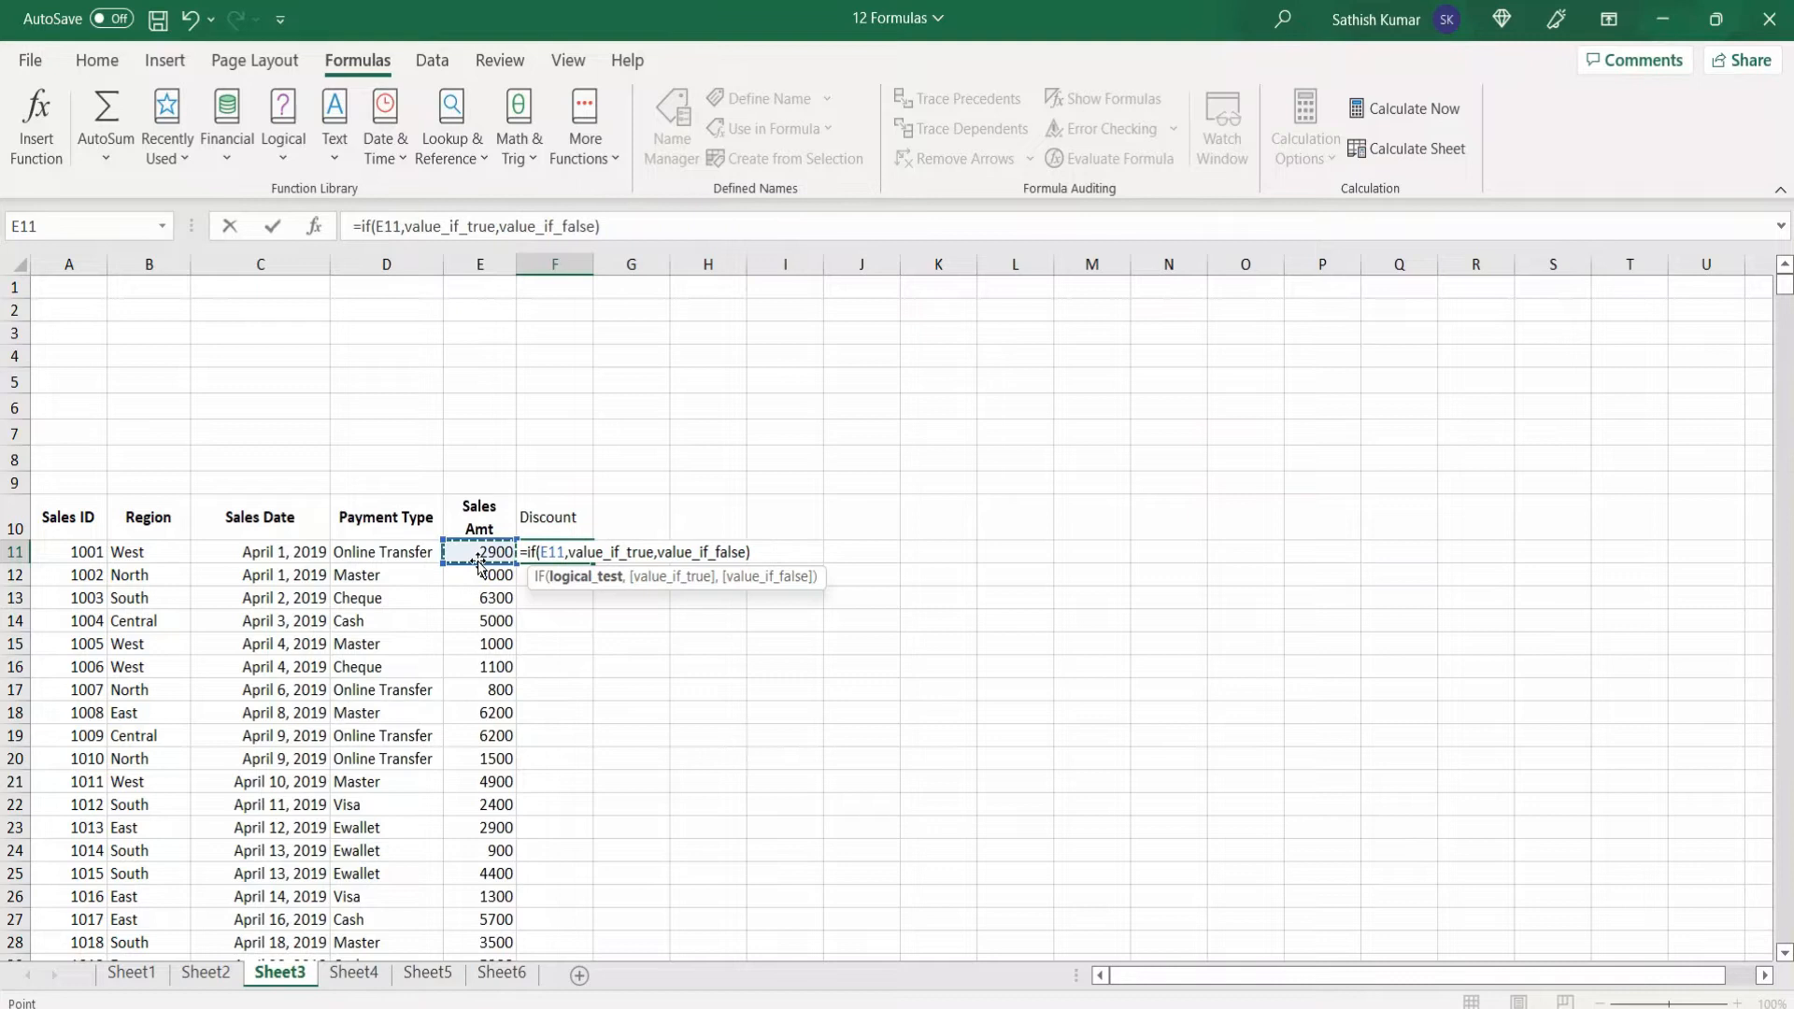
text(>4000)
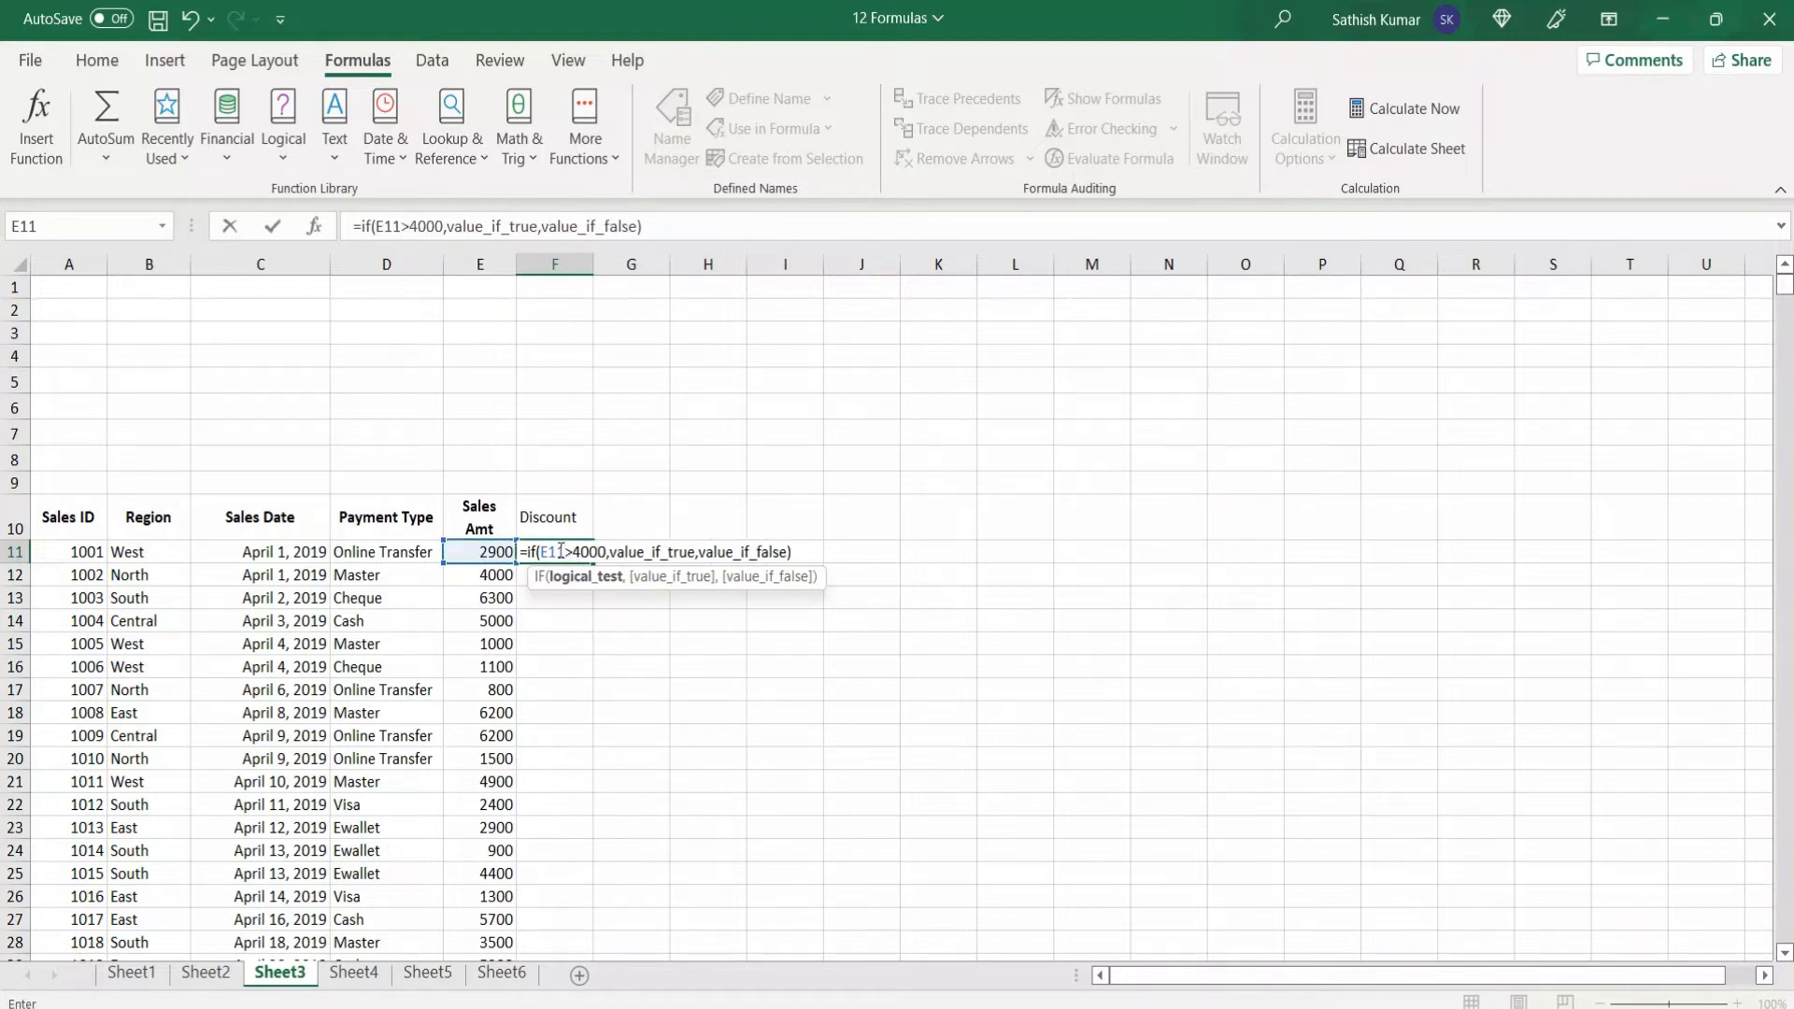
Step: Replace the value_if_true placeholder with 100 and value_if_false with 50, and enter the formula keeping F11 selected
click(644, 552)
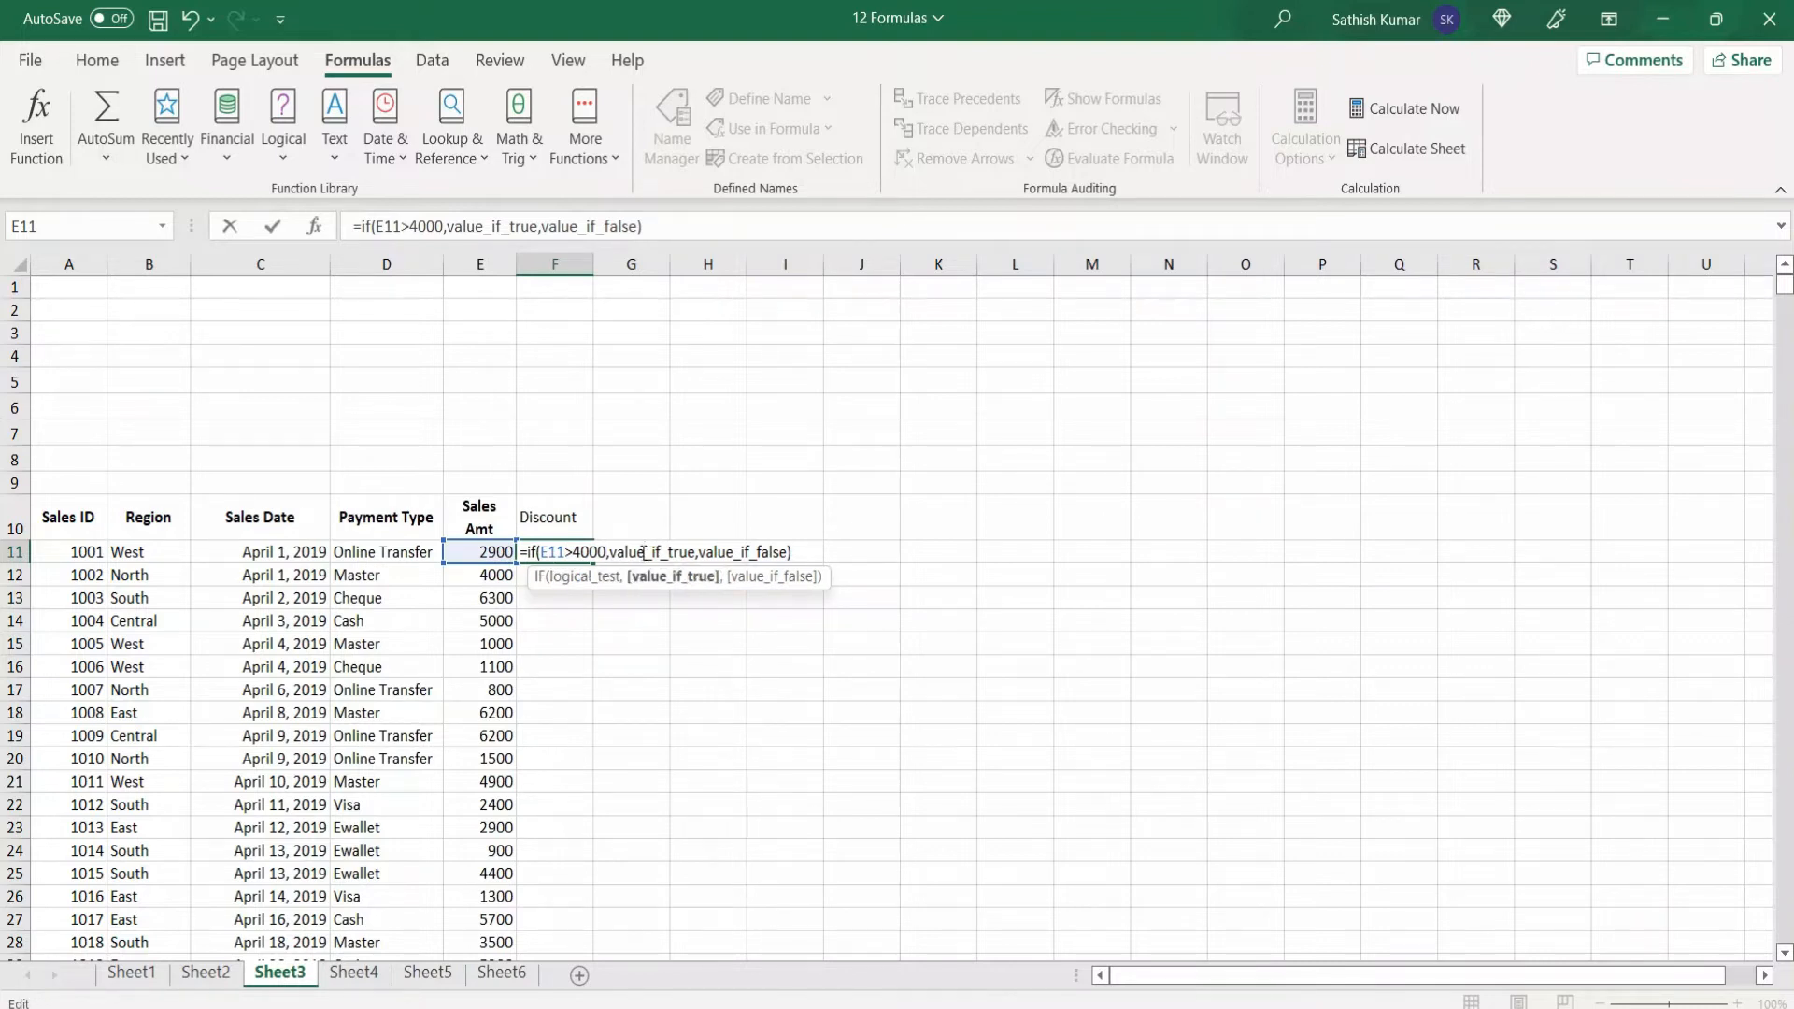
double_click(644, 552)
text(100)
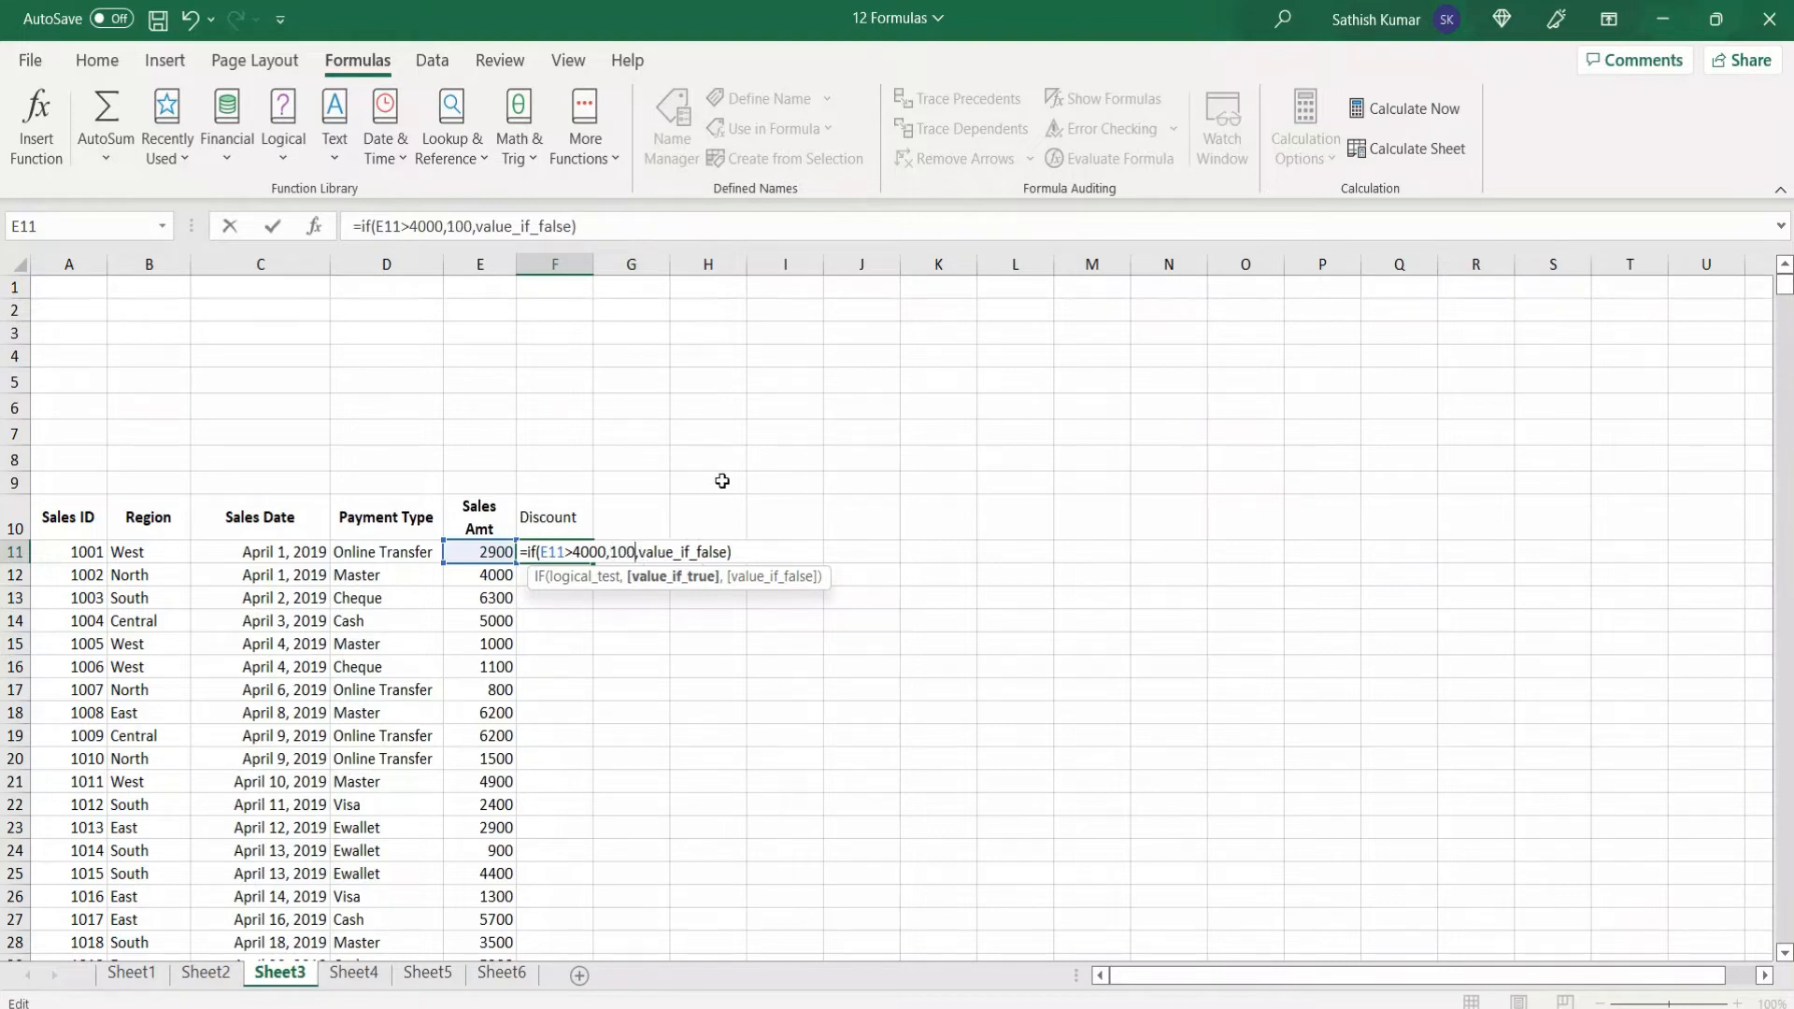
click(685, 551)
double_click(674, 552)
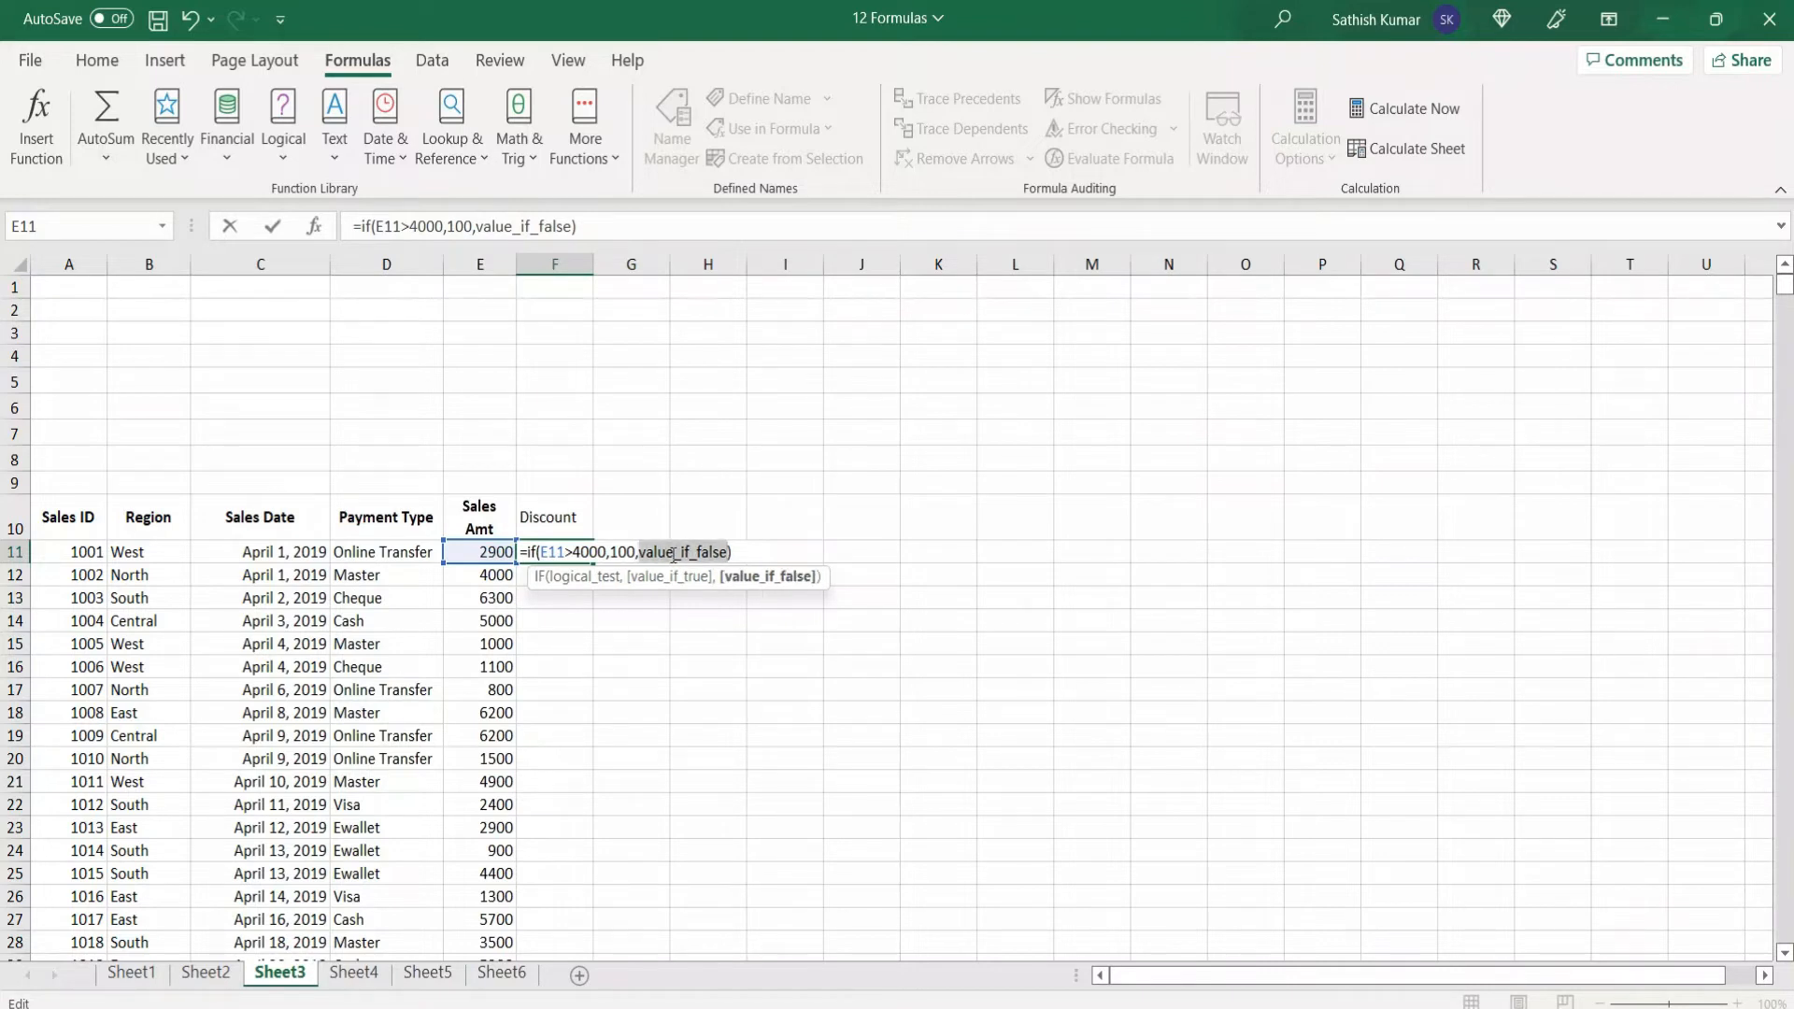
text(50)
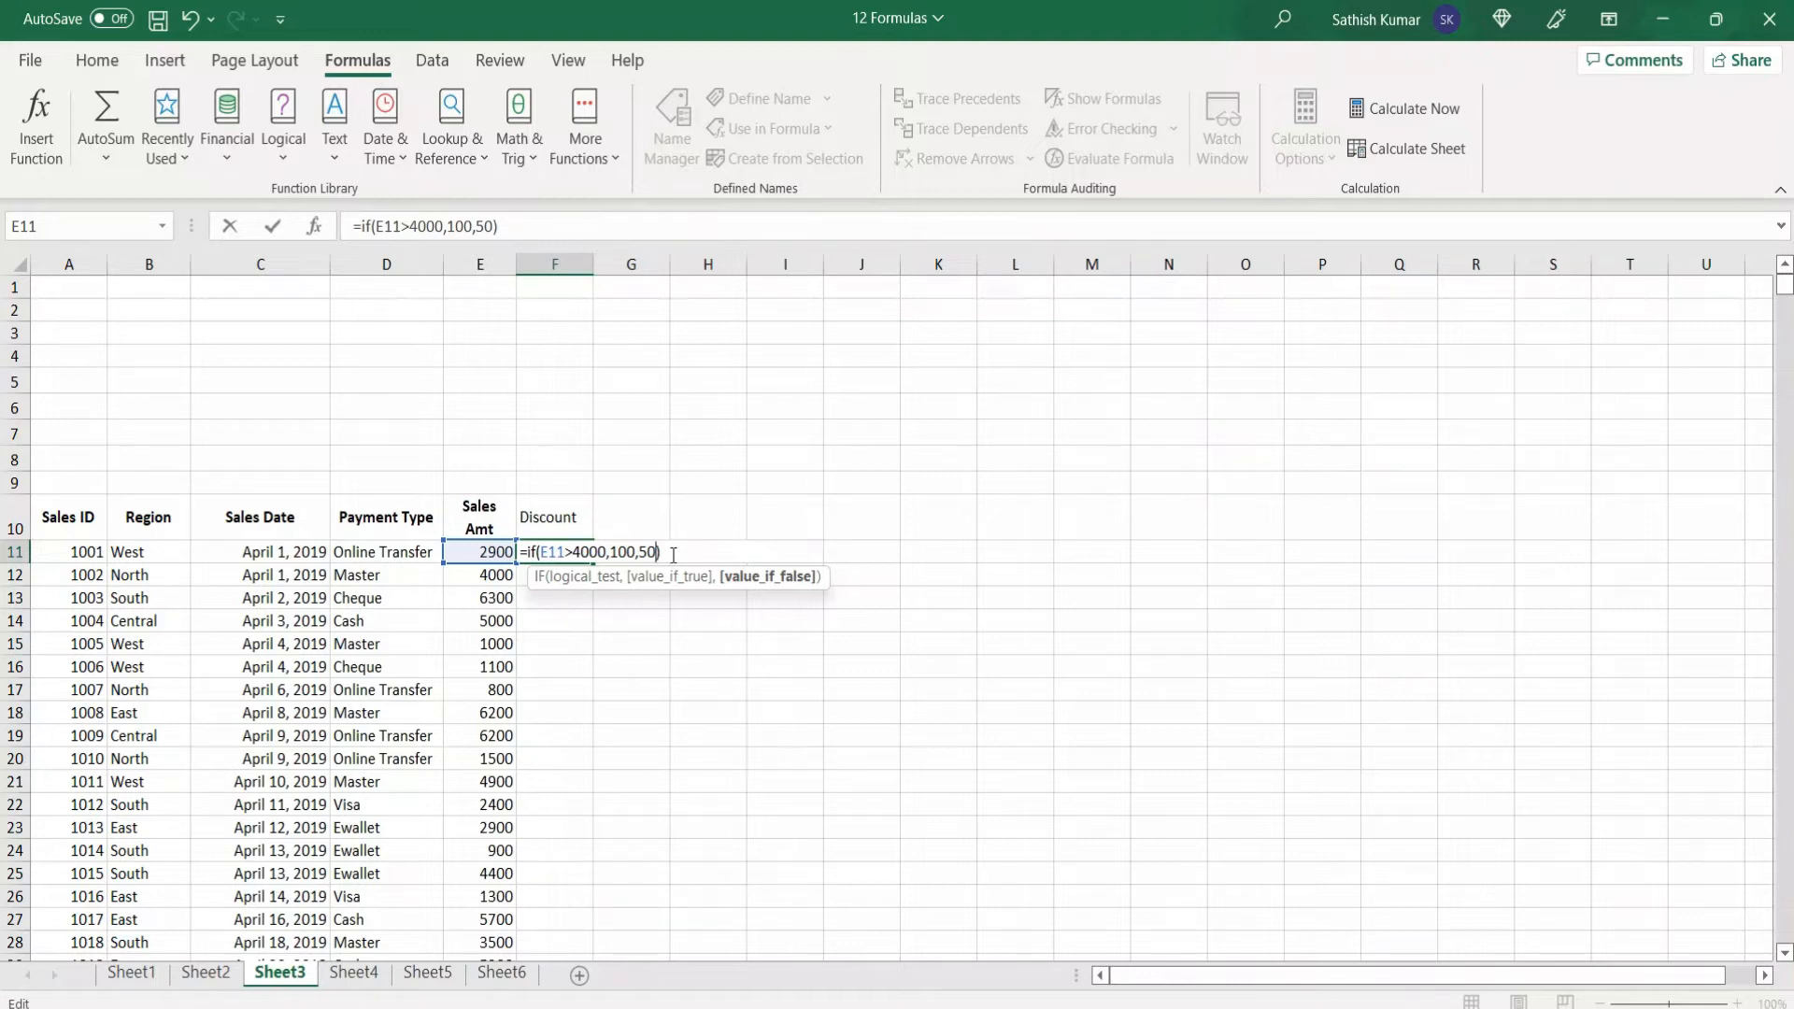
key(ctrl+Return)
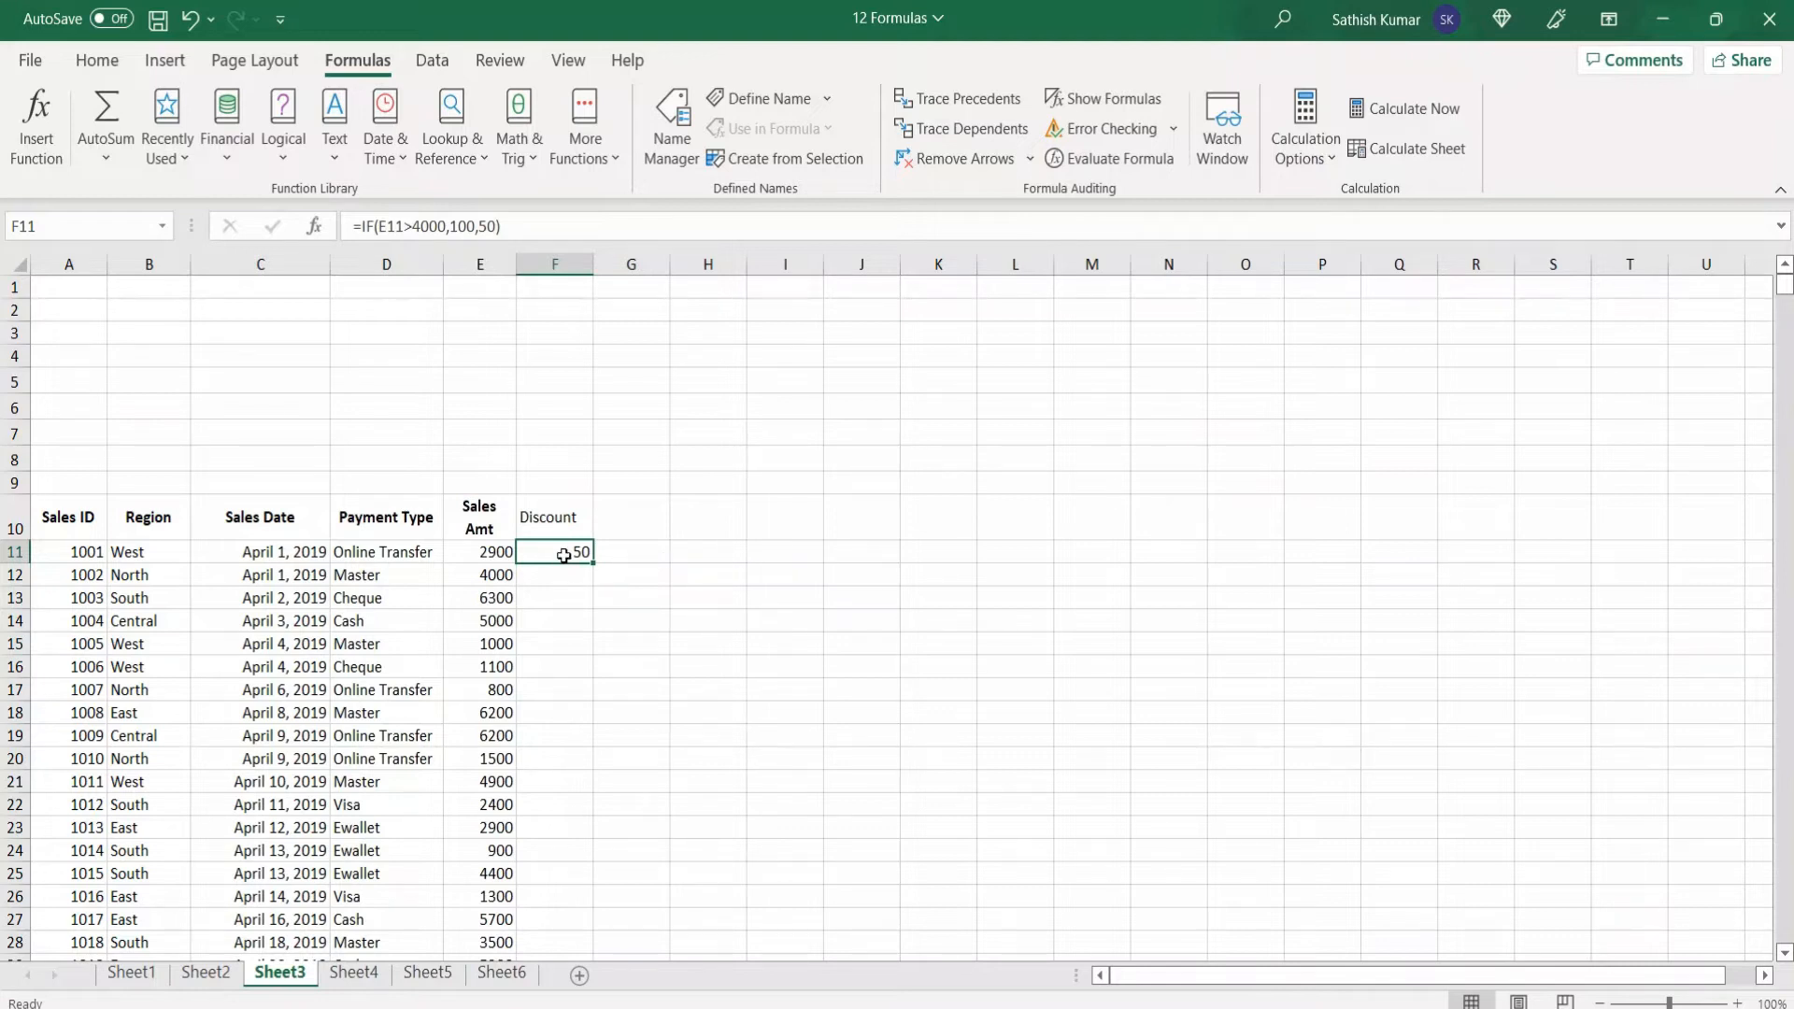
Step: Select F11:F28 and fill the Discount formula from F11 into the whole range at once
drag(577, 550, 585, 939)
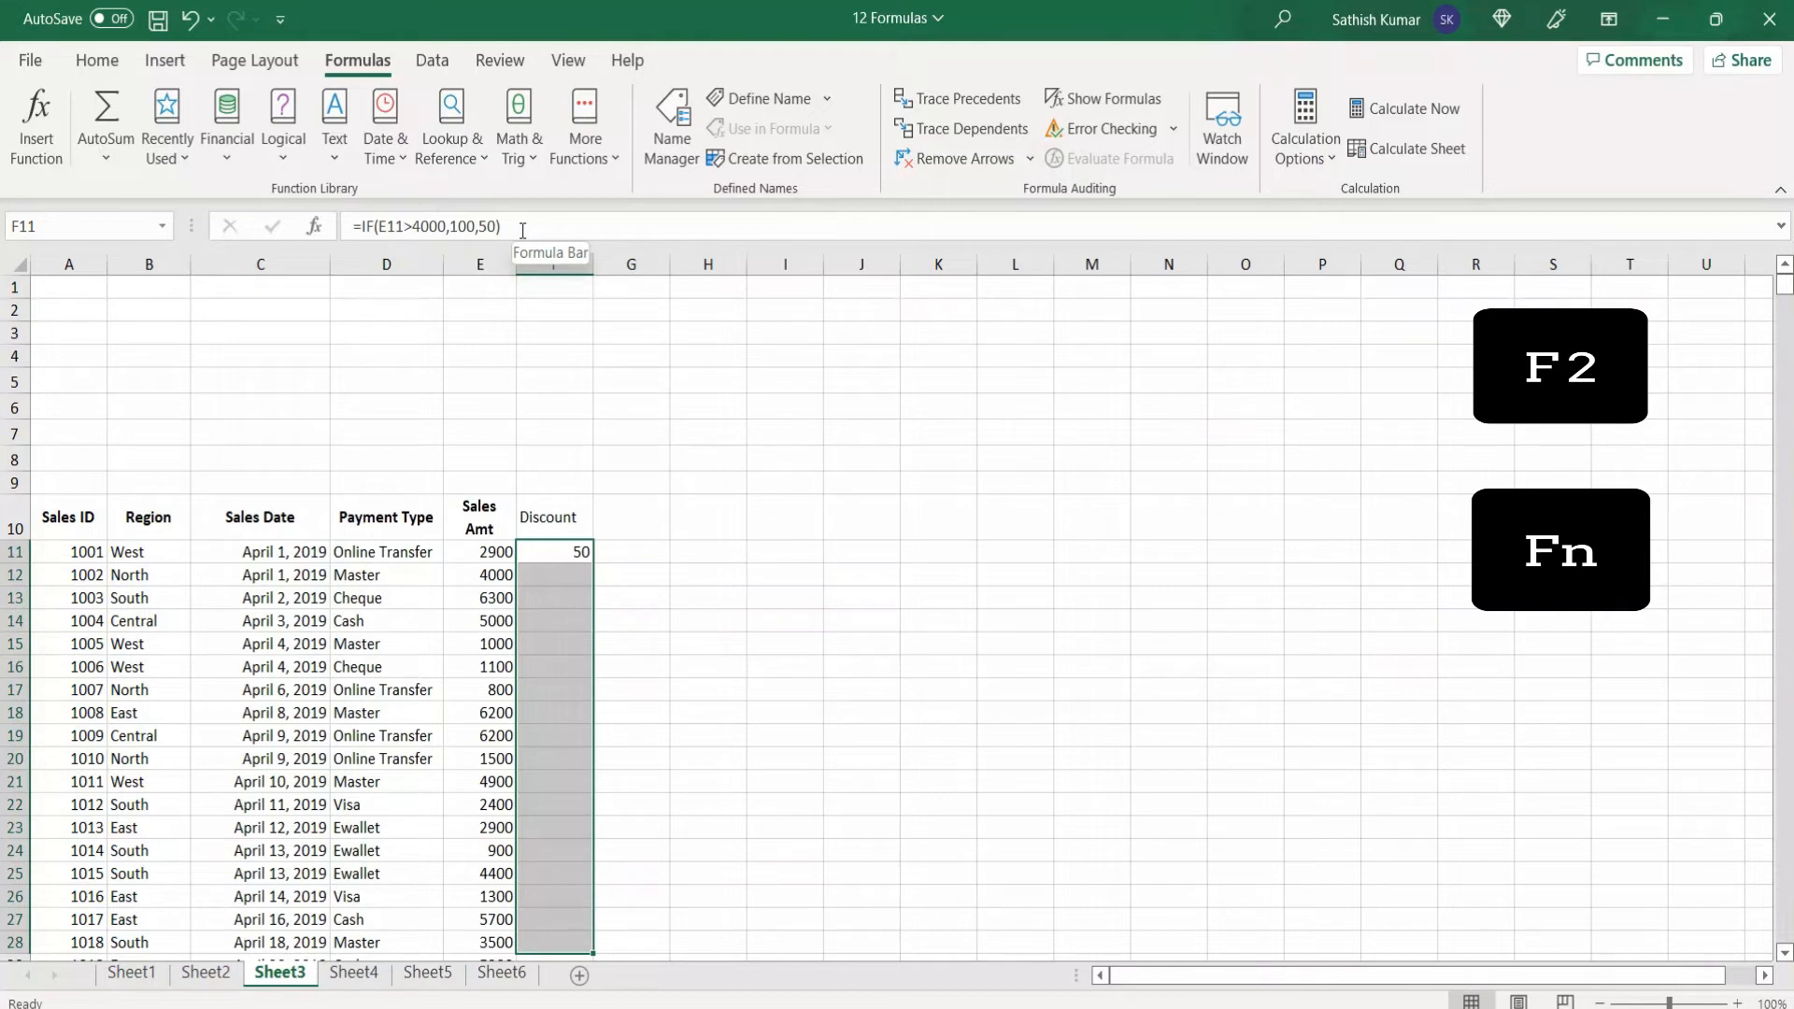
key(F2)
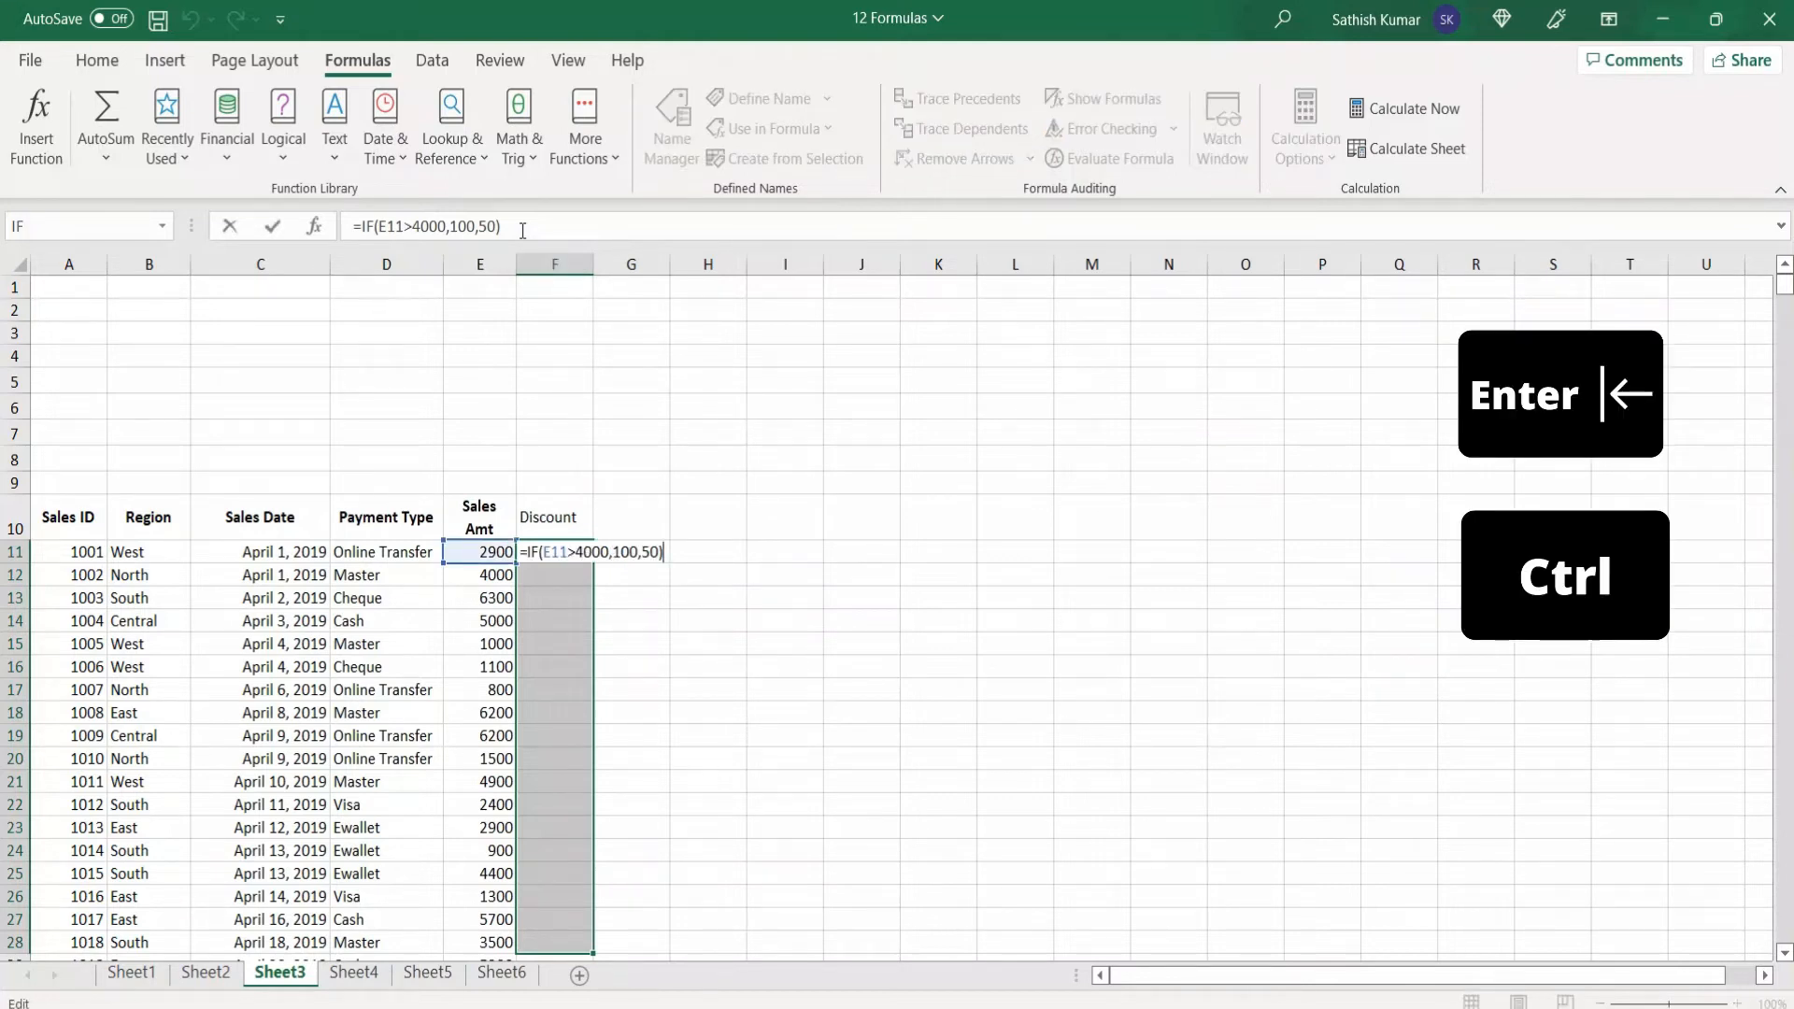
key(ctrl+Return)
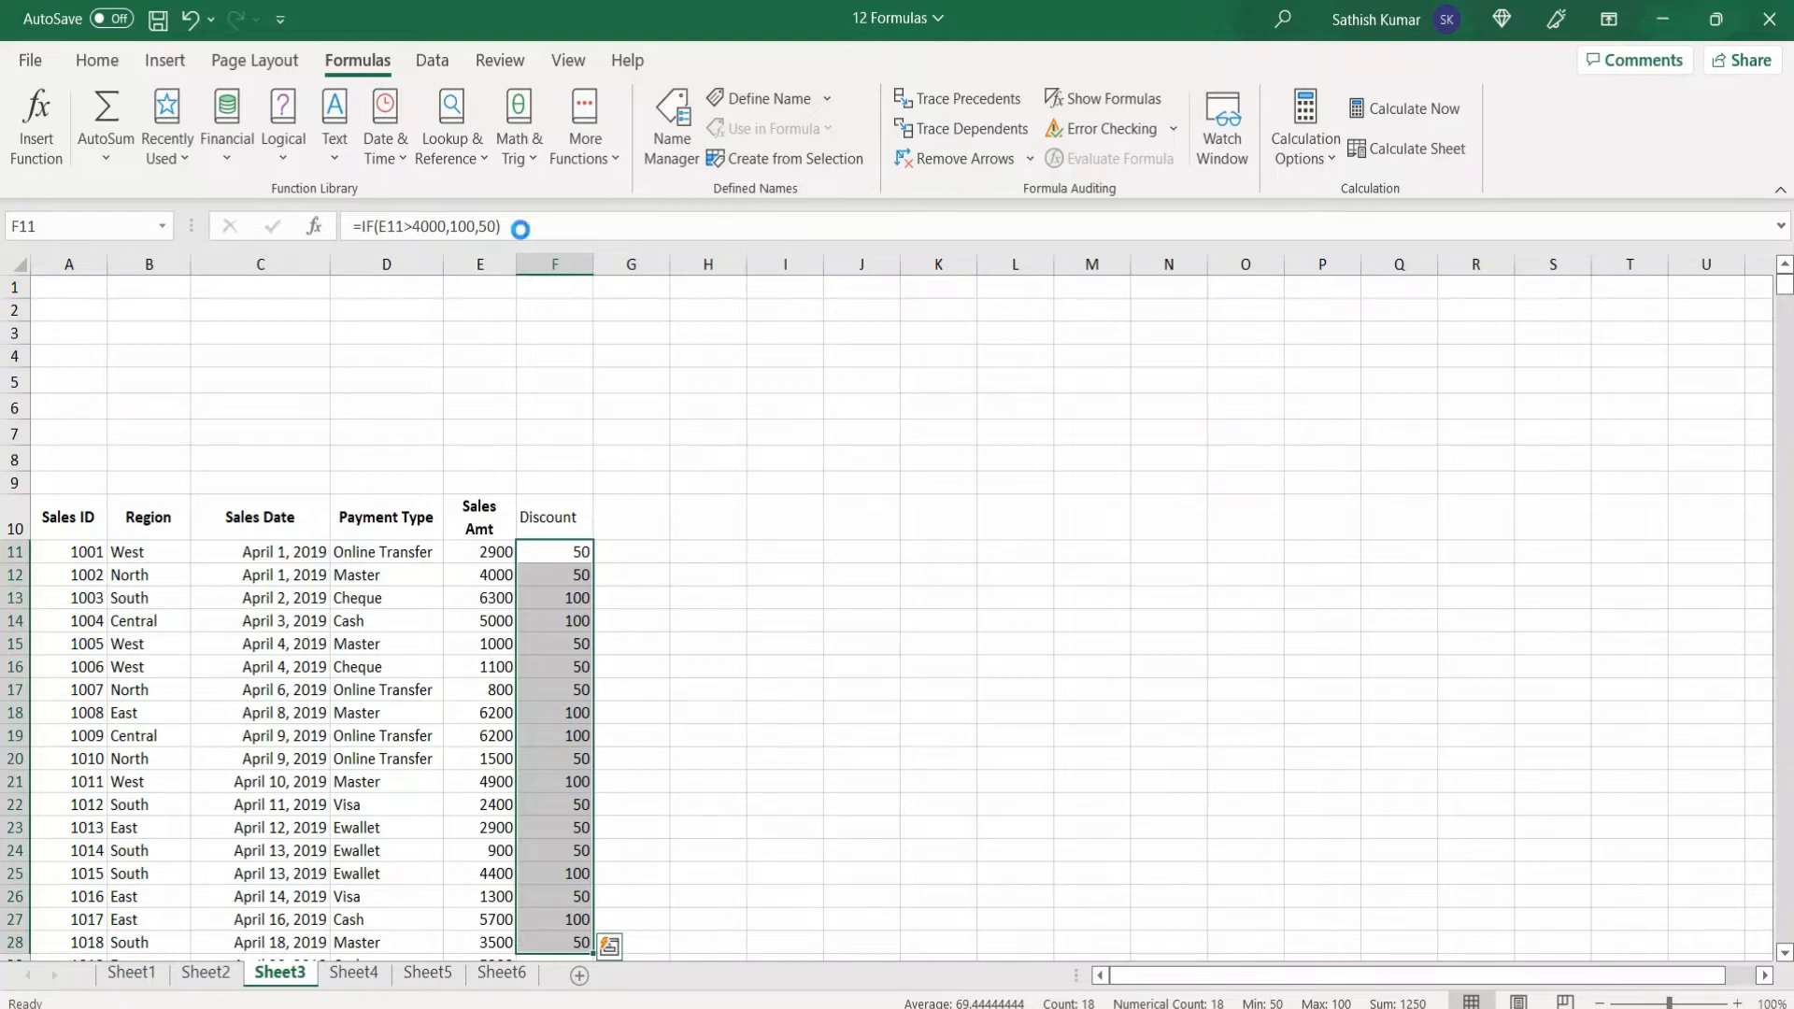
Step: Clear the Discount values in F11:F28 and enter =IF(E11>4000,100,50) into the whole selected range at once
key(Delete)
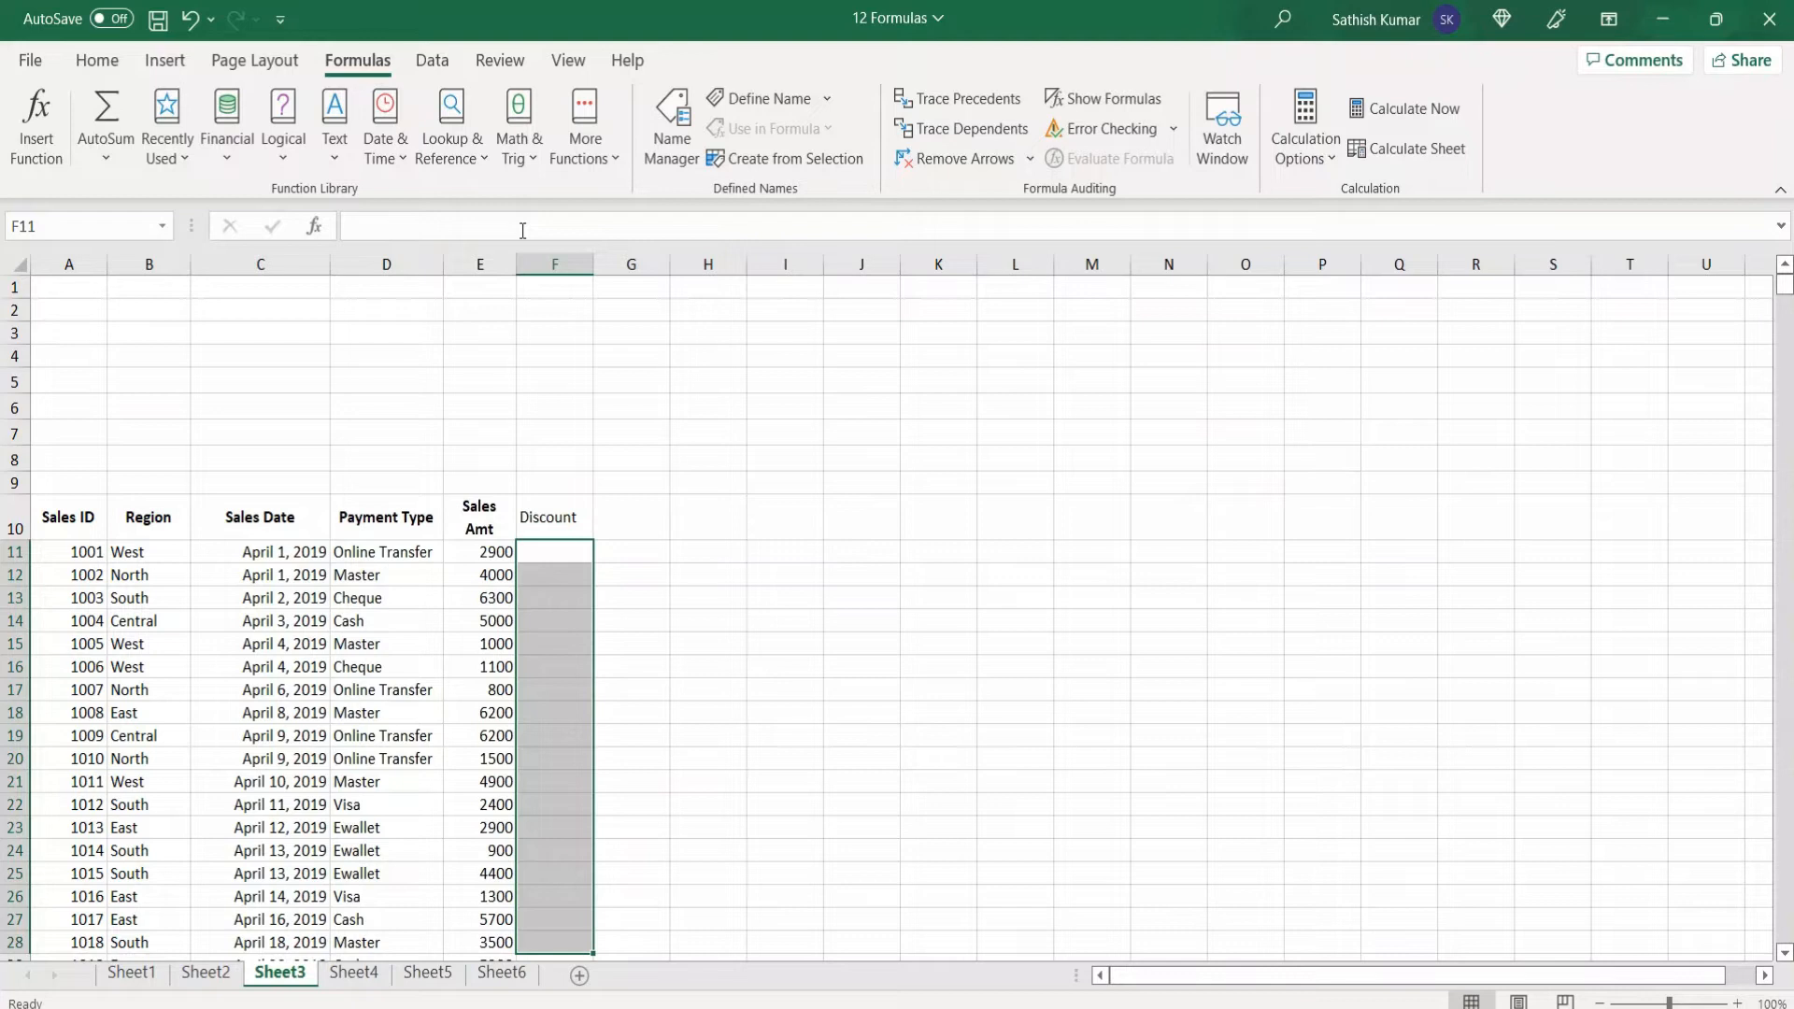
text(=)
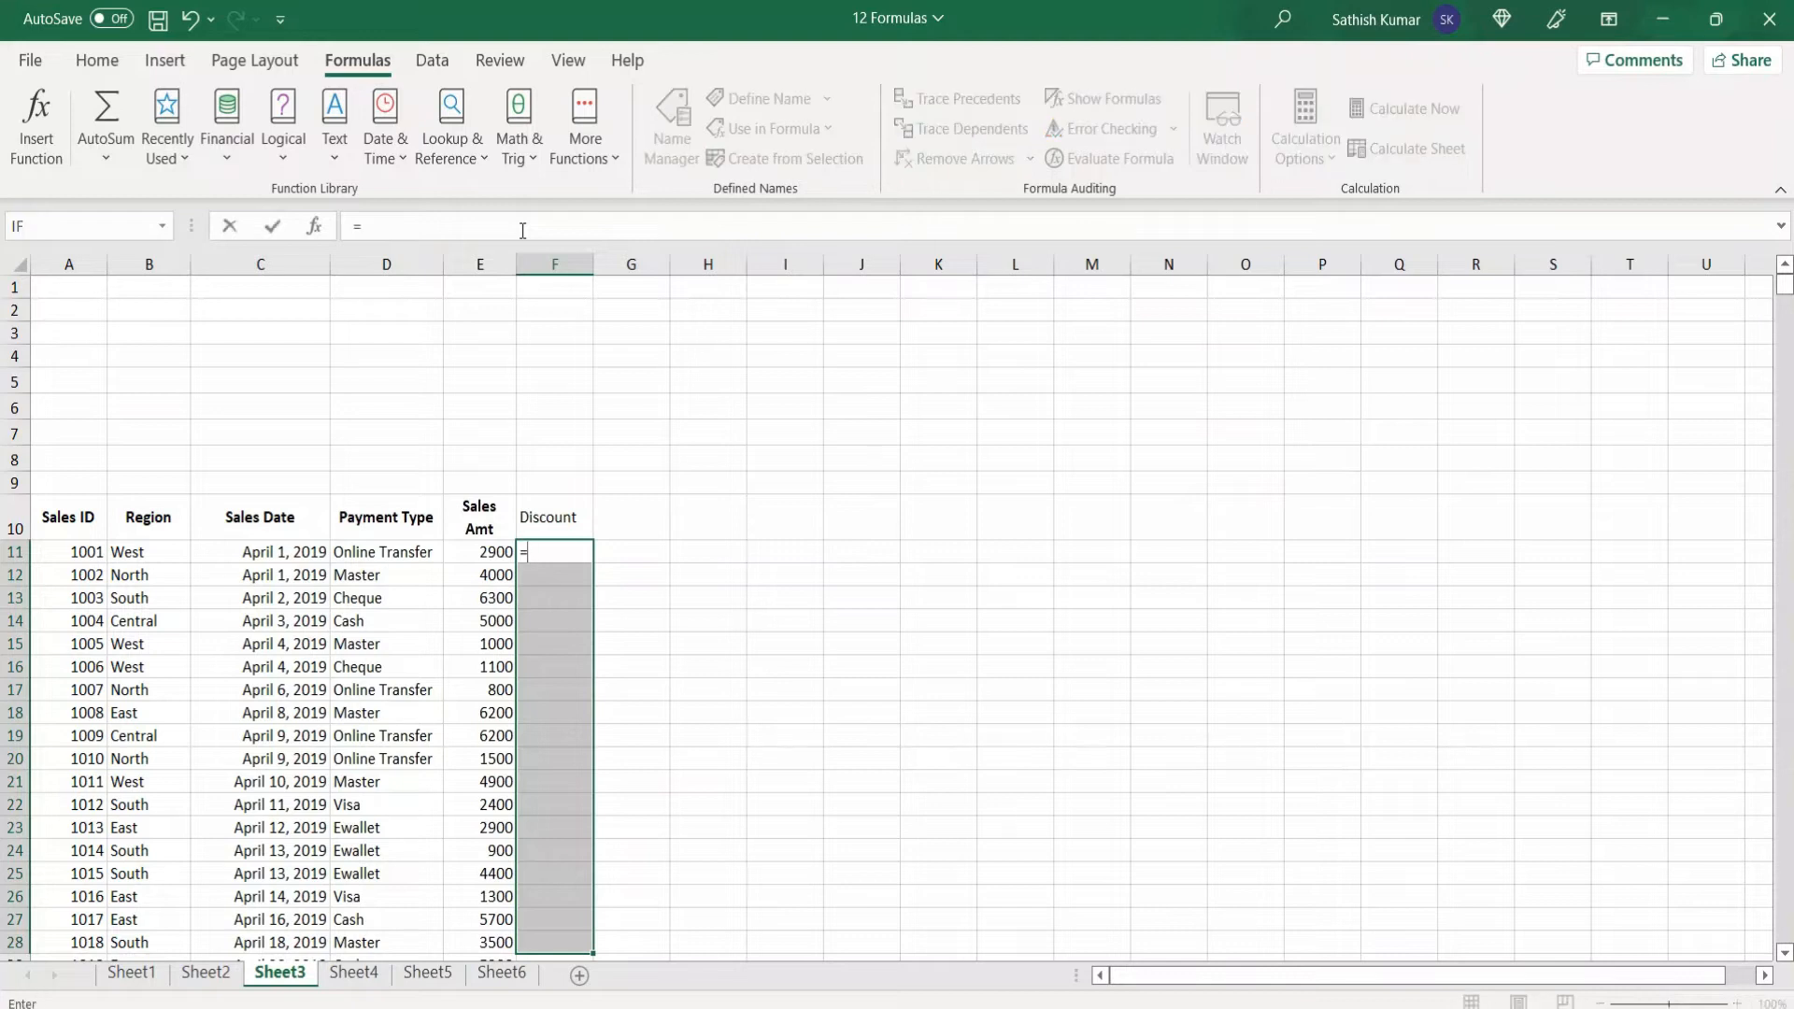
text(if)
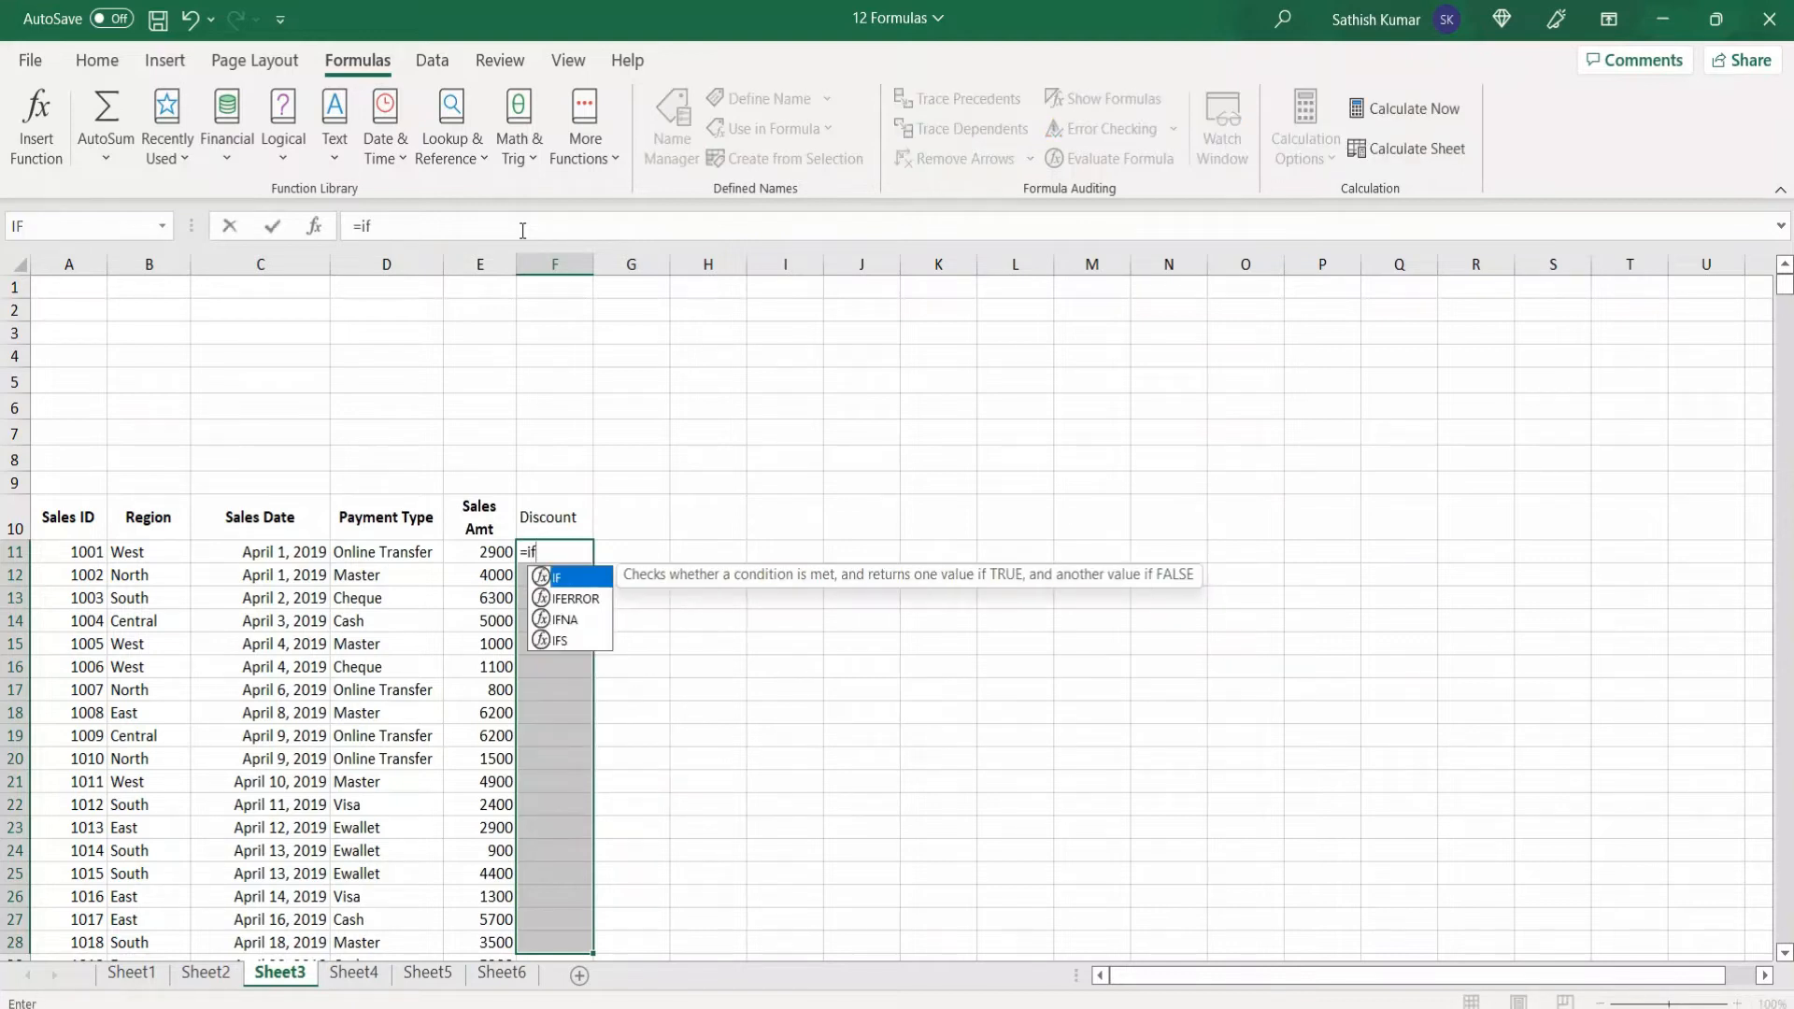
text(()
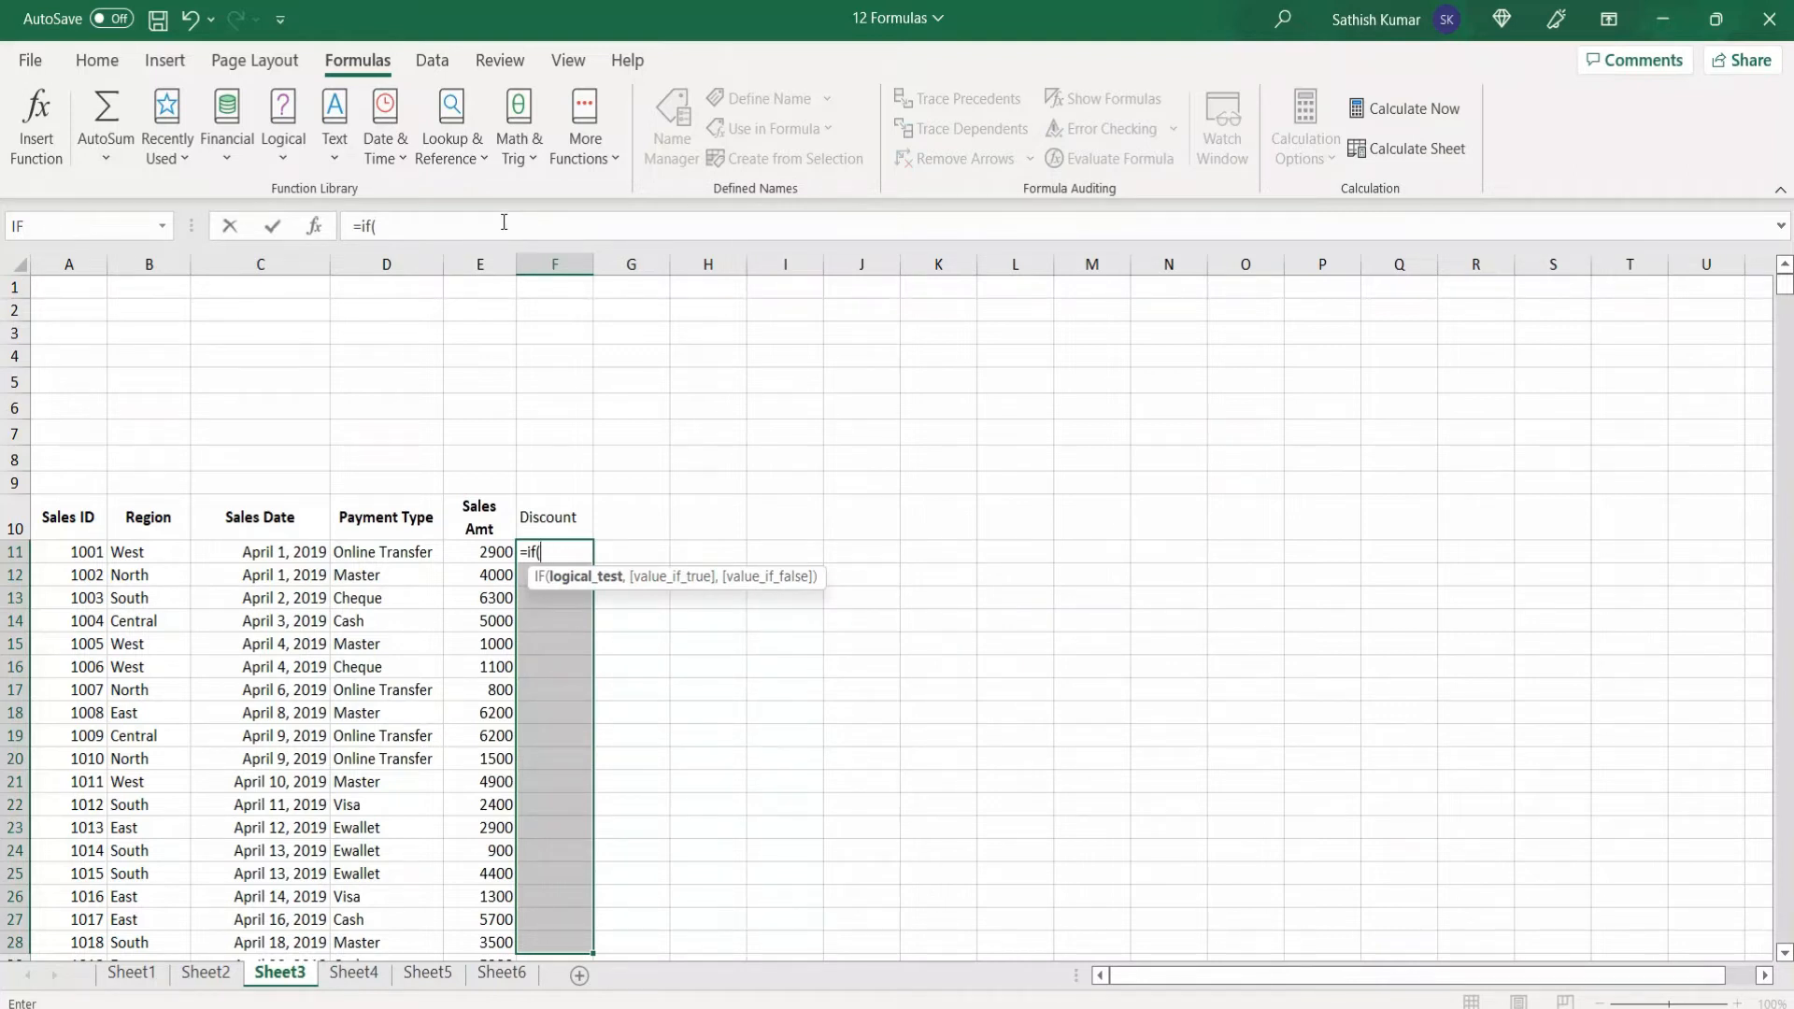
click(487, 553)
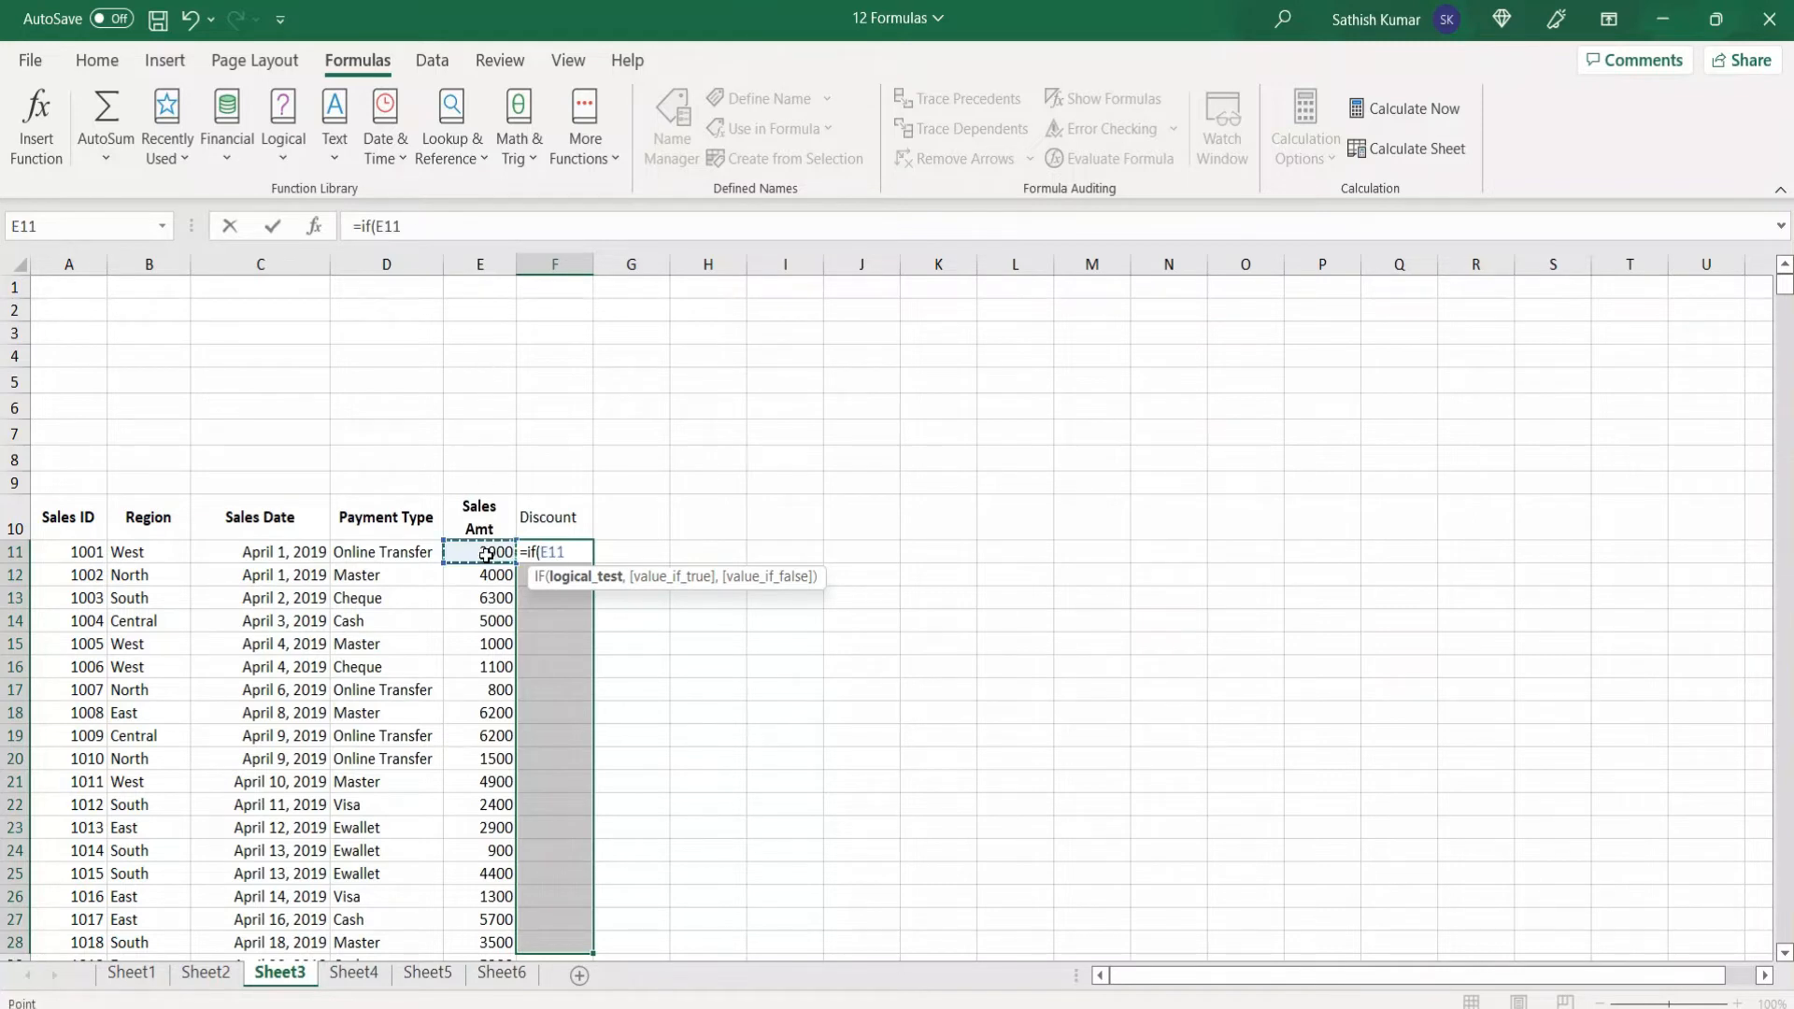
text(>4000,)
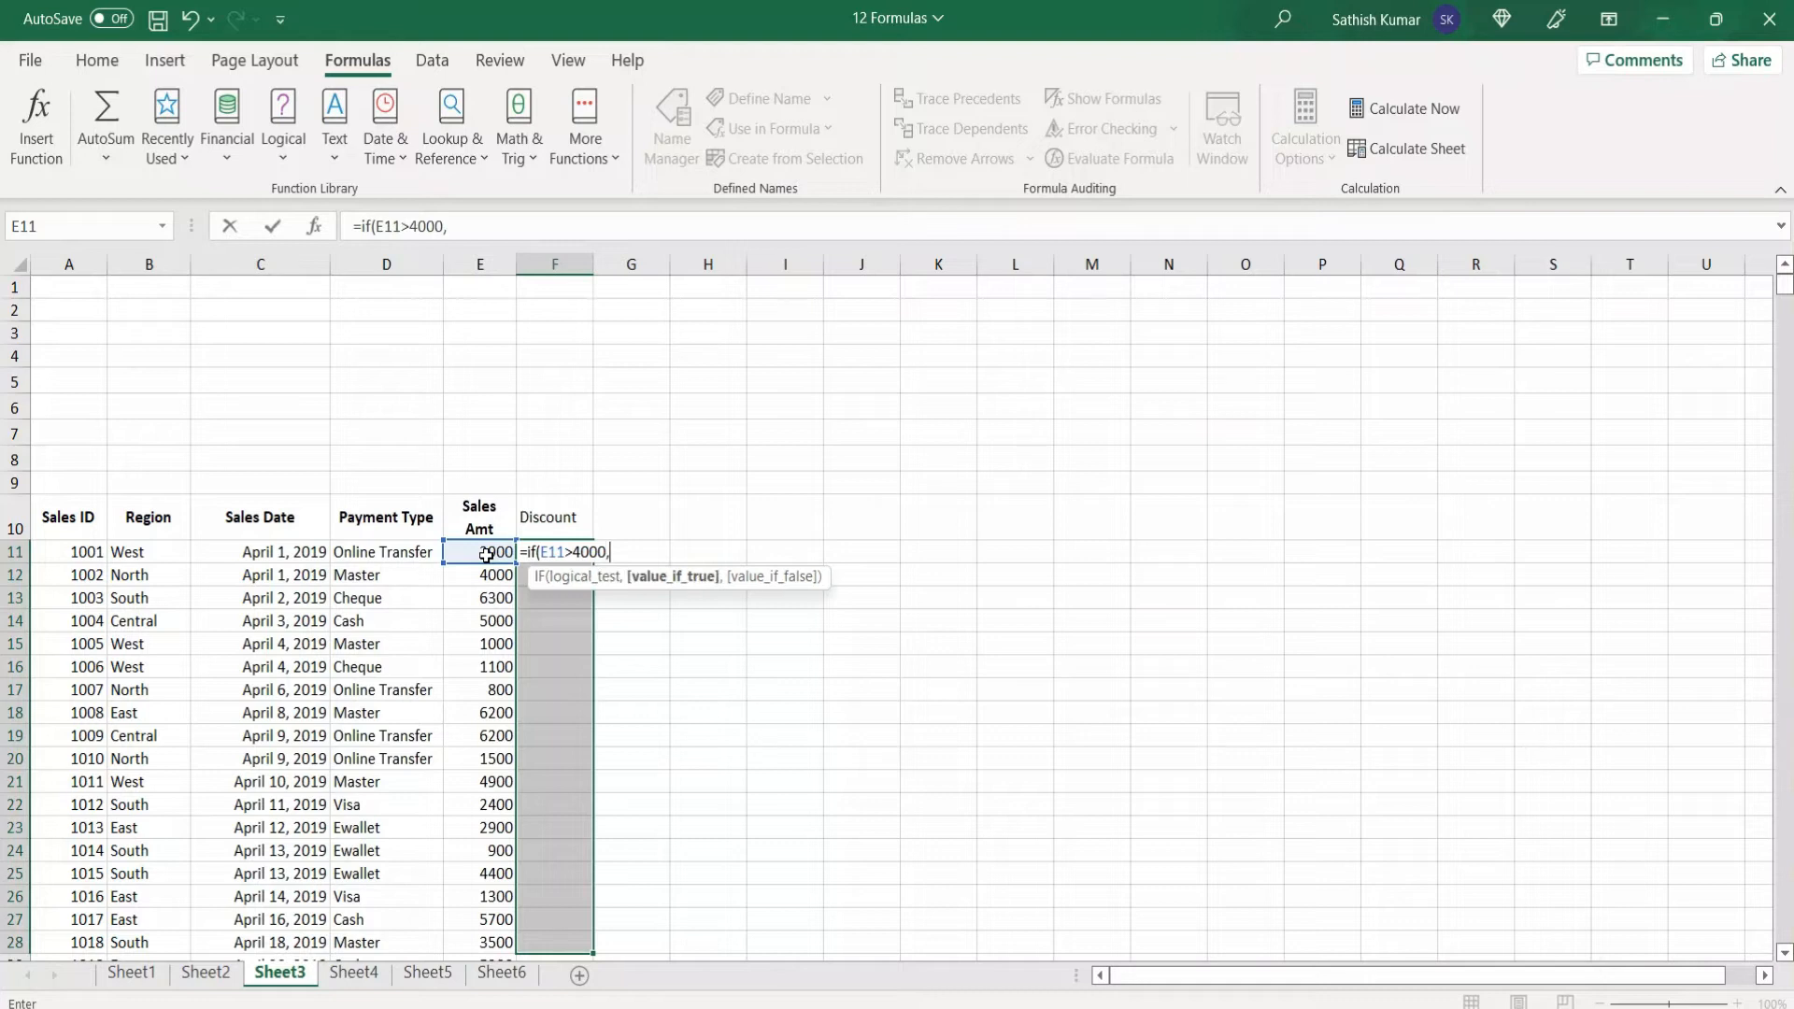
text(100,50)
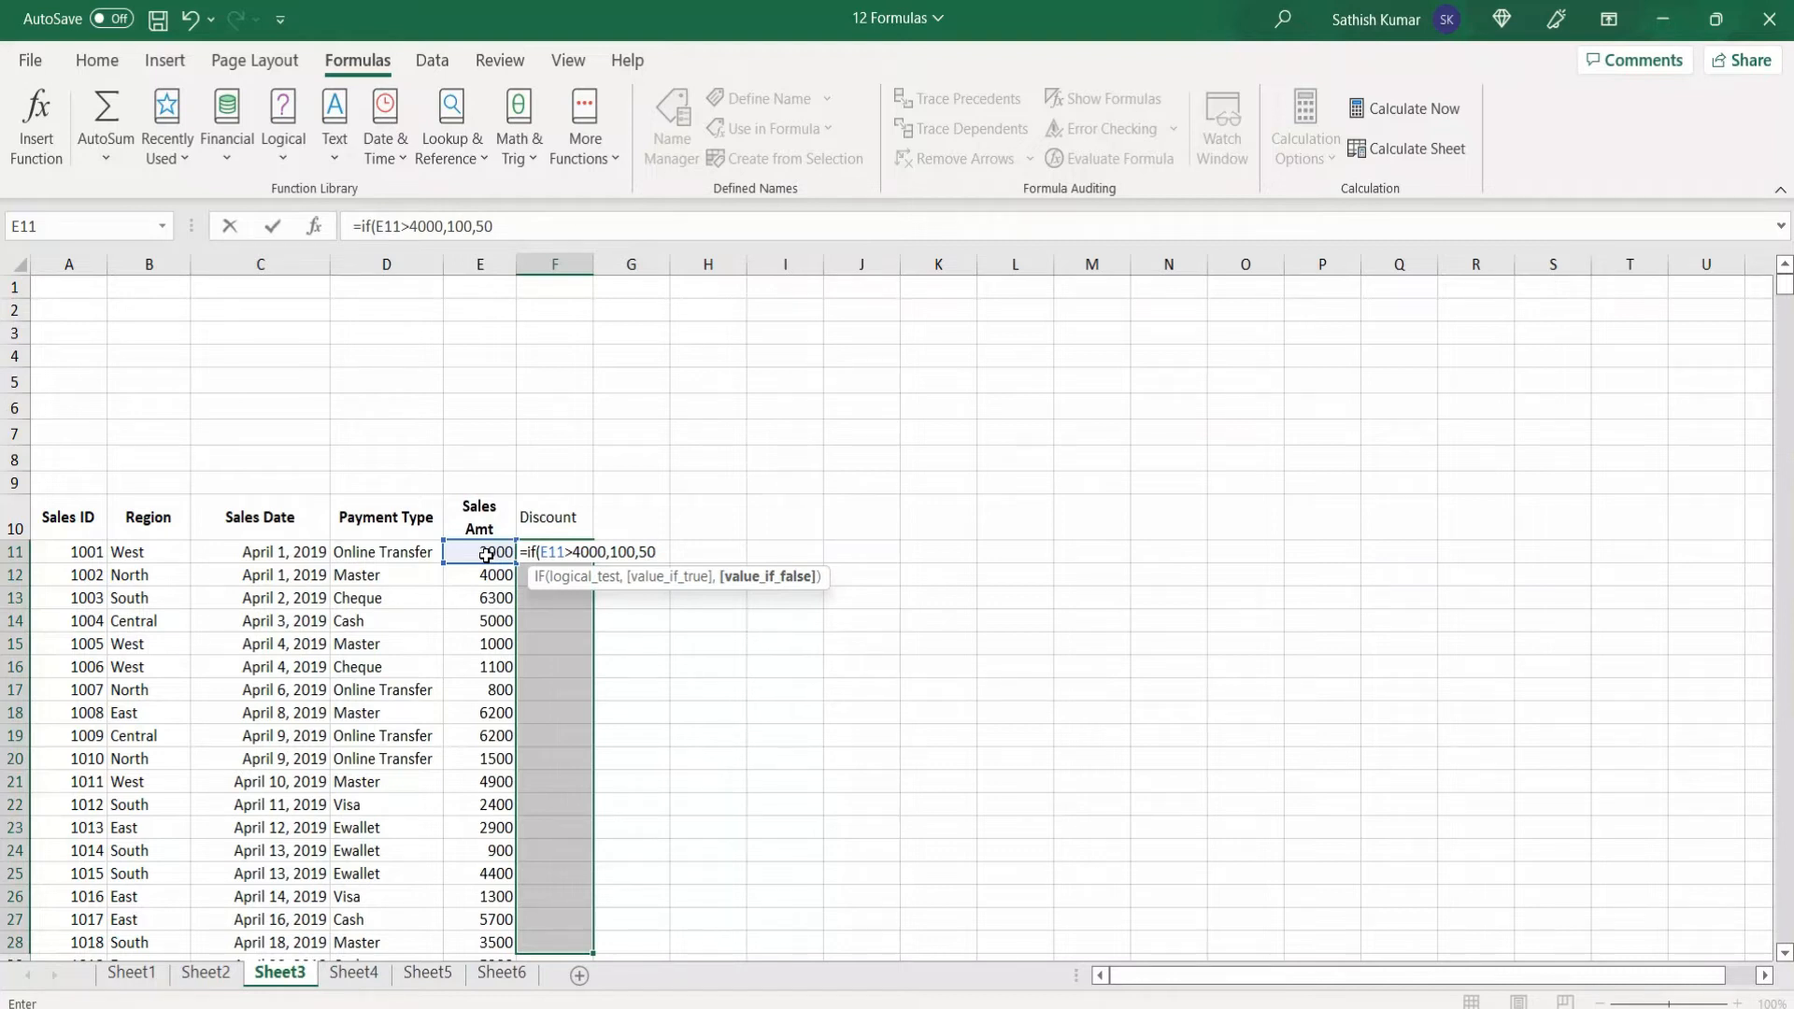
text())
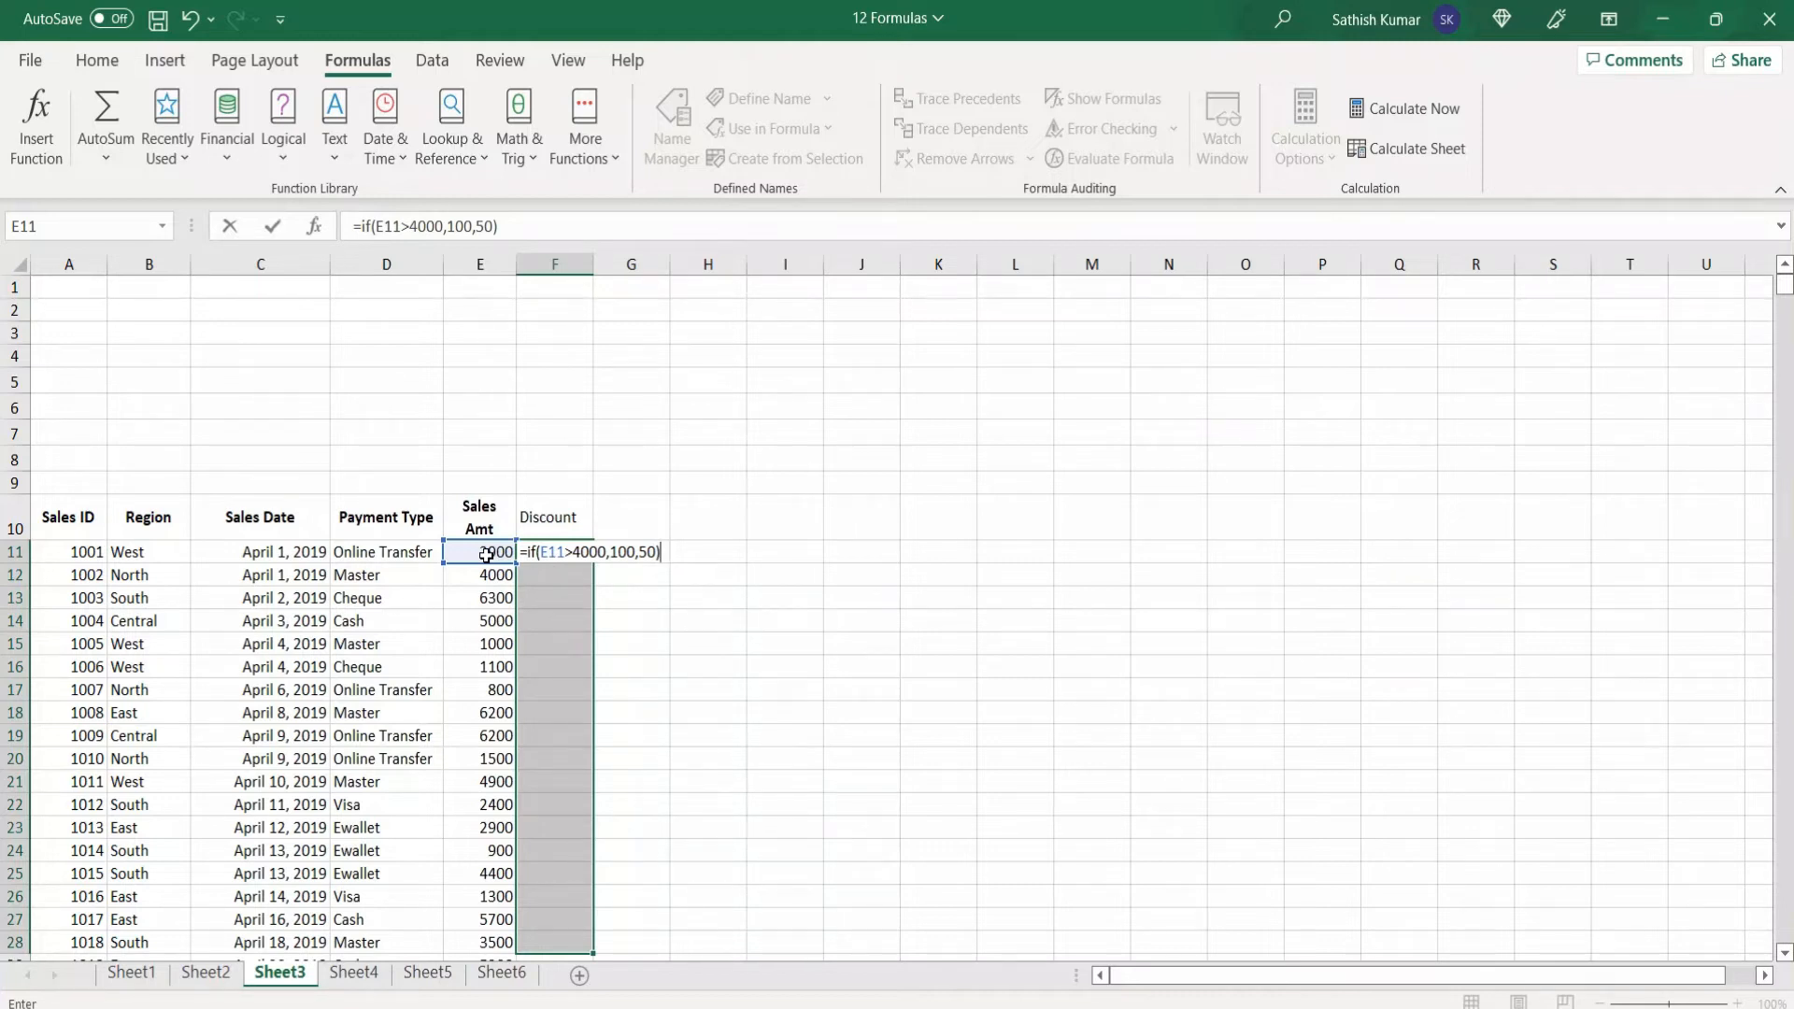
key(BackSpace)
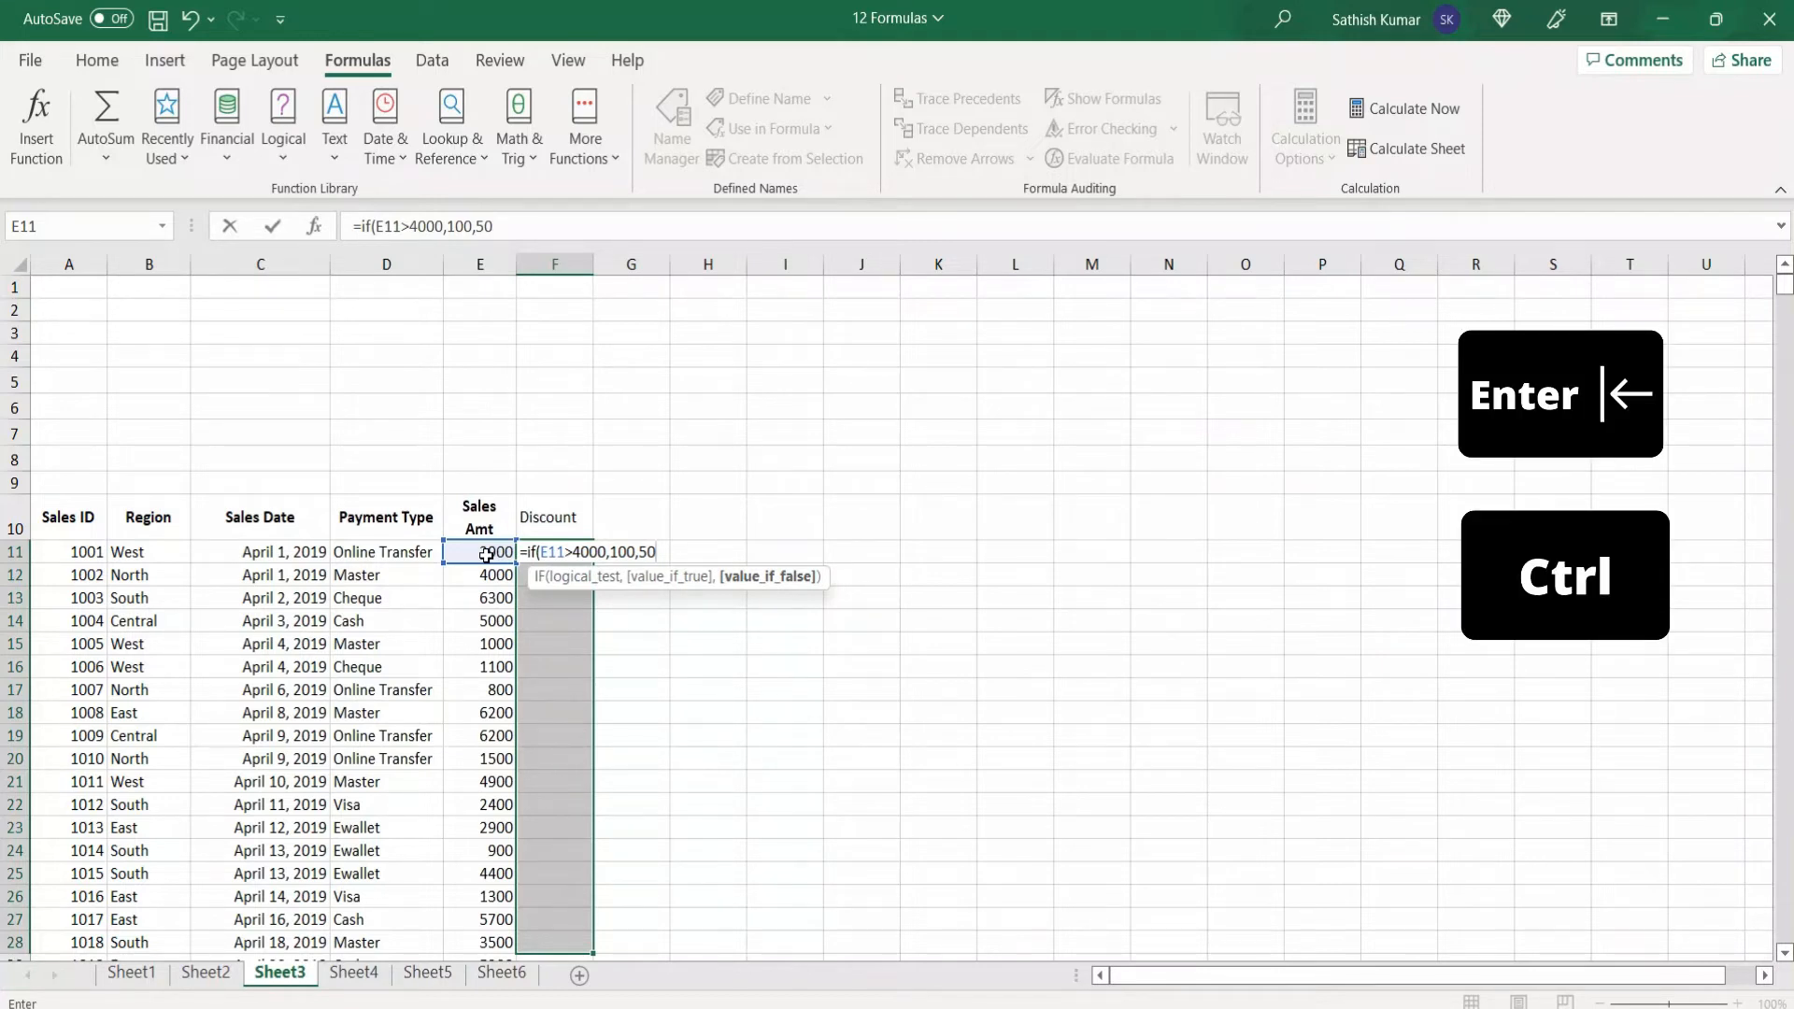
key(ctrl+Return)
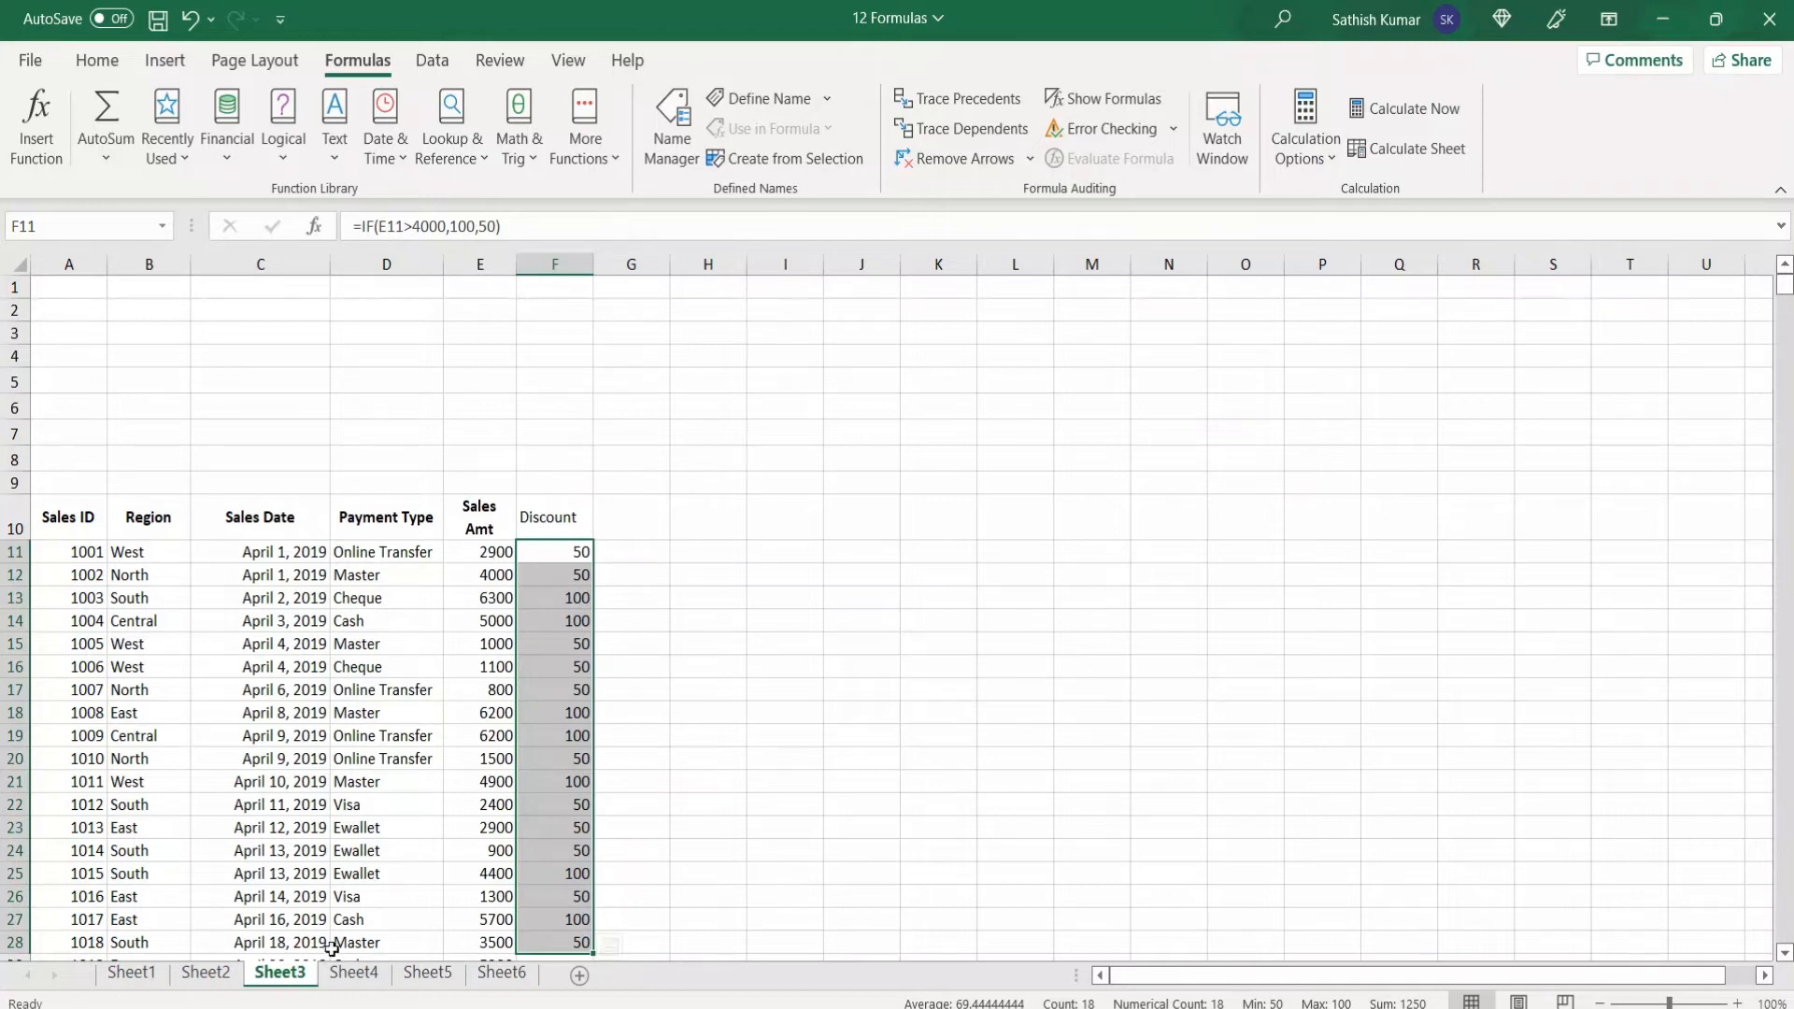
Step: Open Sheet4 and select D11, the empty cell beside Prod 1's Rate
click(353, 973)
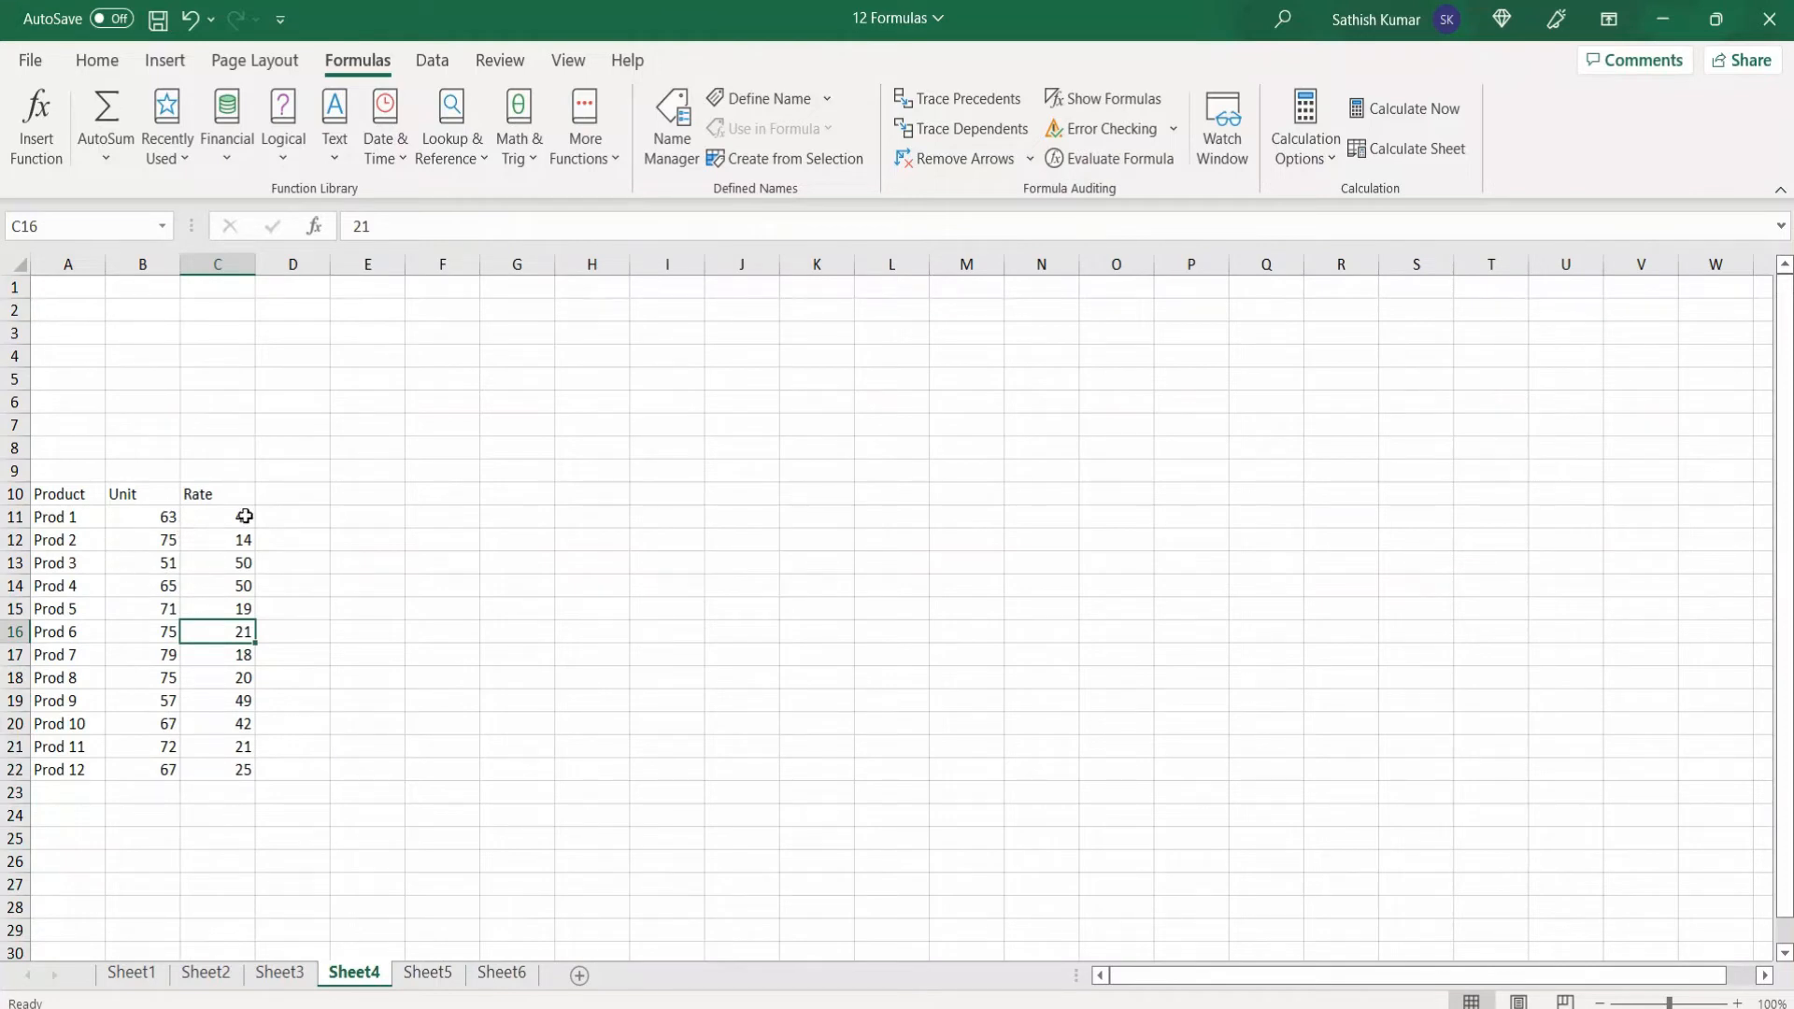
click(273, 521)
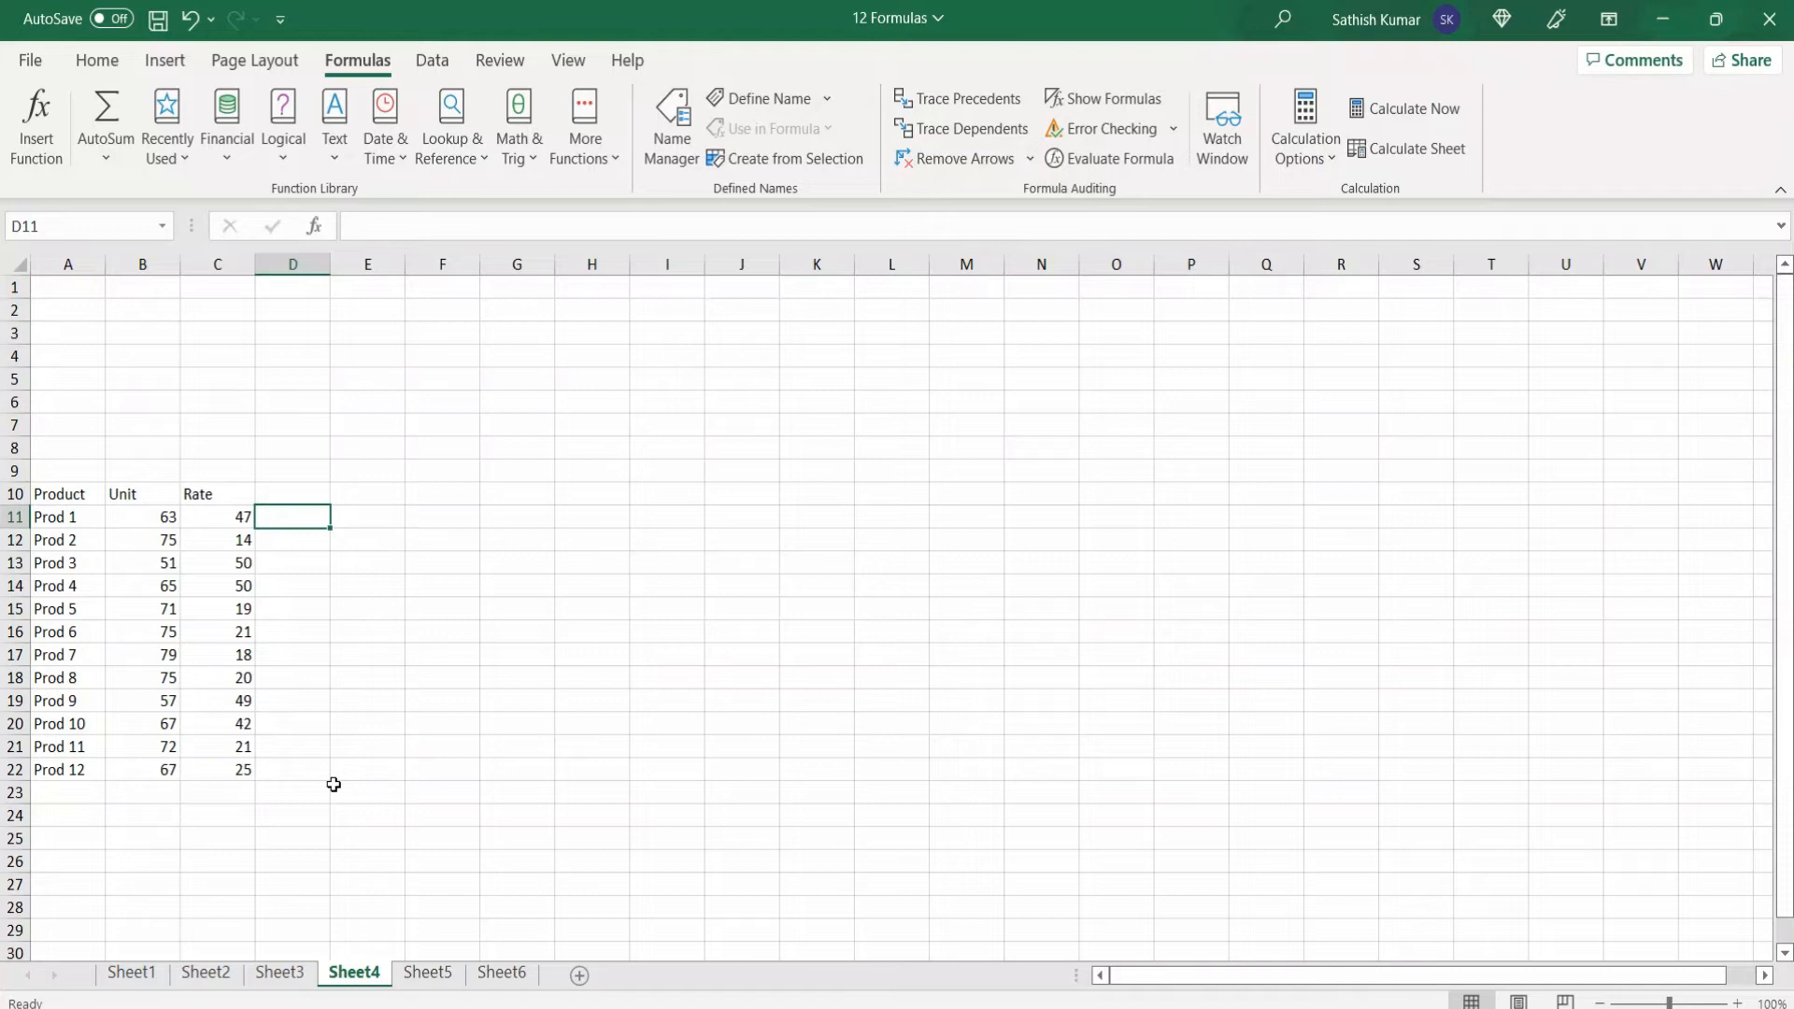
text(=)
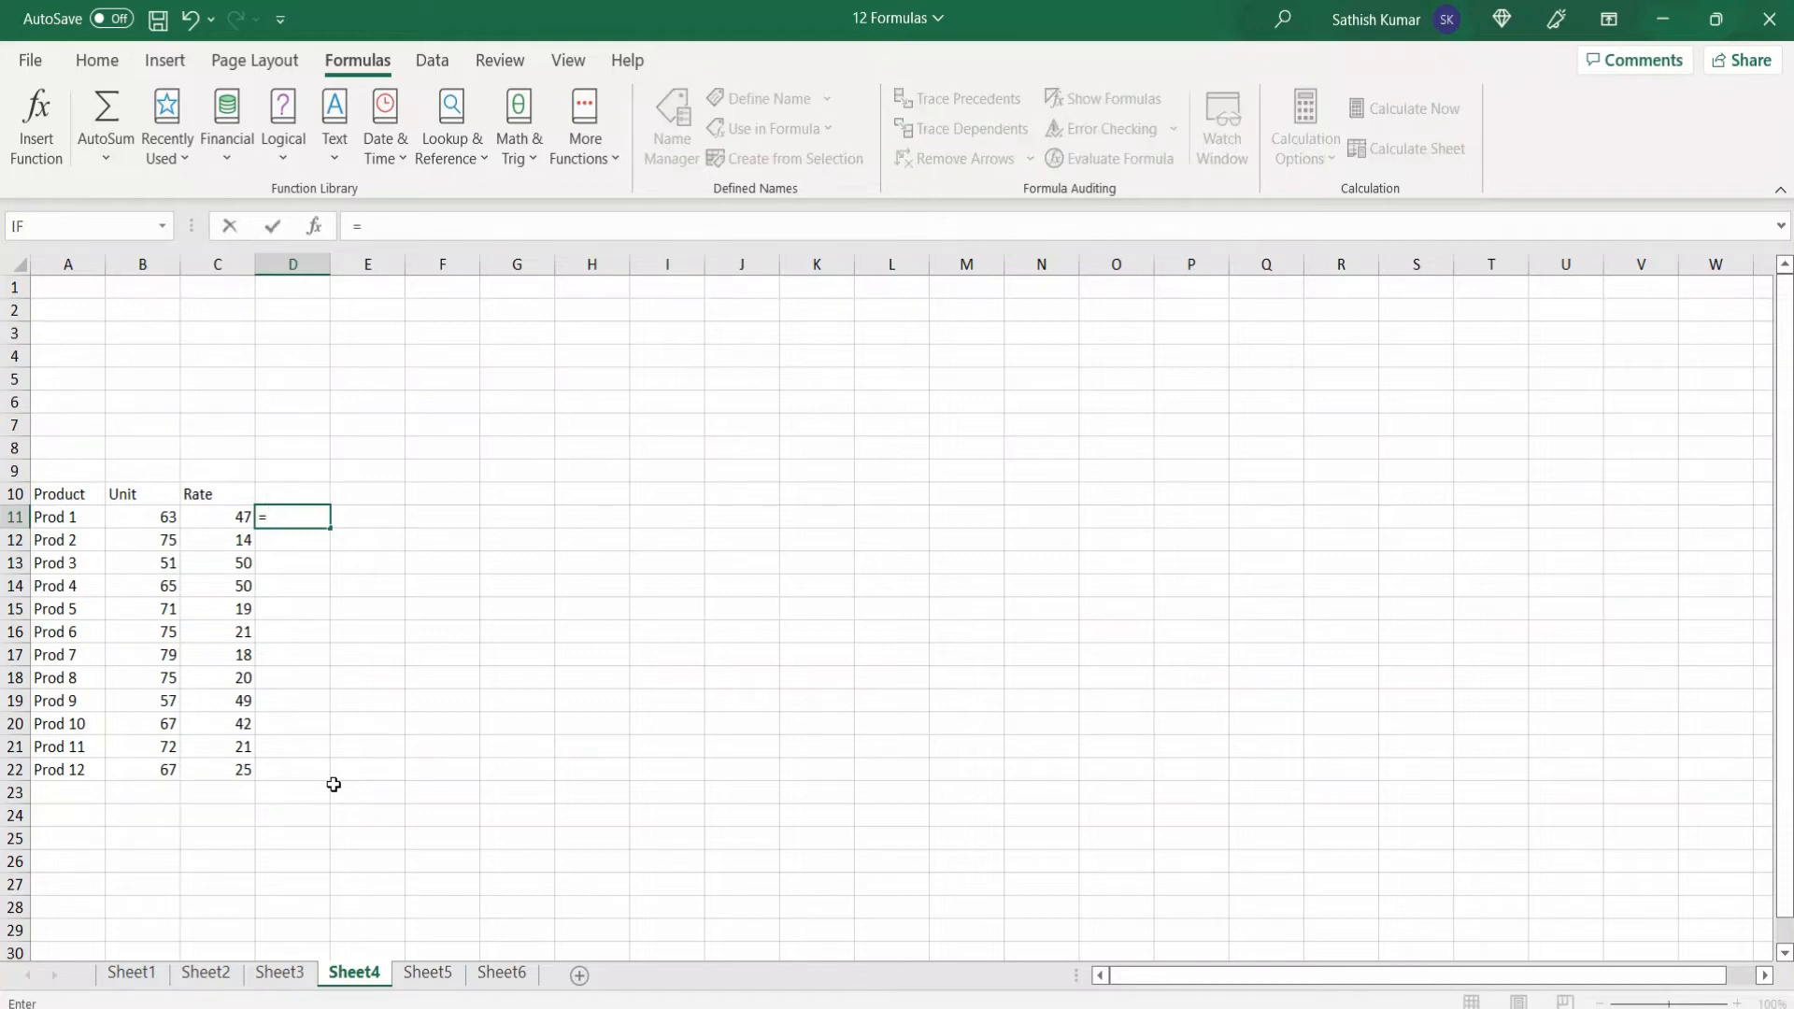
key(Left)
key(Left)
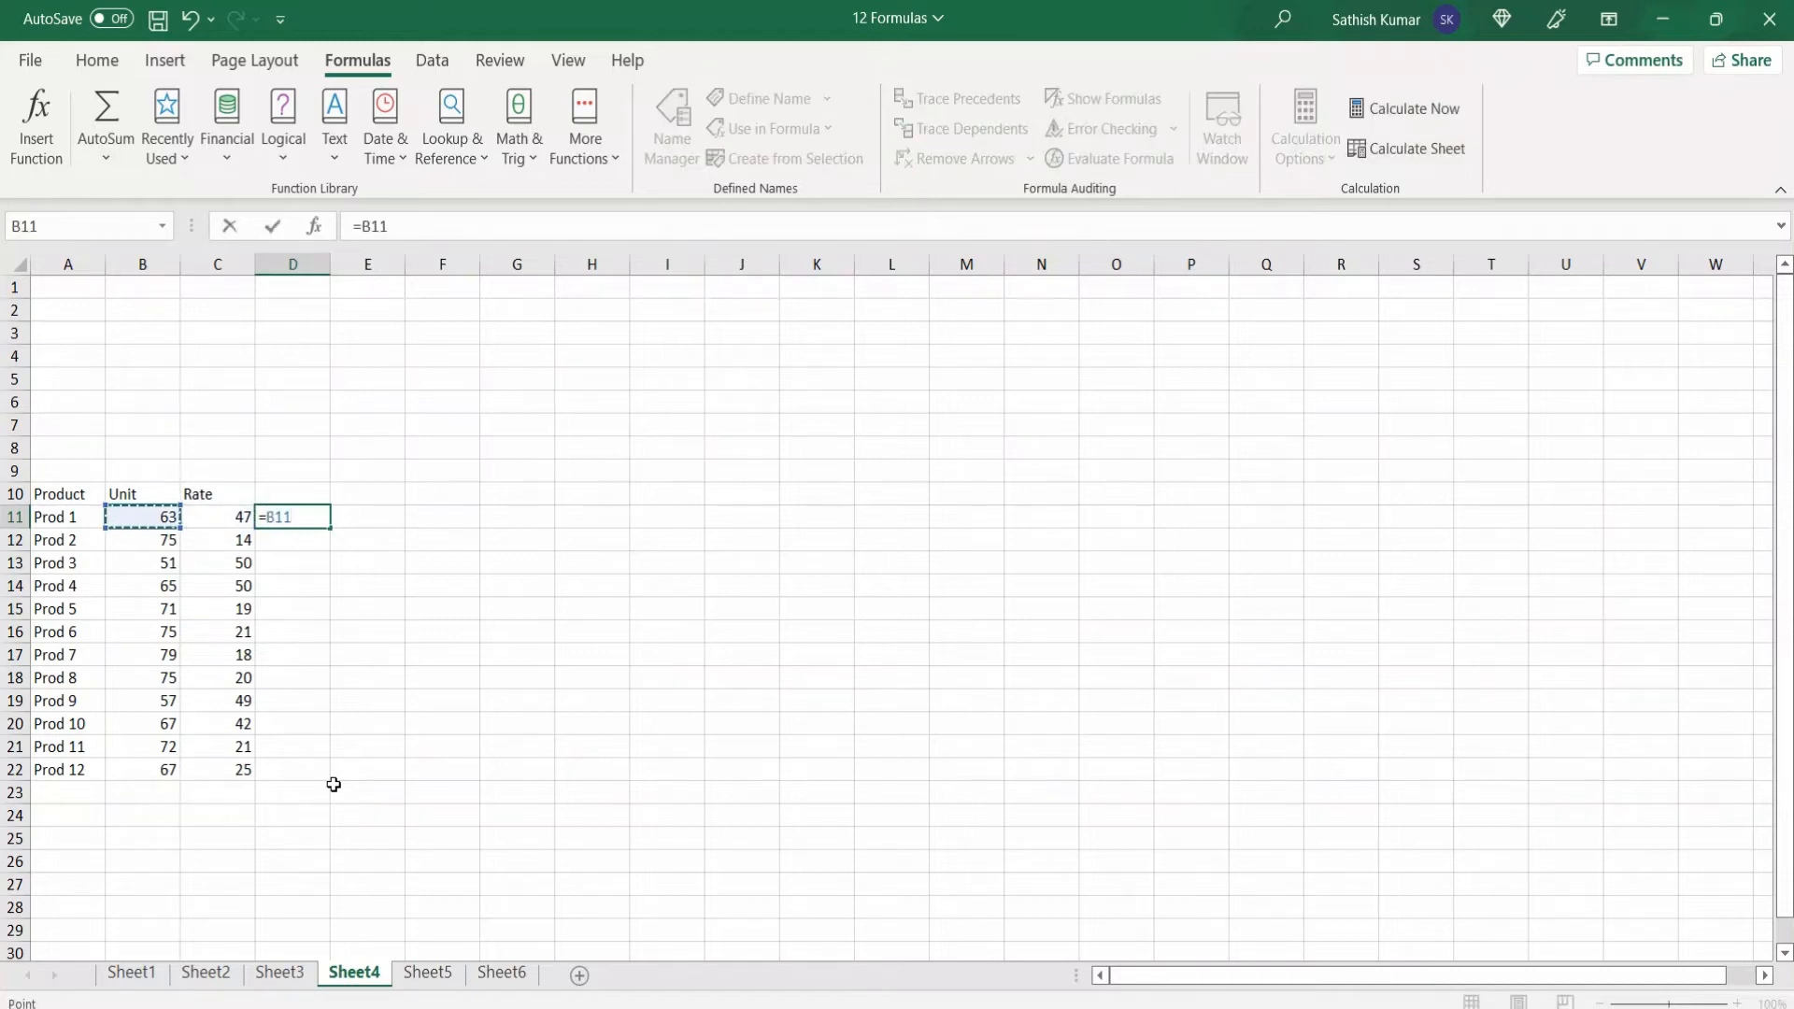
text(*)
key(Left)
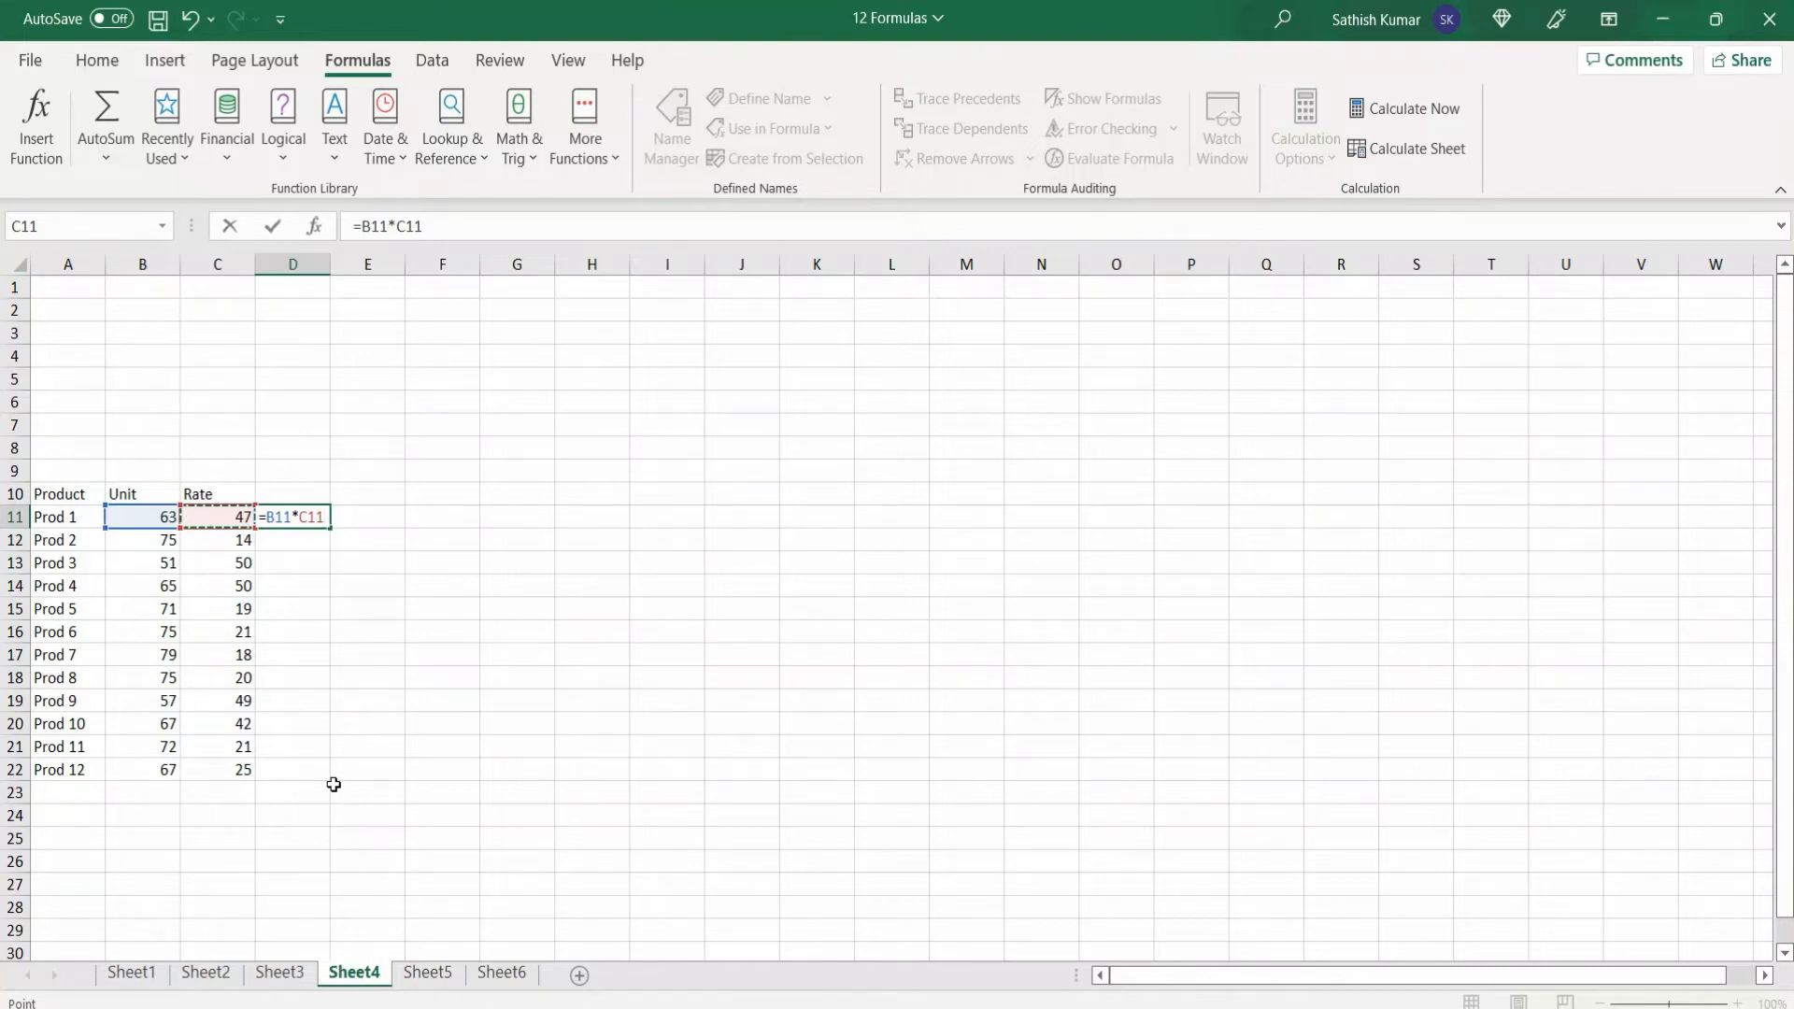
key(Escape)
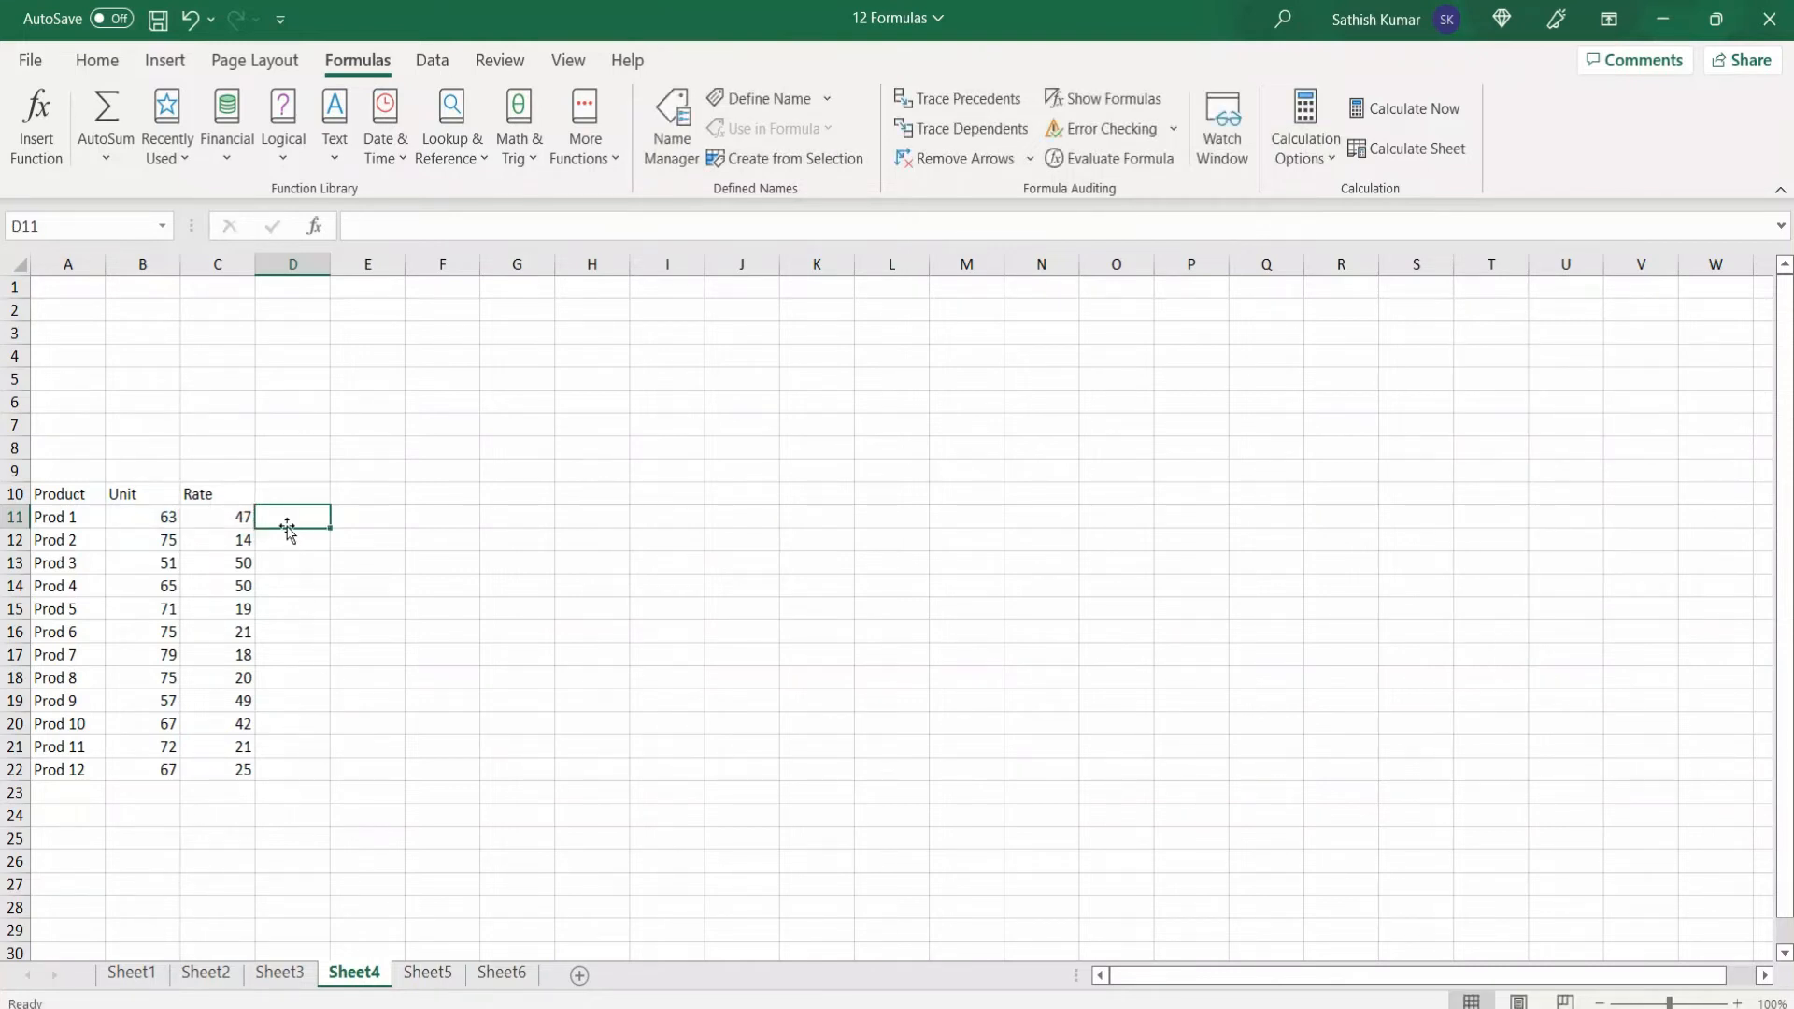
Step: Select D11:D22 and enter the Unit times Rate formula =B11*C11 into all the selected cells at once
drag(284, 520, 286, 769)
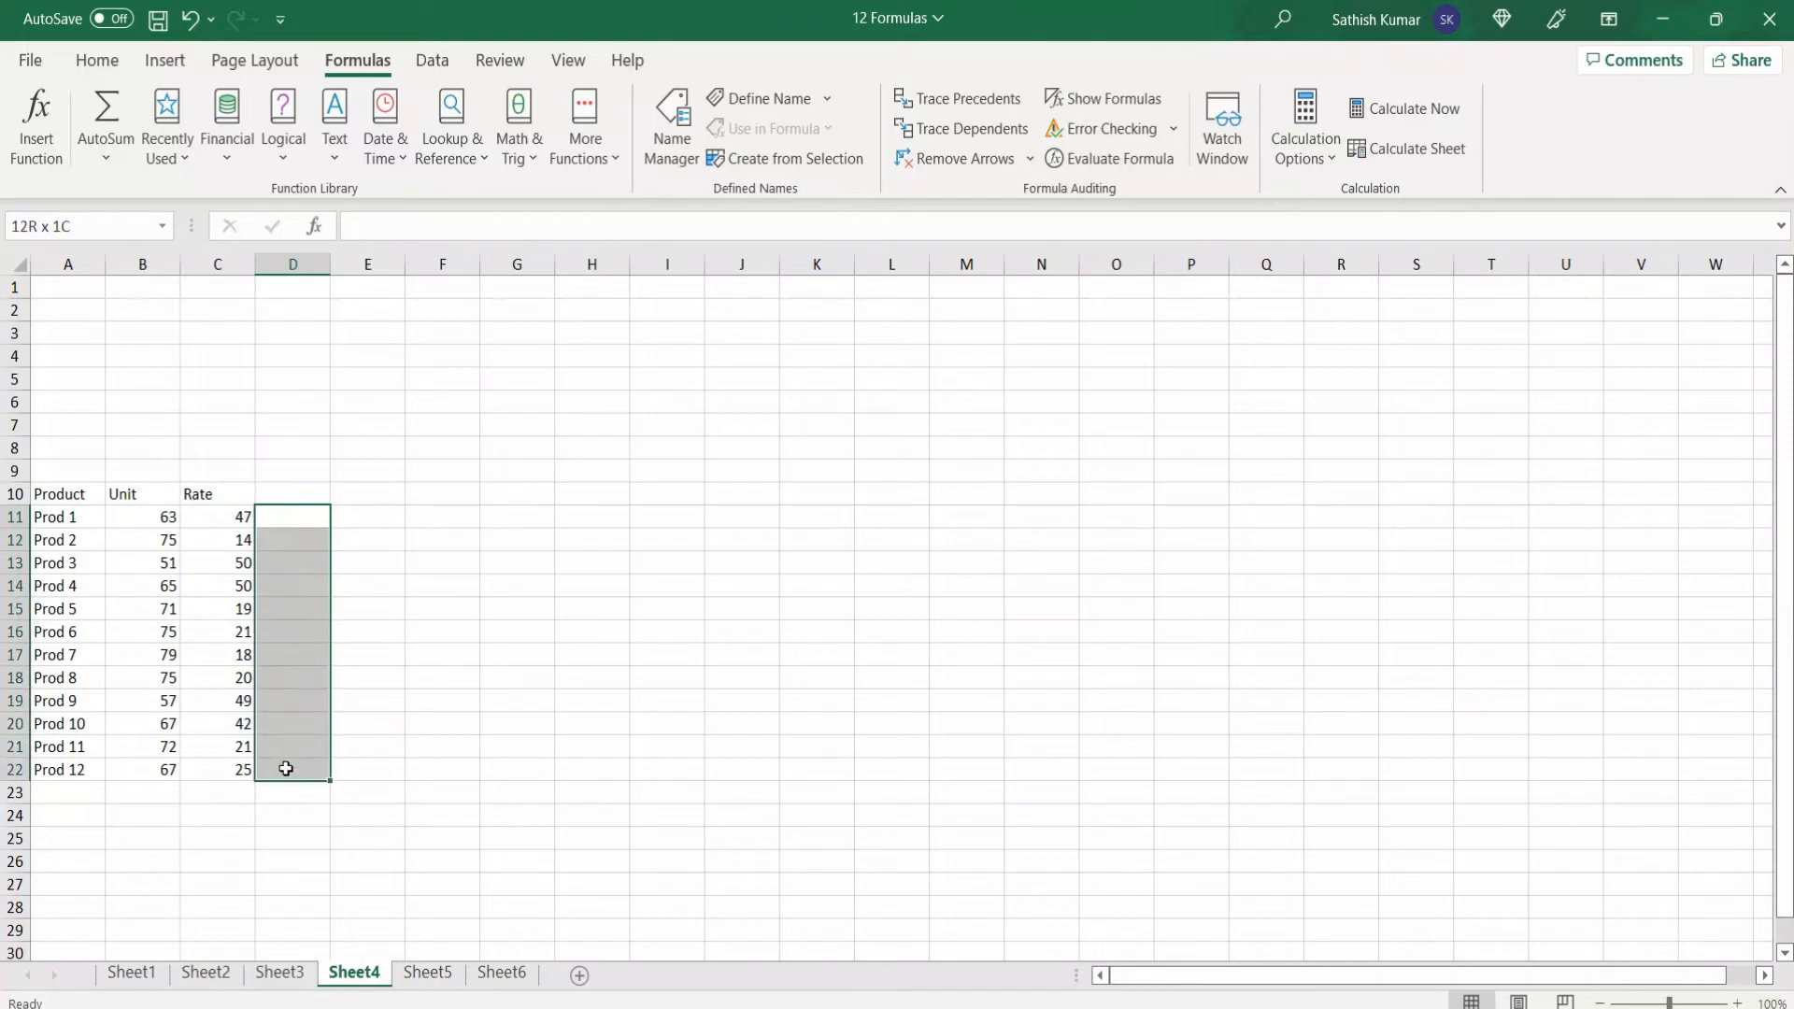
text(=)
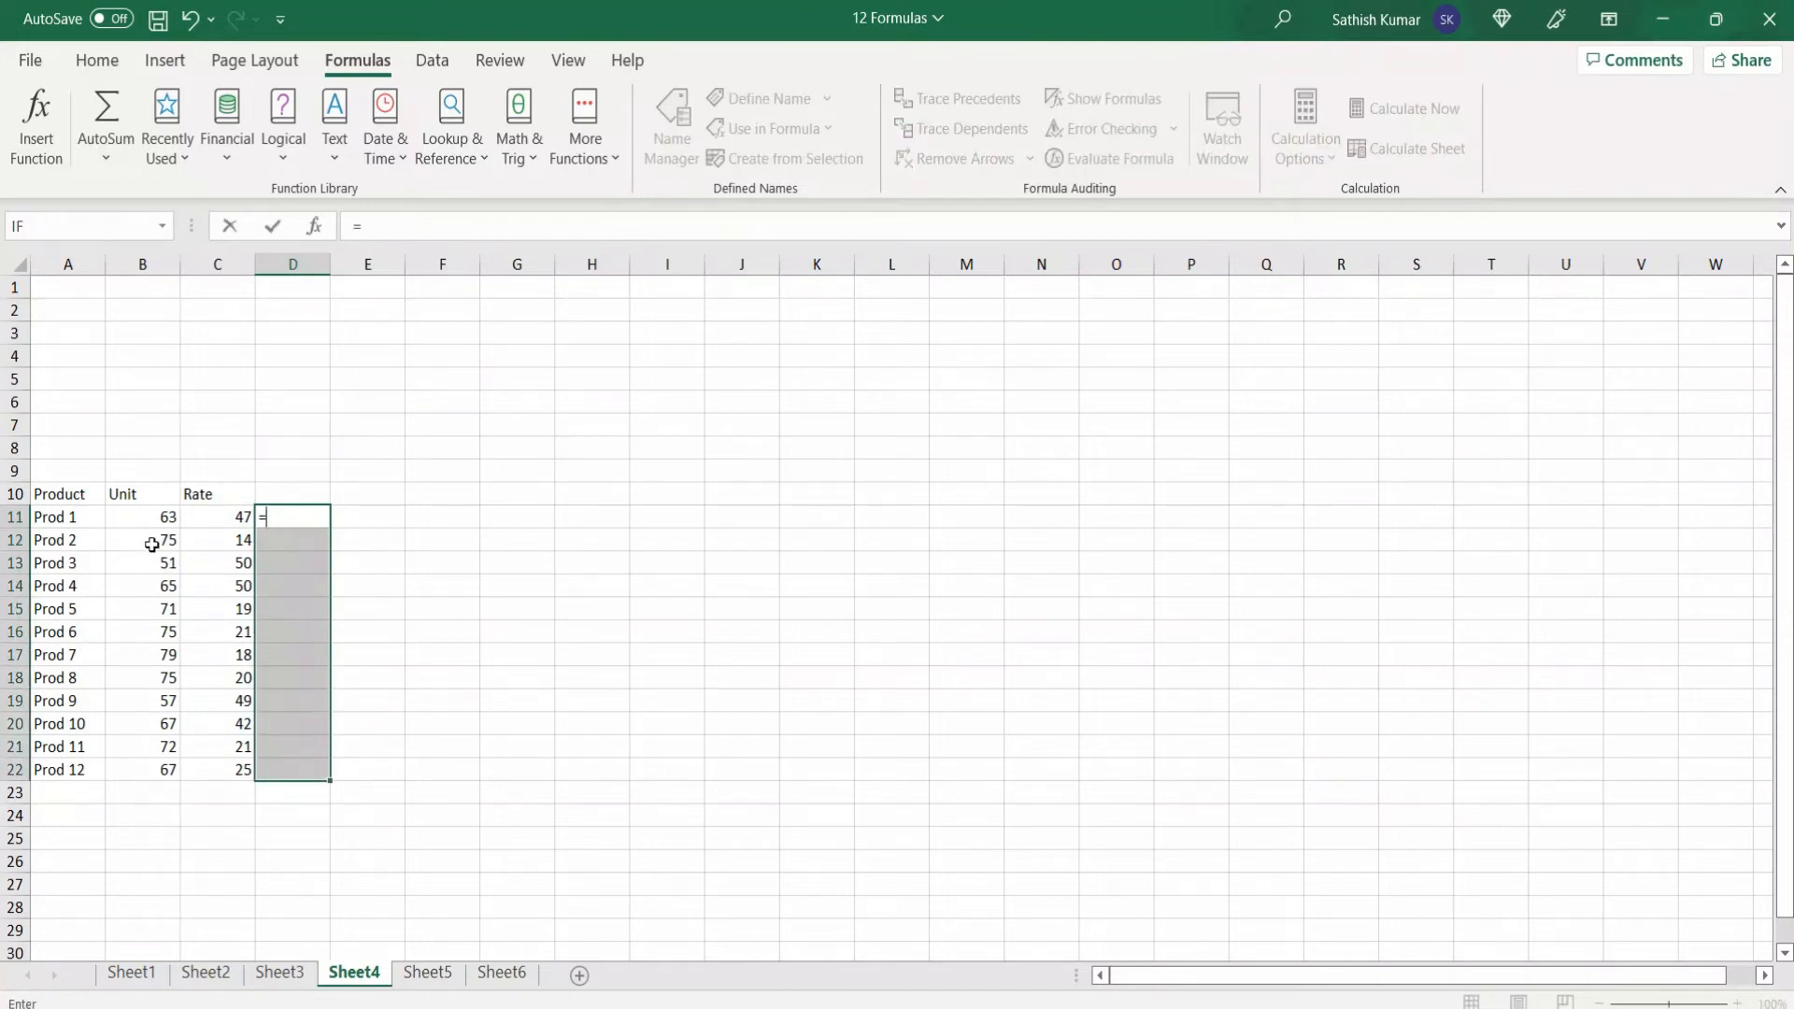
click(132, 513)
text(*)
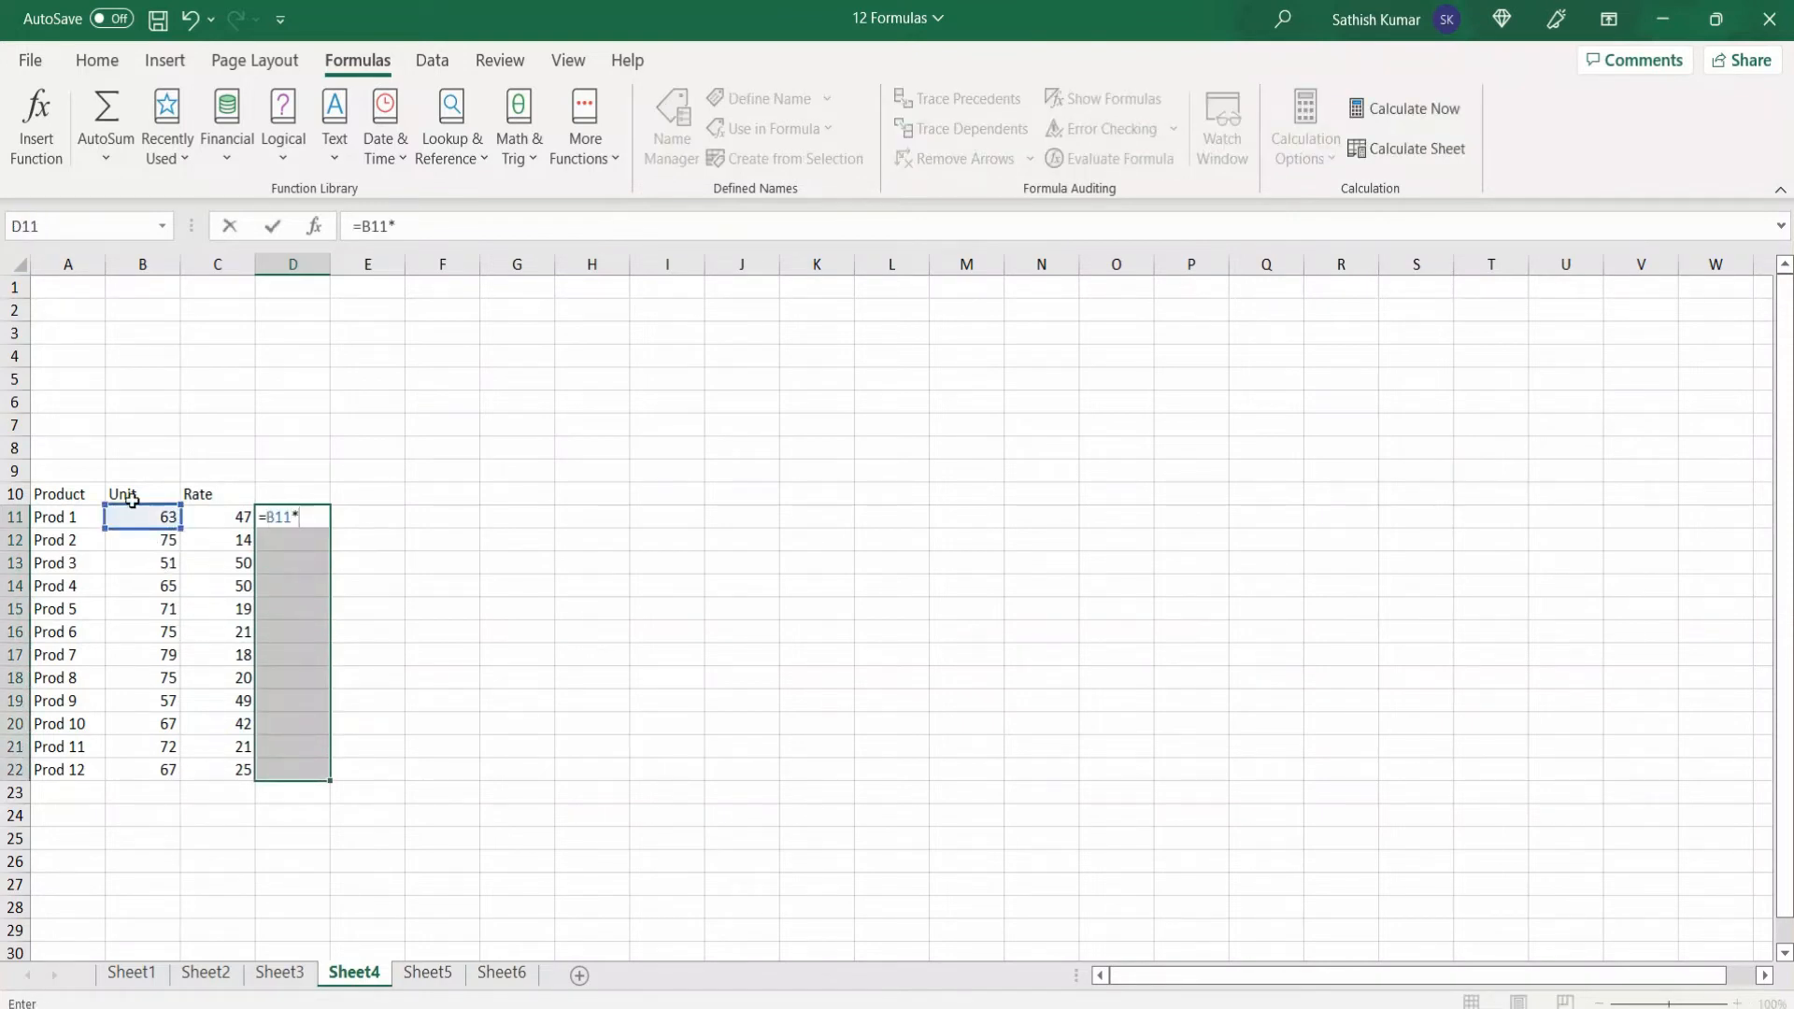
click(215, 520)
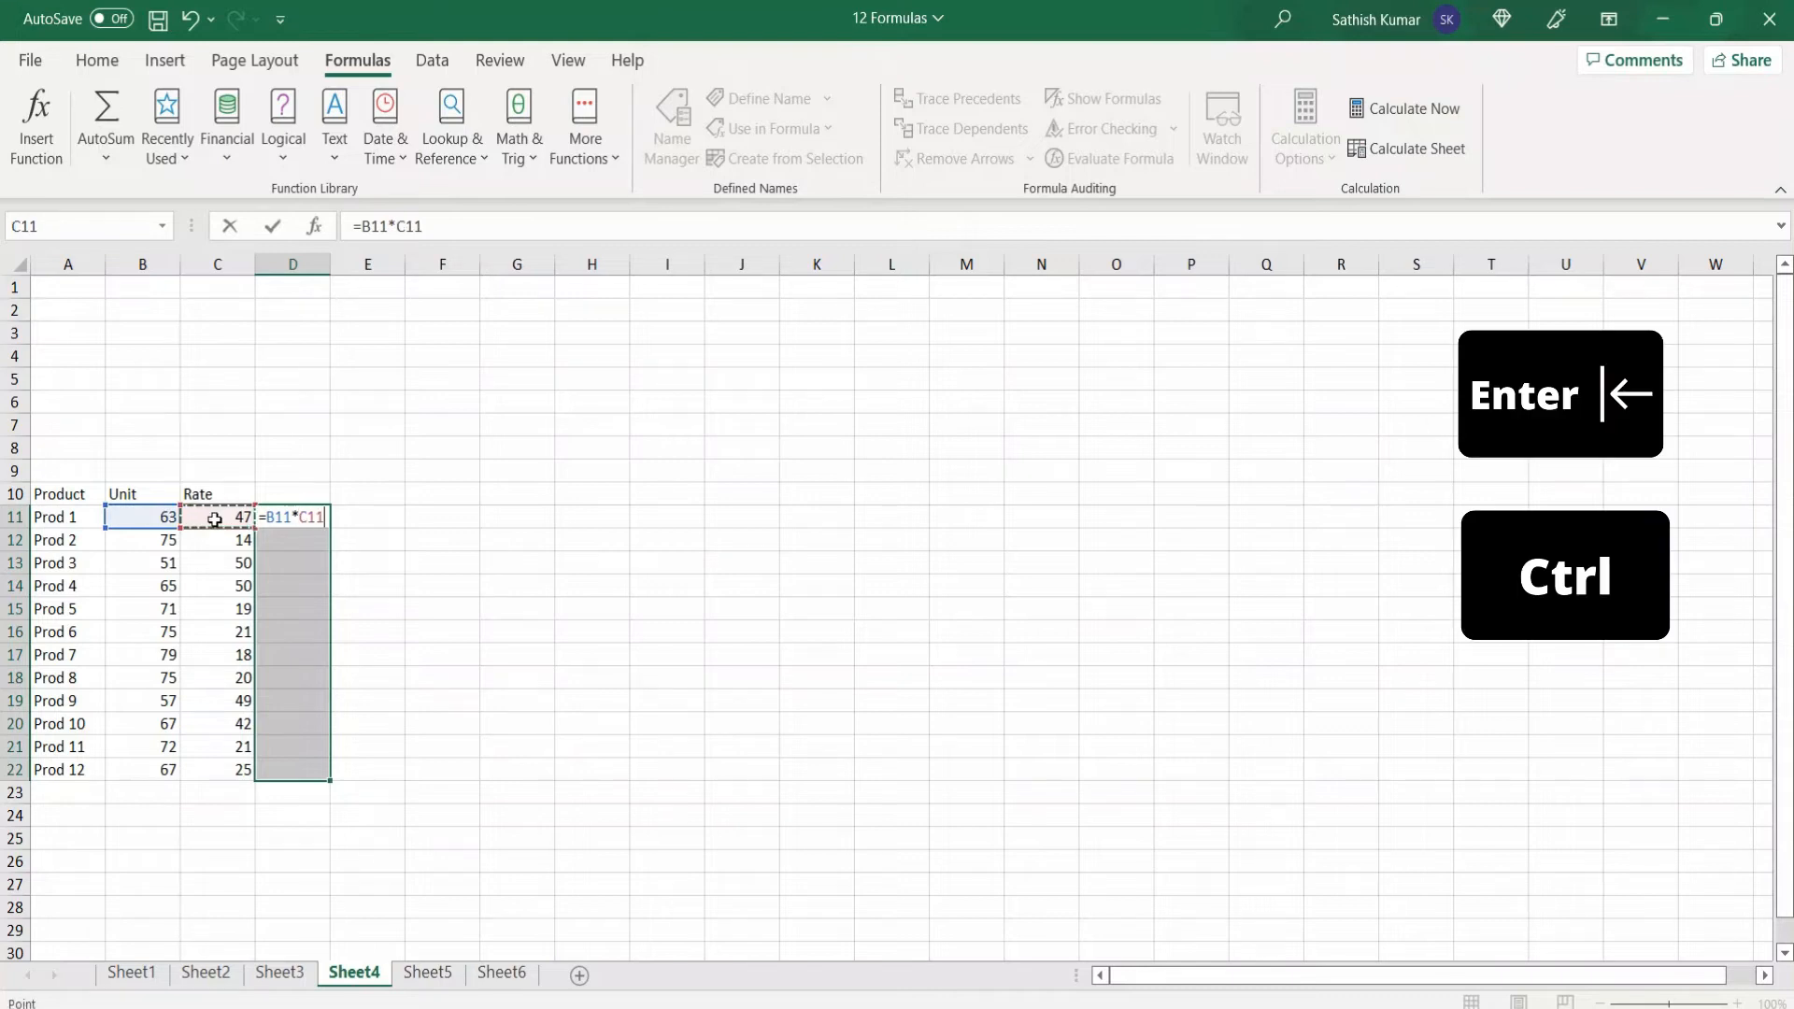
key(ctrl+Return)
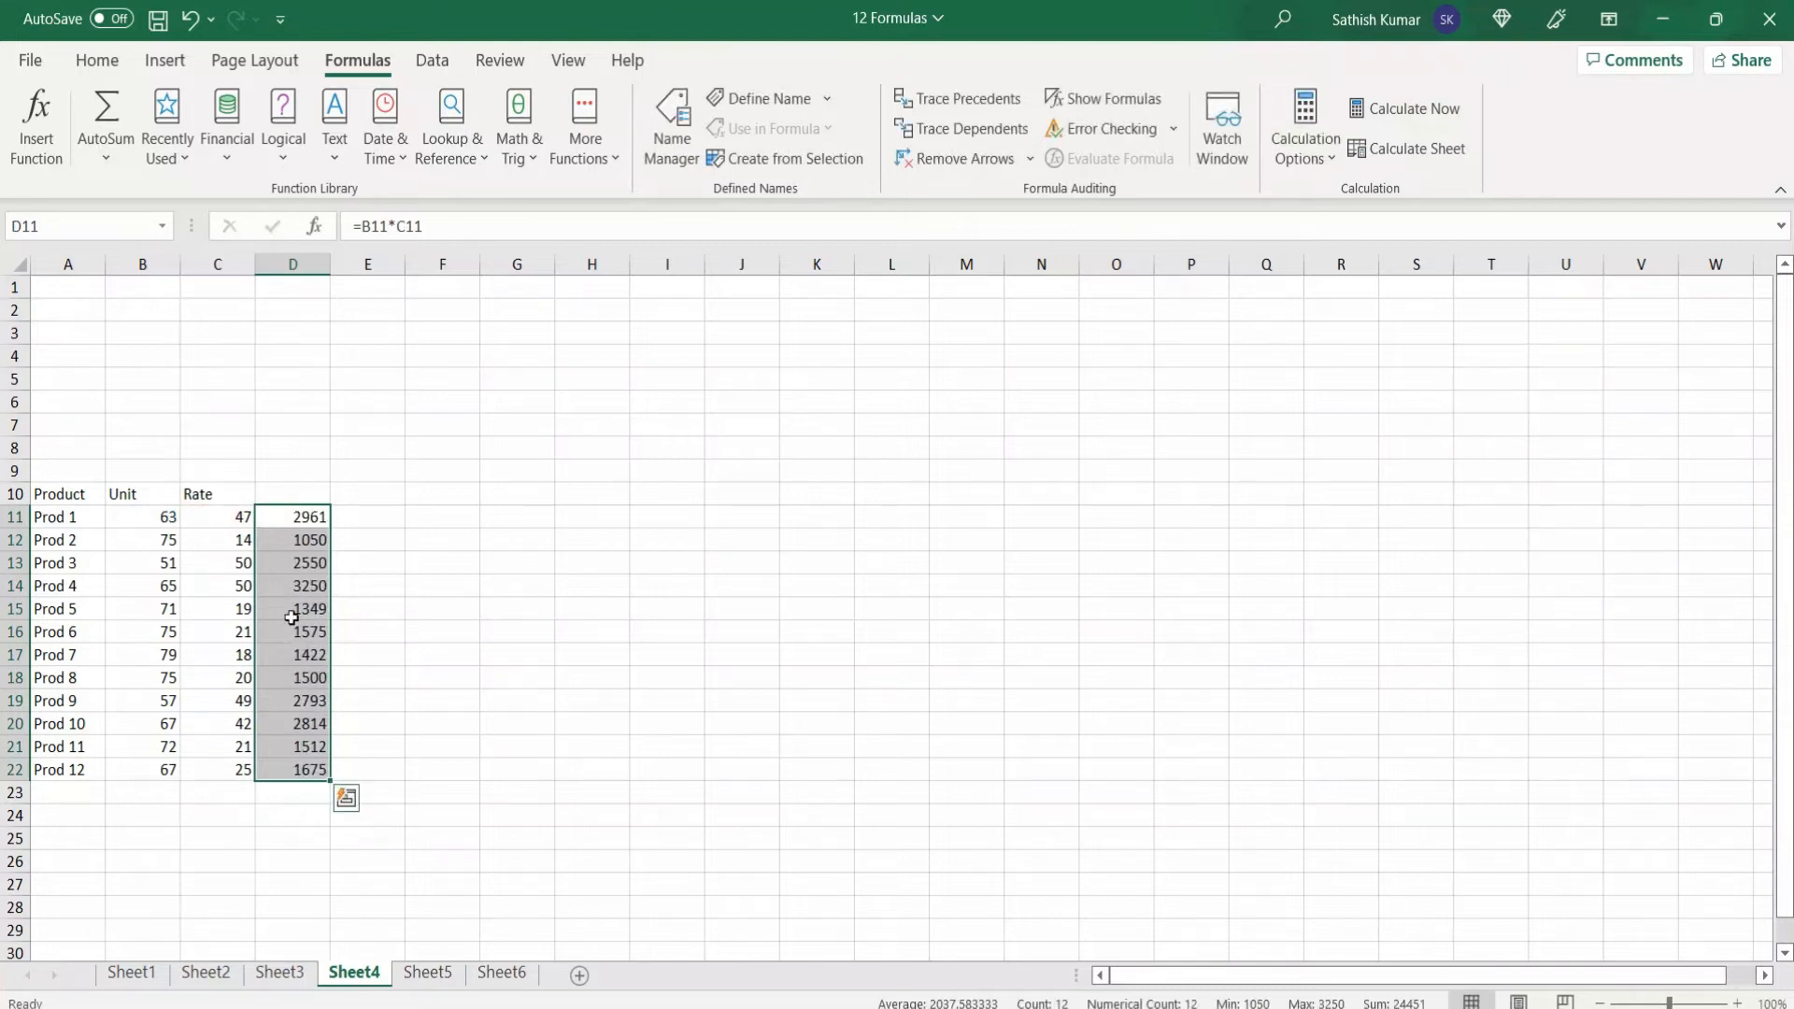
Step: Add a grand total of D11:D22 in D23 with AutoSum and check the formula in that cell
click(297, 794)
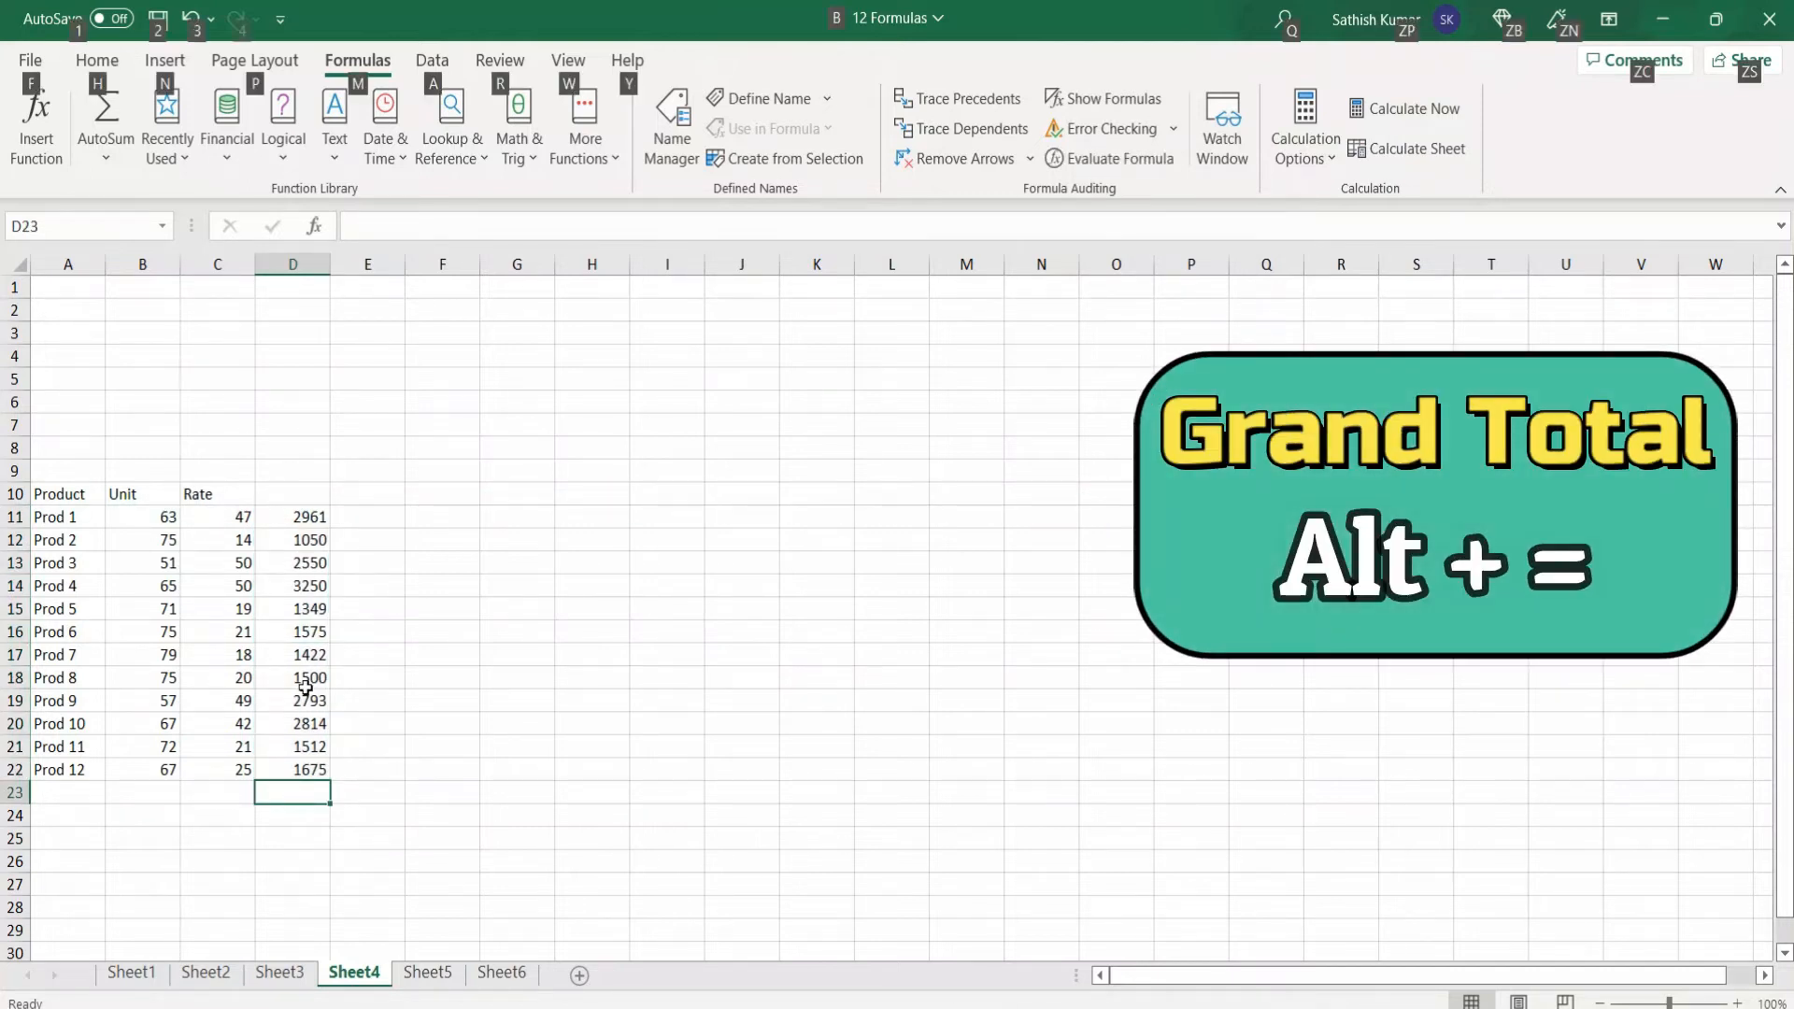
key(alt+equal)
key(Return)
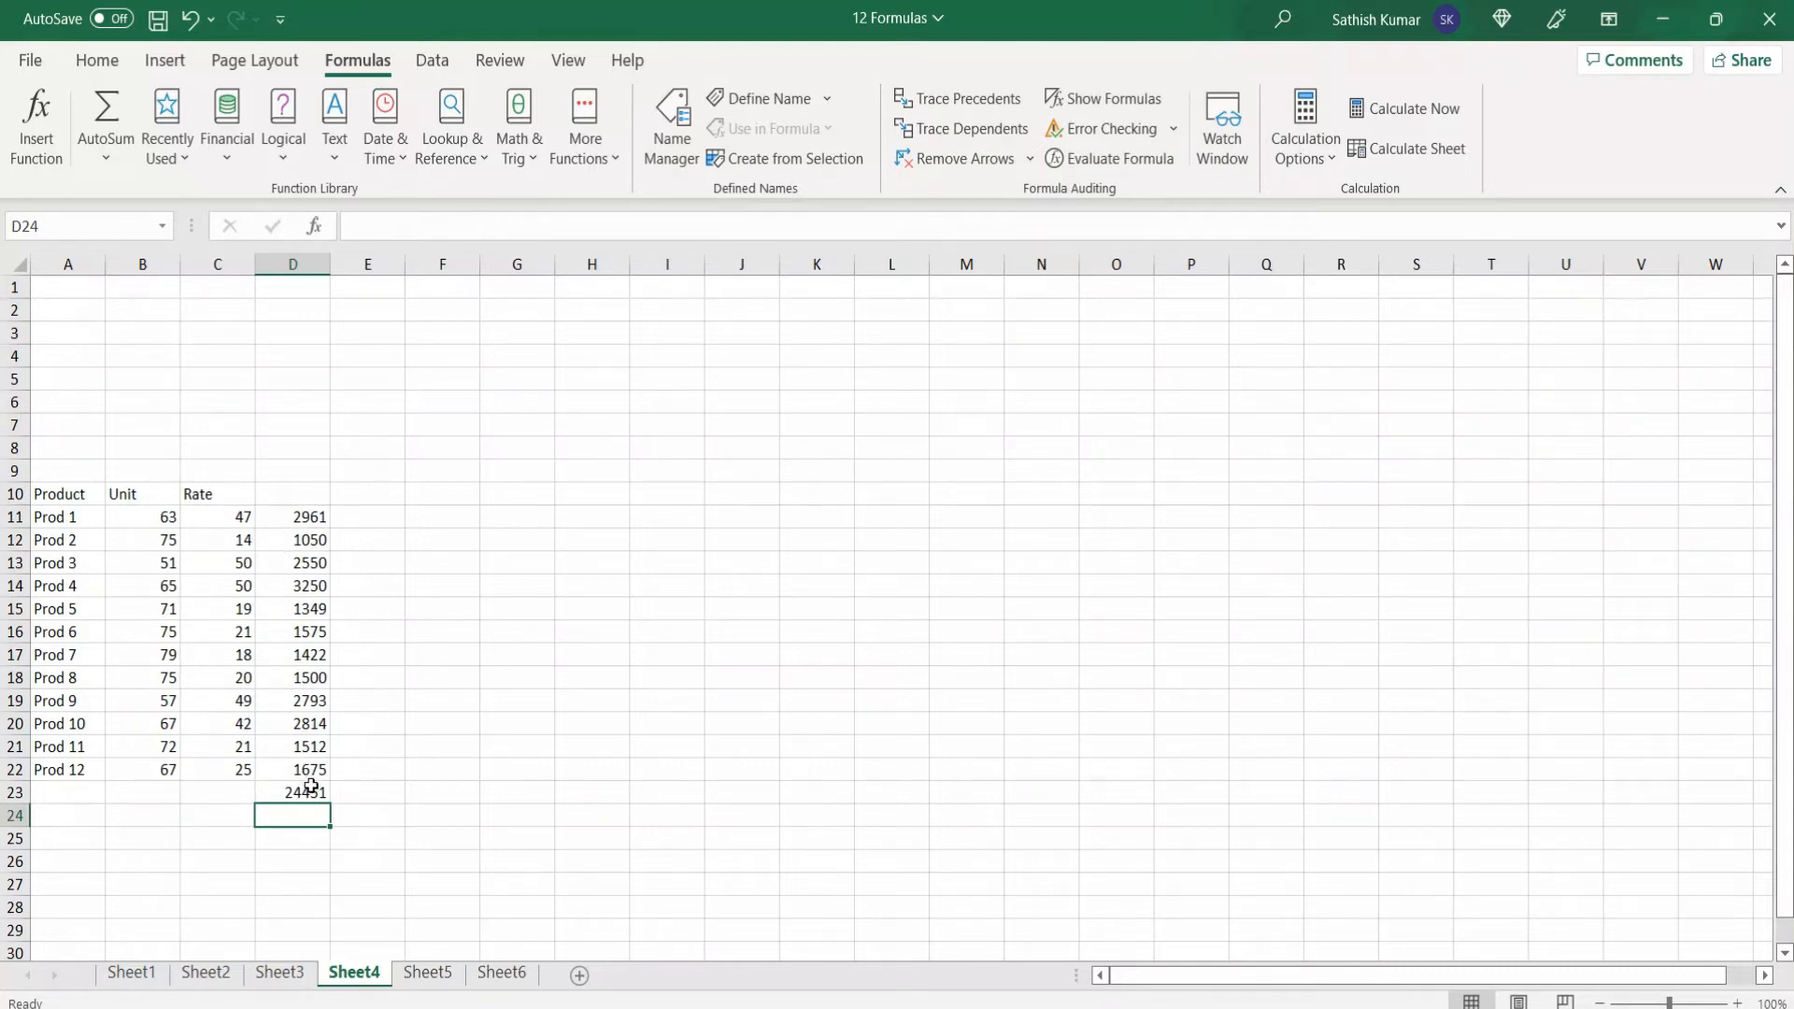
click(450, 745)
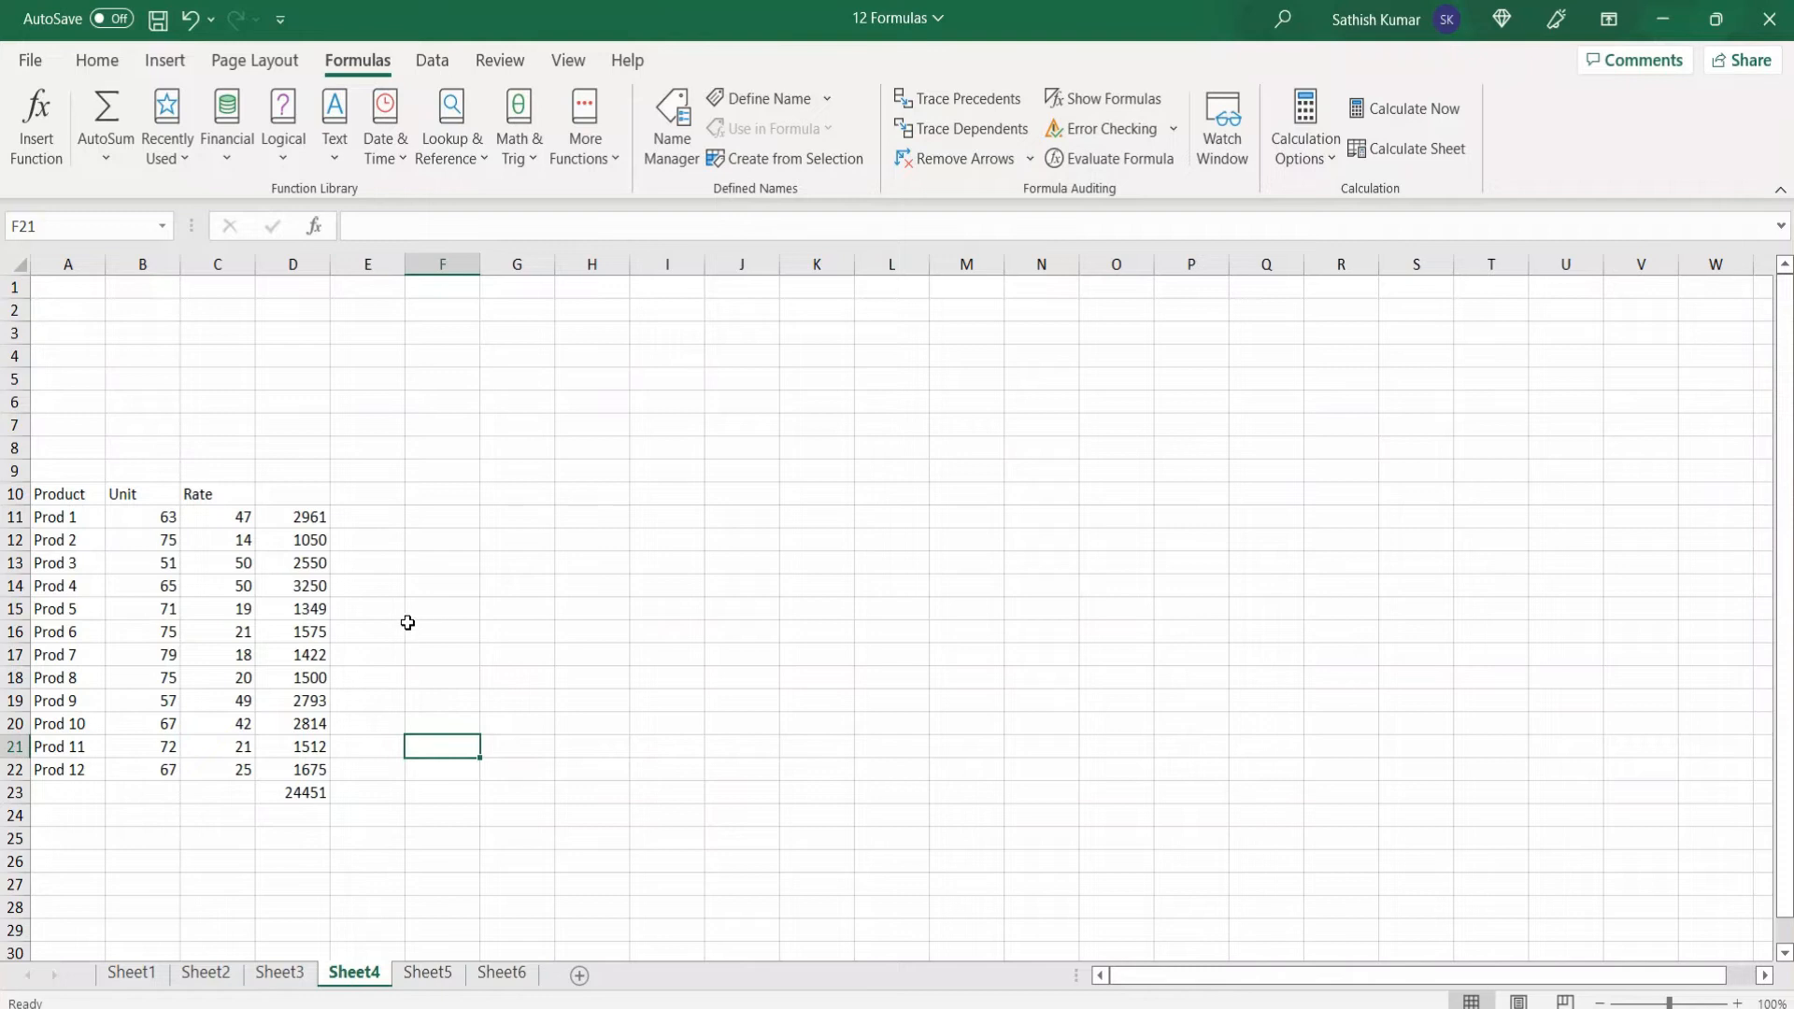
click(297, 793)
click(290, 521)
click(301, 793)
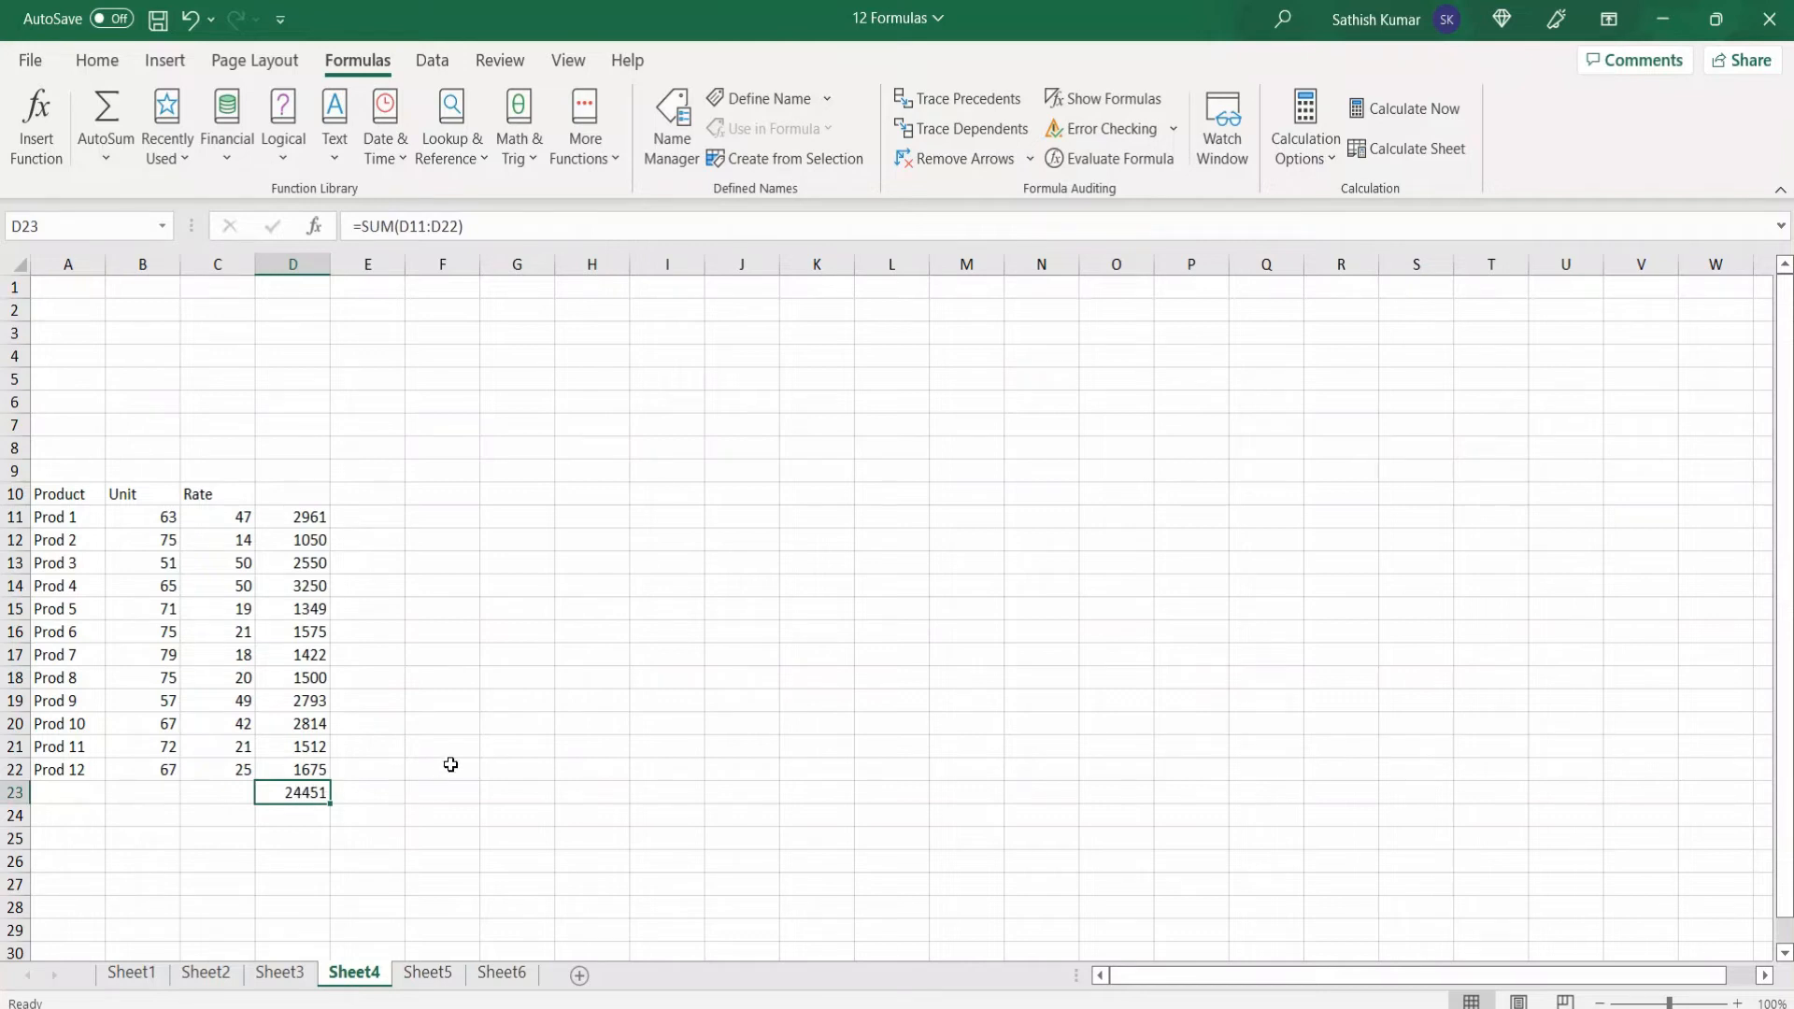
Step: Enter =SUM(B11:B22*C11:C22) in G23 as an array formula to get the grand total directly from Unit and Rate
click(511, 790)
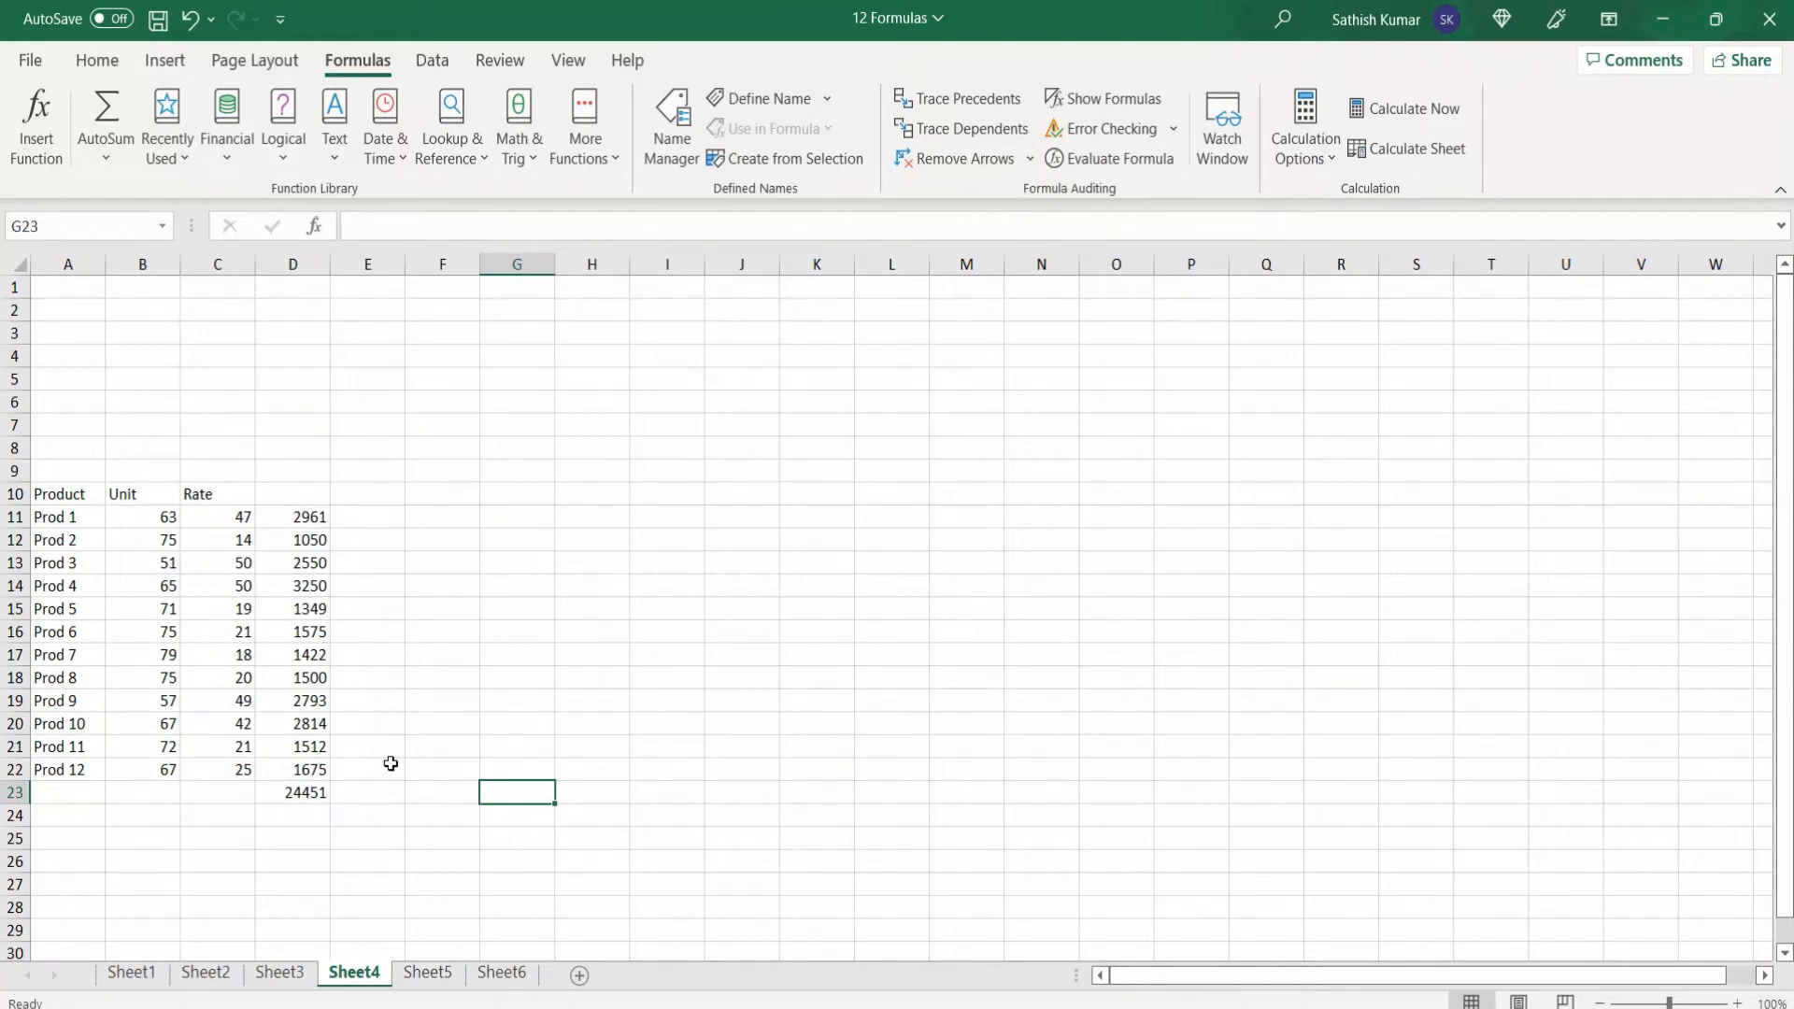
text(=su)
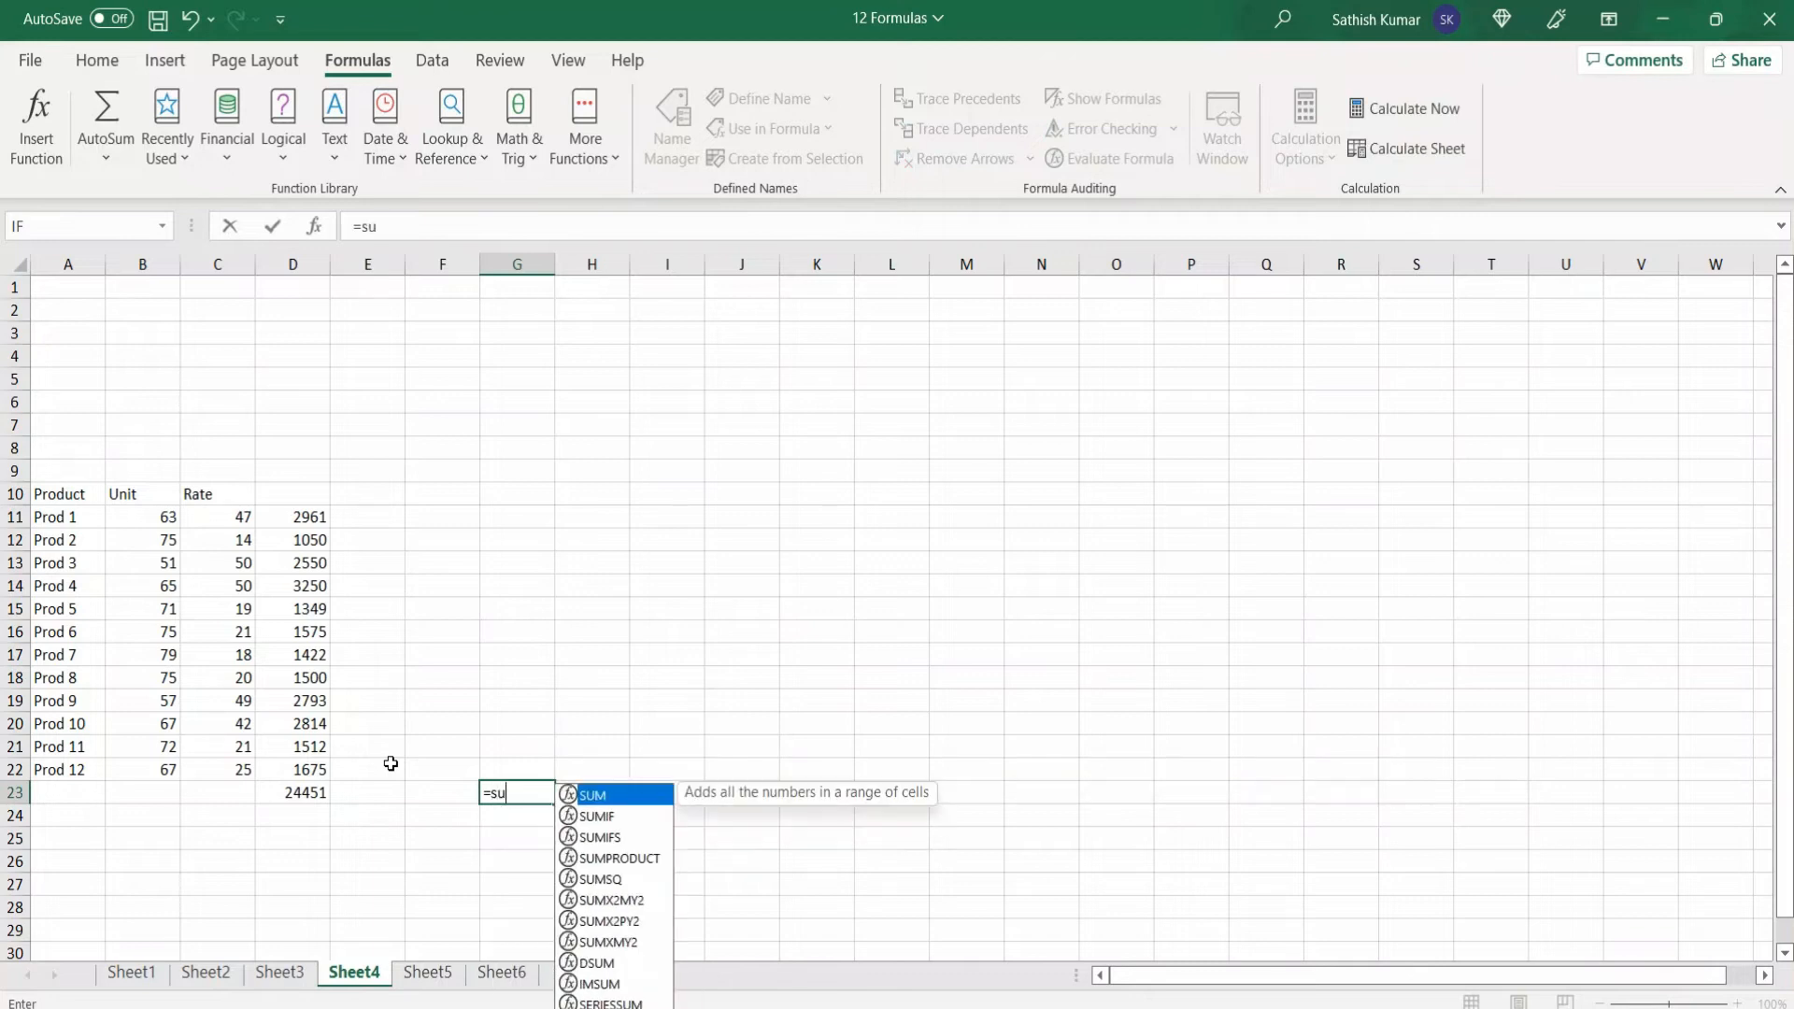
text(m()
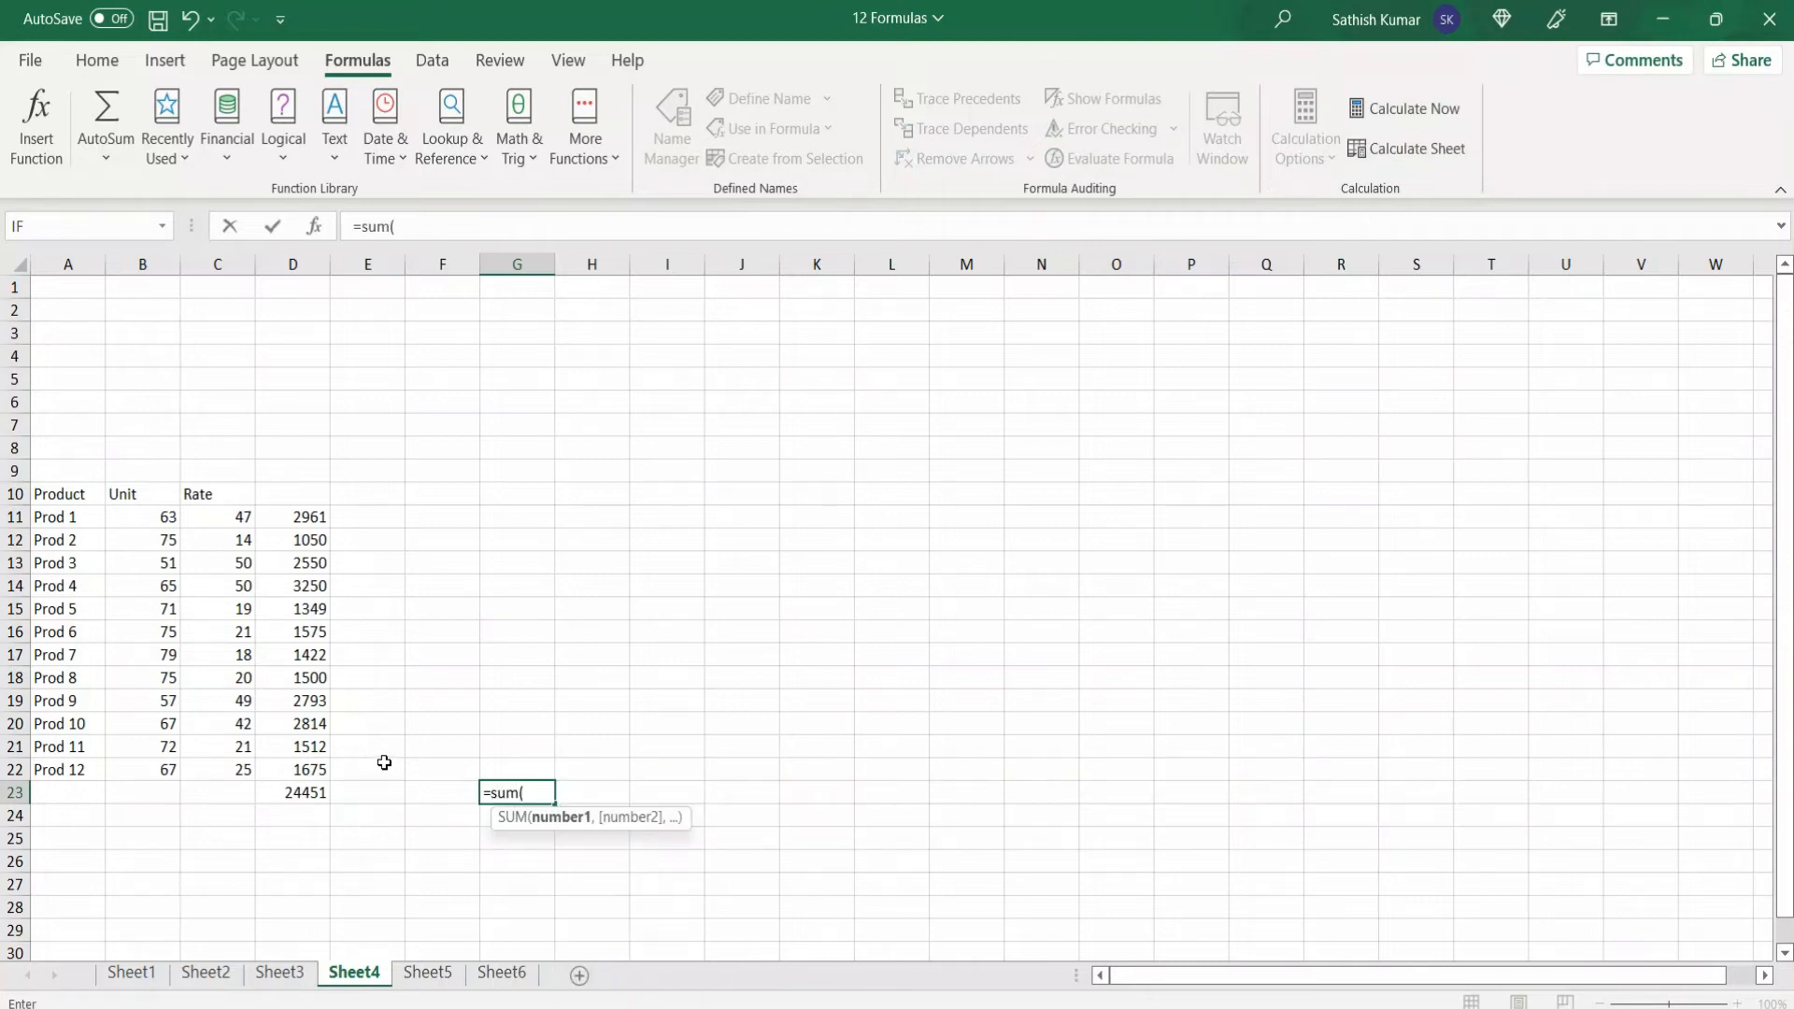
drag(127, 513, 152, 768)
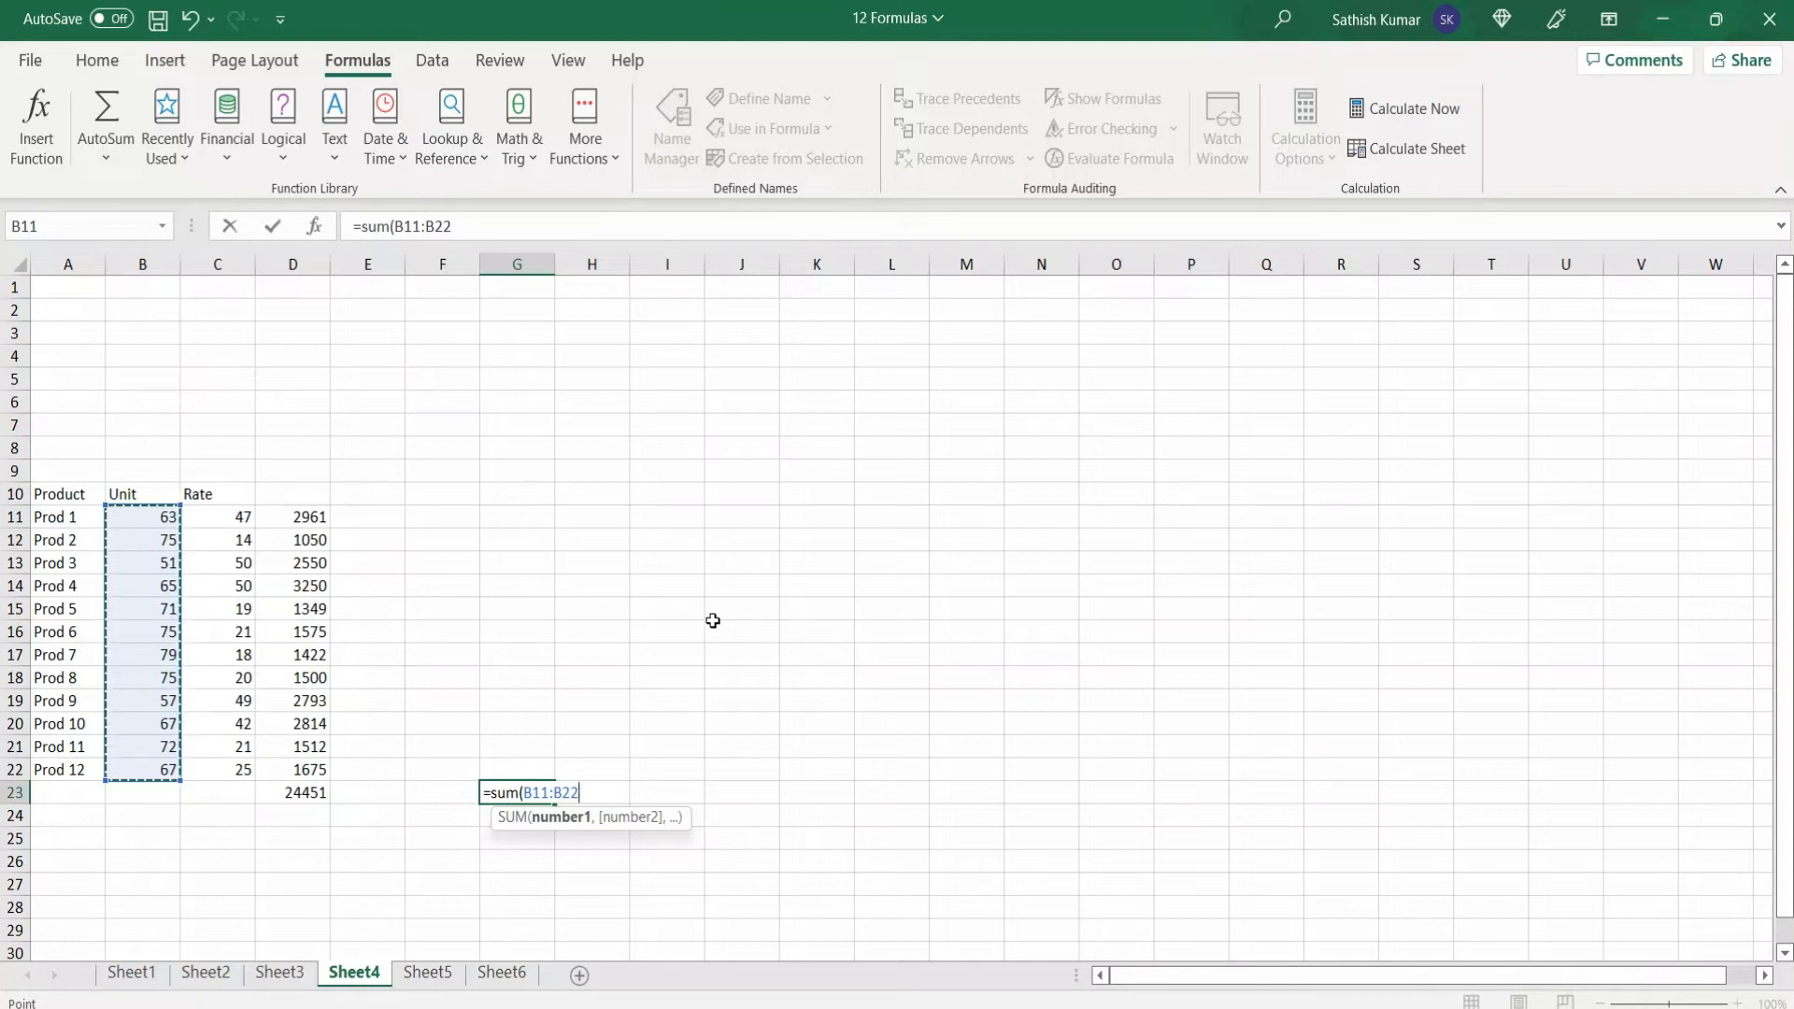
text(*)
drag(235, 510, 239, 768)
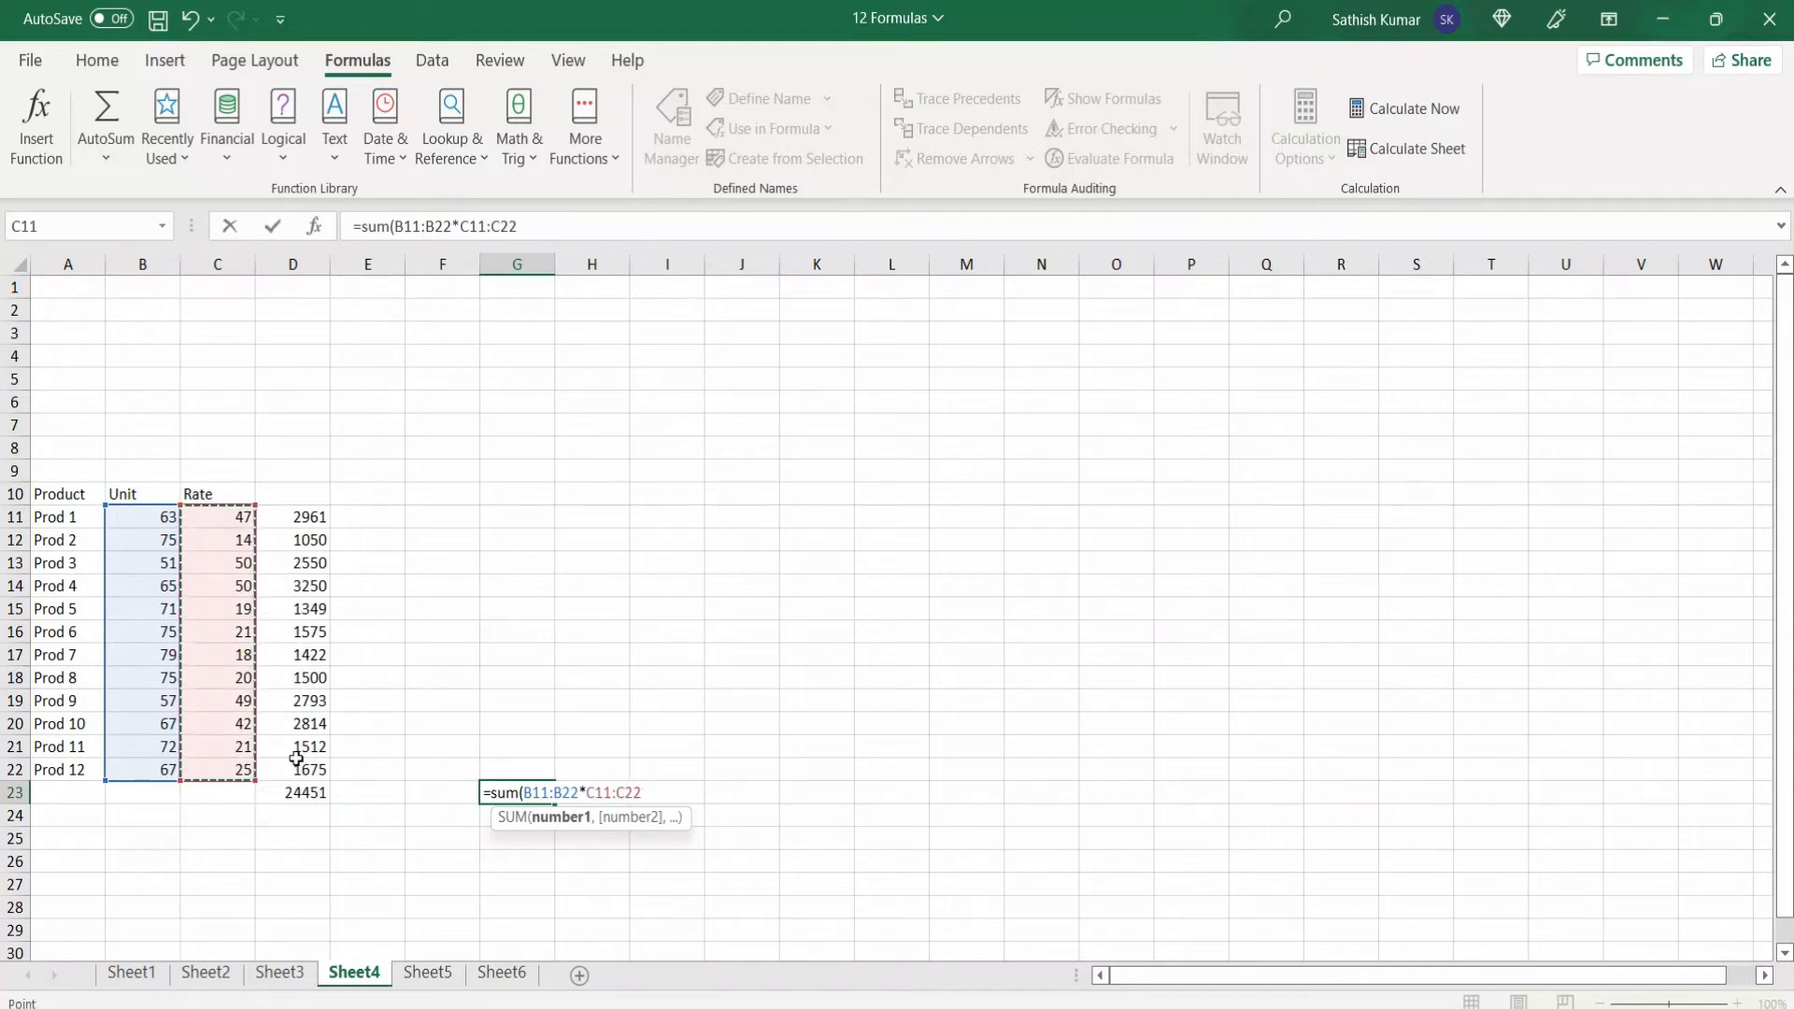
text())
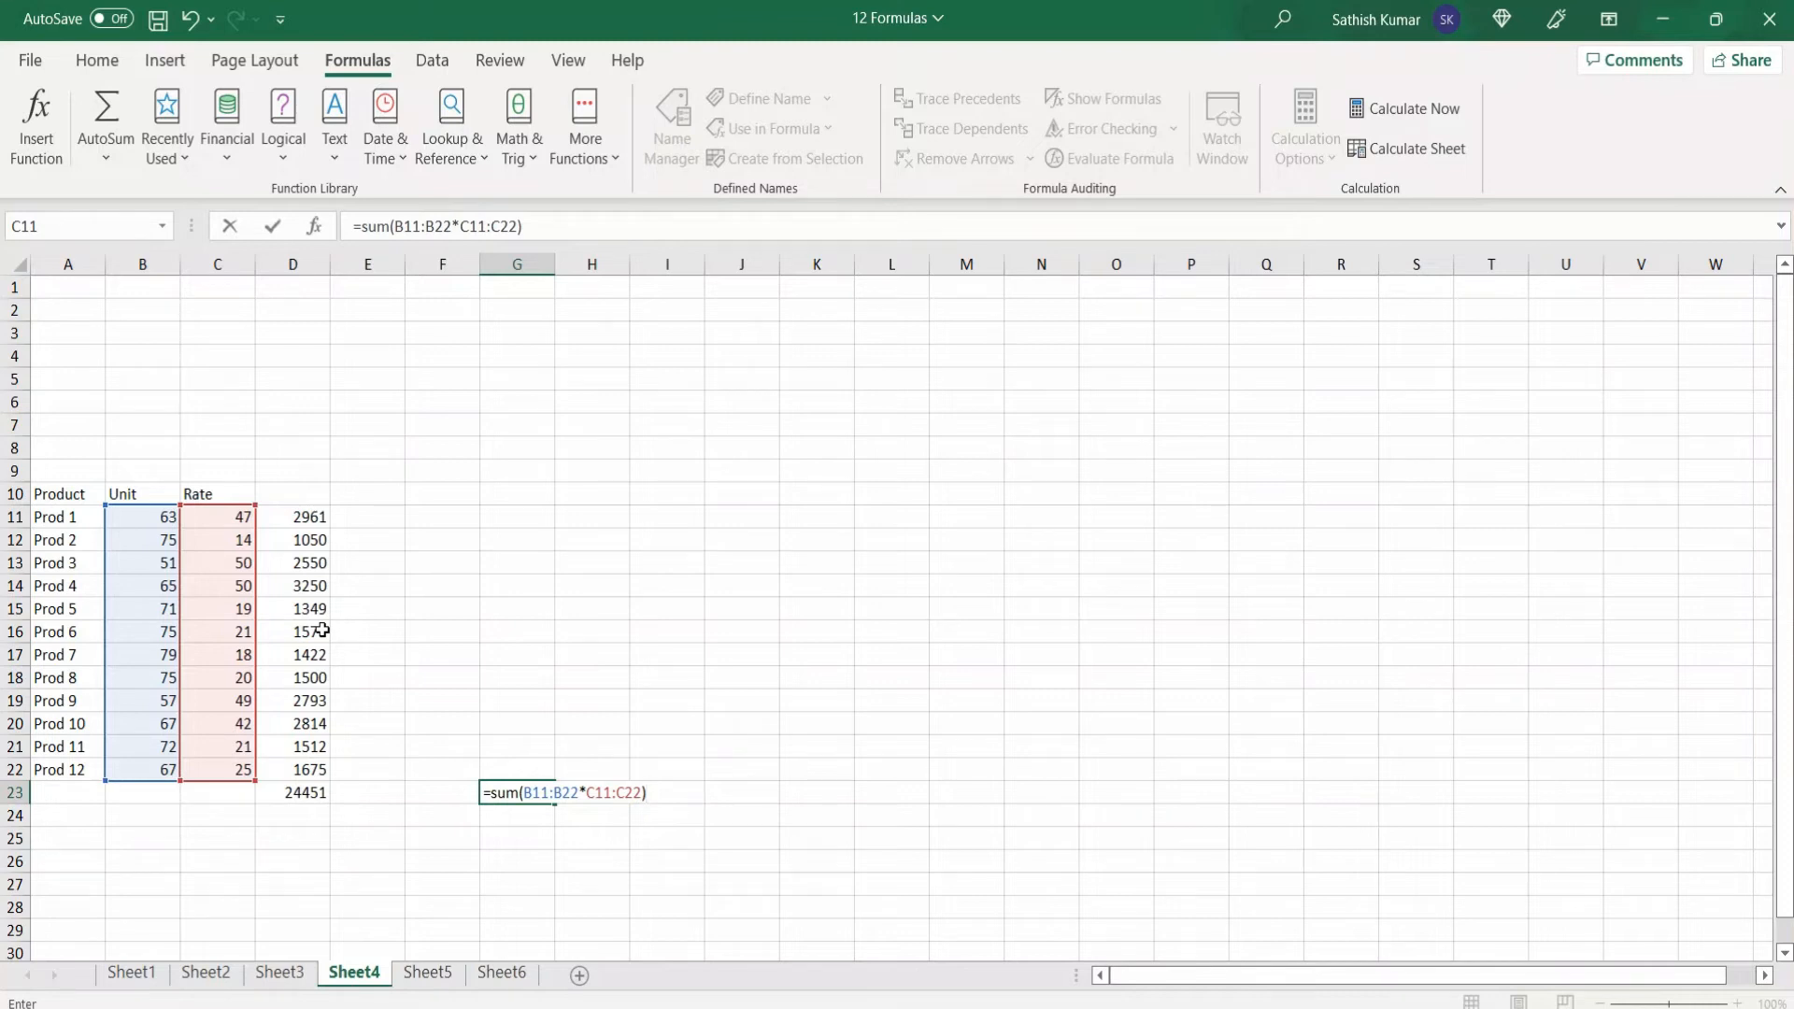
key(ctrl+shift+Return)
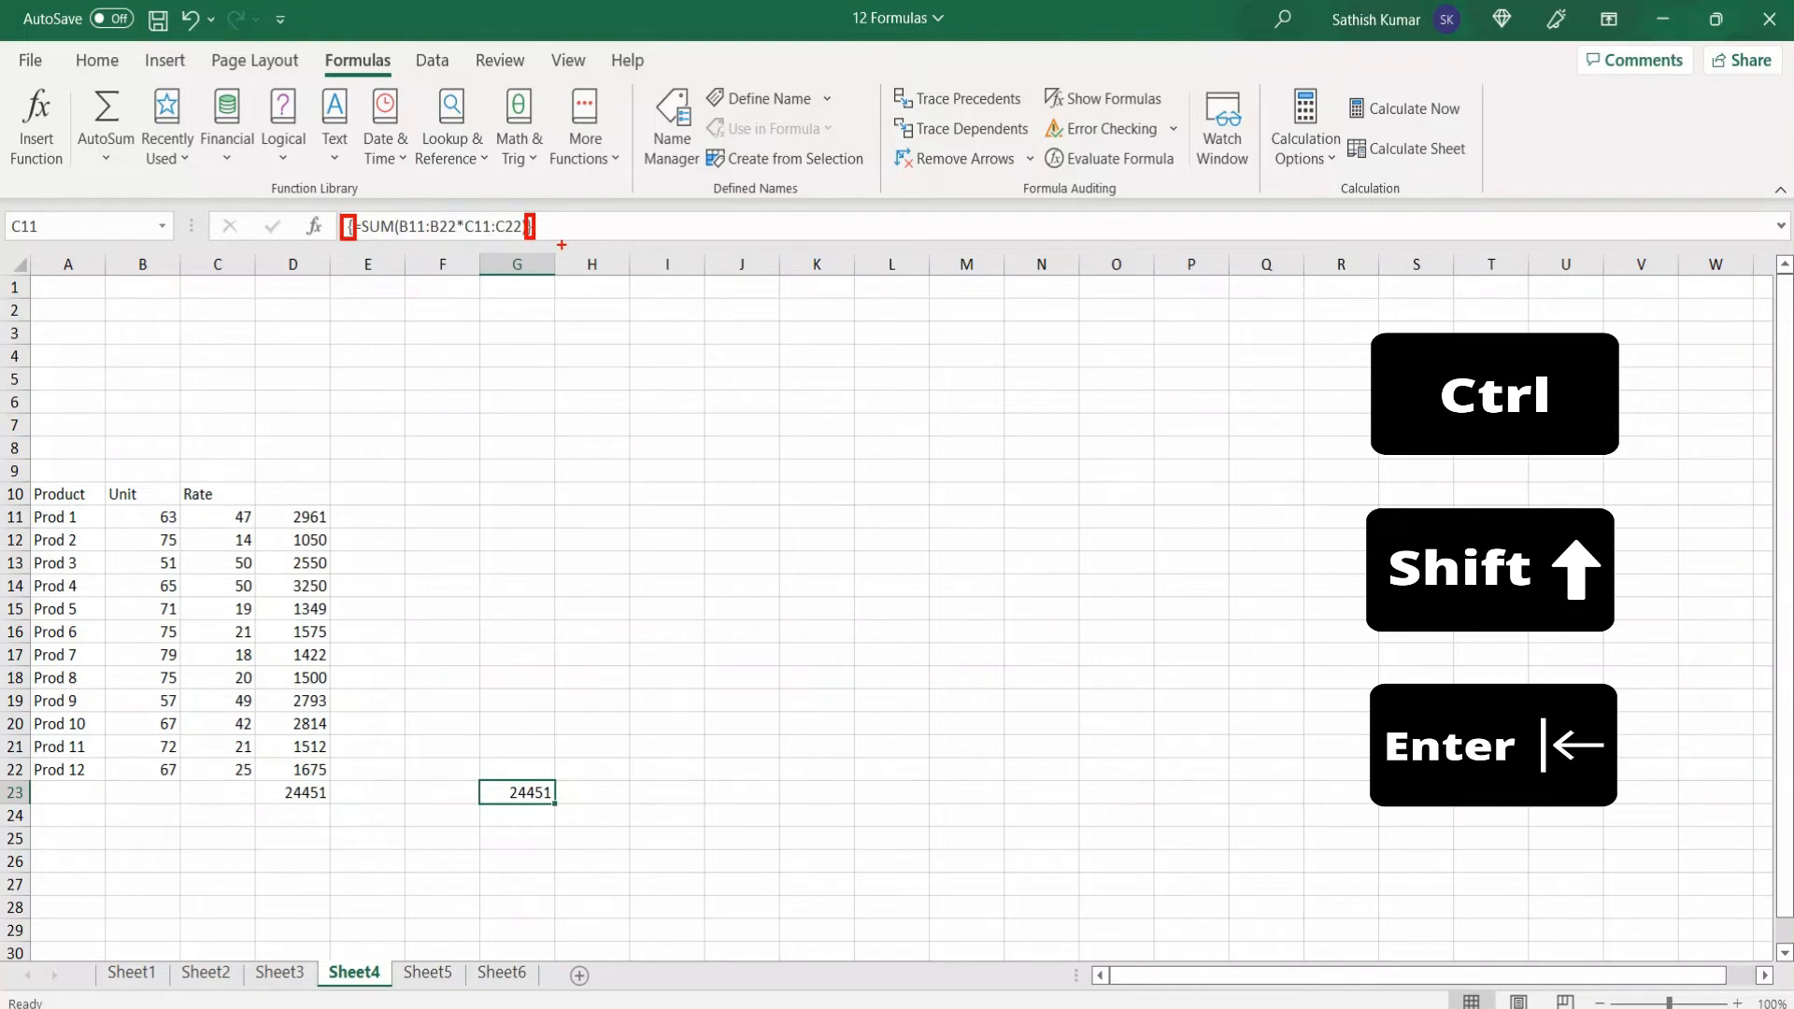
Step: Open Sheet5 and enter the q1qty times Rate formula =B4*G4 in H4 under q1Sales
click(430, 974)
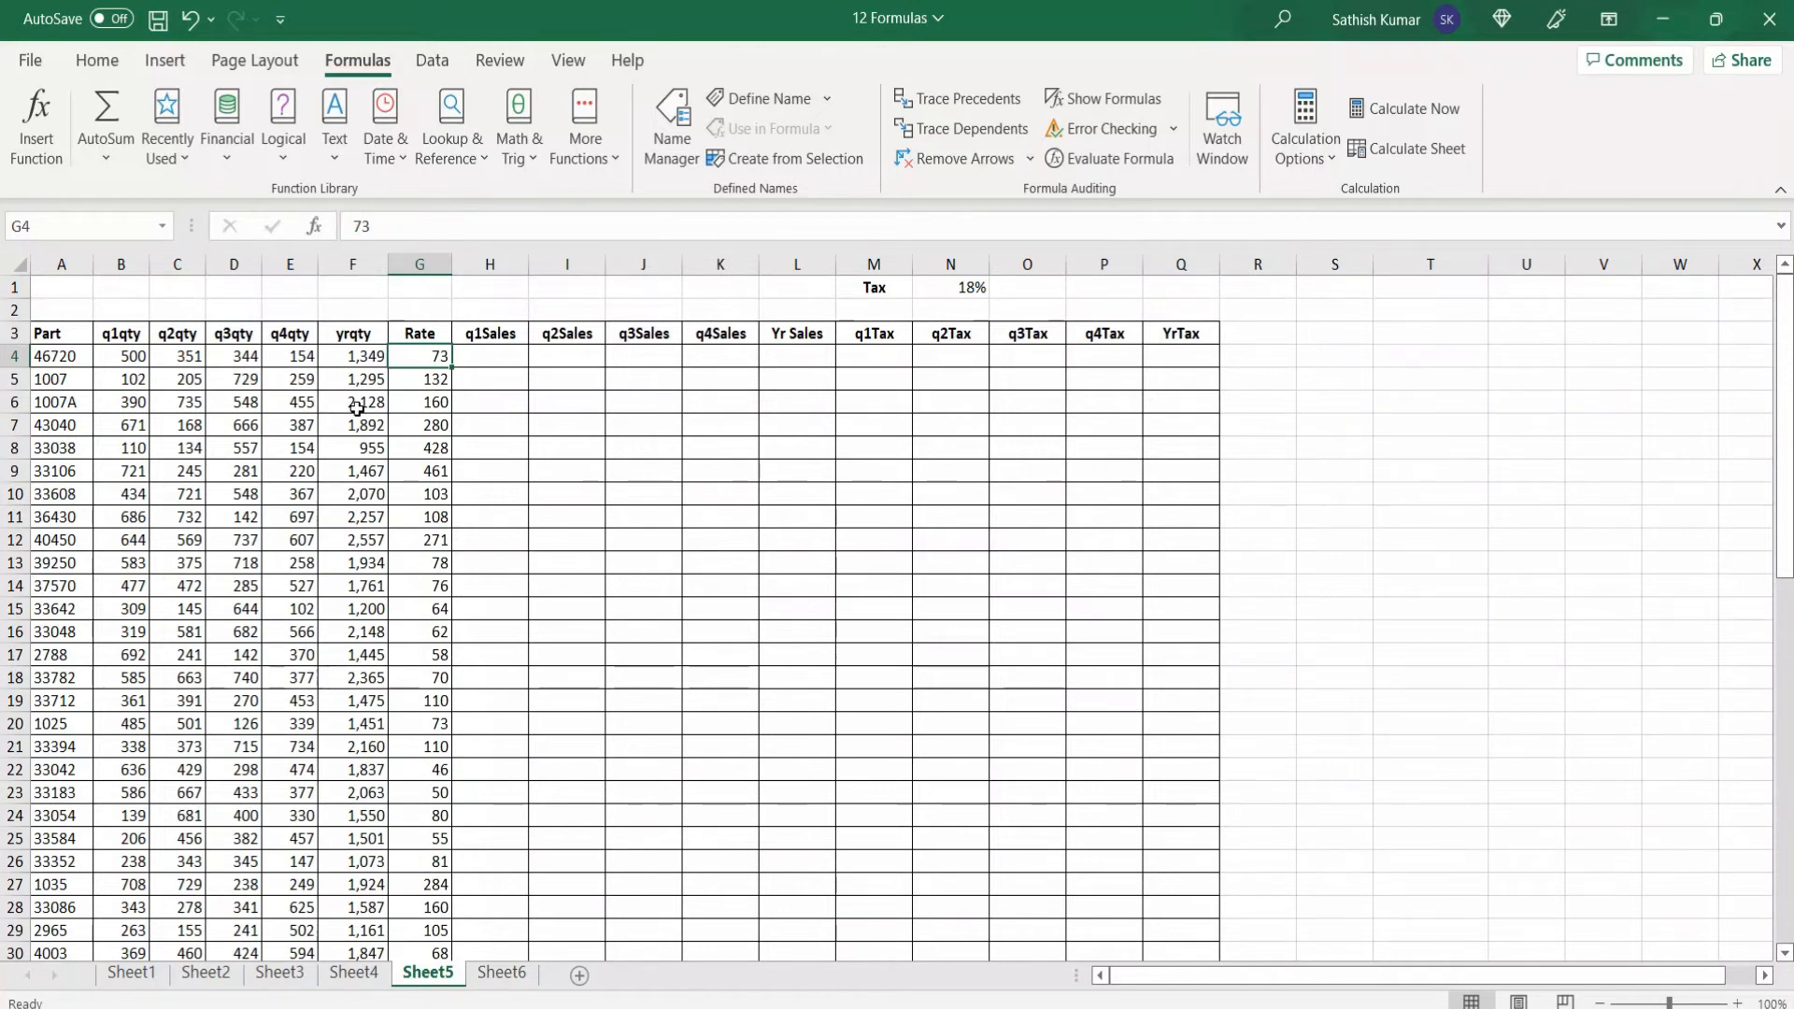
click(487, 360)
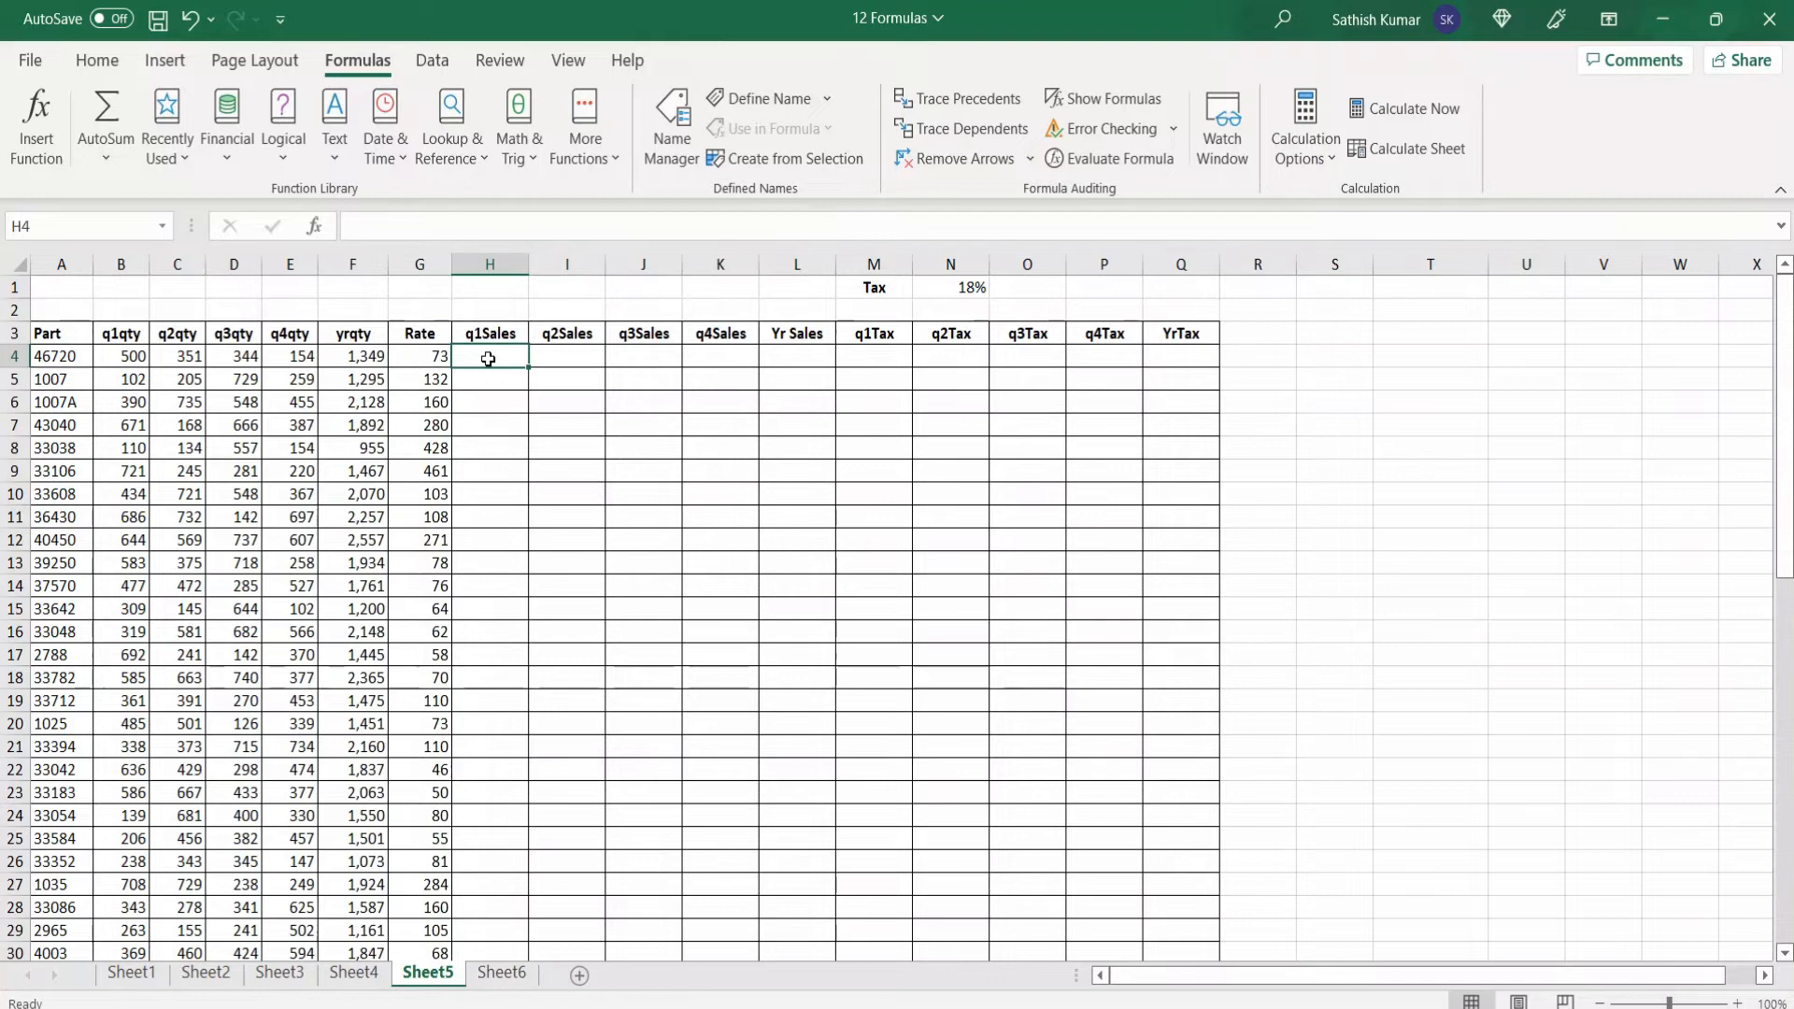
text(=)
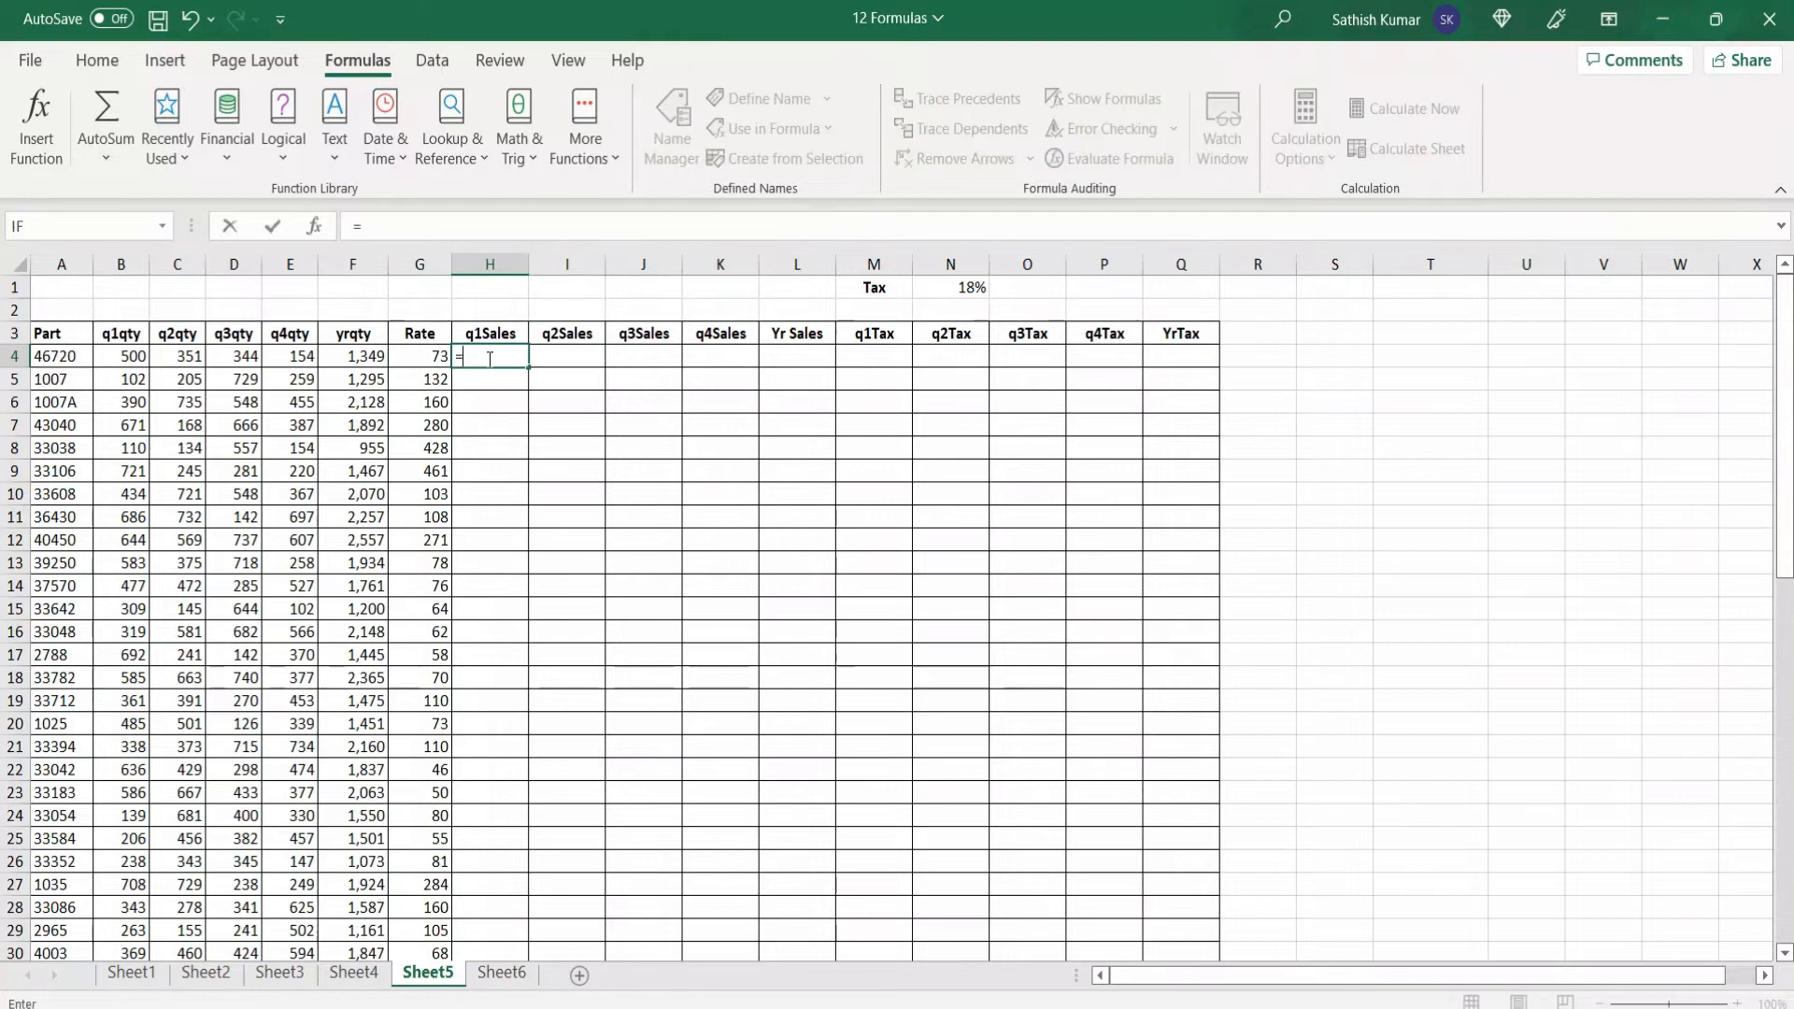
click(132, 356)
text(*)
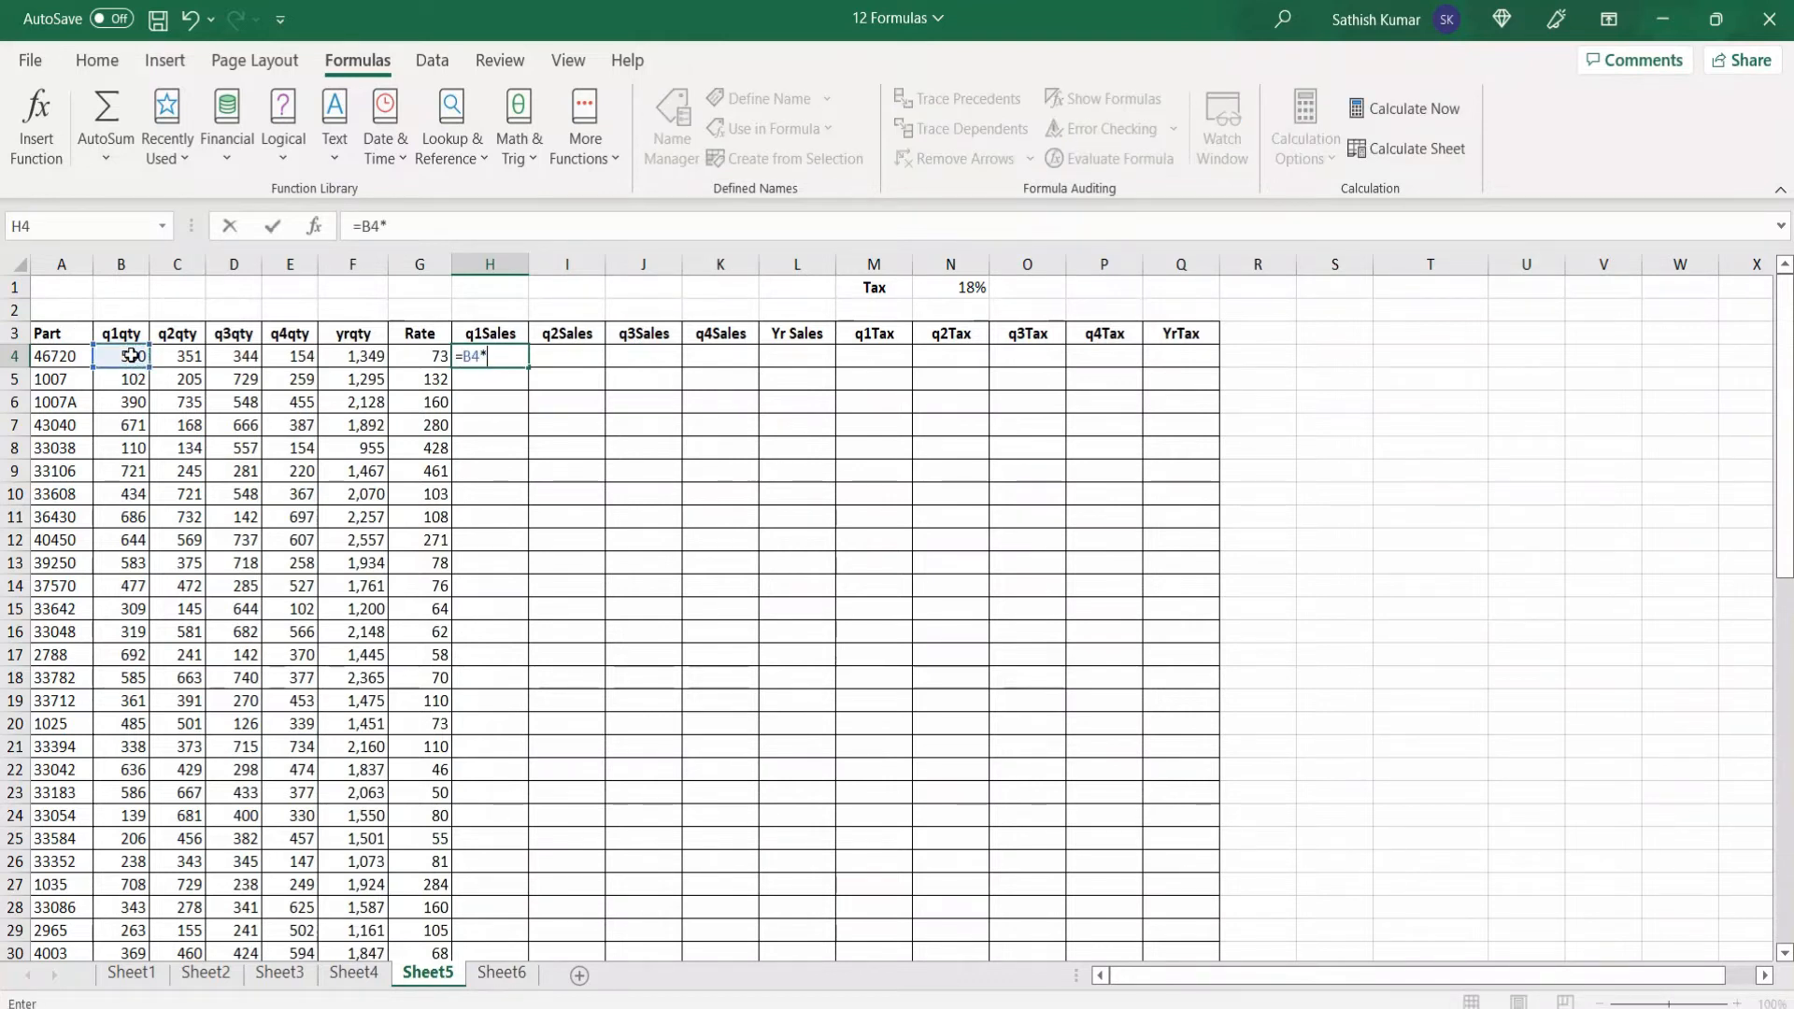
click(422, 356)
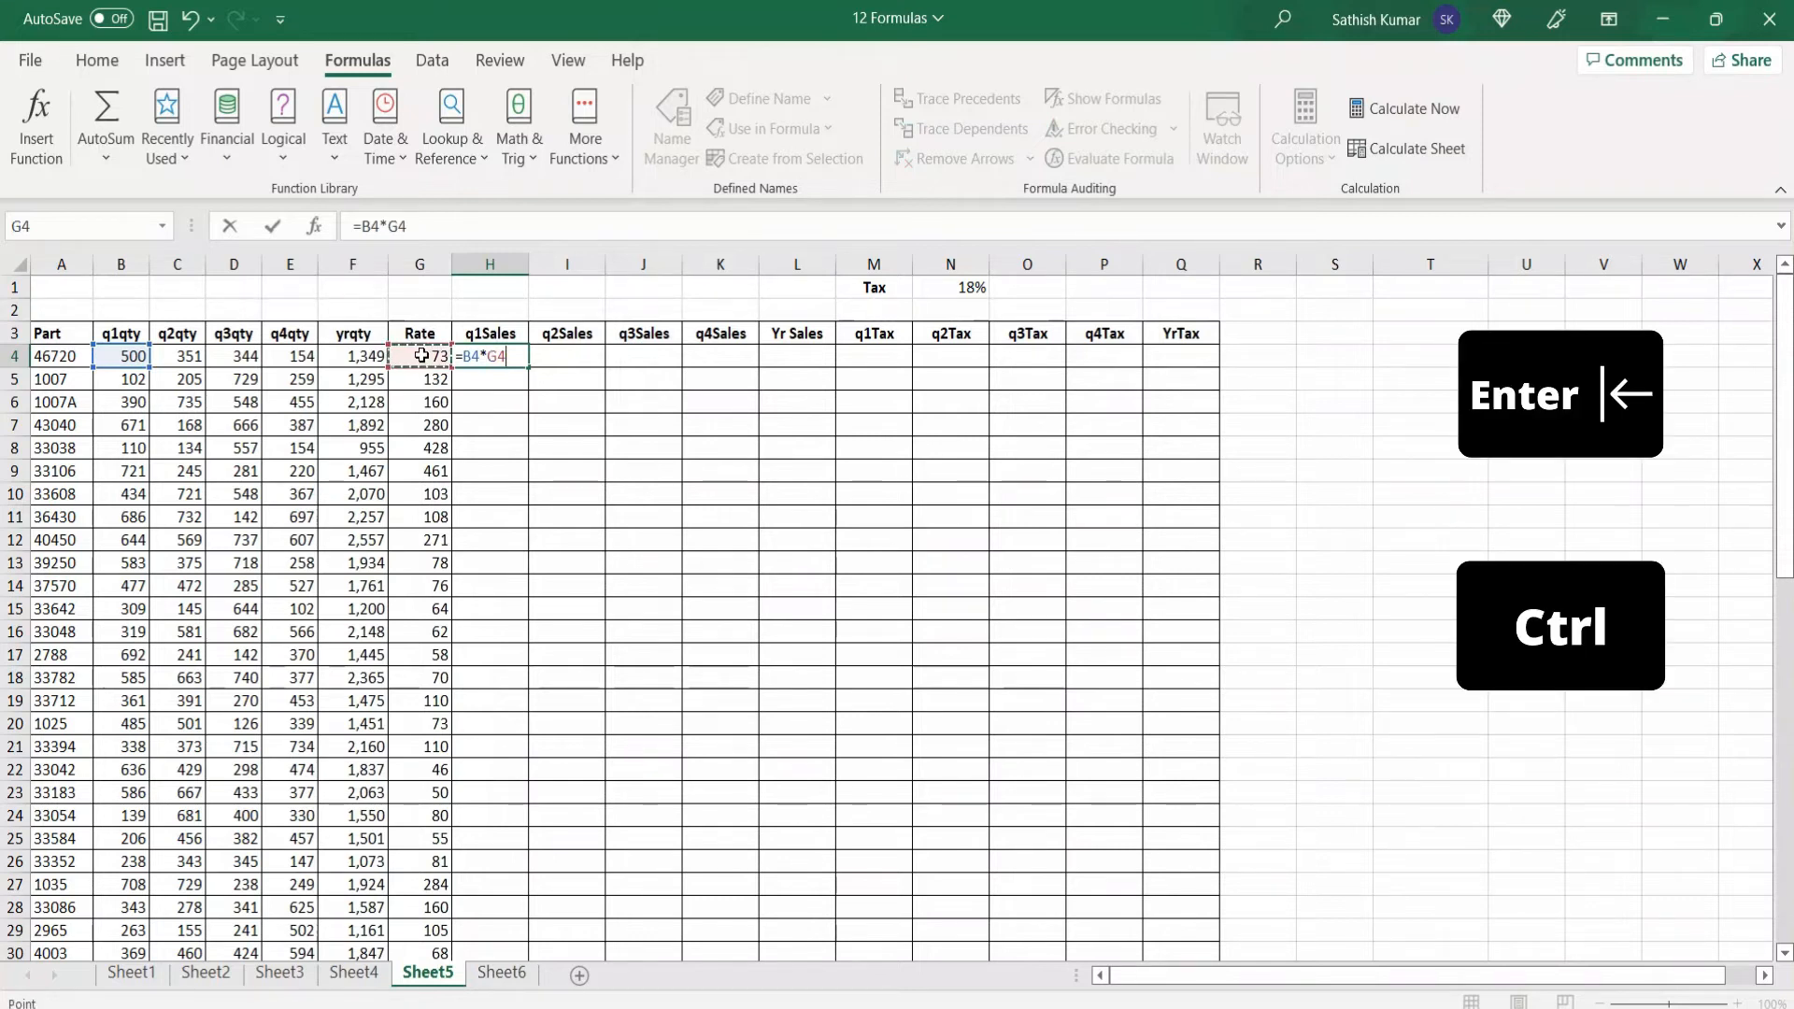
key(ctrl+Return)
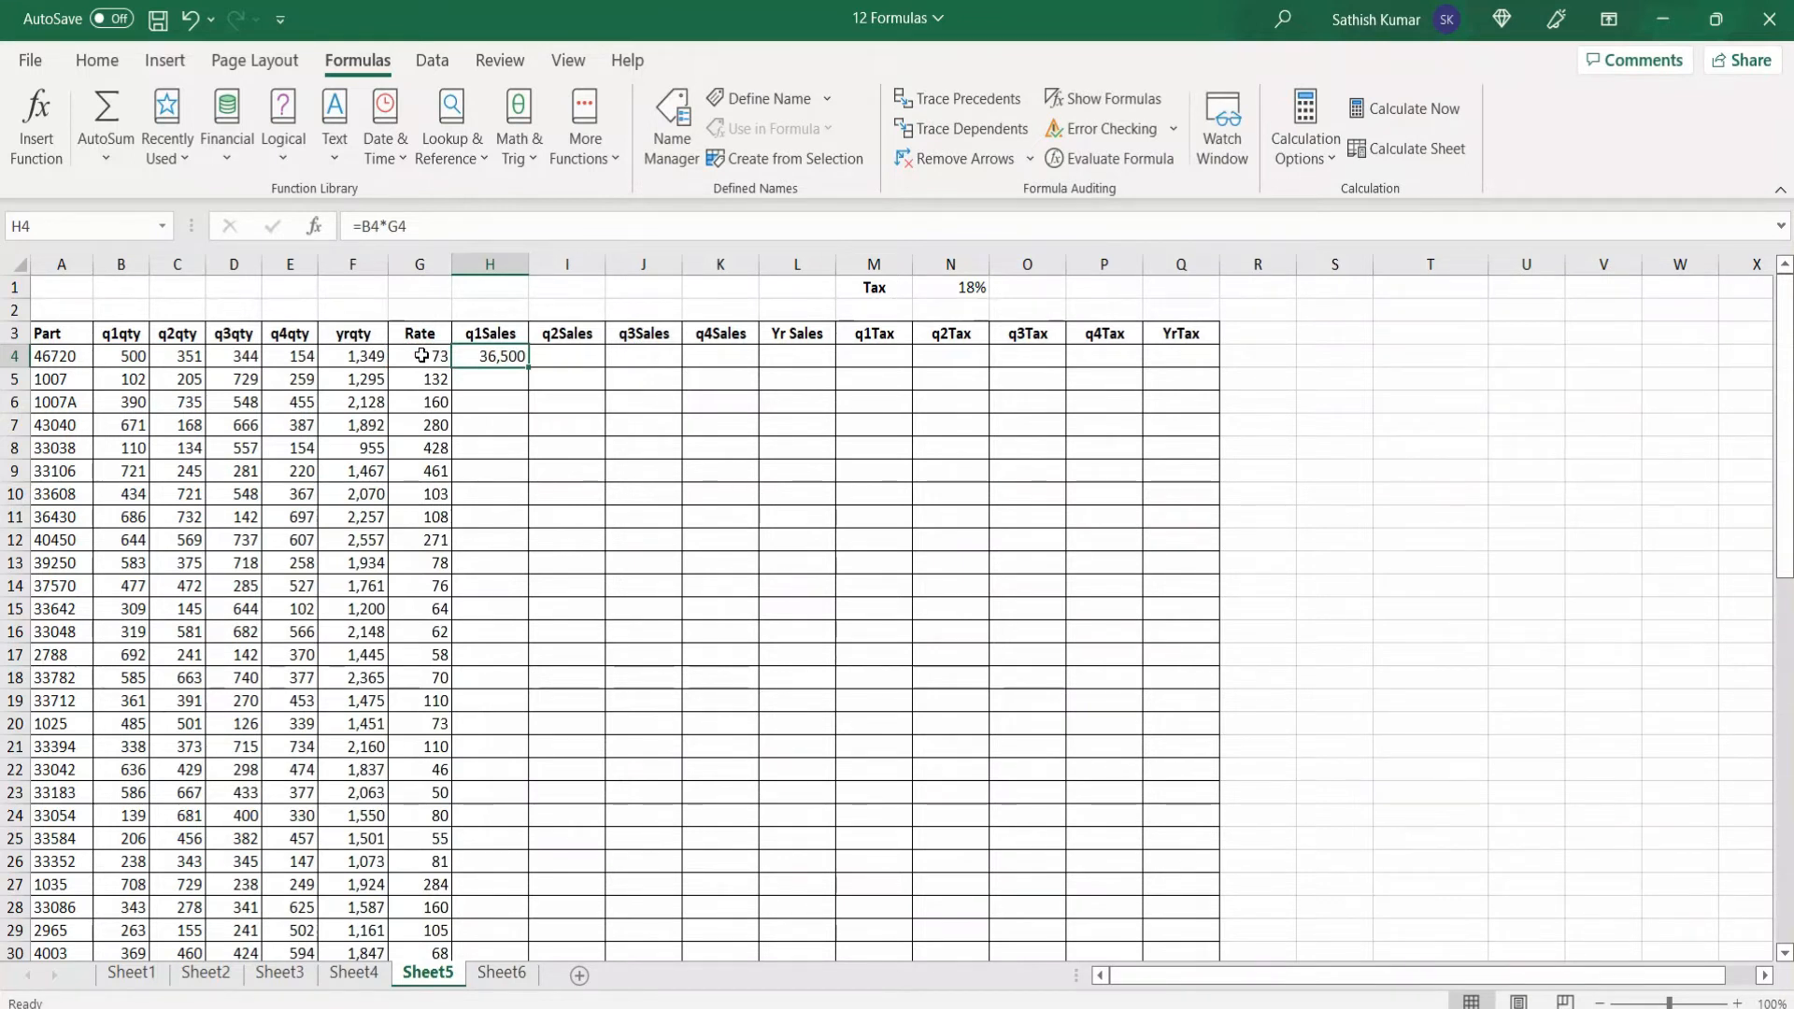
Step: Copy the H4 formula across to Yr Sales in L4 and fill it down all the part rows
key(shift+Right)
key(shift+Right)
key(shift+Right)
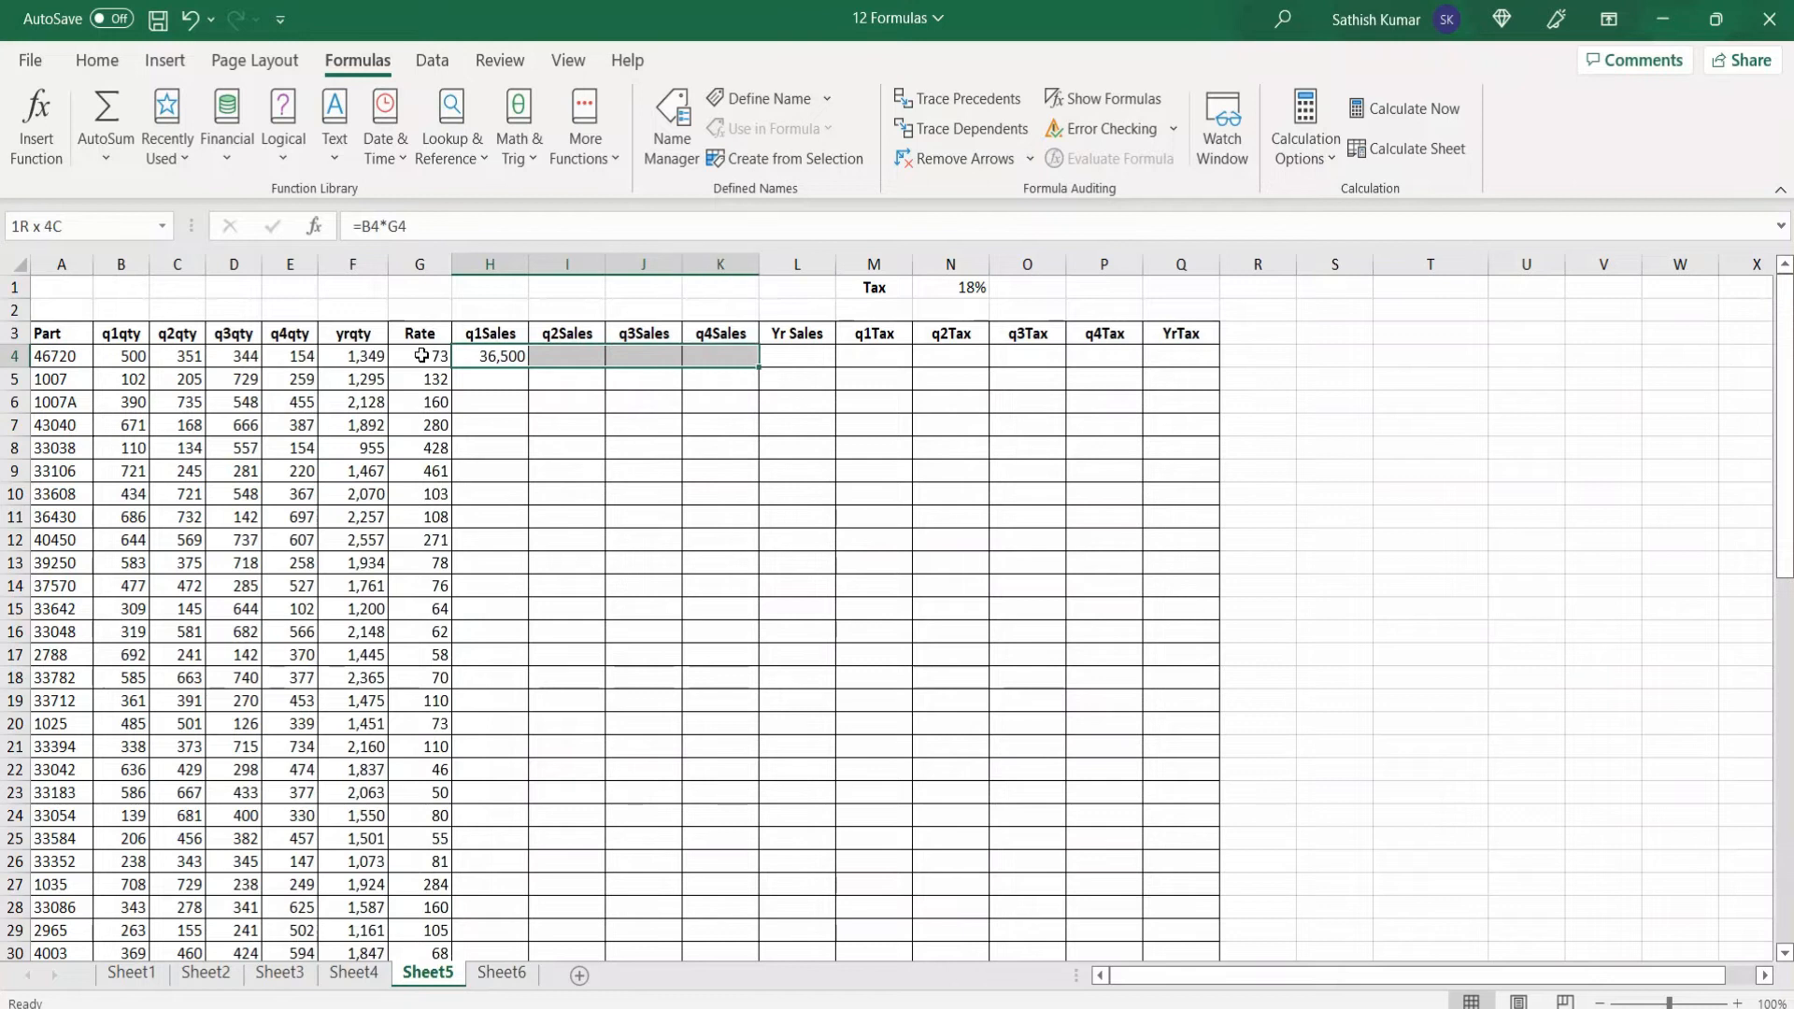
key(shift+Right)
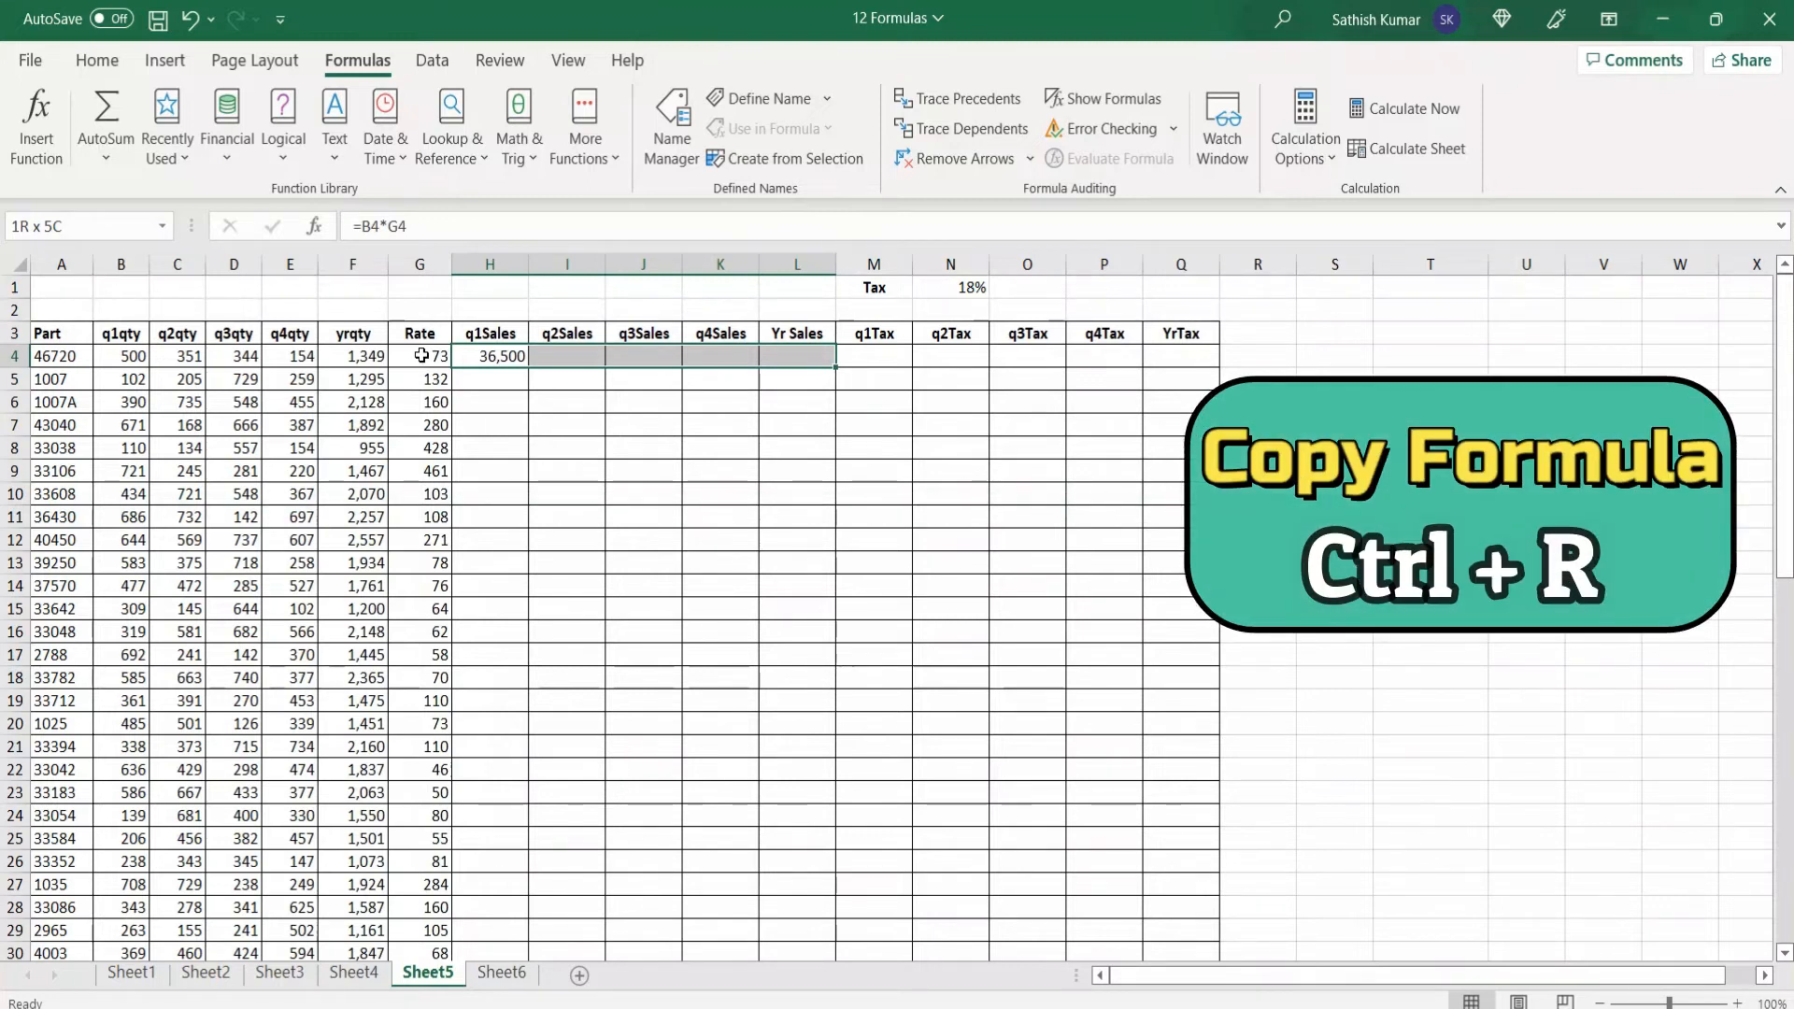
key(ctrl+r)
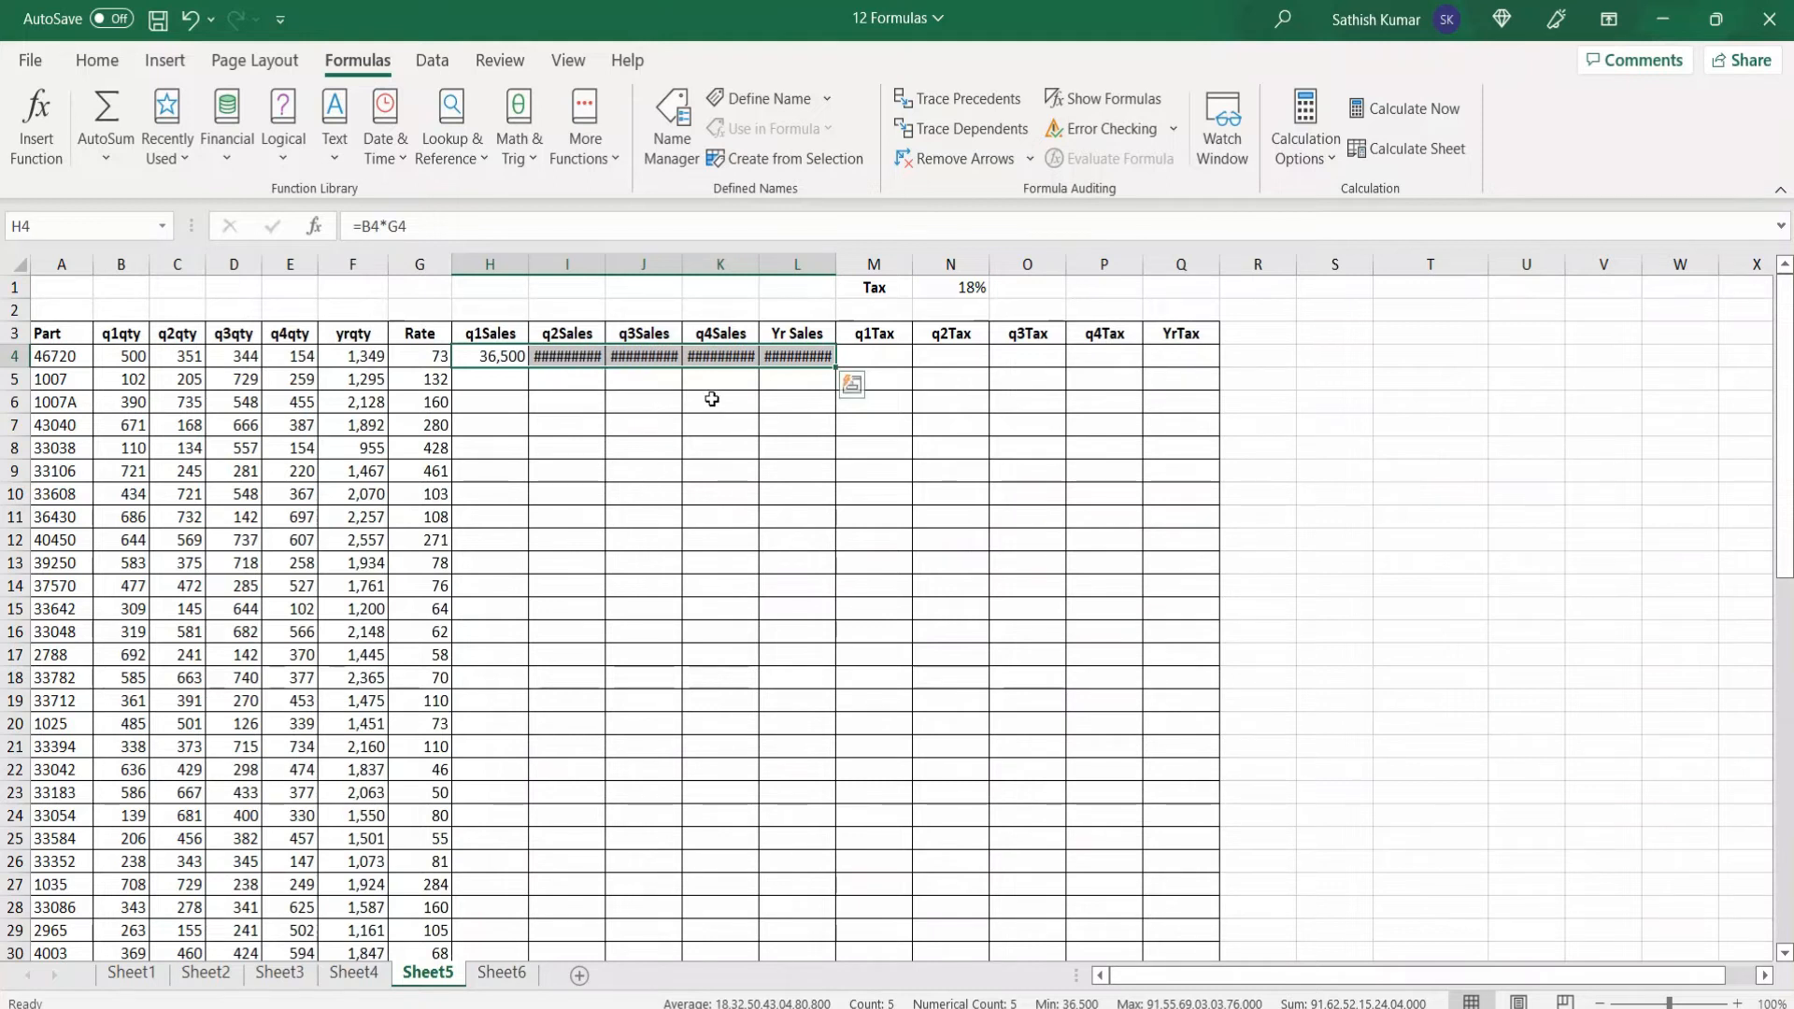
double_click(836, 370)
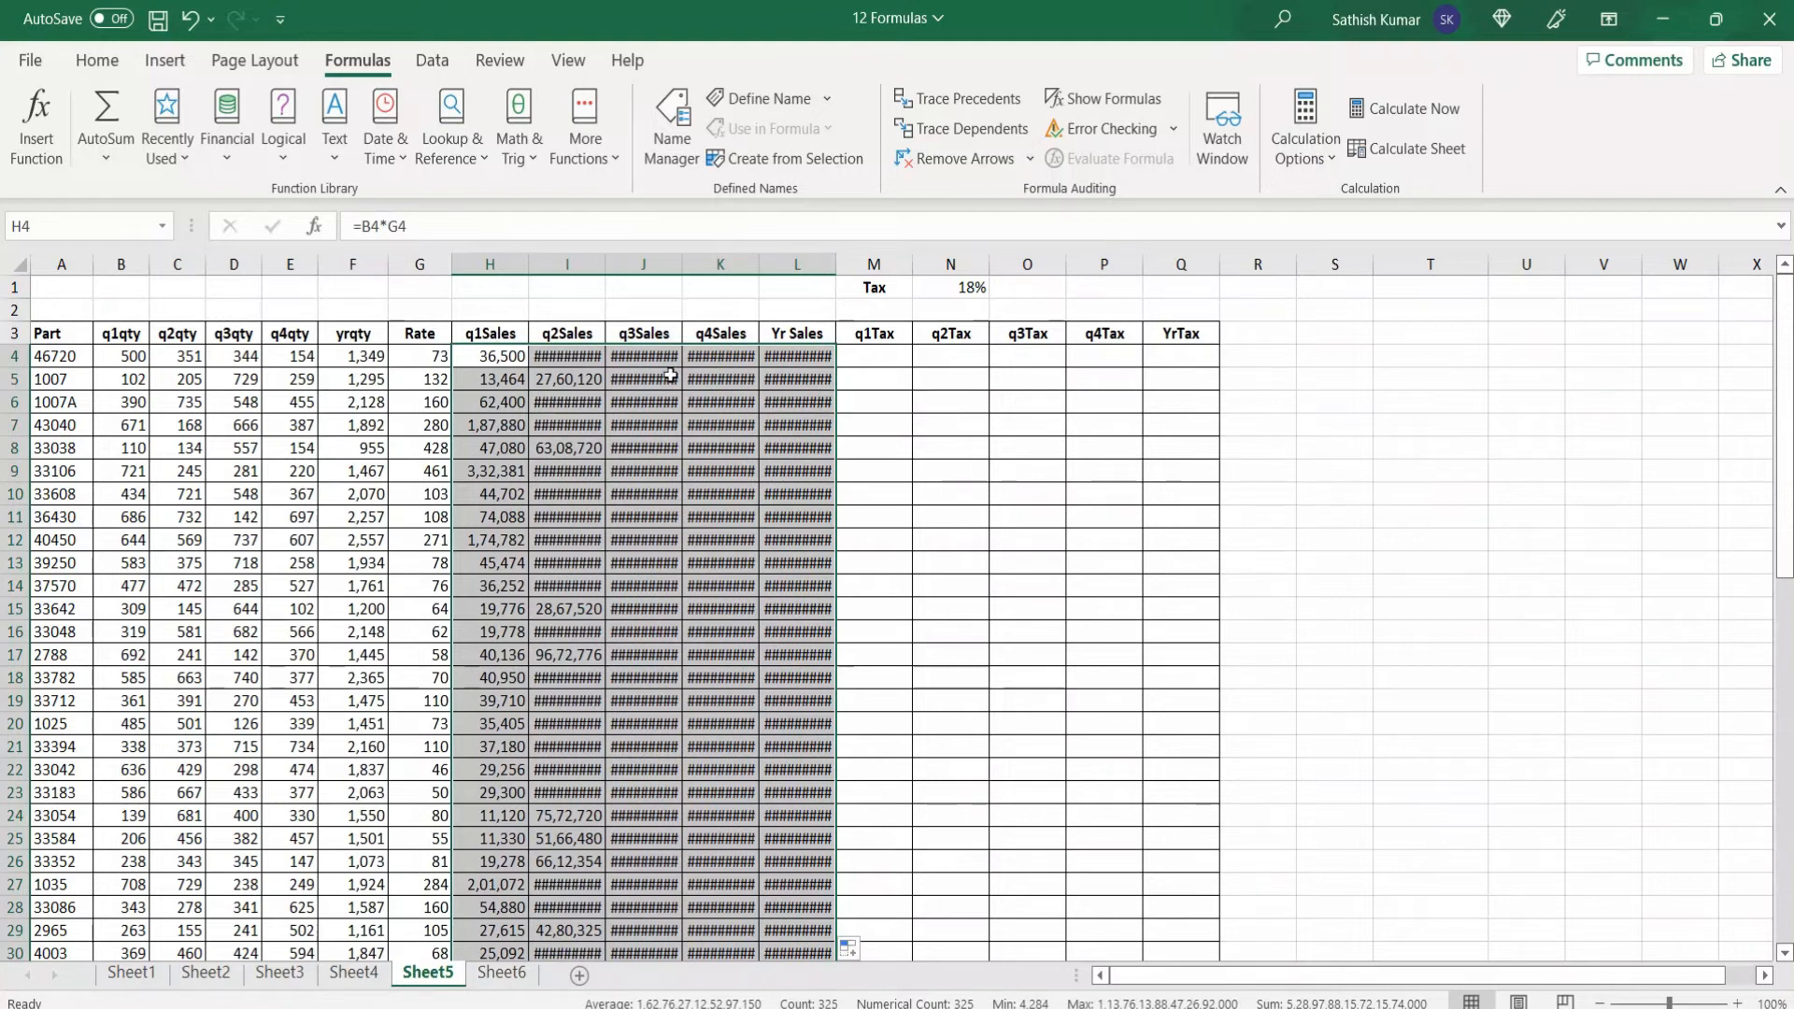
Step: Check the cell references in the q1Sales formulas from H4 down to H7
click(517, 356)
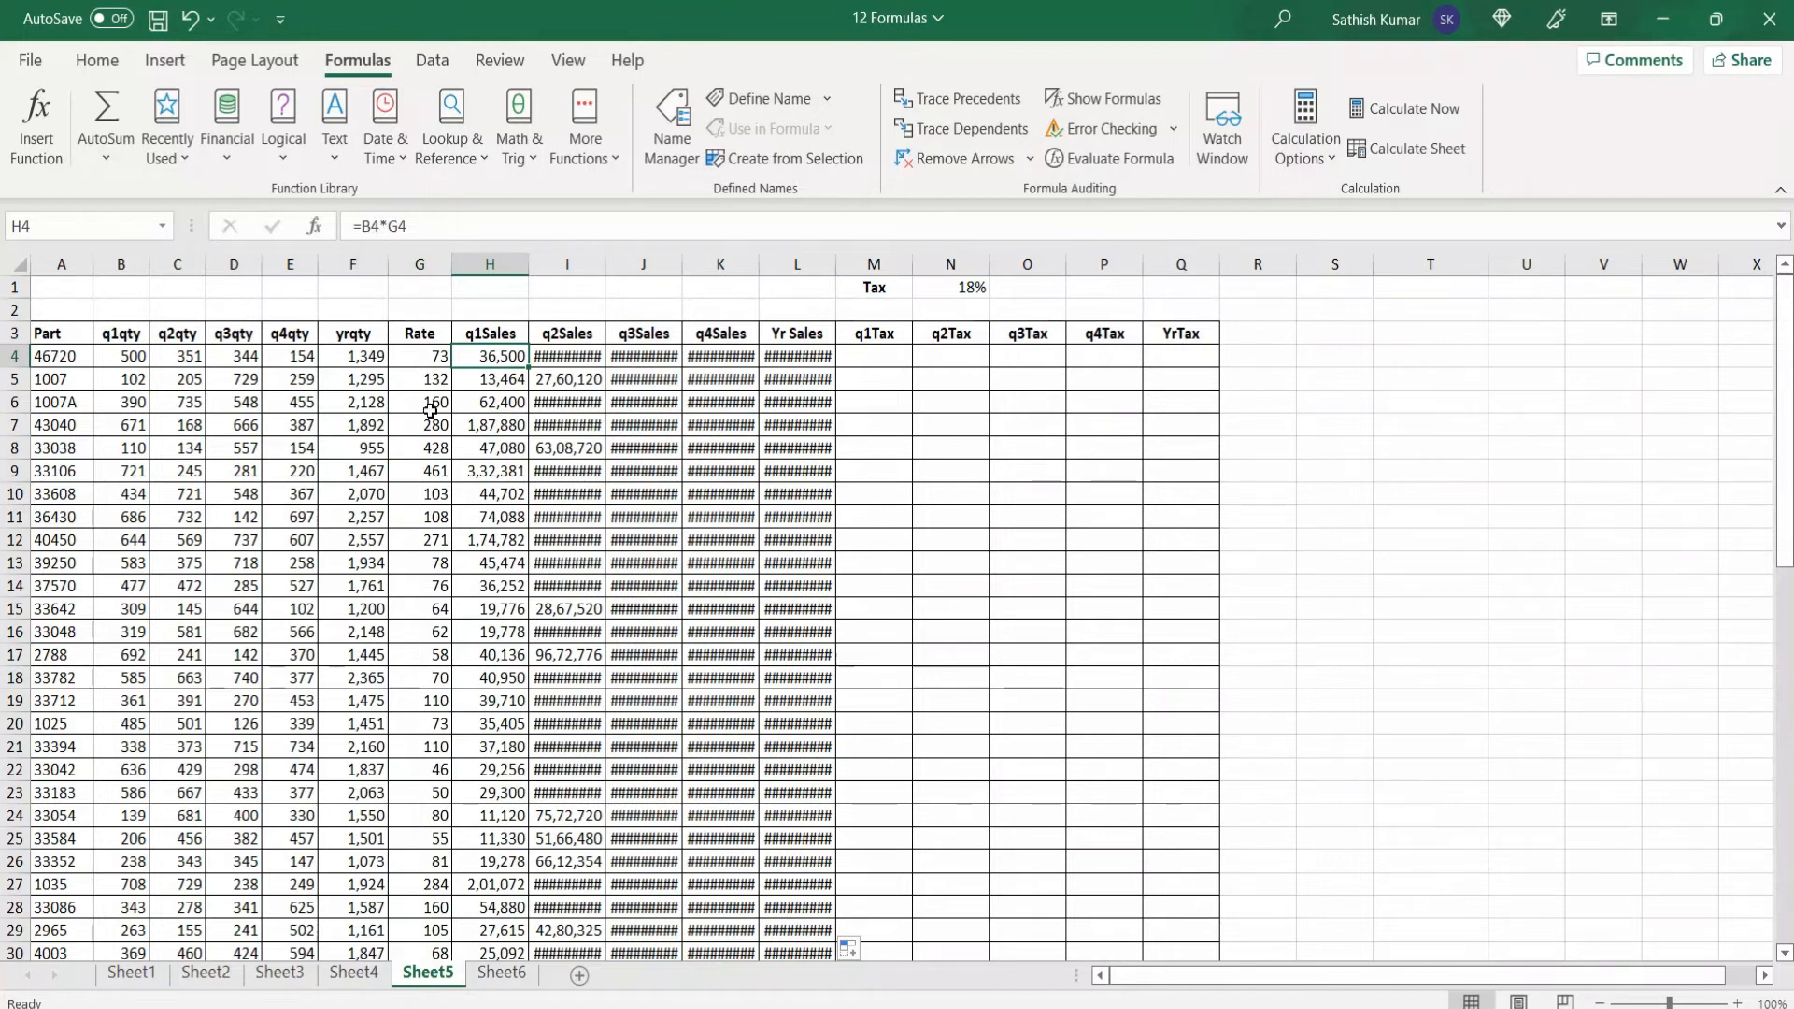
click(486, 382)
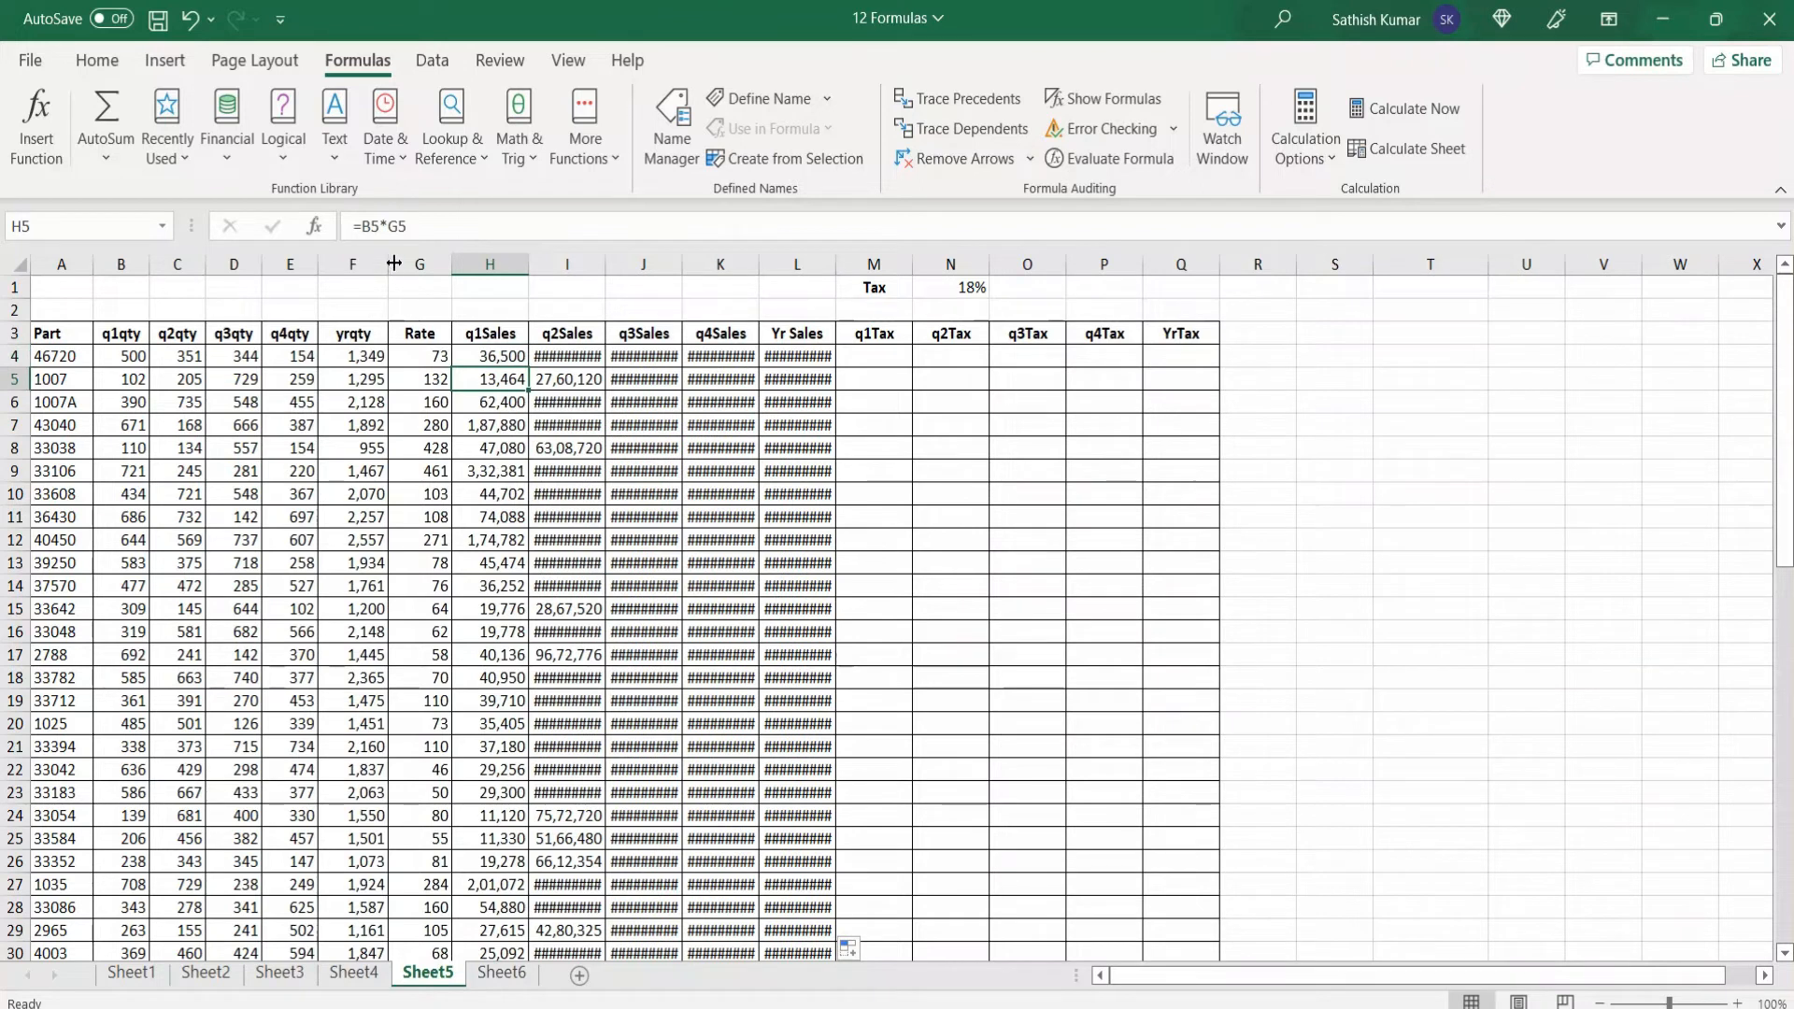
click(494, 410)
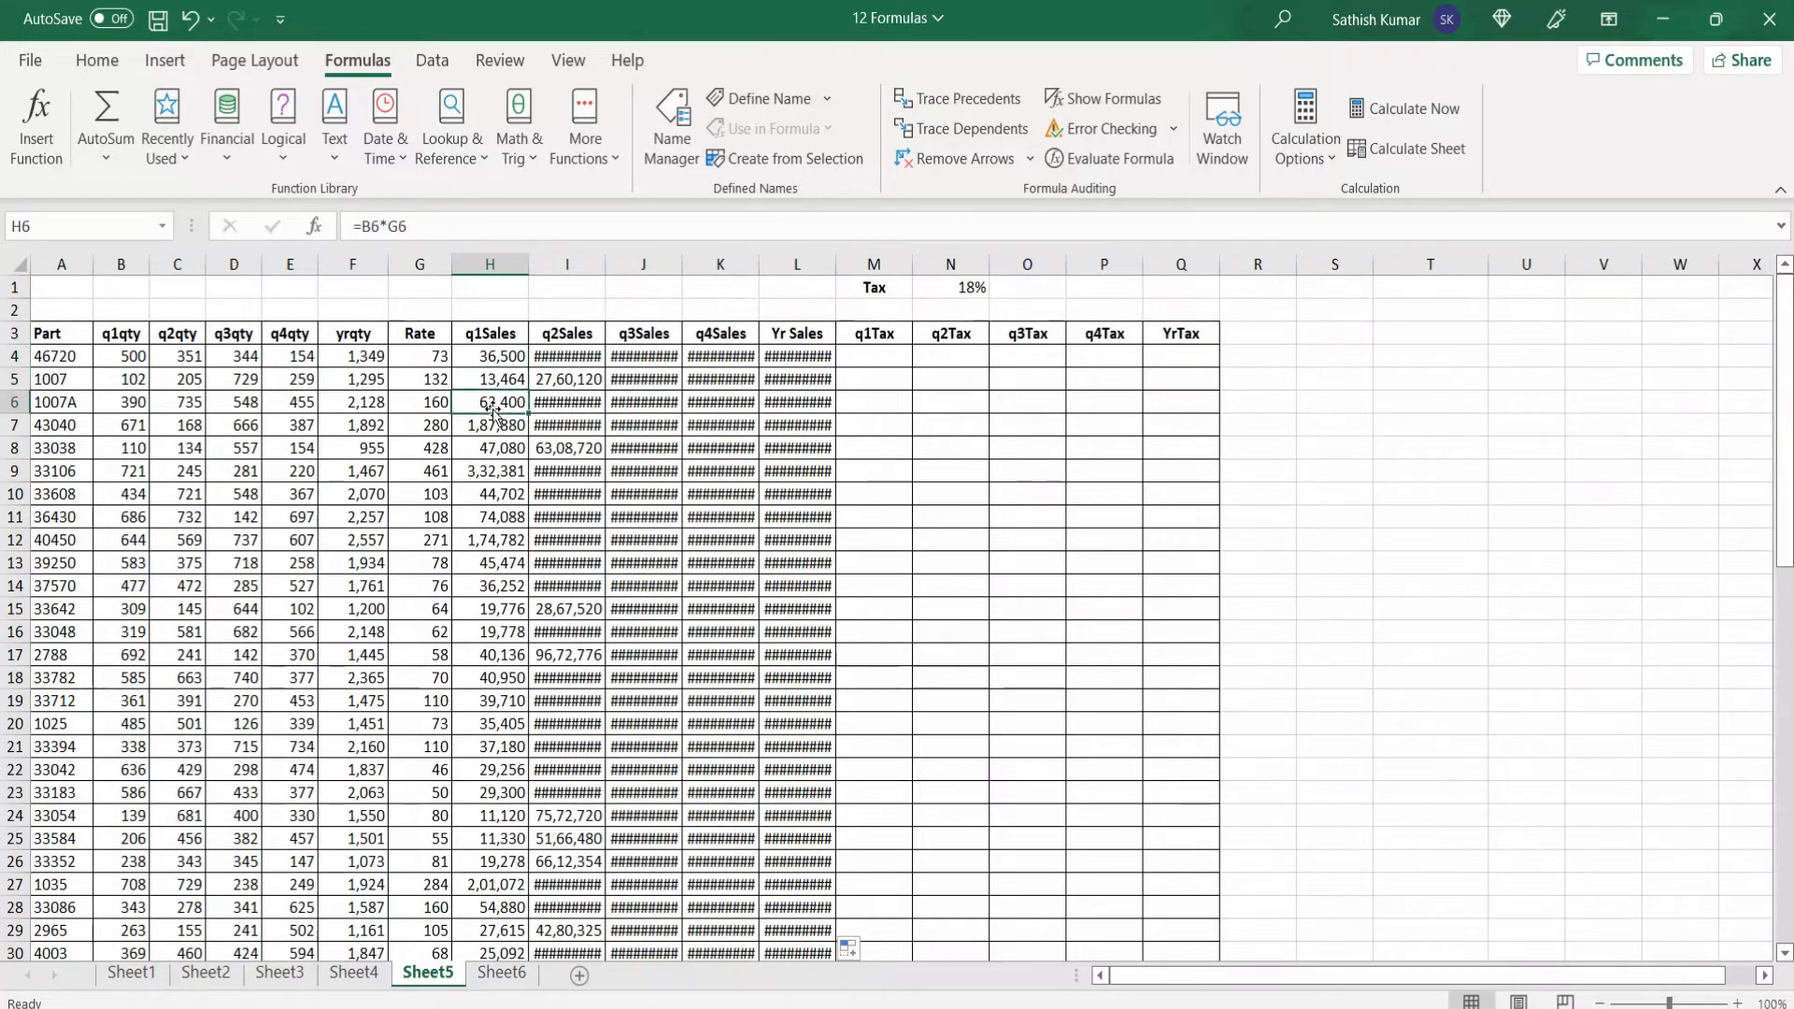
click(494, 423)
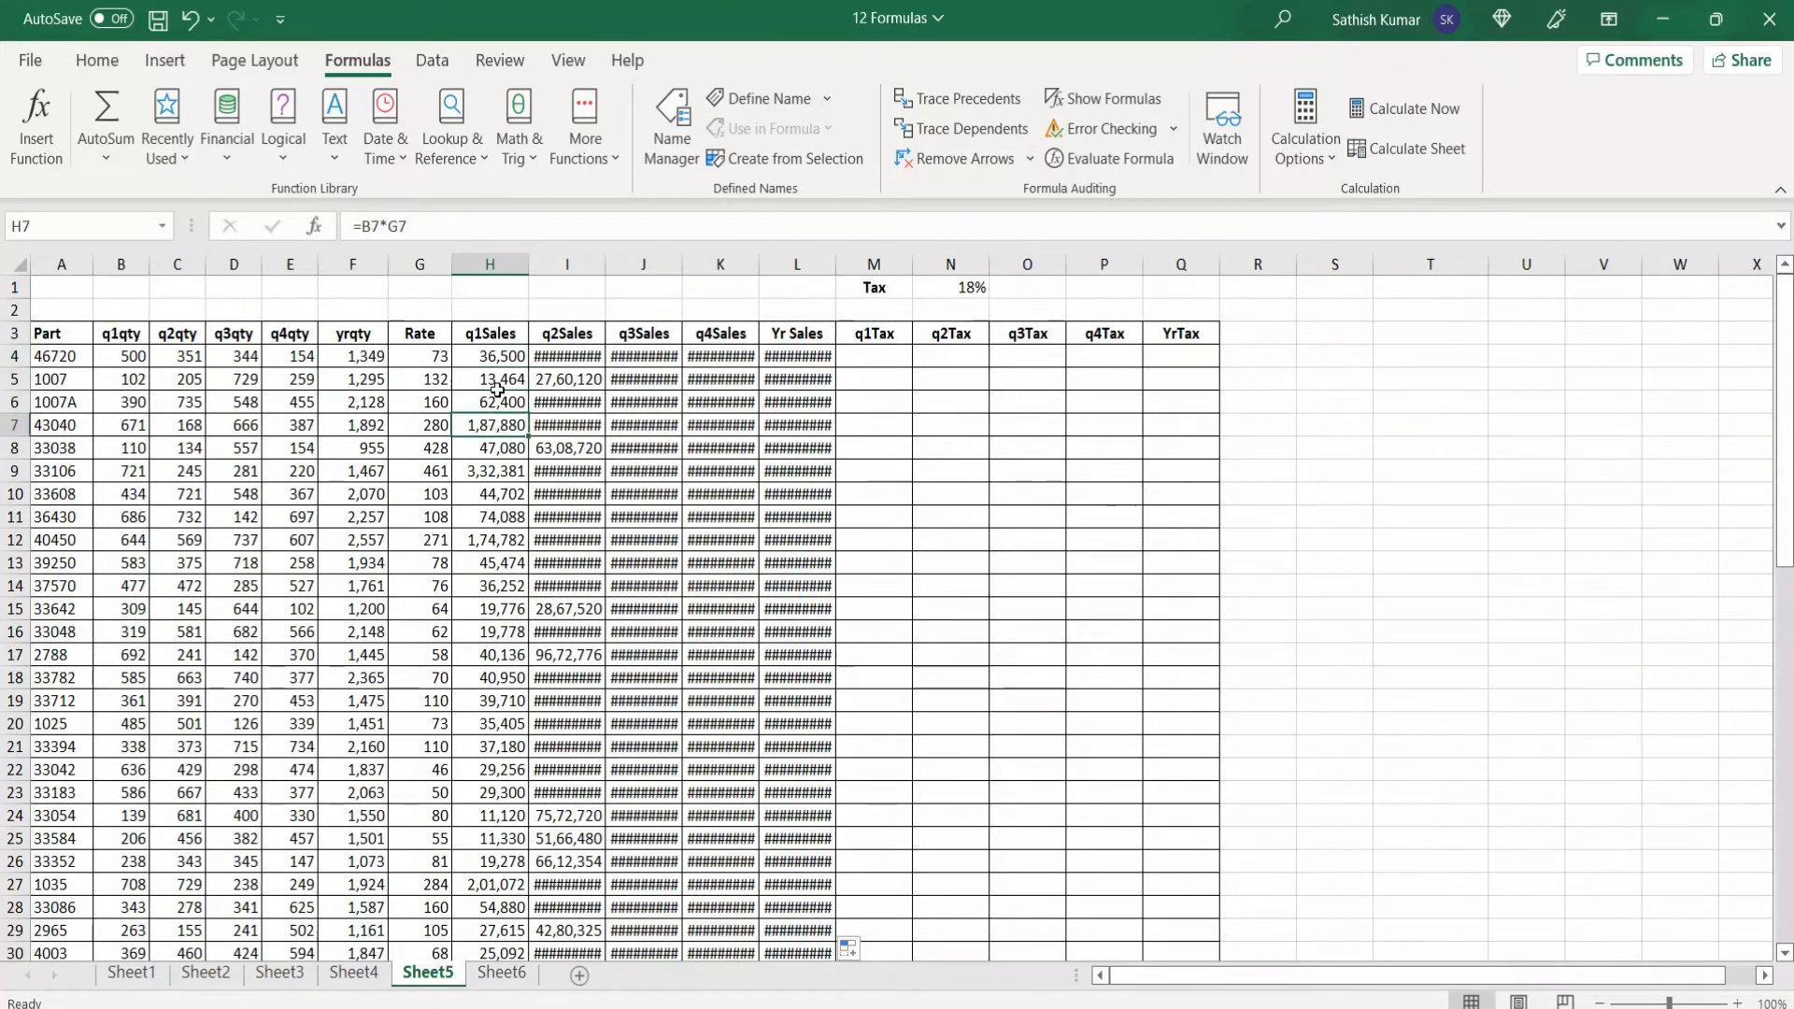
click(498, 355)
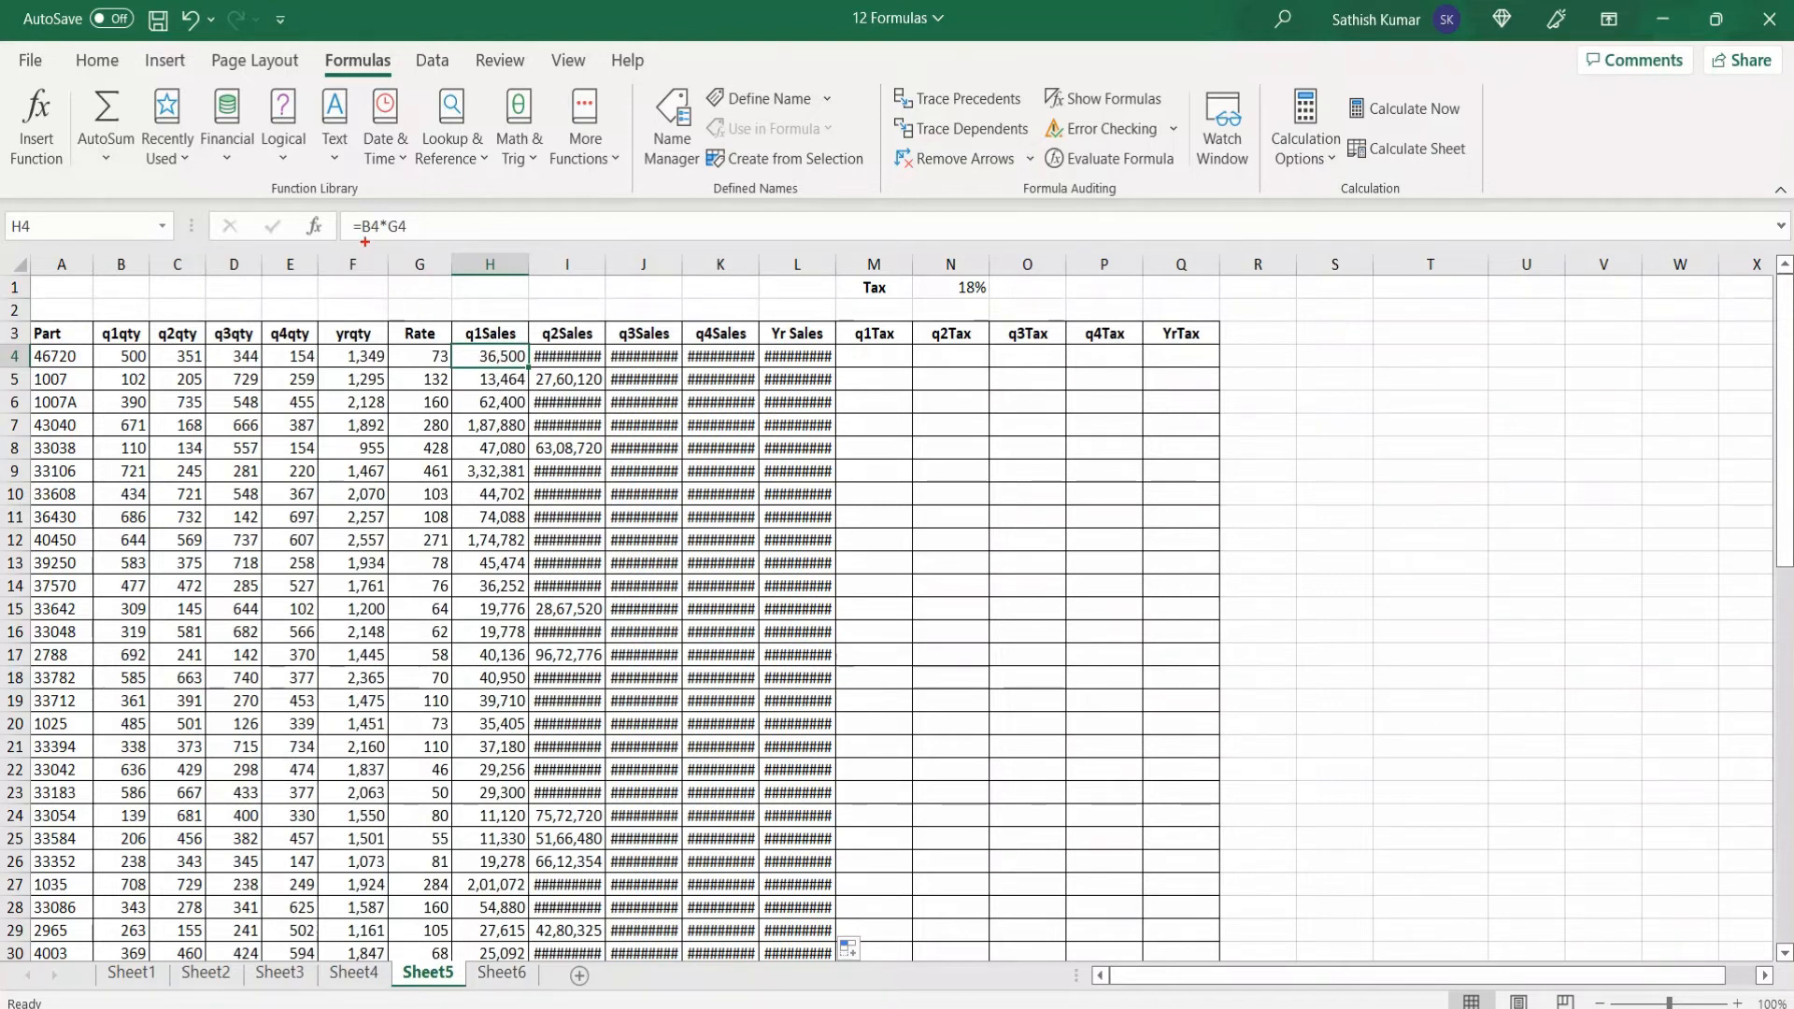
drag(347, 215, 387, 241)
key(ctrl+z)
key(ctrl+z)
drag(345, 208, 434, 254)
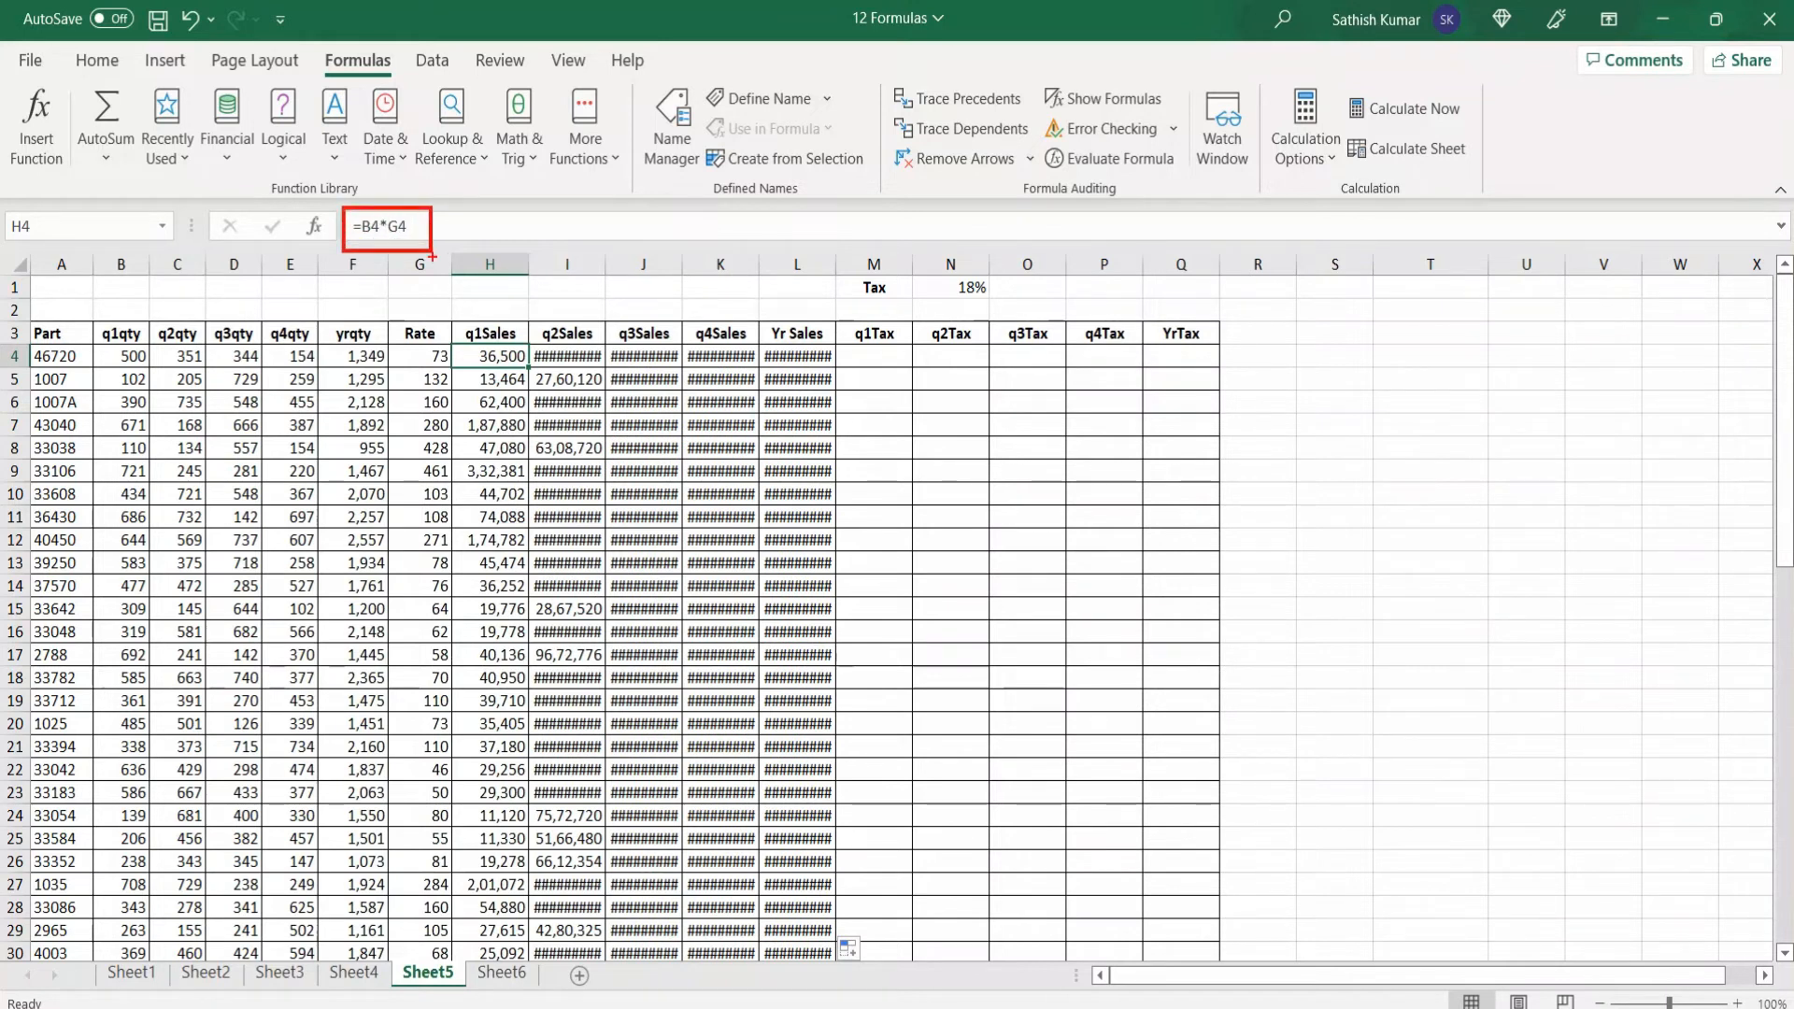
key(Escape)
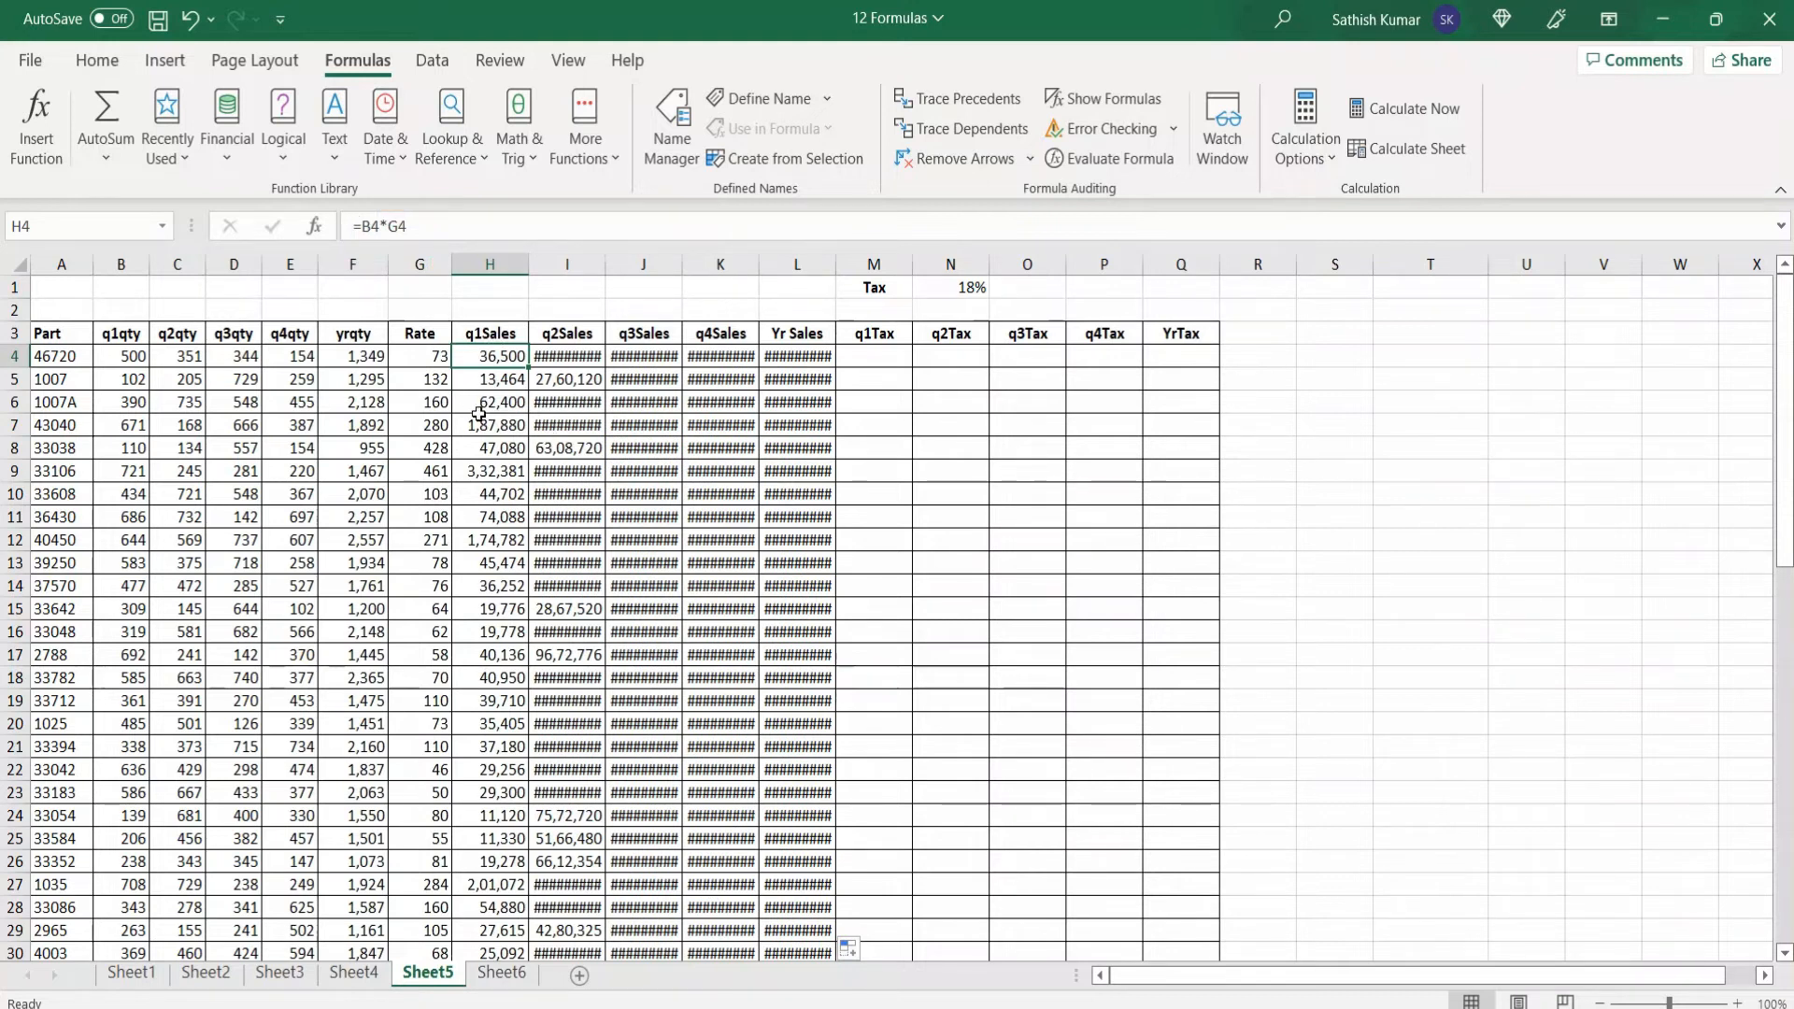
Step: Display the sheet's formulas to compare the Rate references across the sales columns, and return to showing values
drag(315, 48, 398, 84)
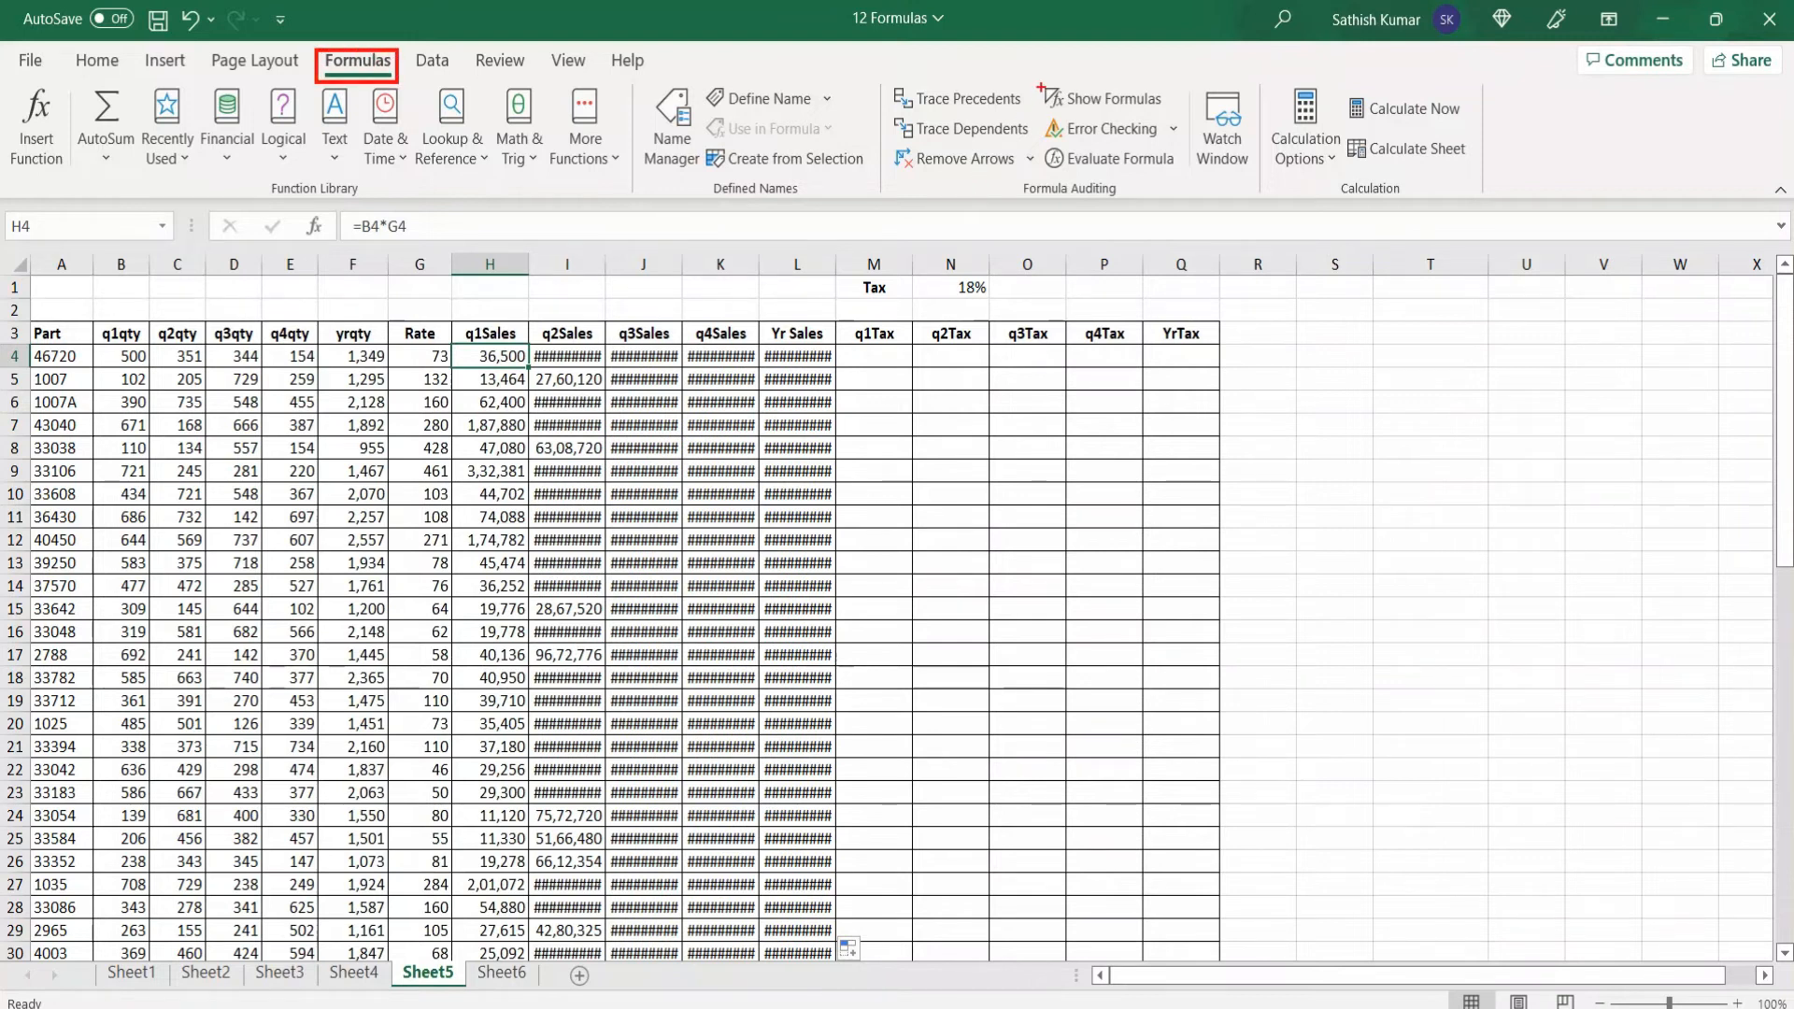
mouse_move(1041, 81)
mouse_down()
mouse_move(1107, 123)
mouse_move(1176, 122)
mouse_up()
key(ctrl+grave)
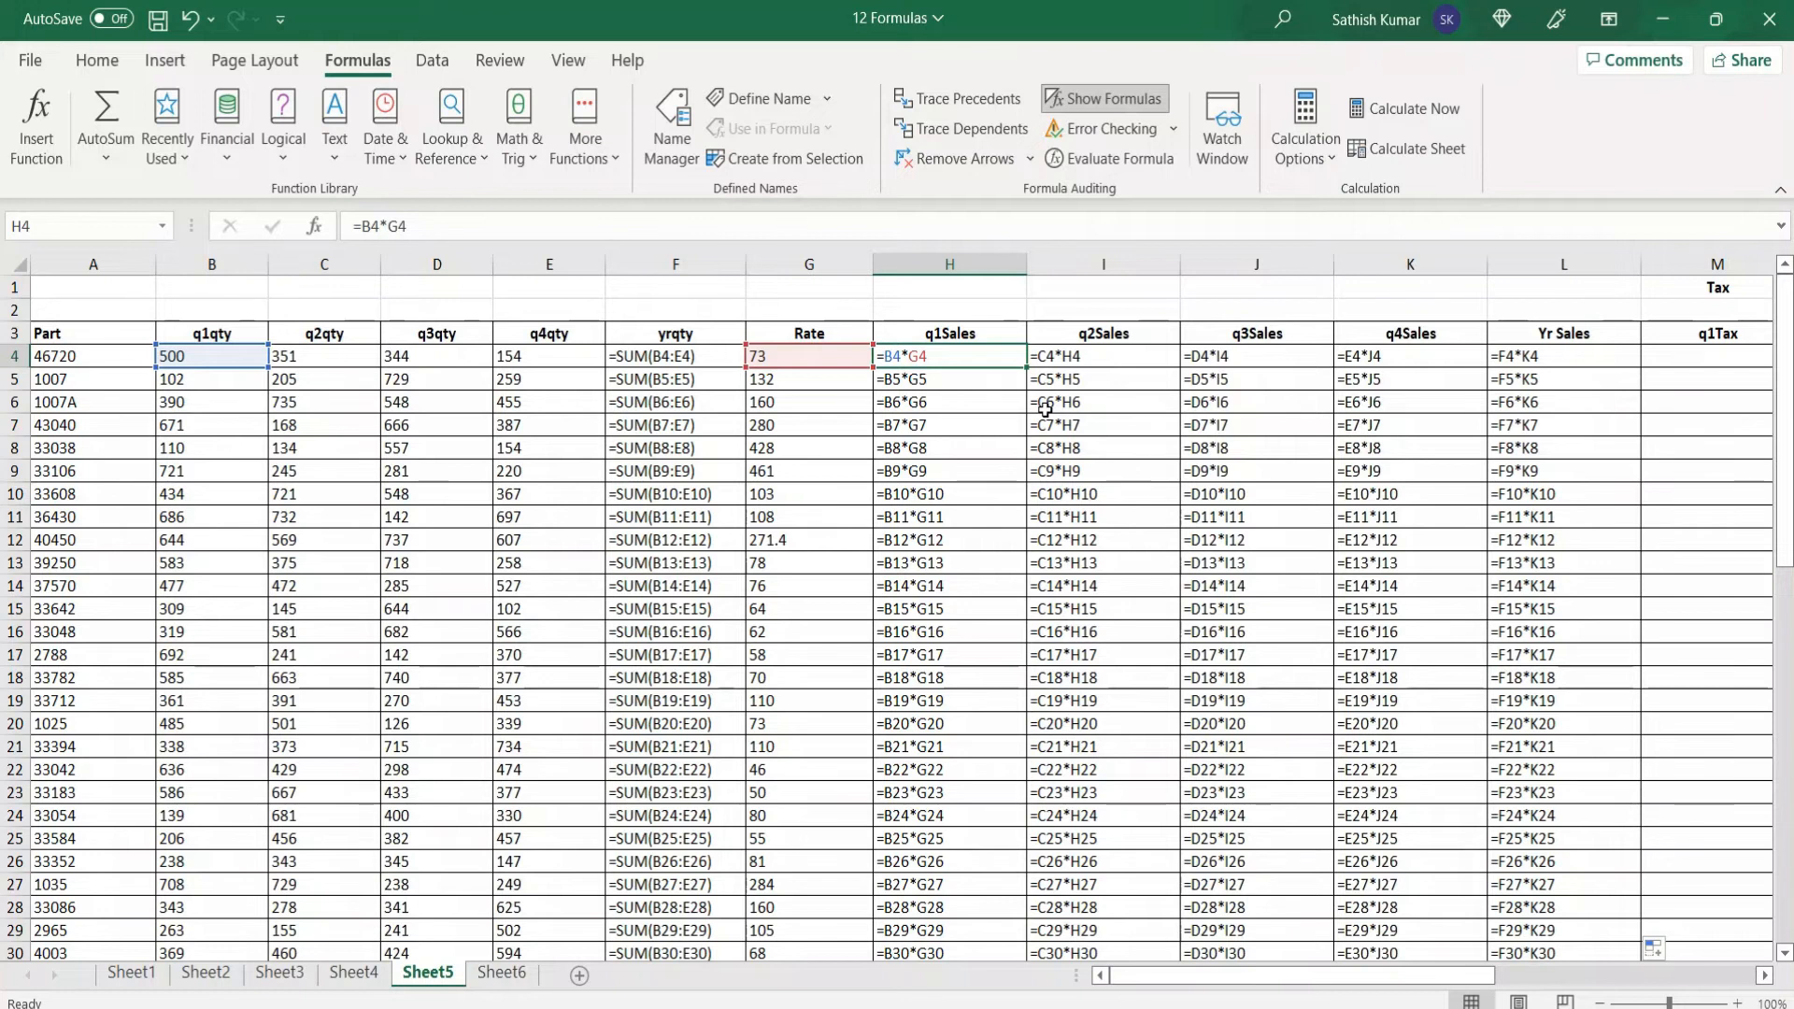
key(ctrl+grave)
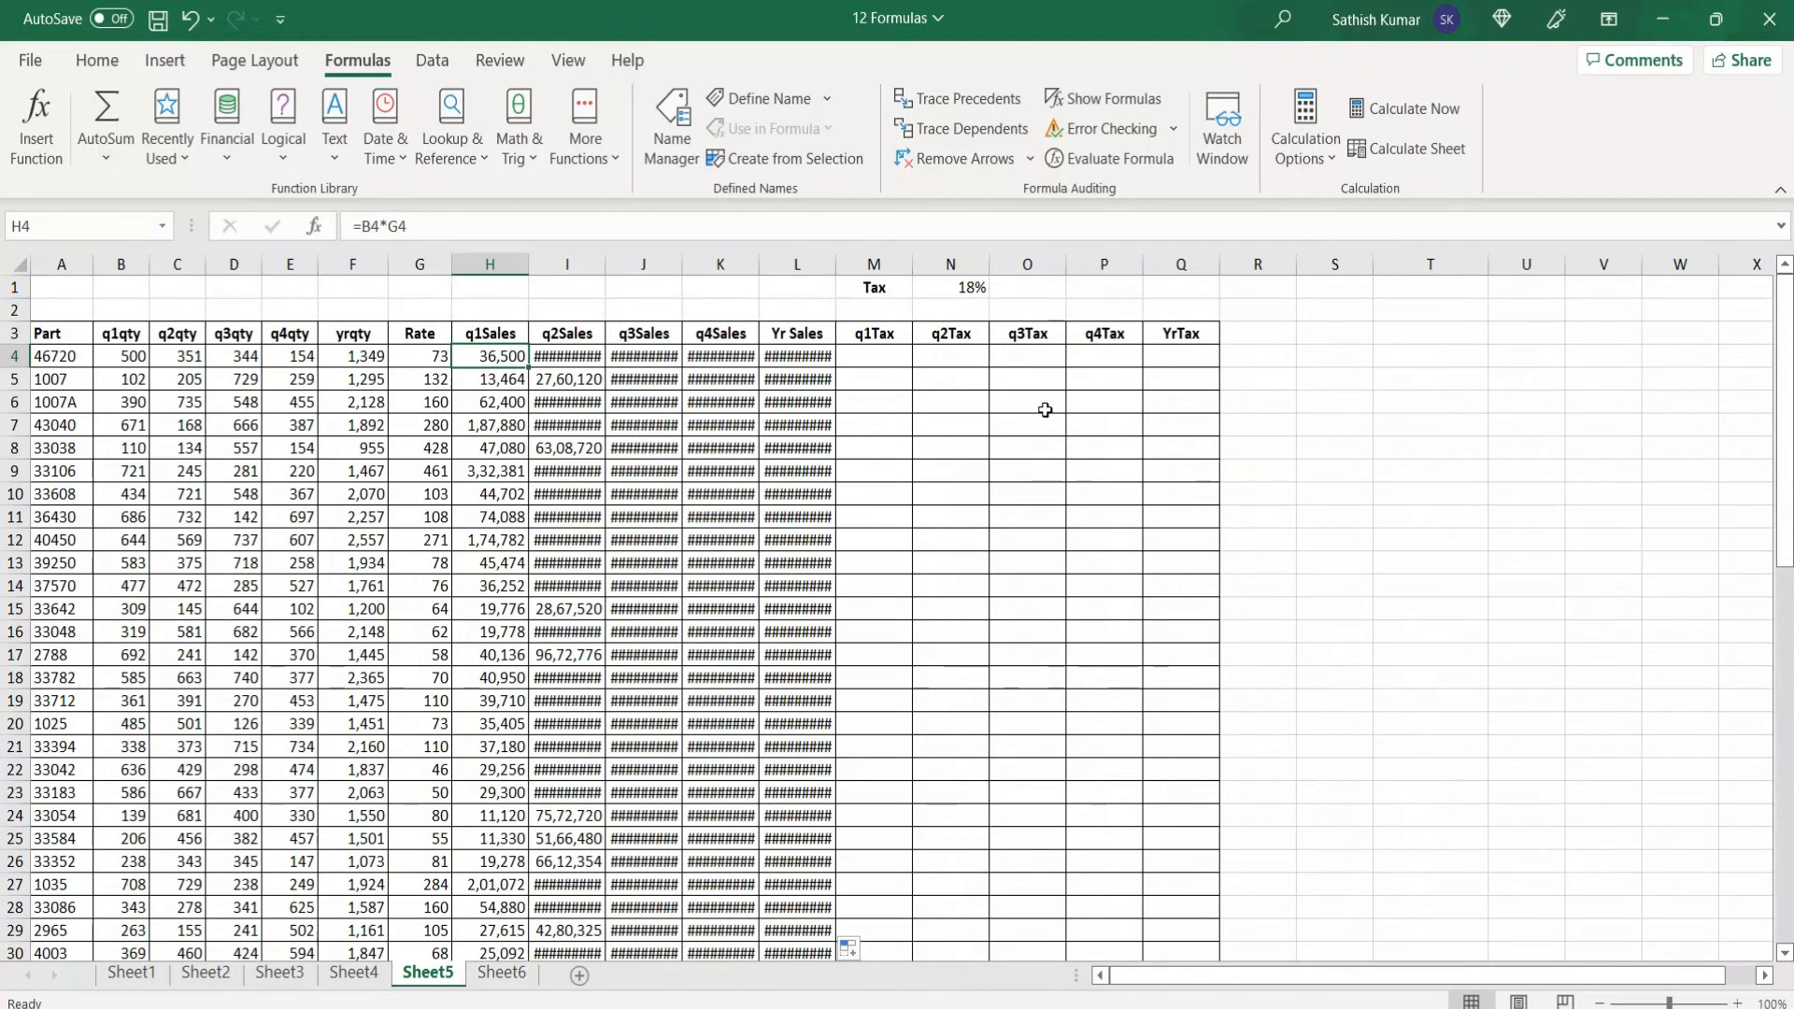
key(ctrl+grave)
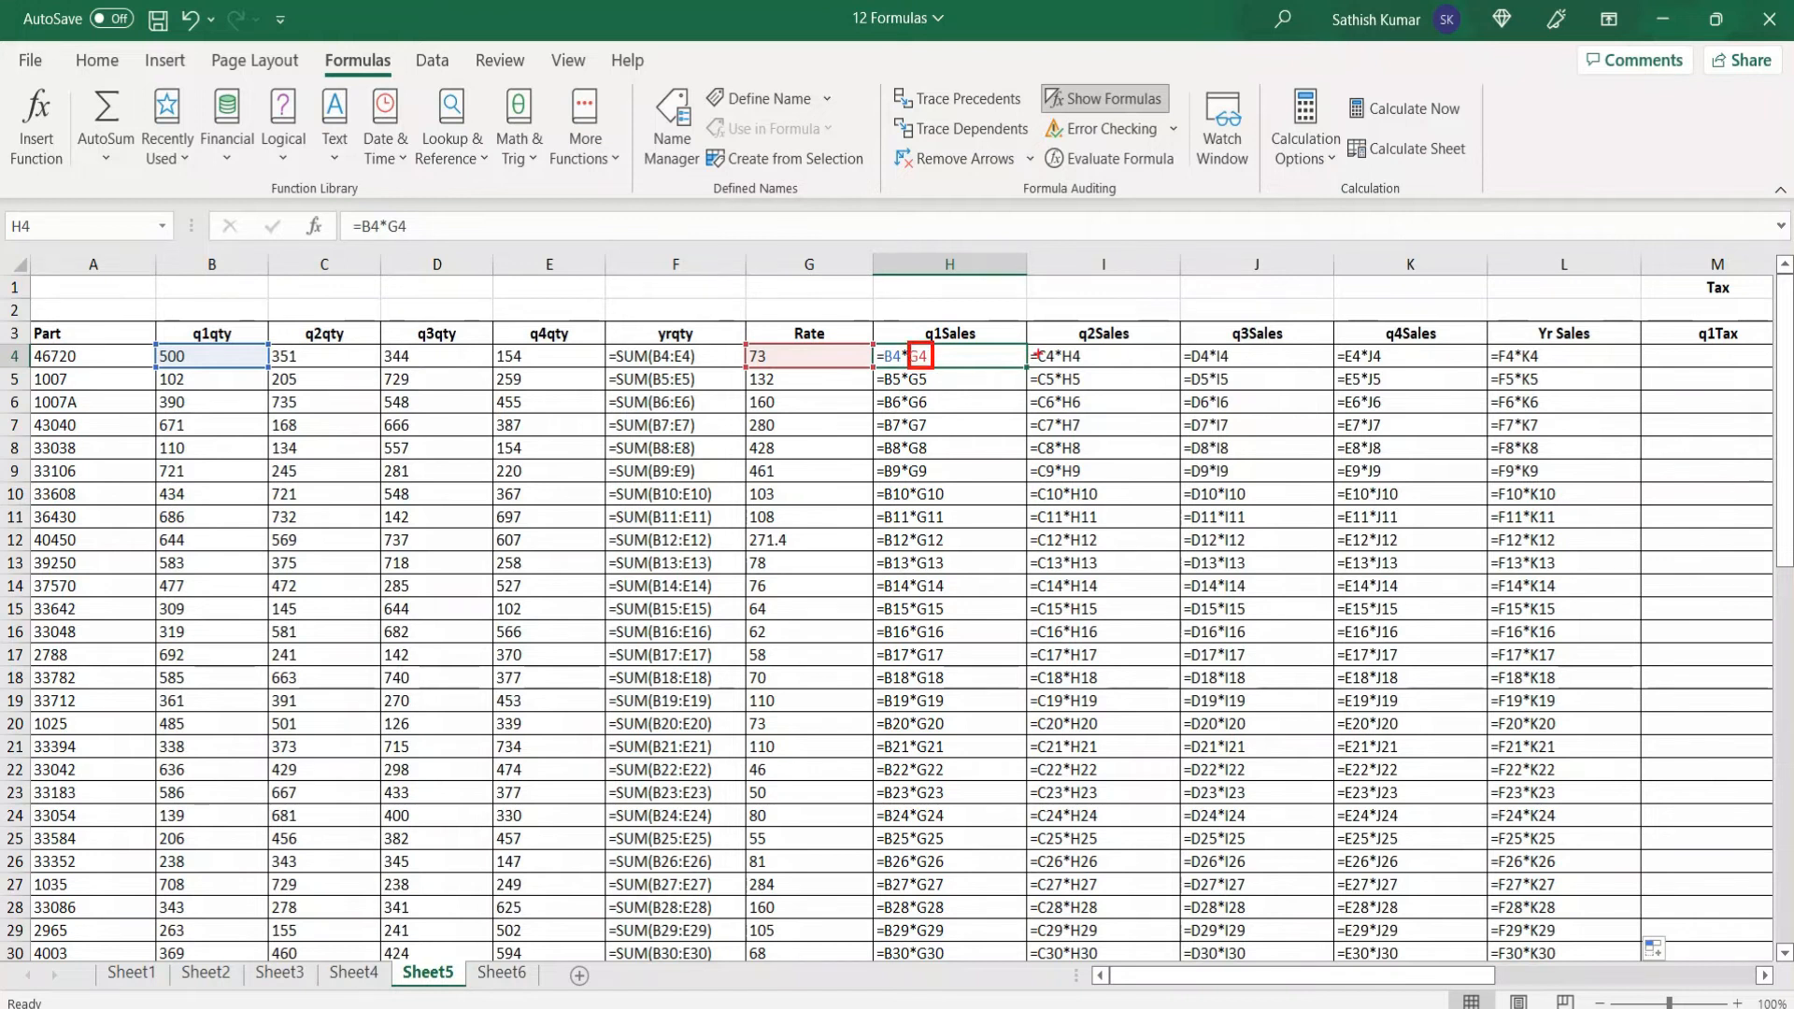
drag(1069, 354, 1089, 368)
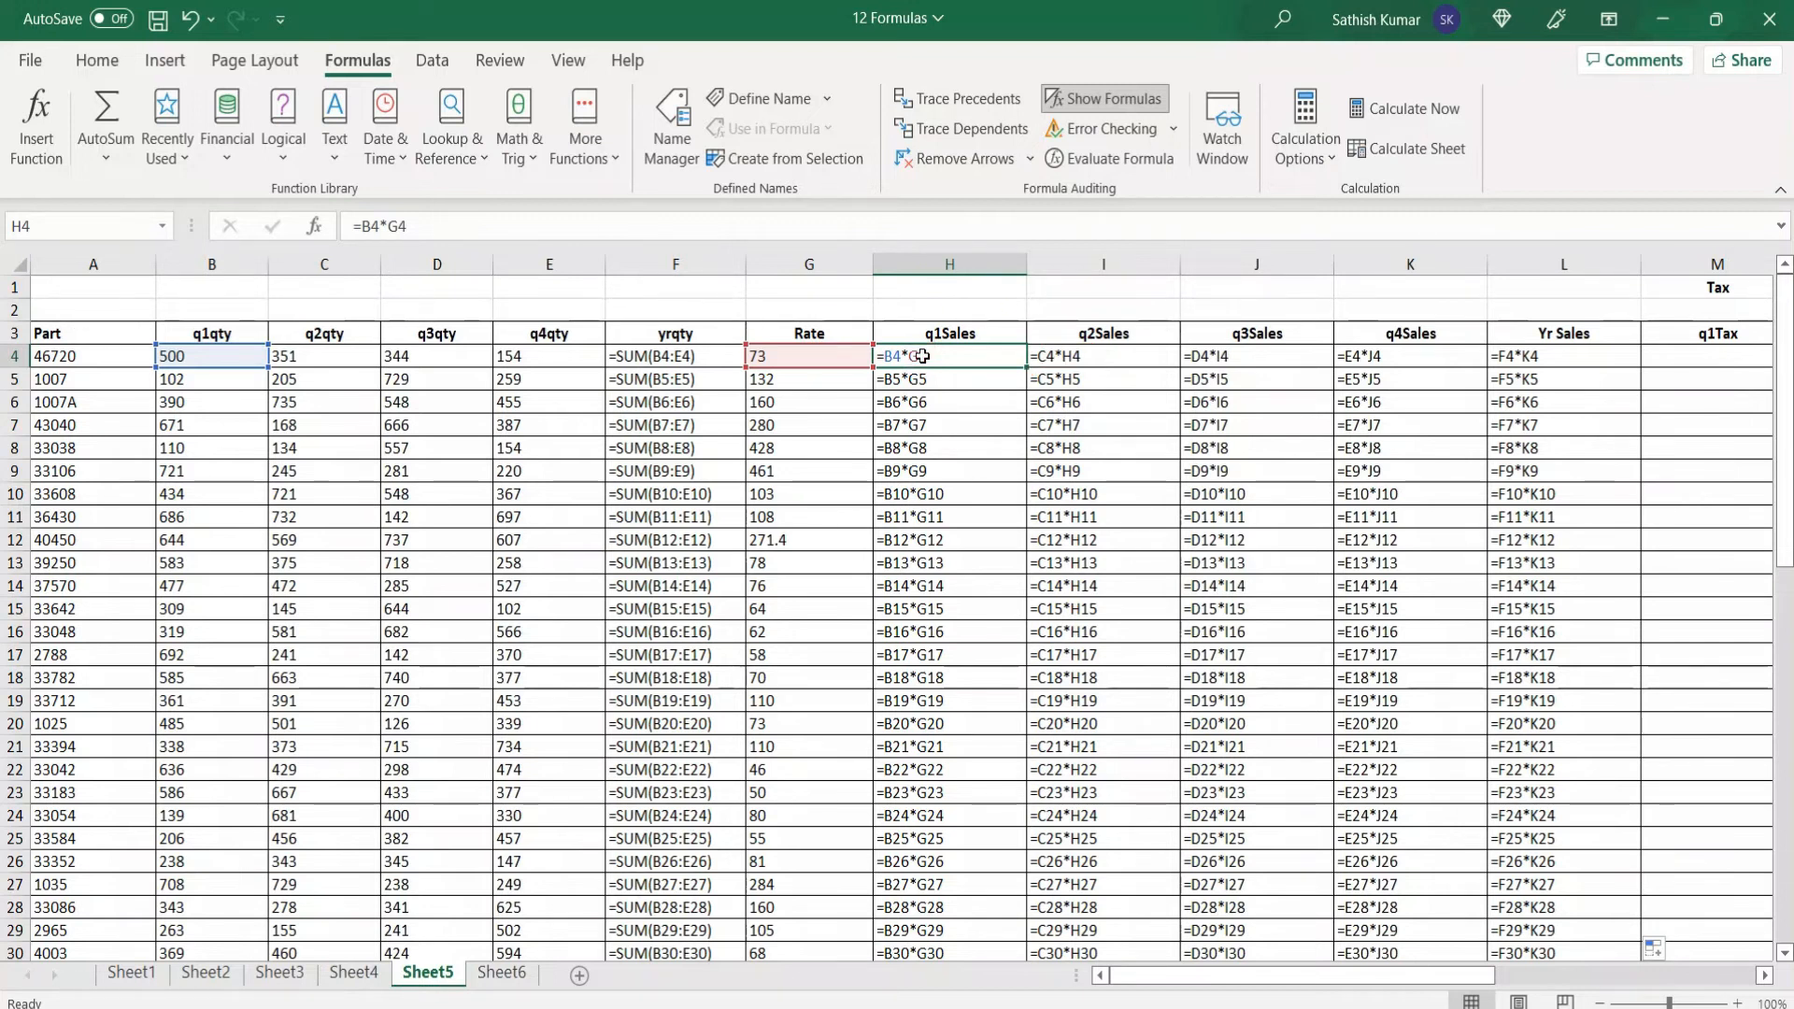
key(ctrl+grave)
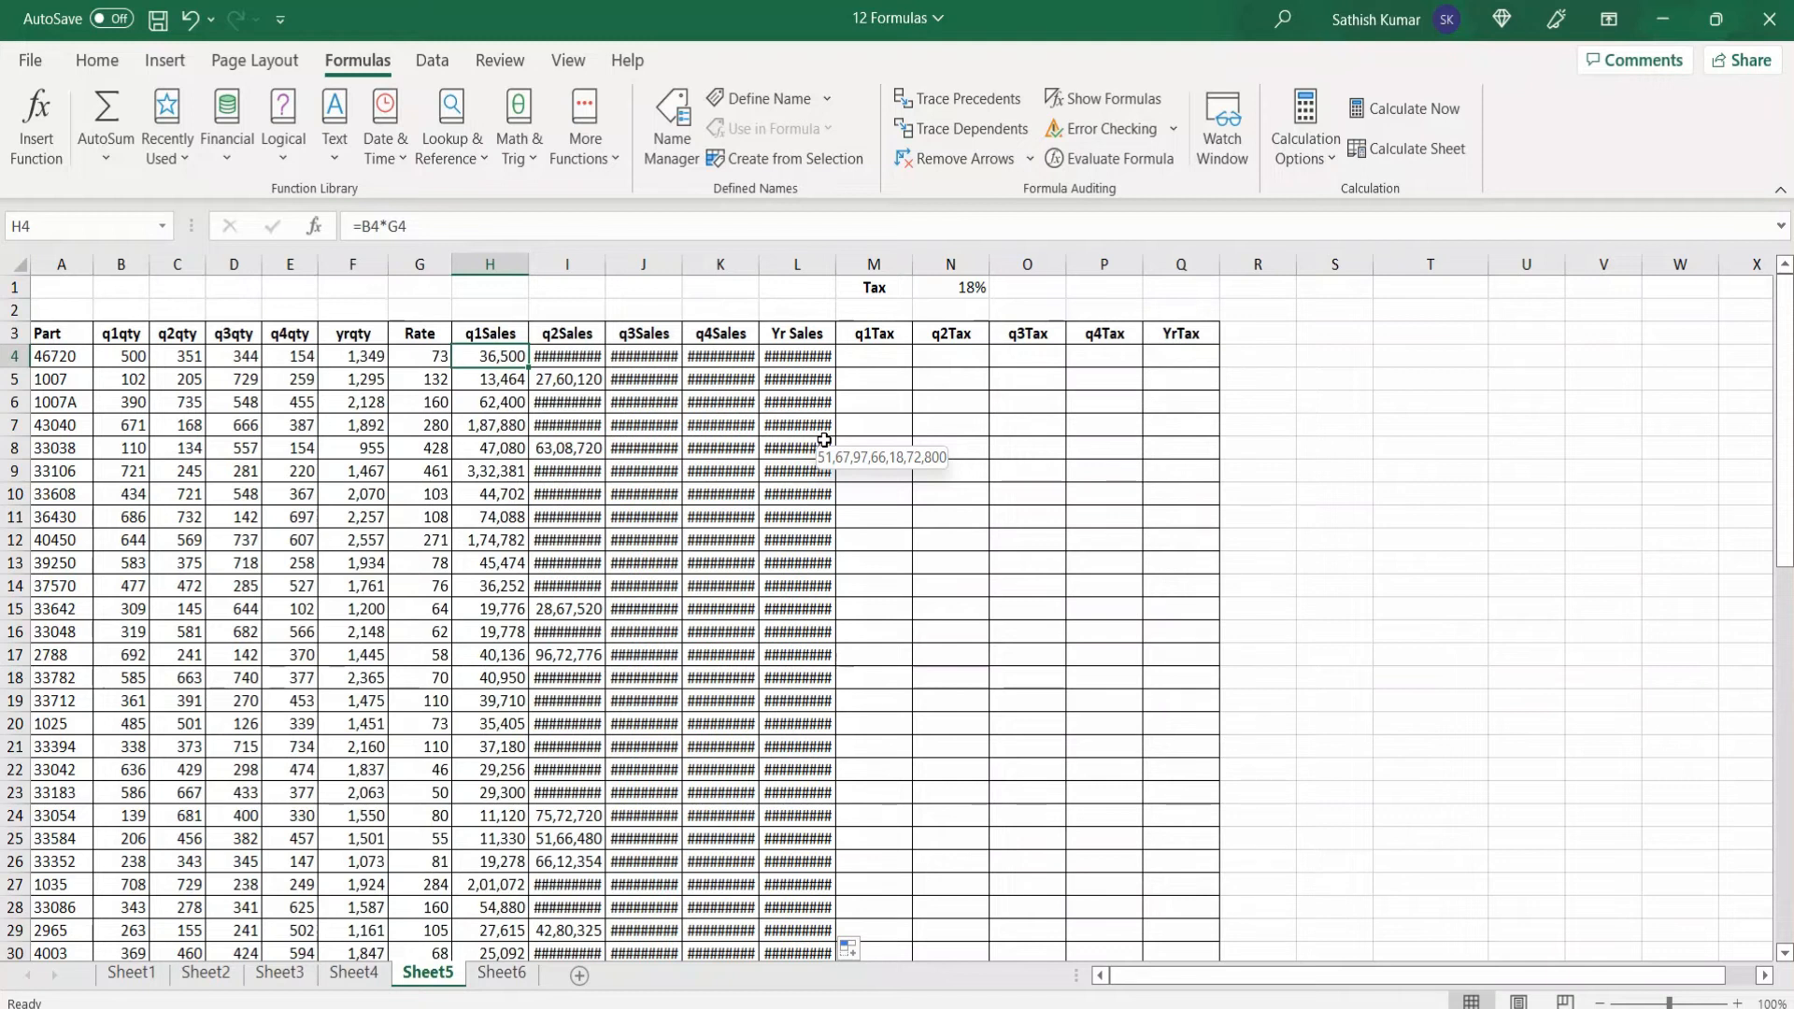
Step: Lock the Rate column in the H4 formula with a mixed reference so it reads =B4*$G4
click(420, 228)
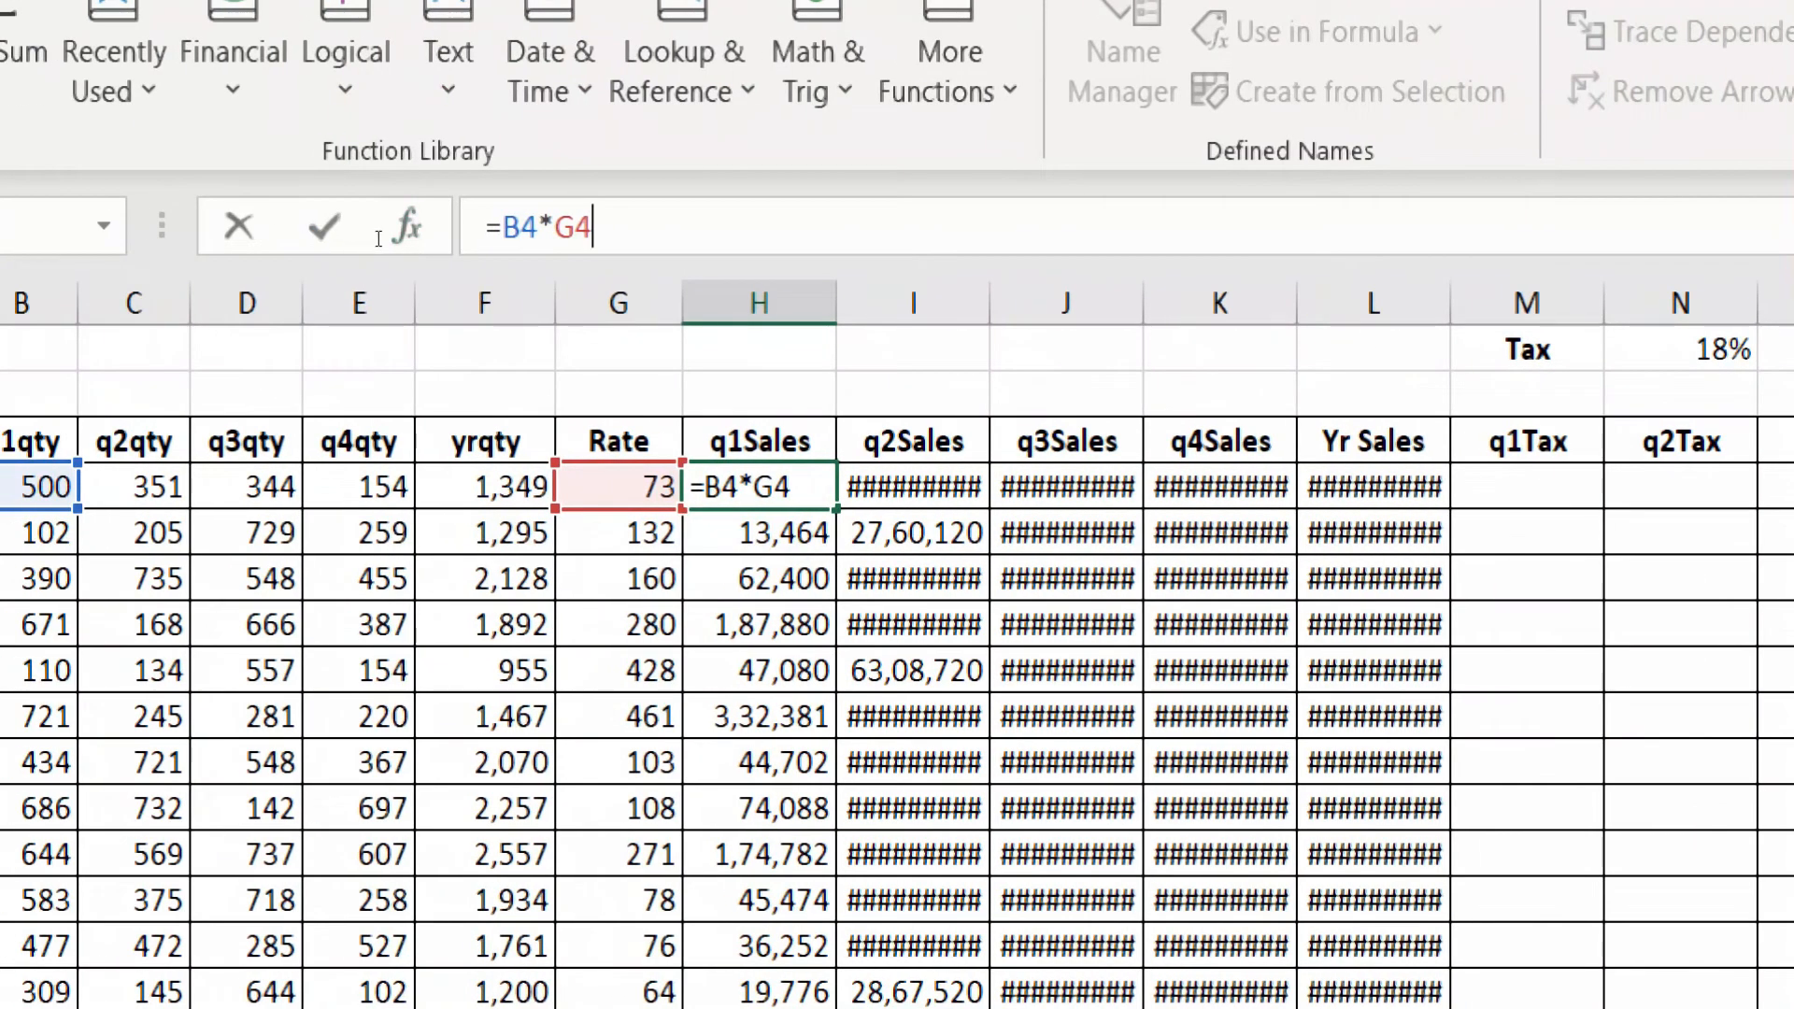
key(F4)
key(F4)
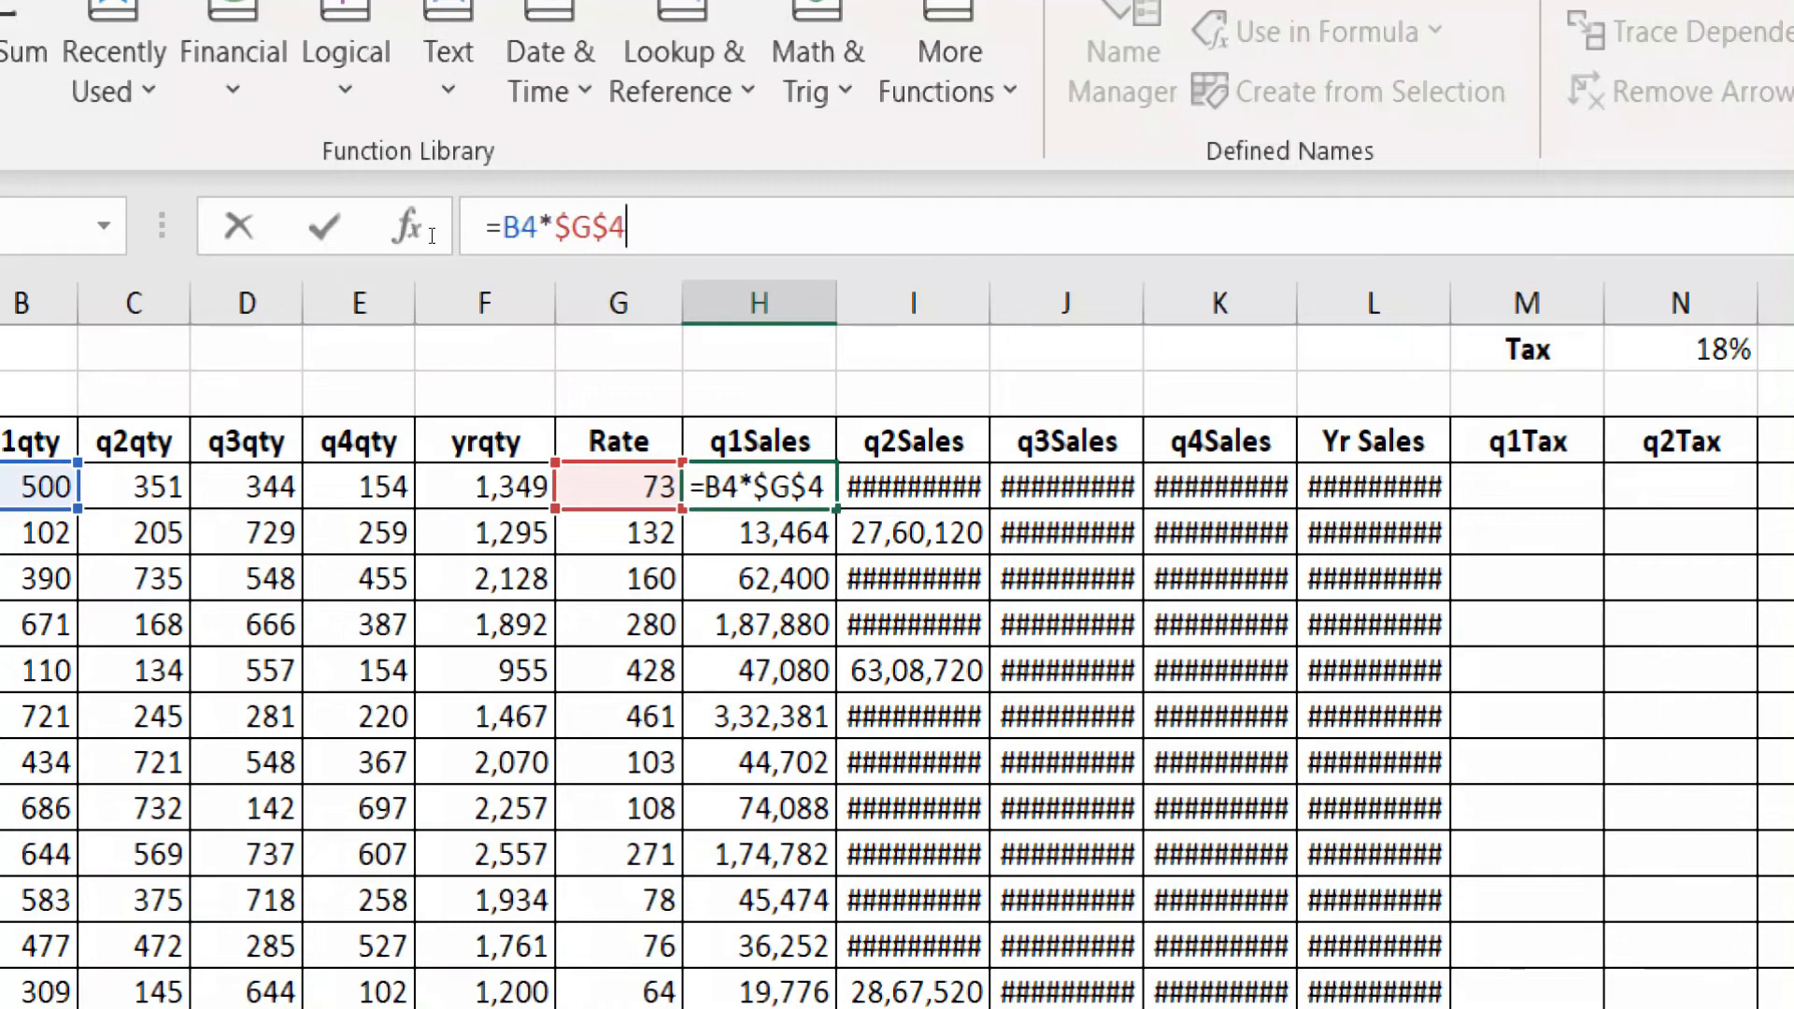
key(F4)
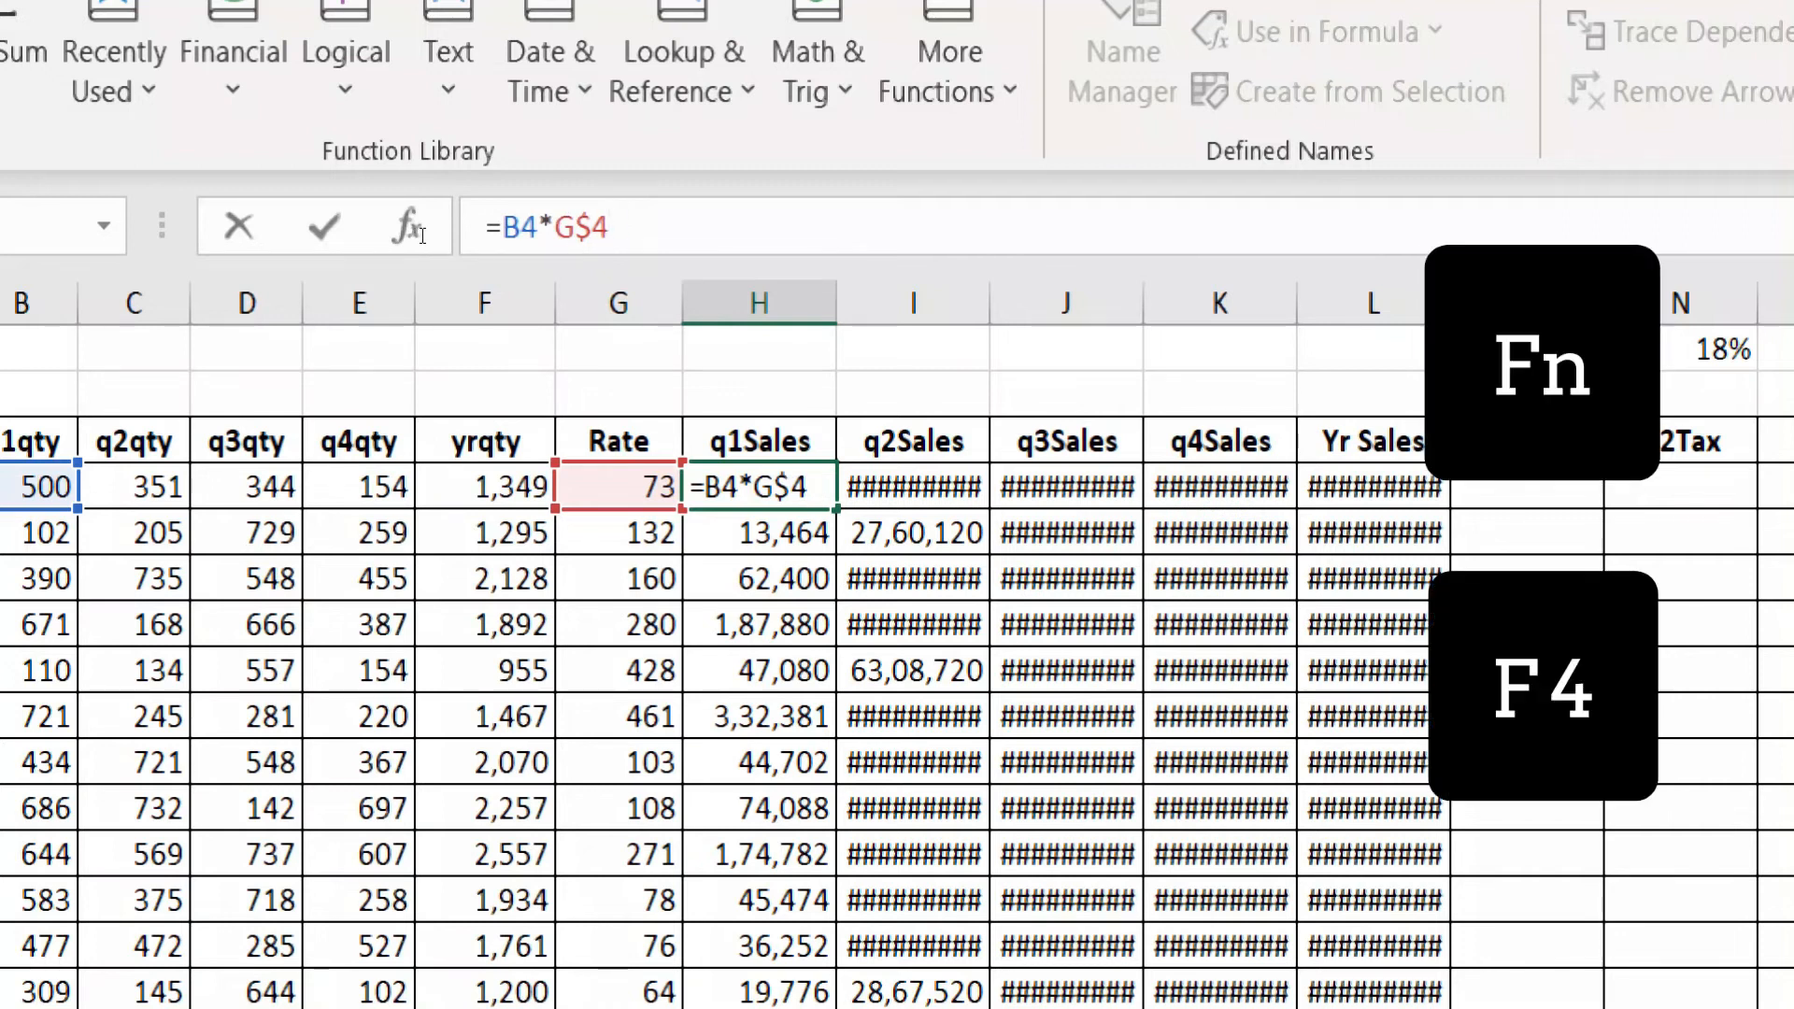
key(F4)
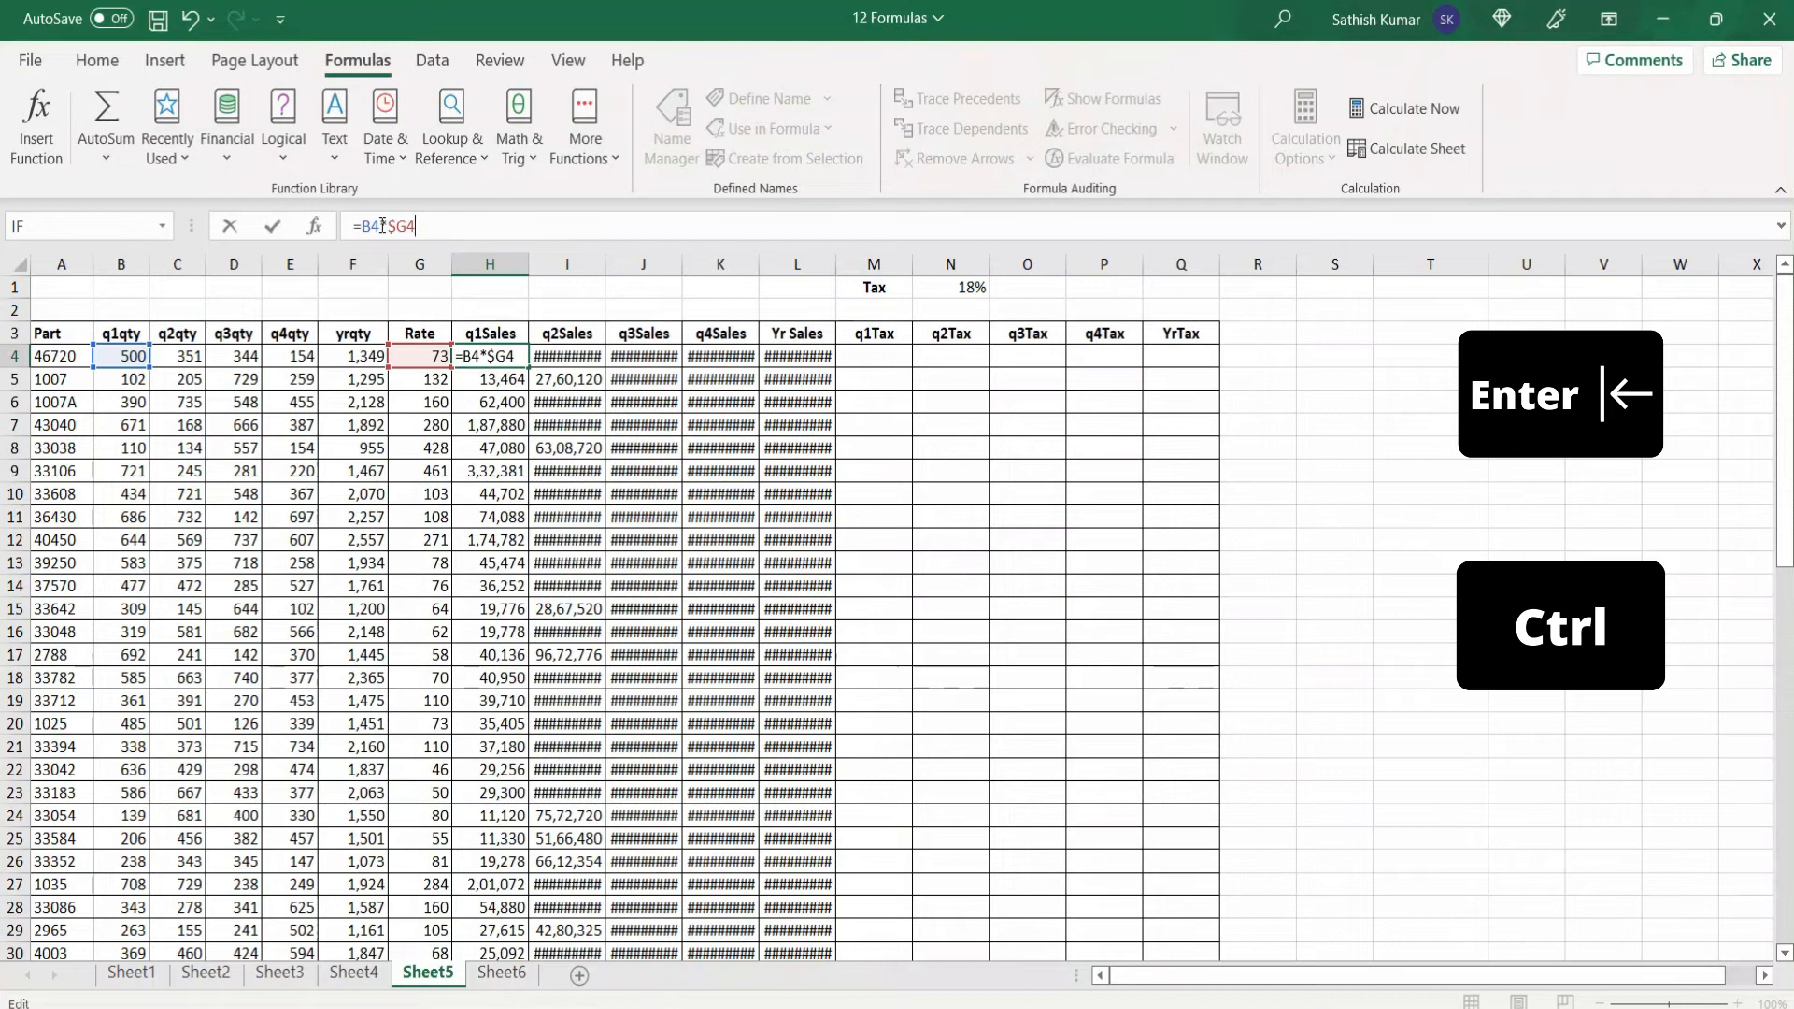
key(ctrl+Return)
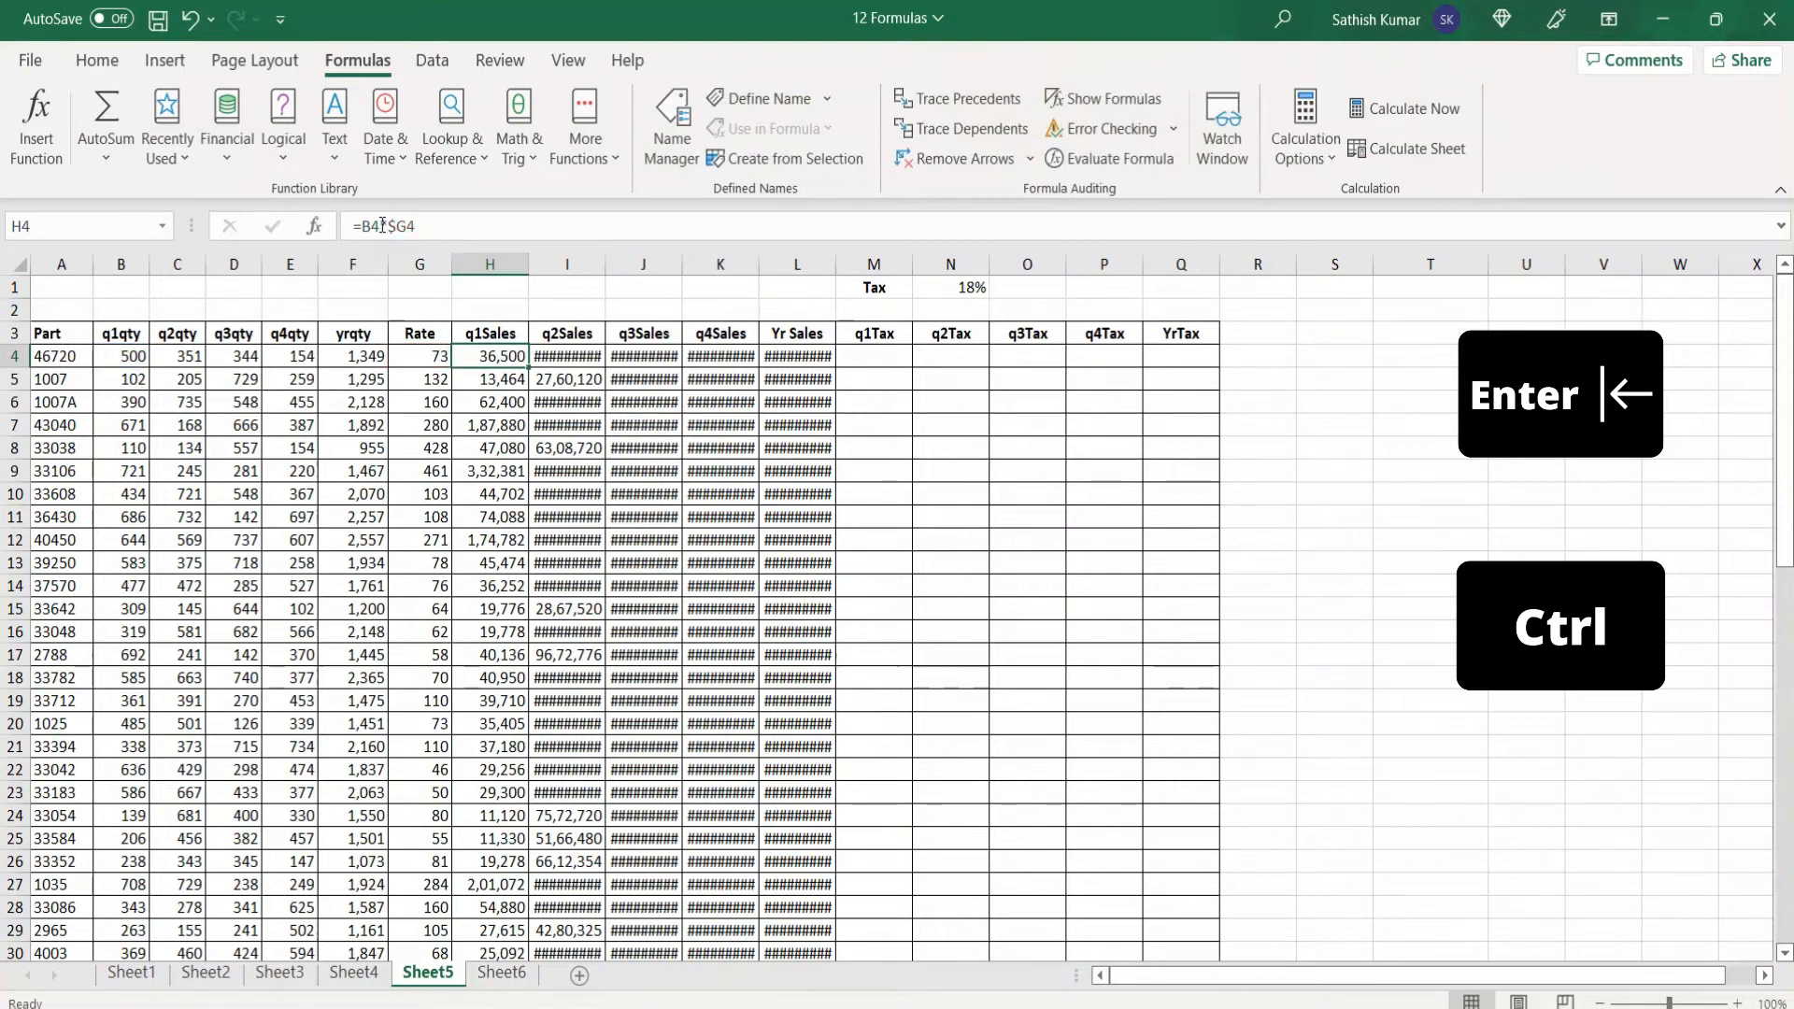
Step: Fill the corrected H4 formula across H4:L4 and down through all the part rows
key(shift+Right)
key(shift+Right)
key(shift+Right)
key(shift+Right)
key(ctrl+r)
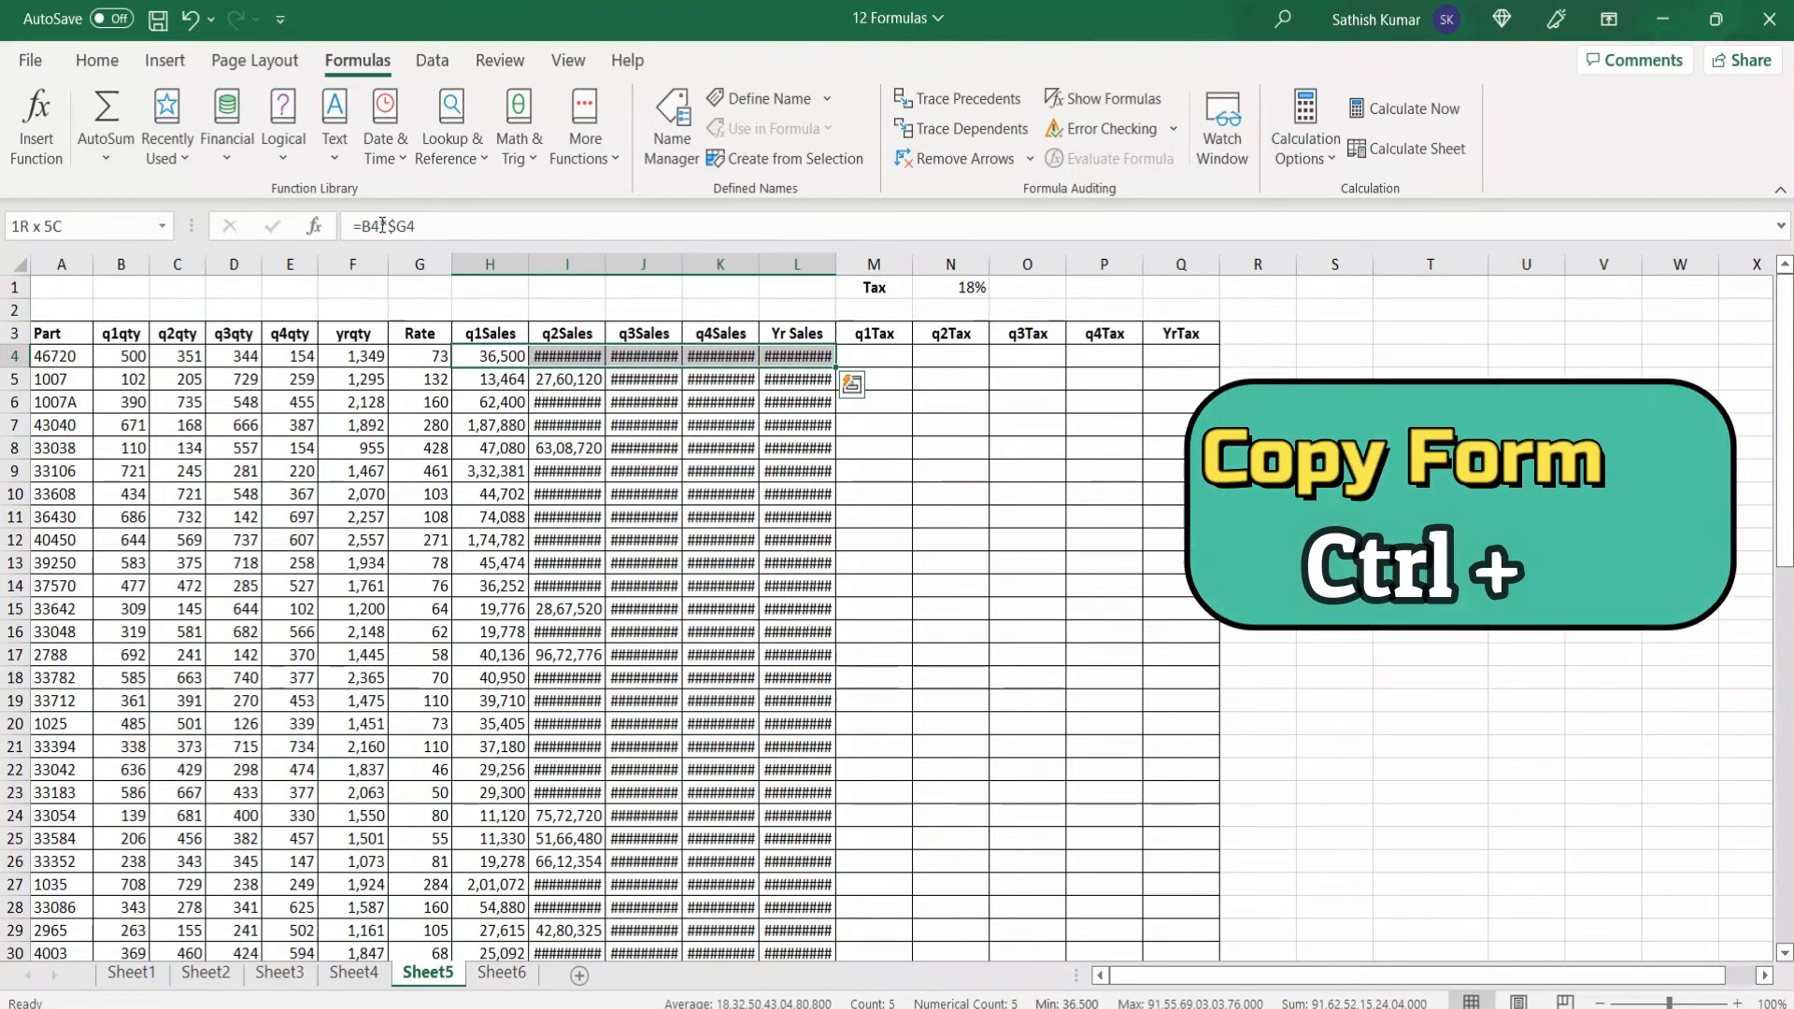
key(ctrl+q)
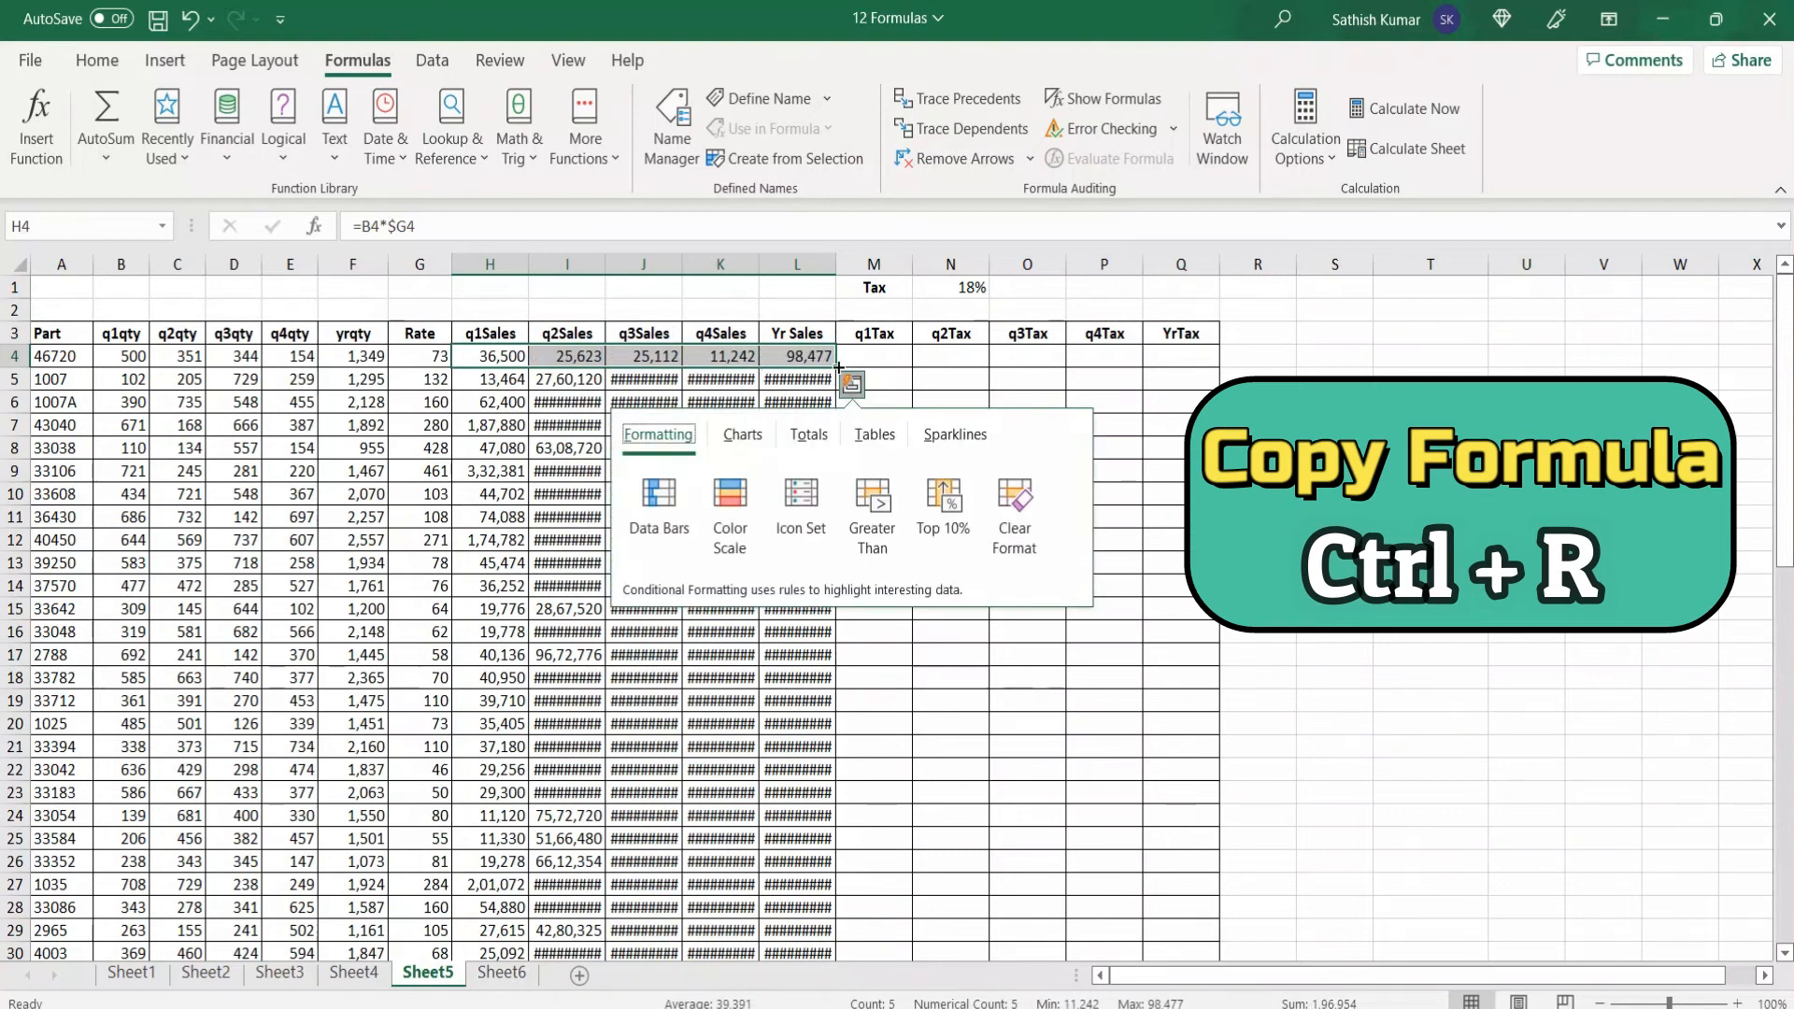
key(Escape)
key(ctrl+shift+Down)
key(ctrl+d)
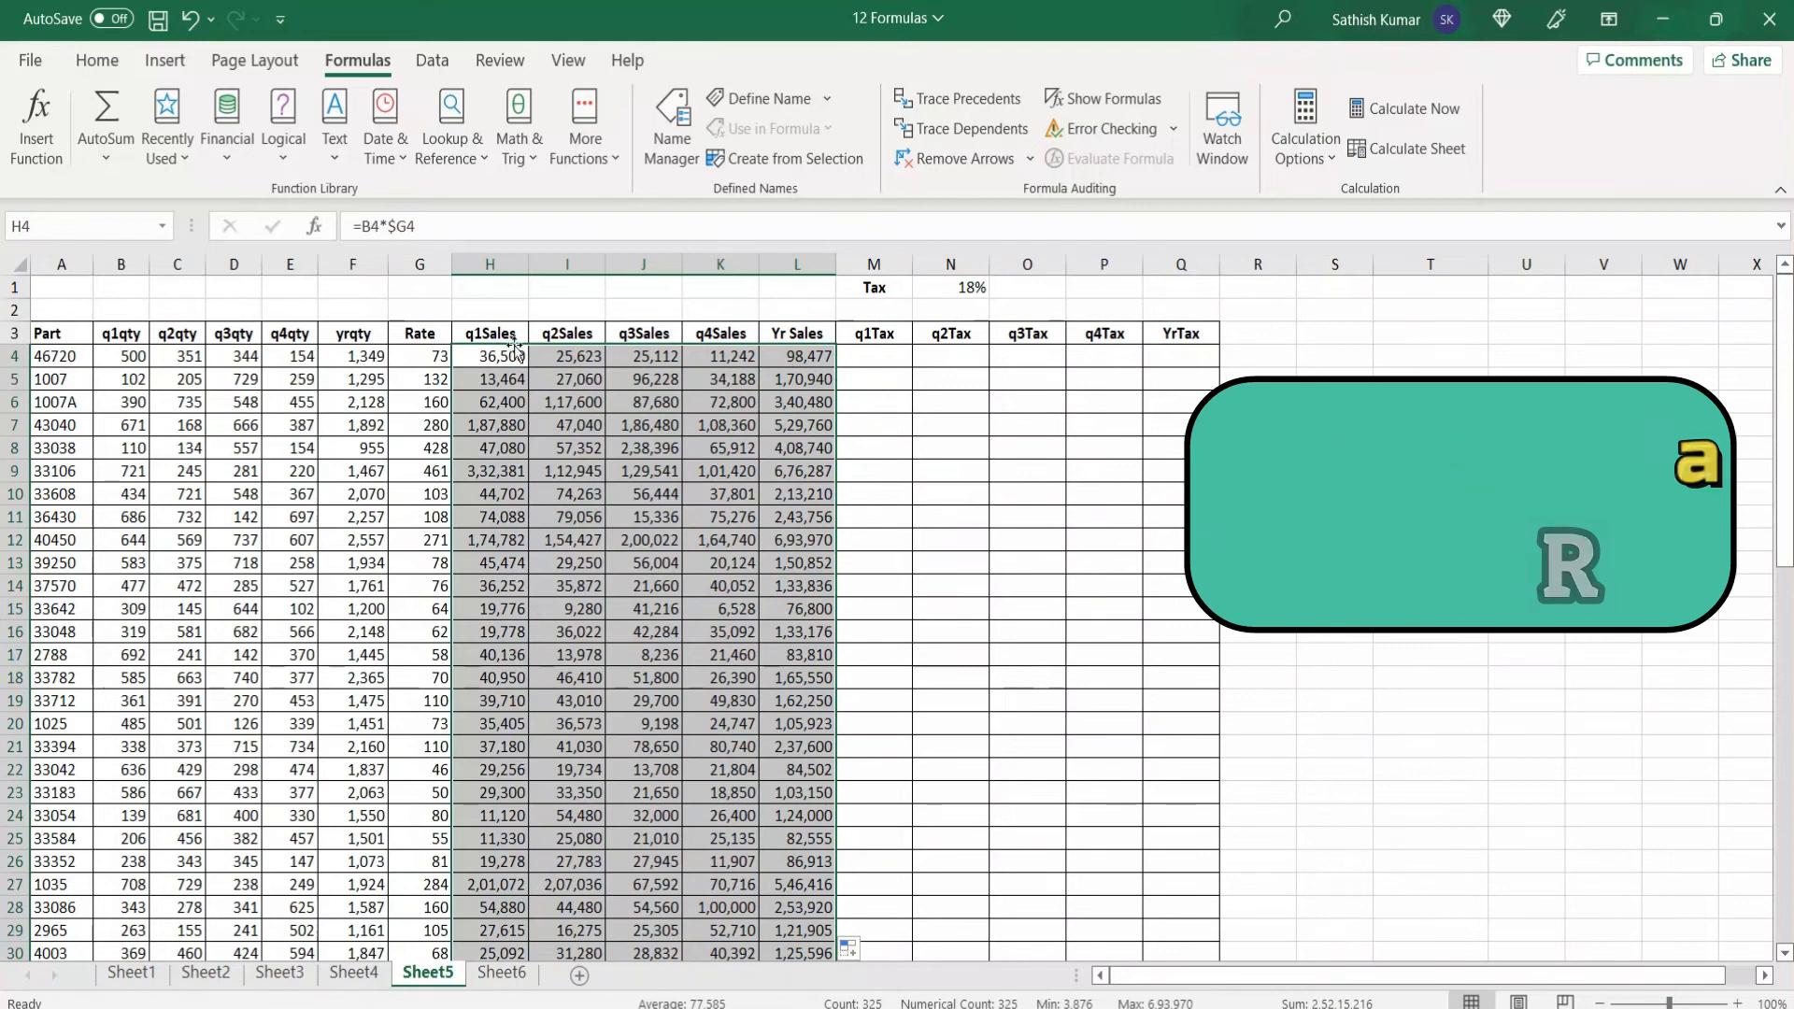
Step: Display the formulas to verify the $G references in the sales columns, and switch back to values
click(496, 352)
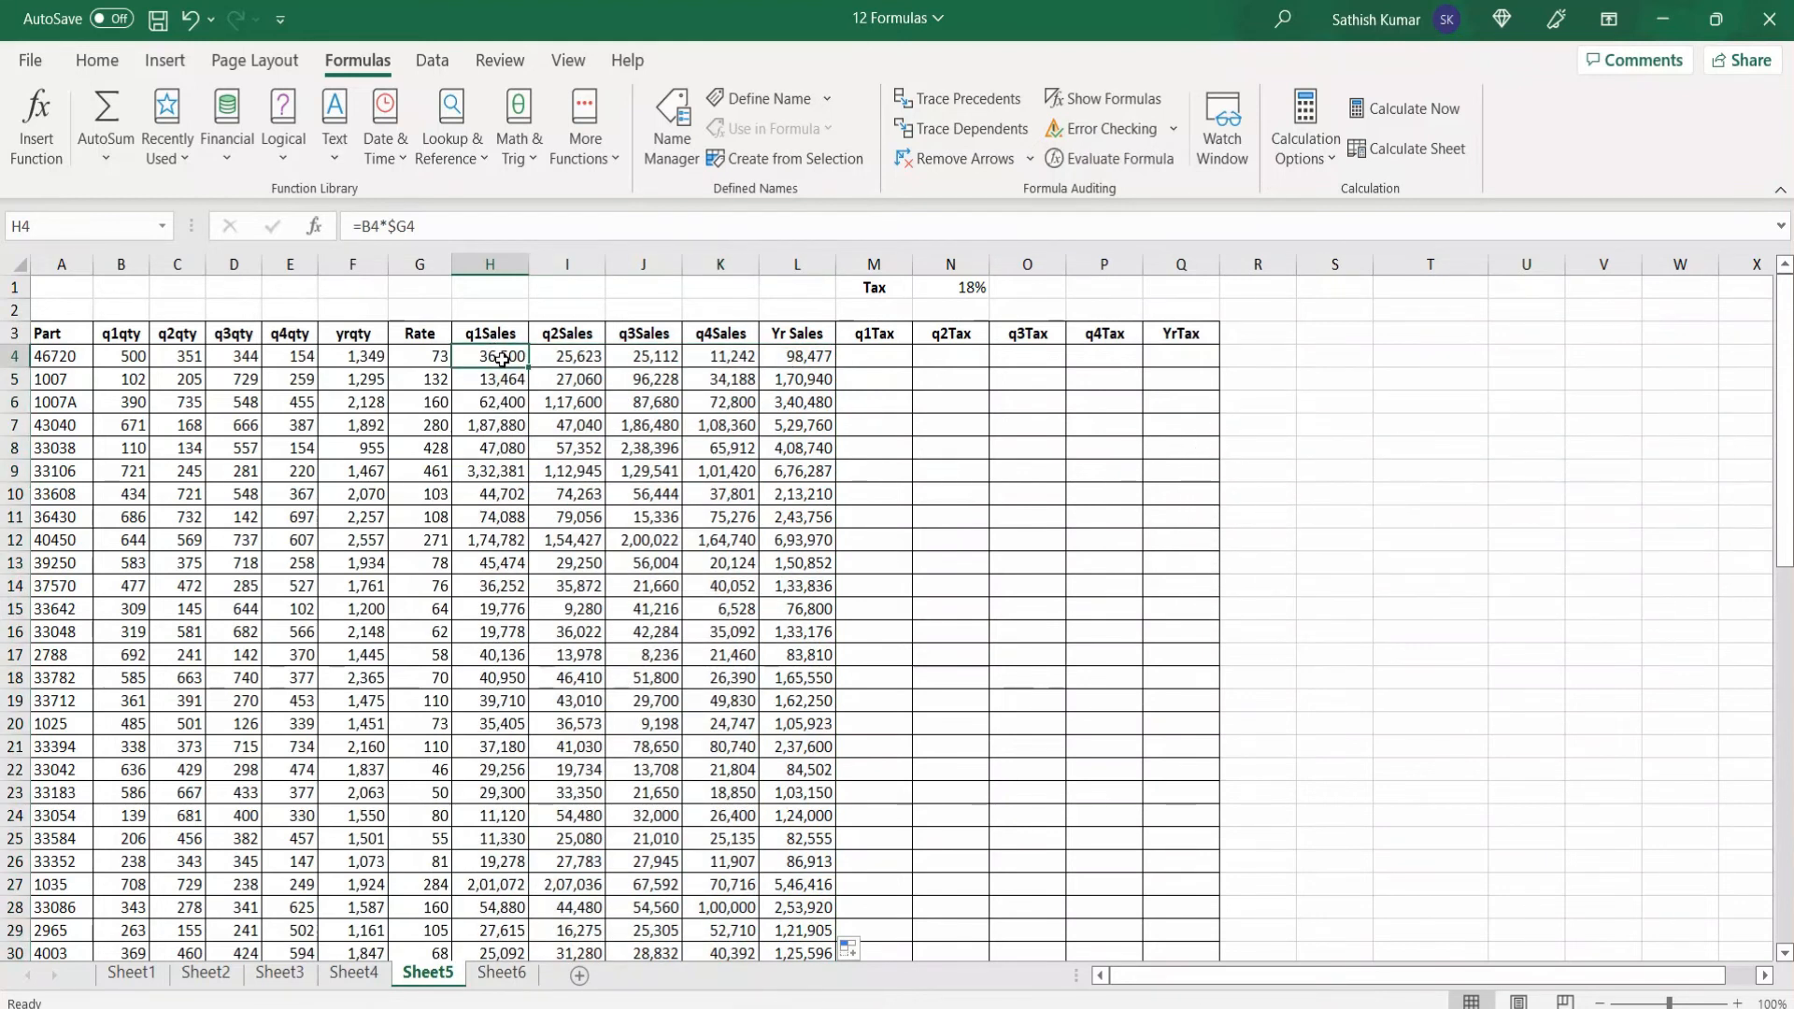
key(ctrl+grave)
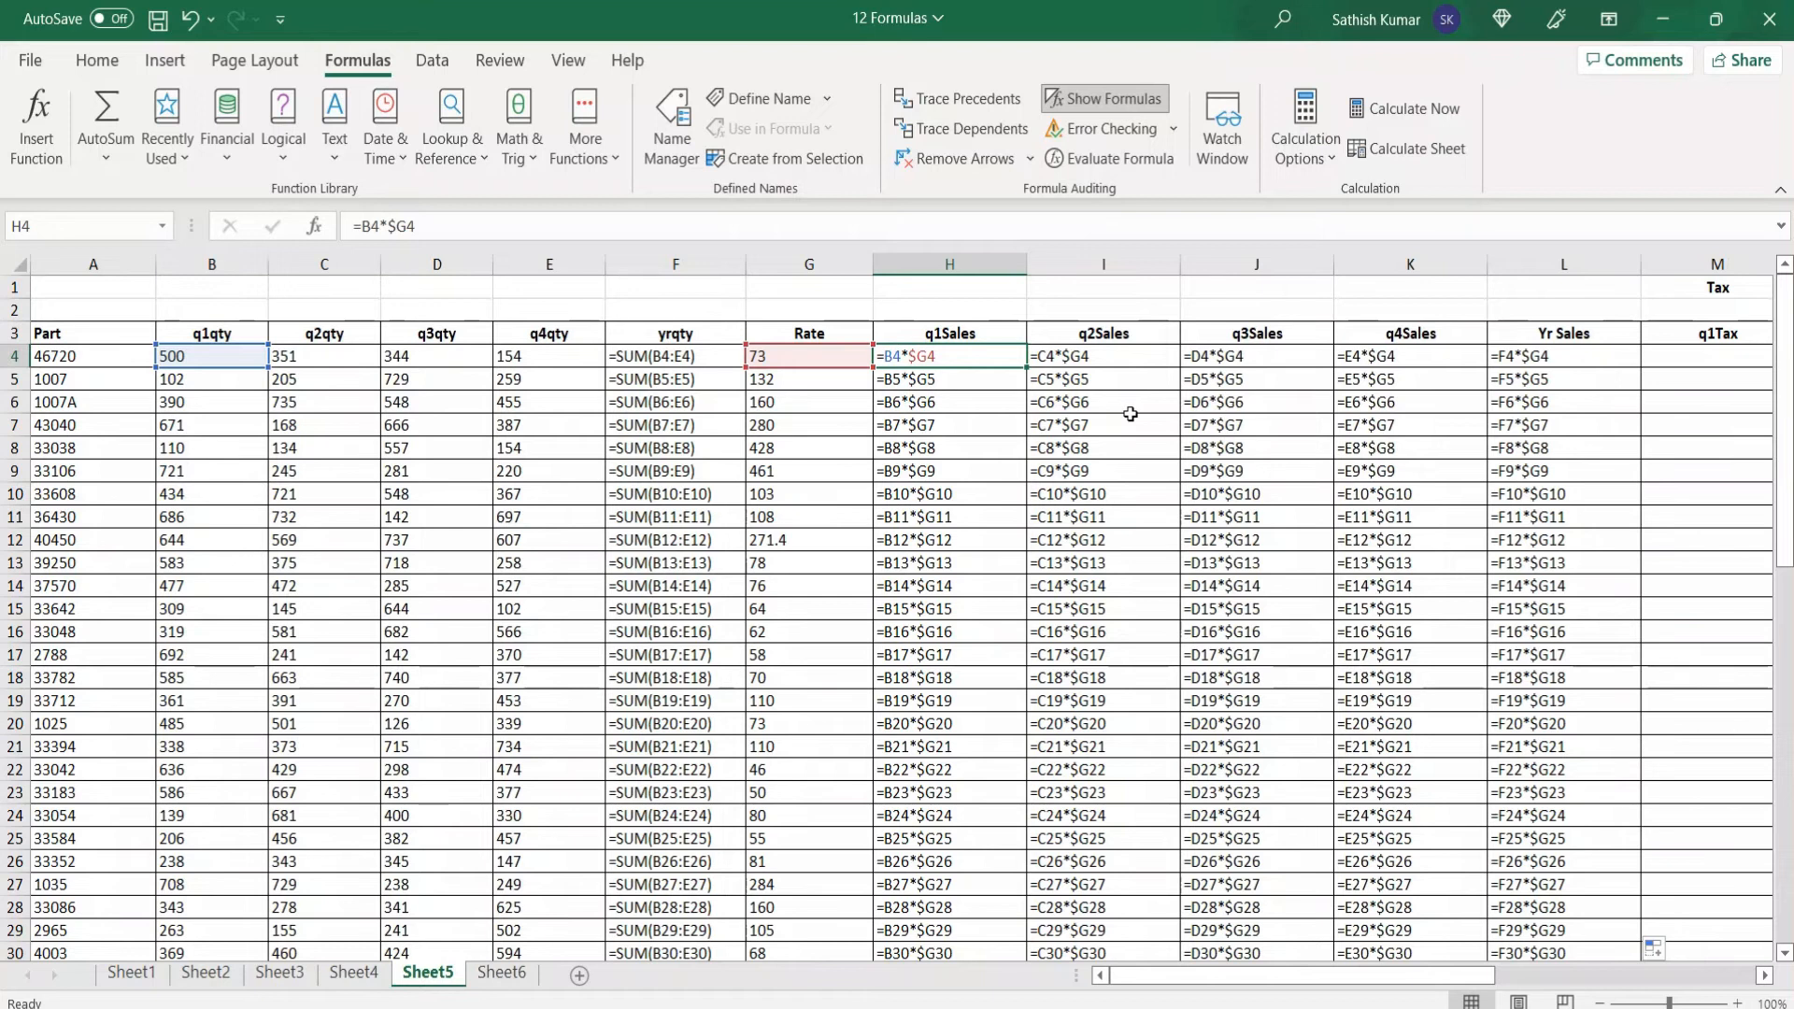
key(ctrl+grave)
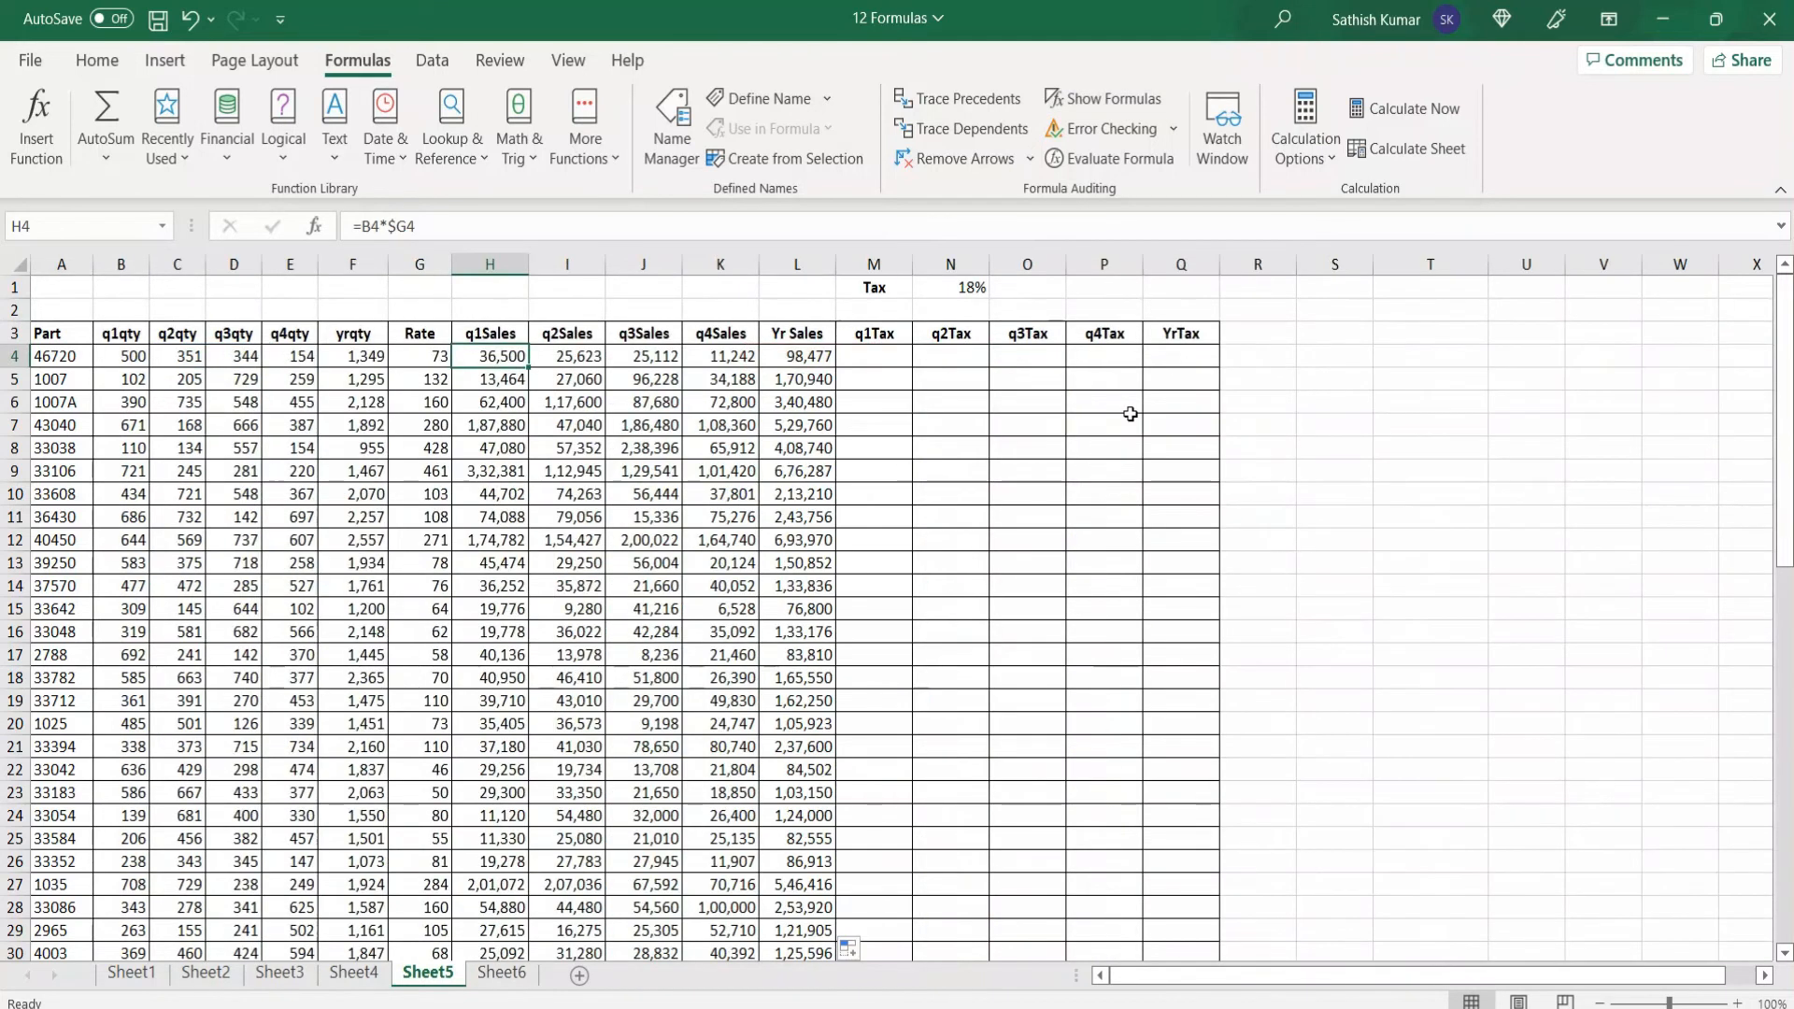
Step: Check the Discount A formula in D3 of Sheet6, and return to the q1Tax cell M4 on Sheet5
click(886, 359)
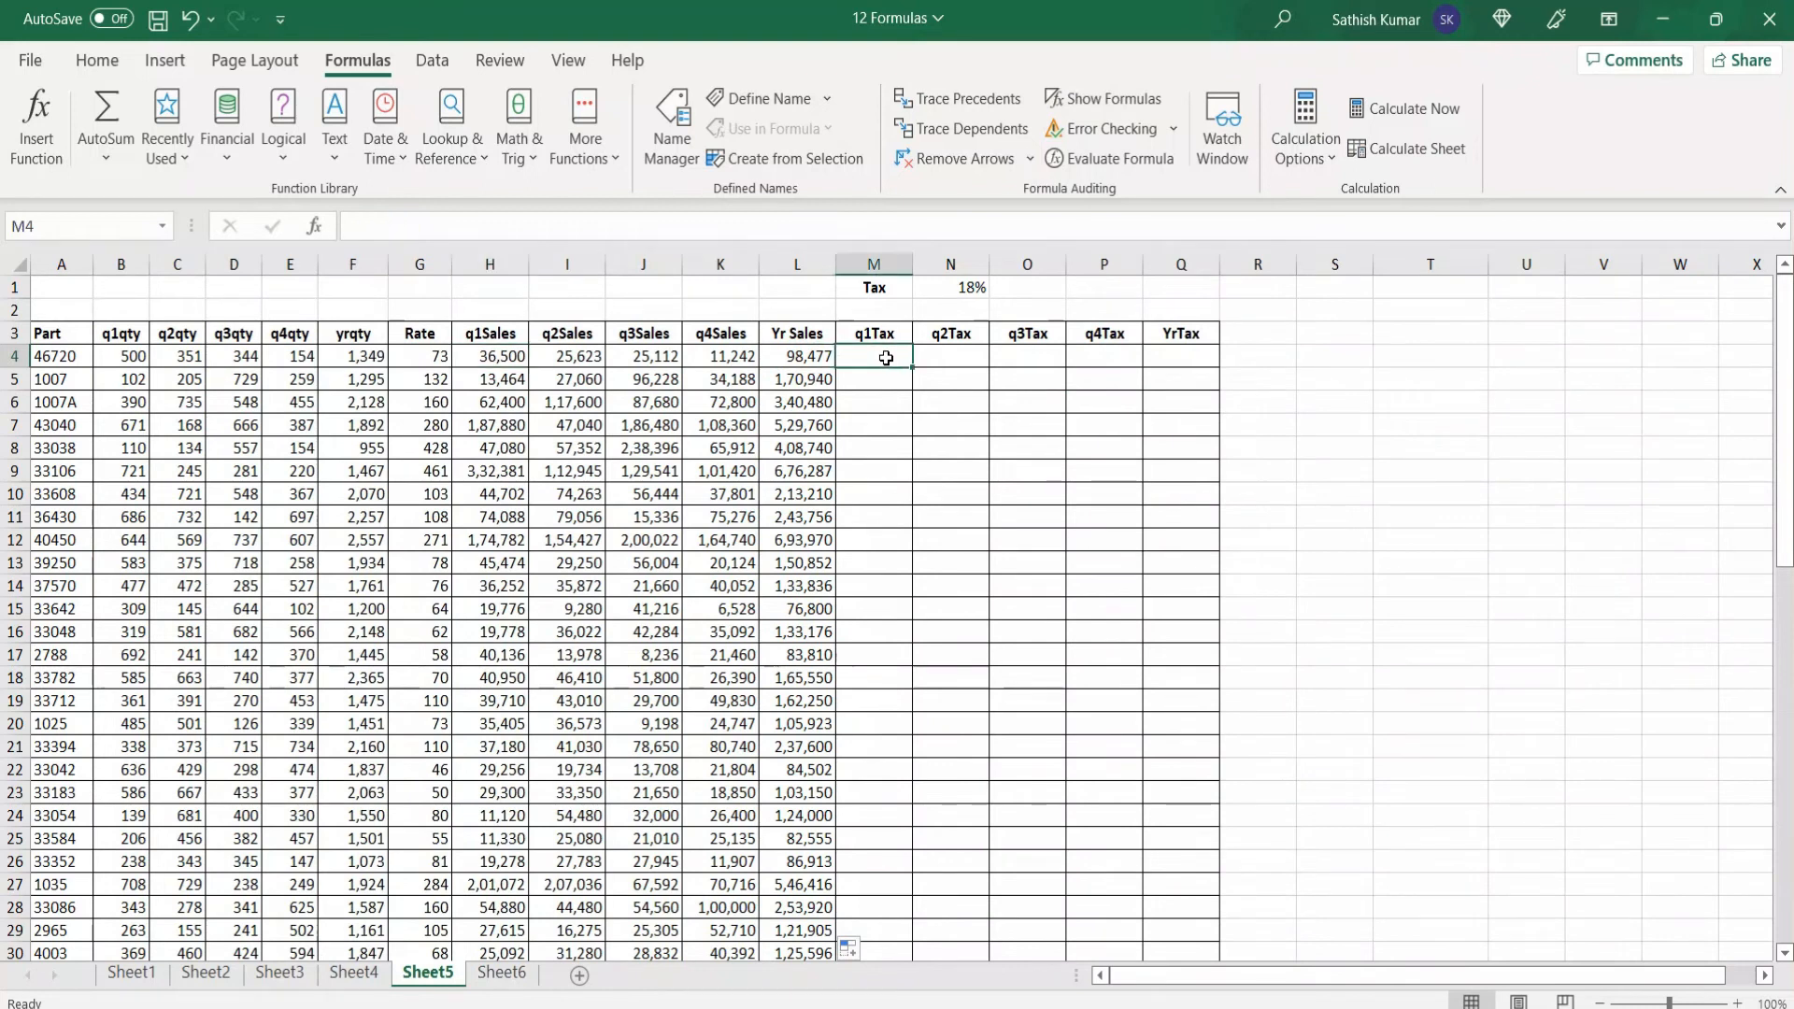
click(501, 973)
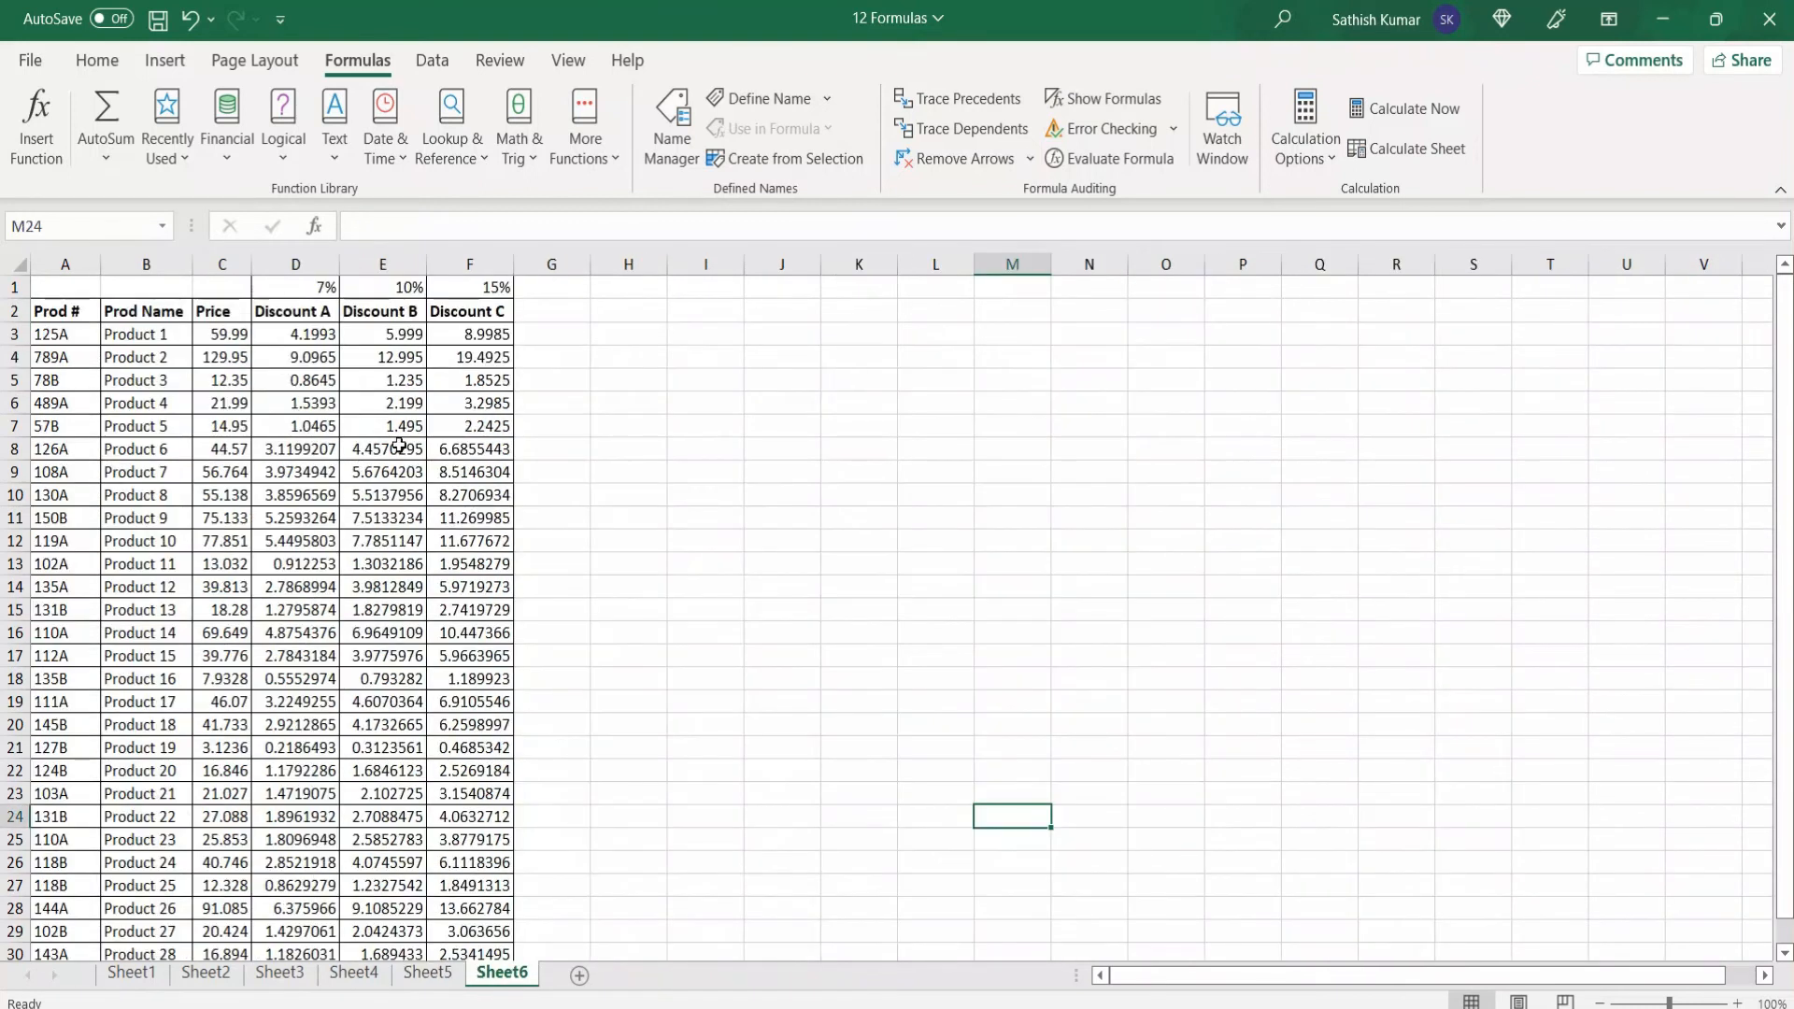
click(324, 335)
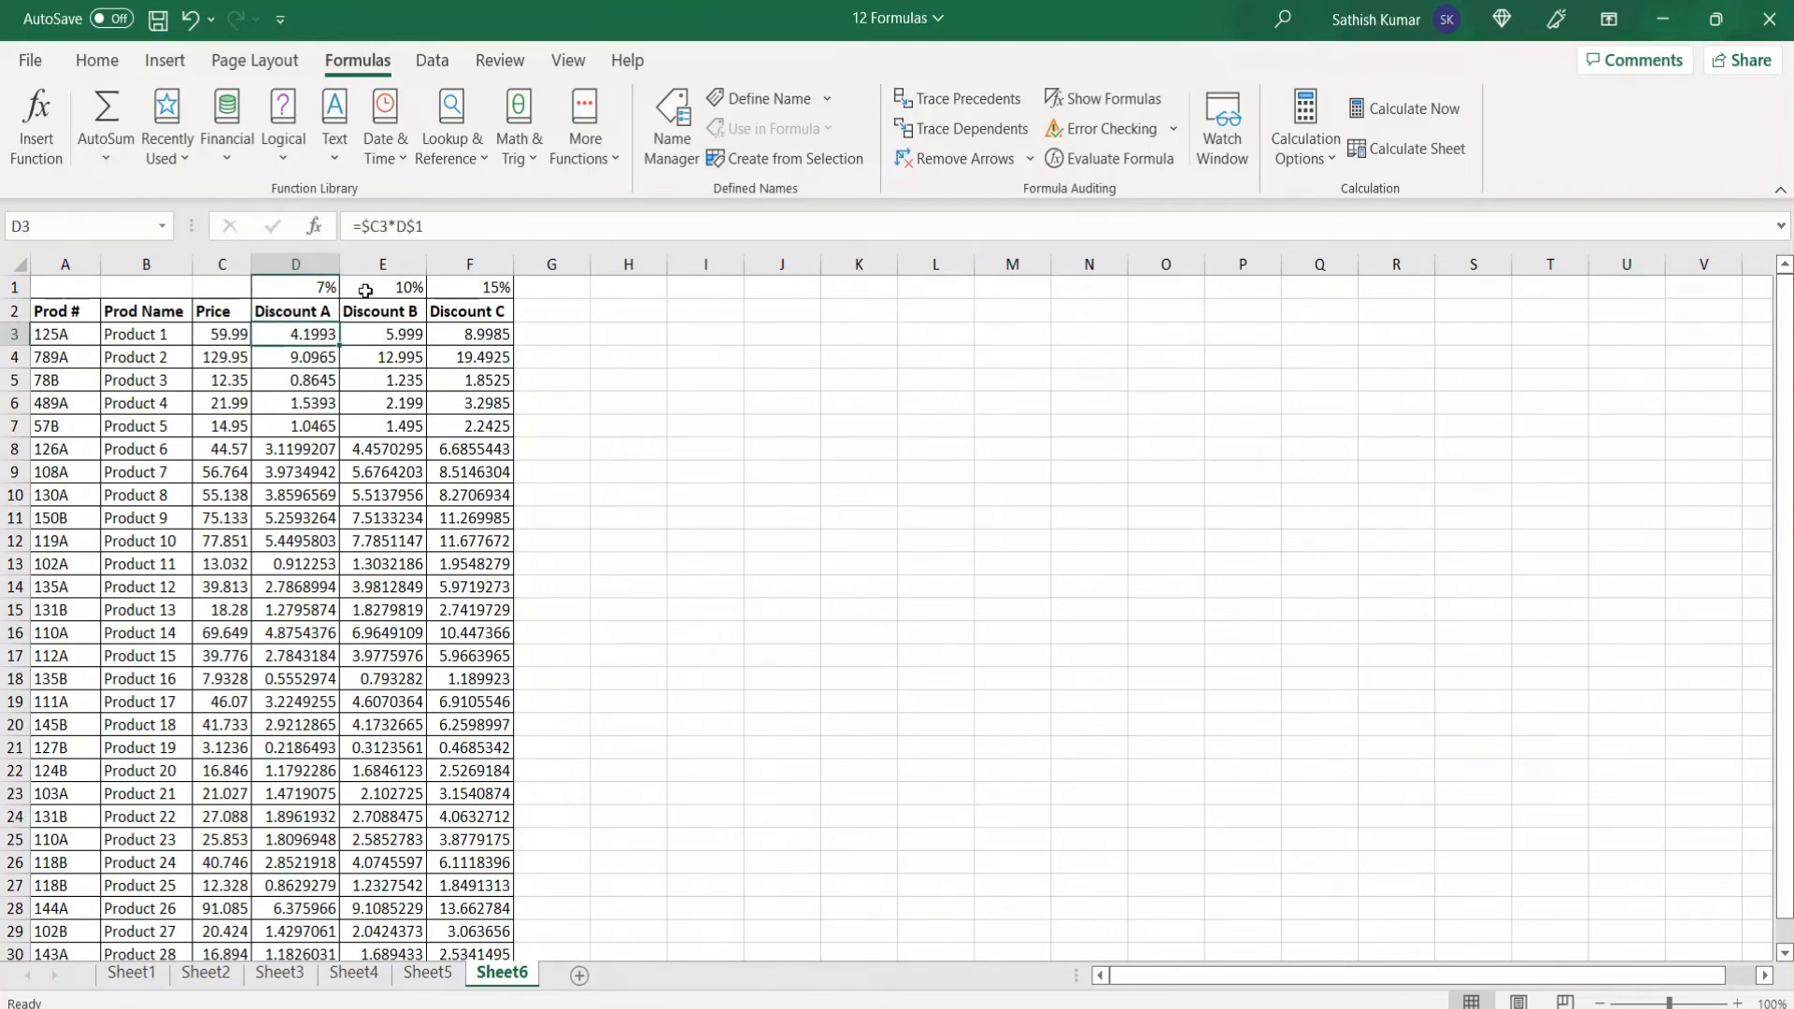
click(446, 981)
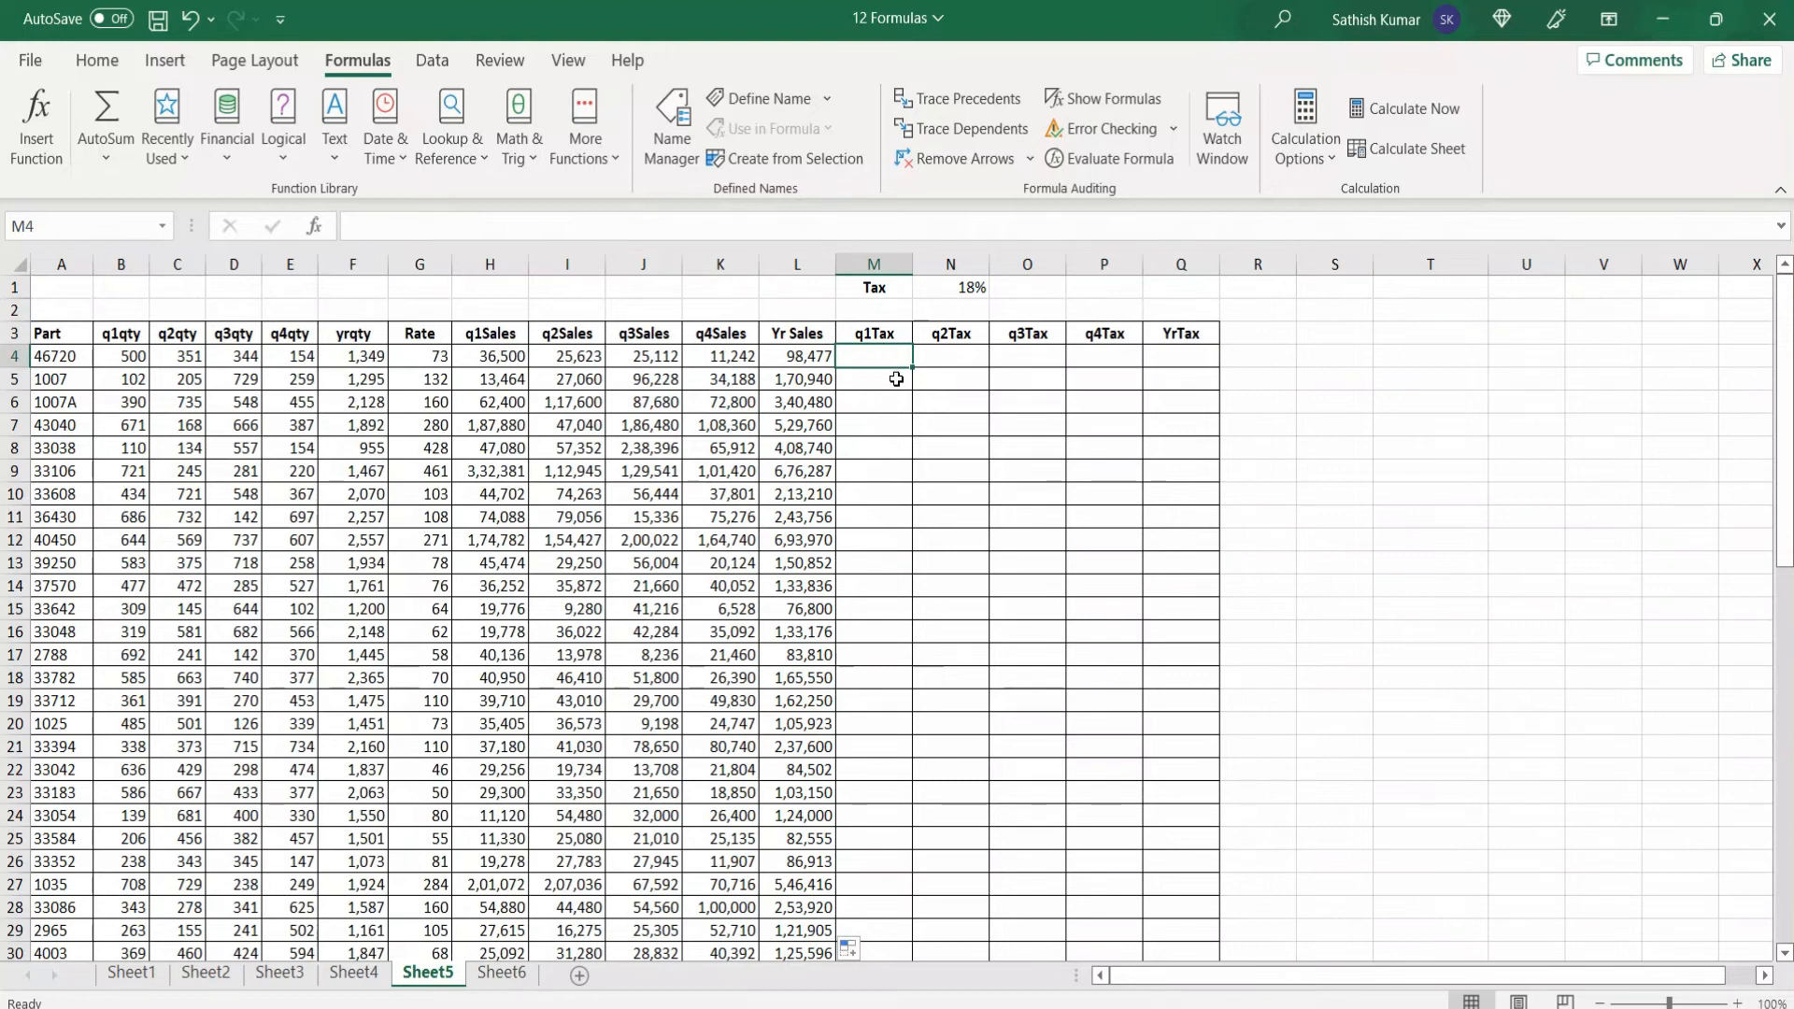
Step: Enter the q1Tax formula =H4*$N$1 in M4 with an absolute reference to the tax rate, keeping M4 selected
text(=)
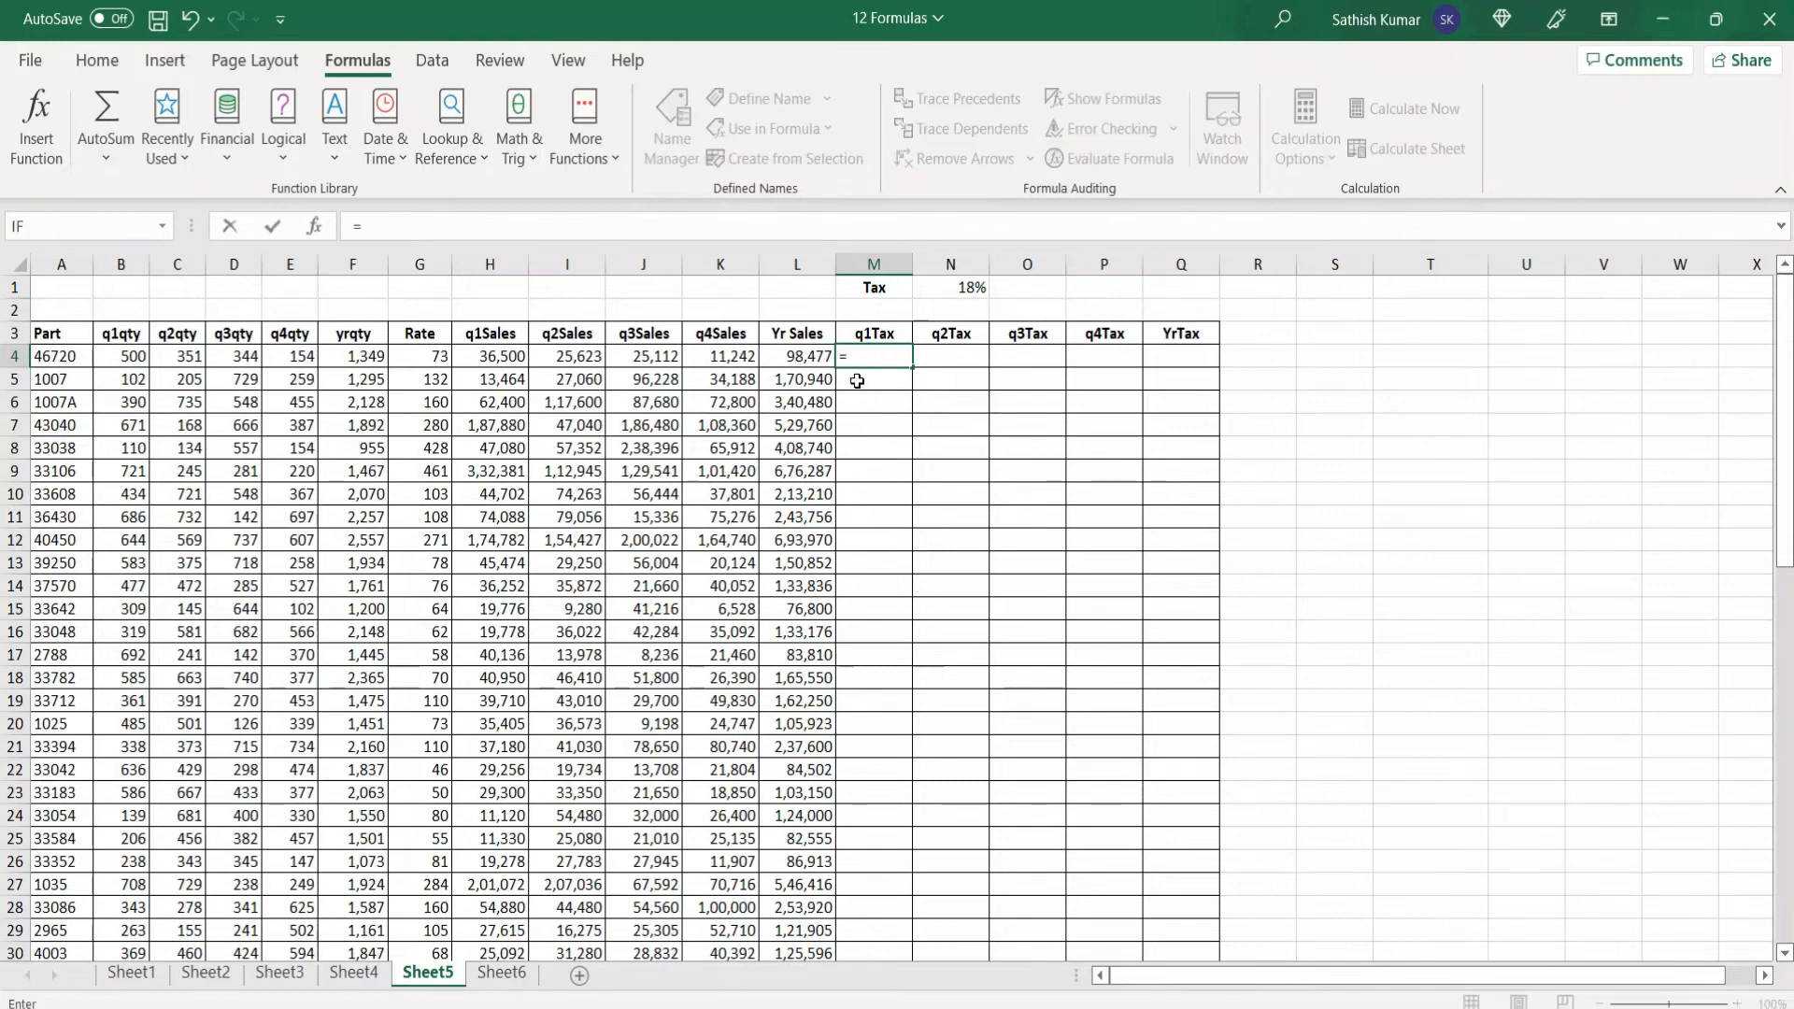
click(495, 356)
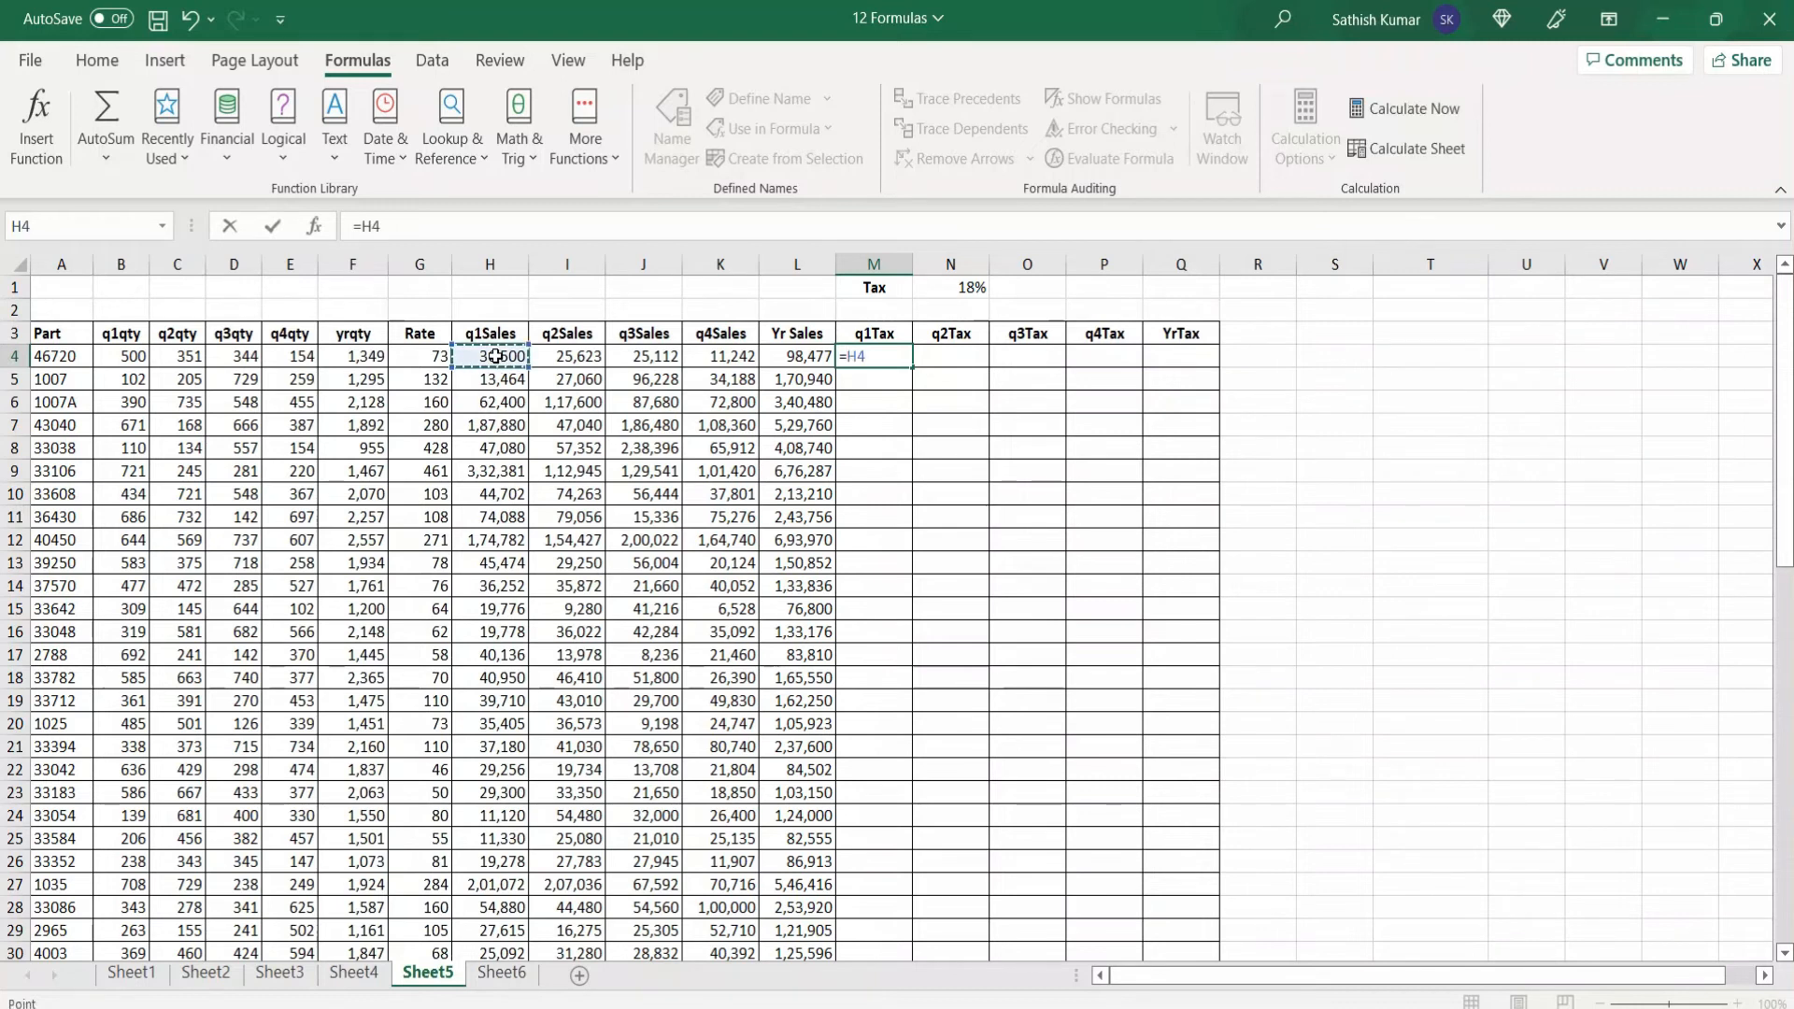
text(*)
click(945, 292)
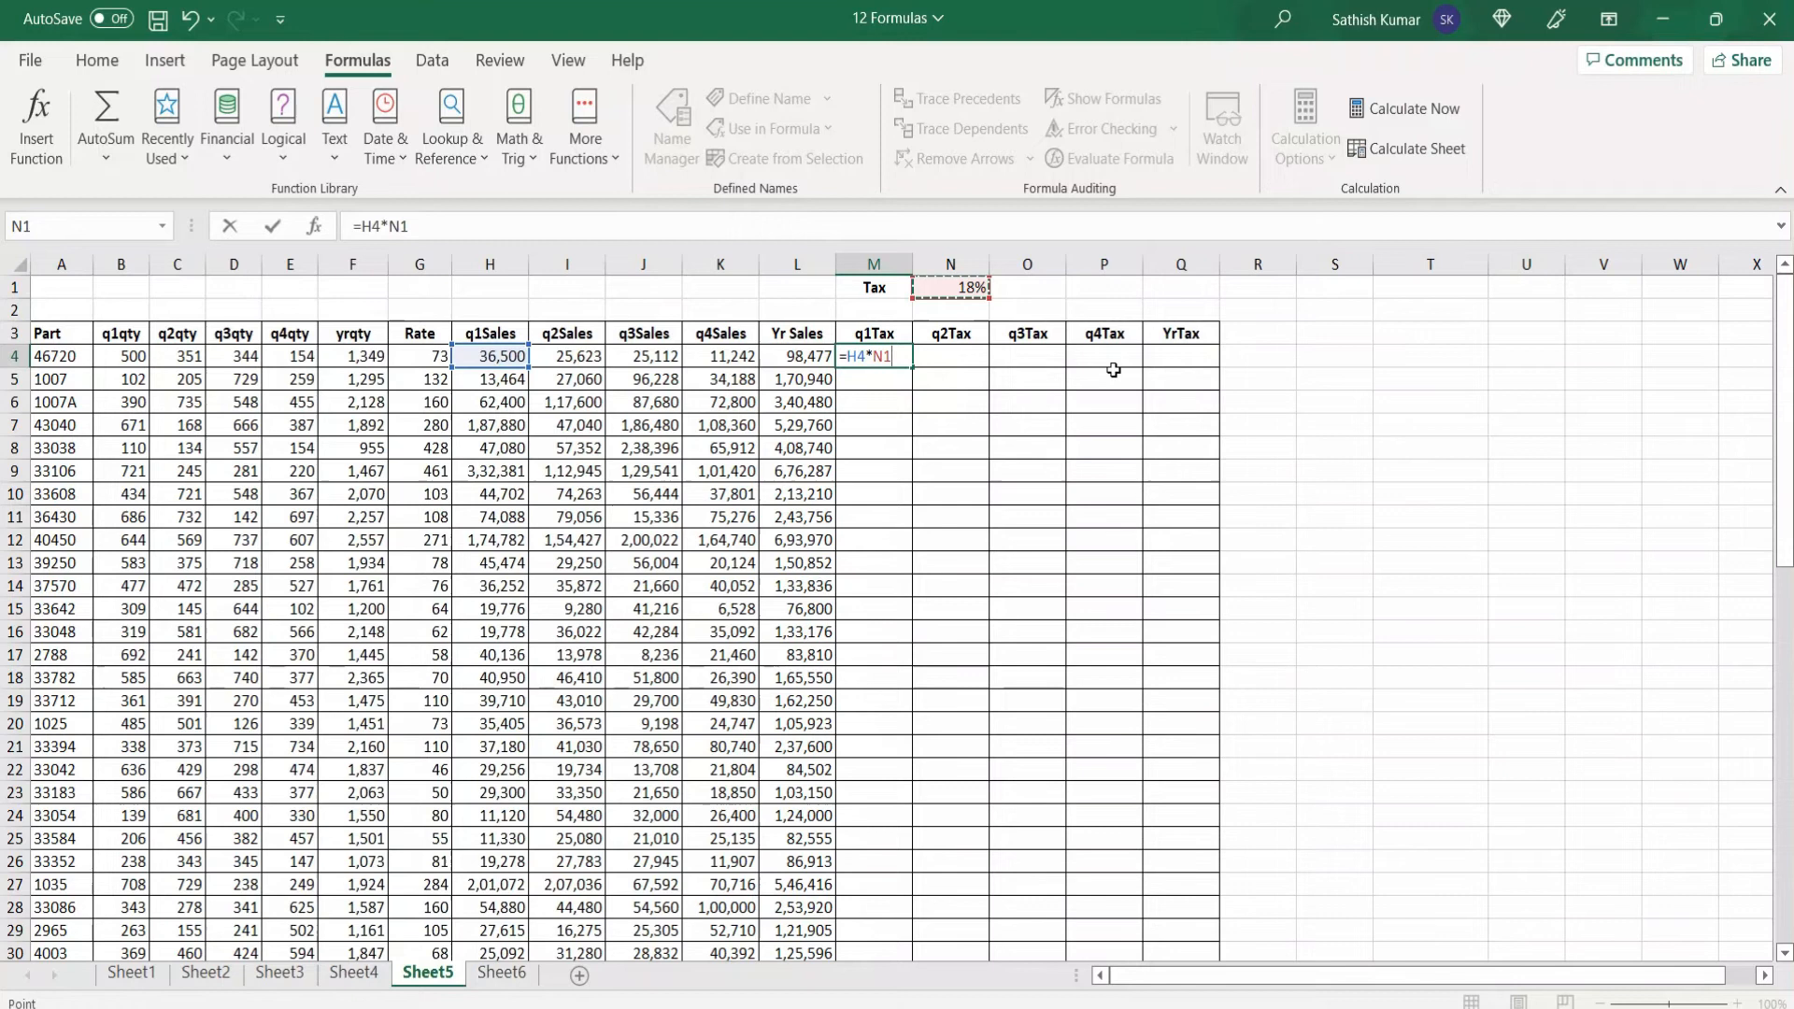
key(F4)
key(Return)
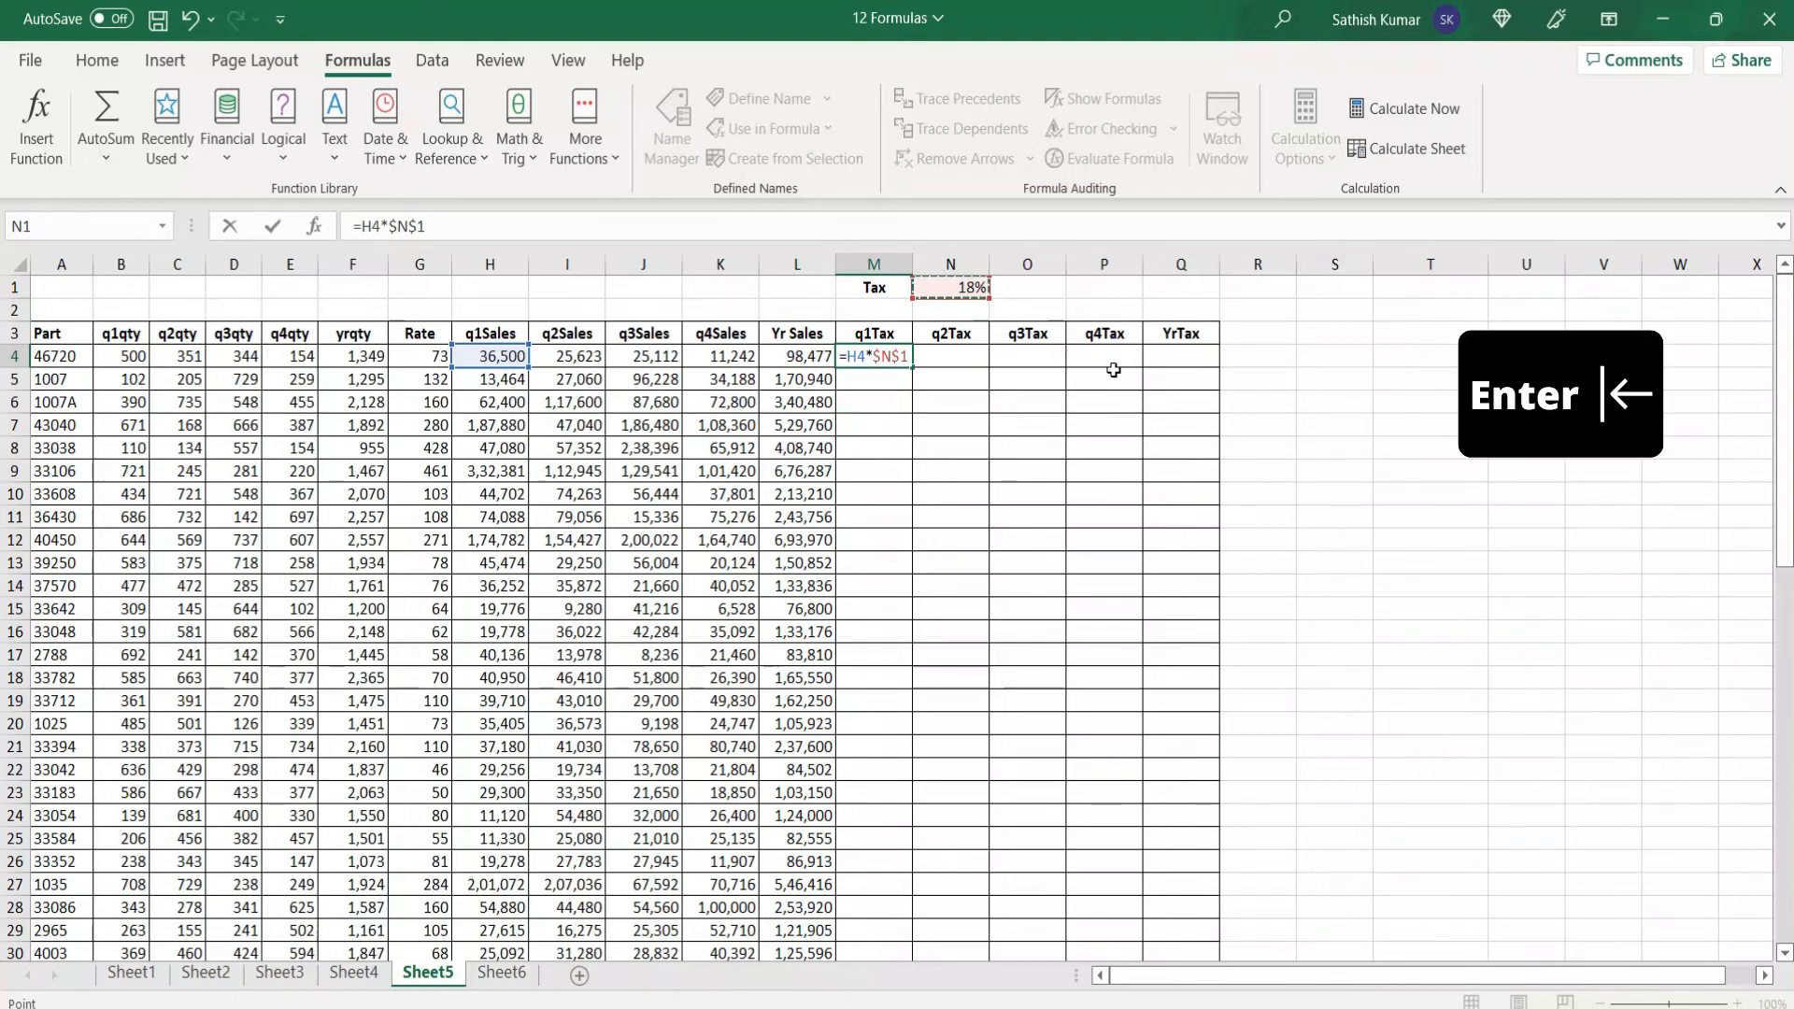
key(ctrl)
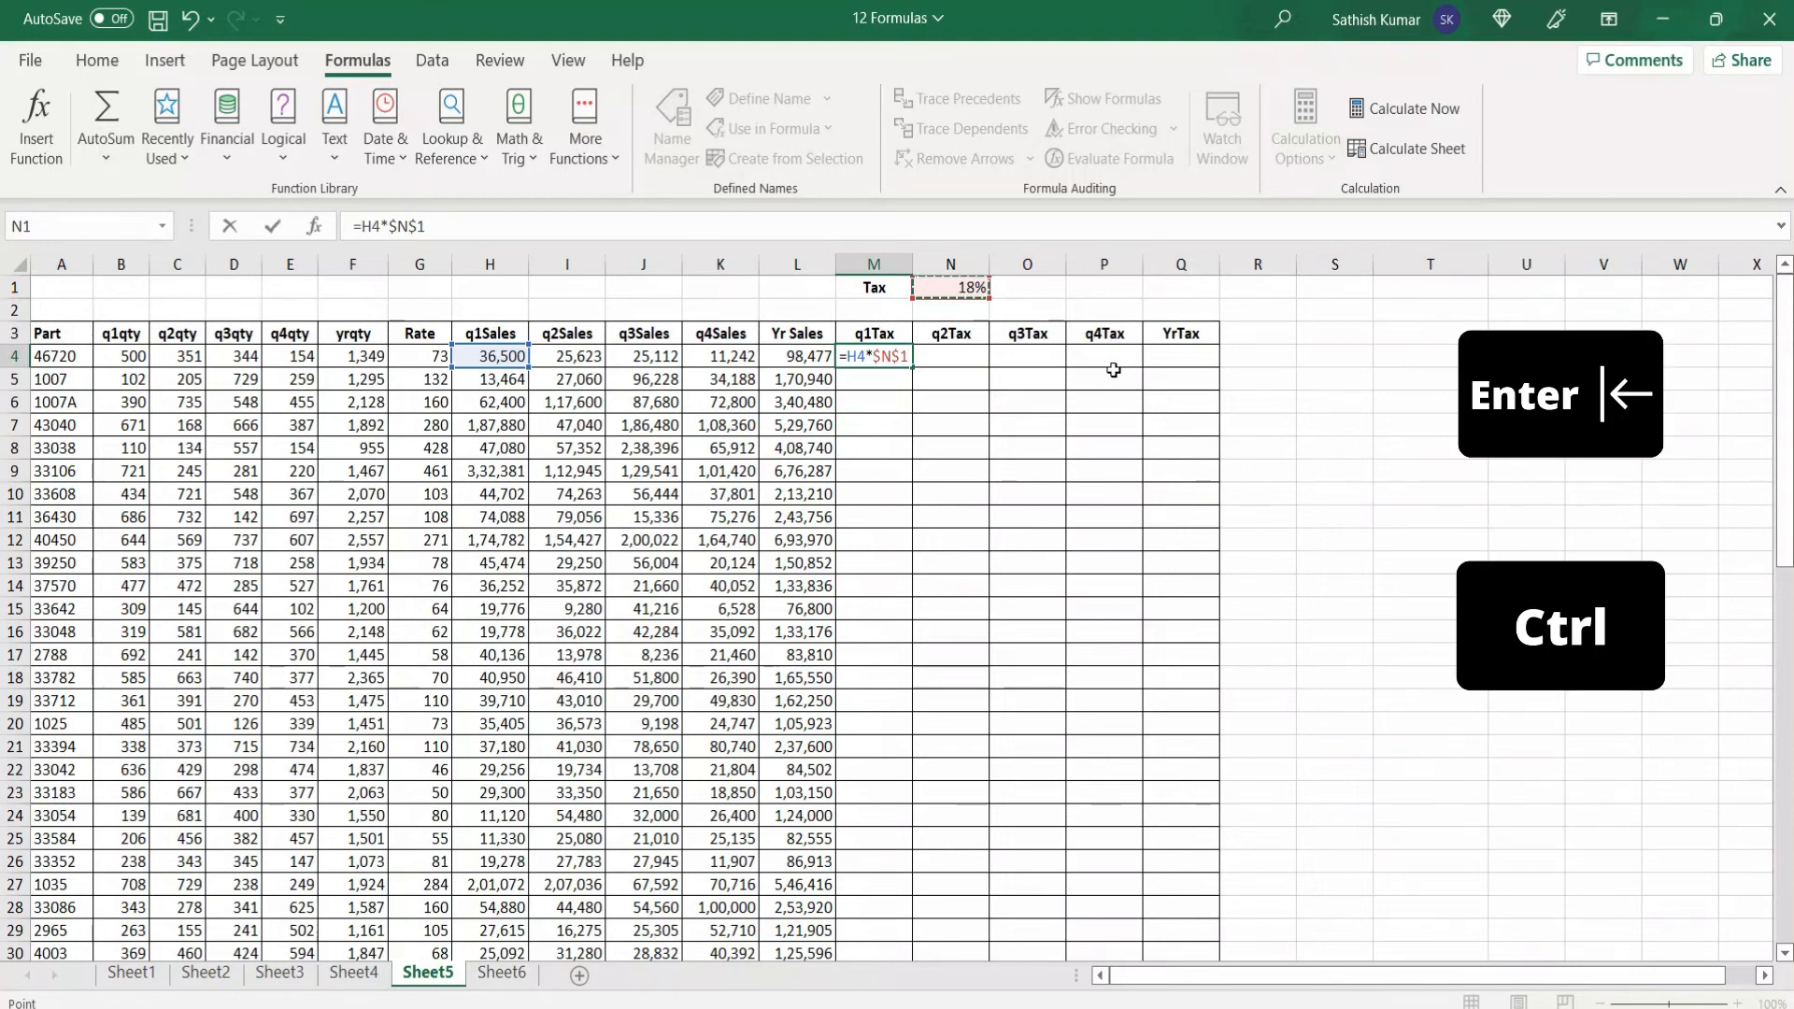
key(ctrl+Return)
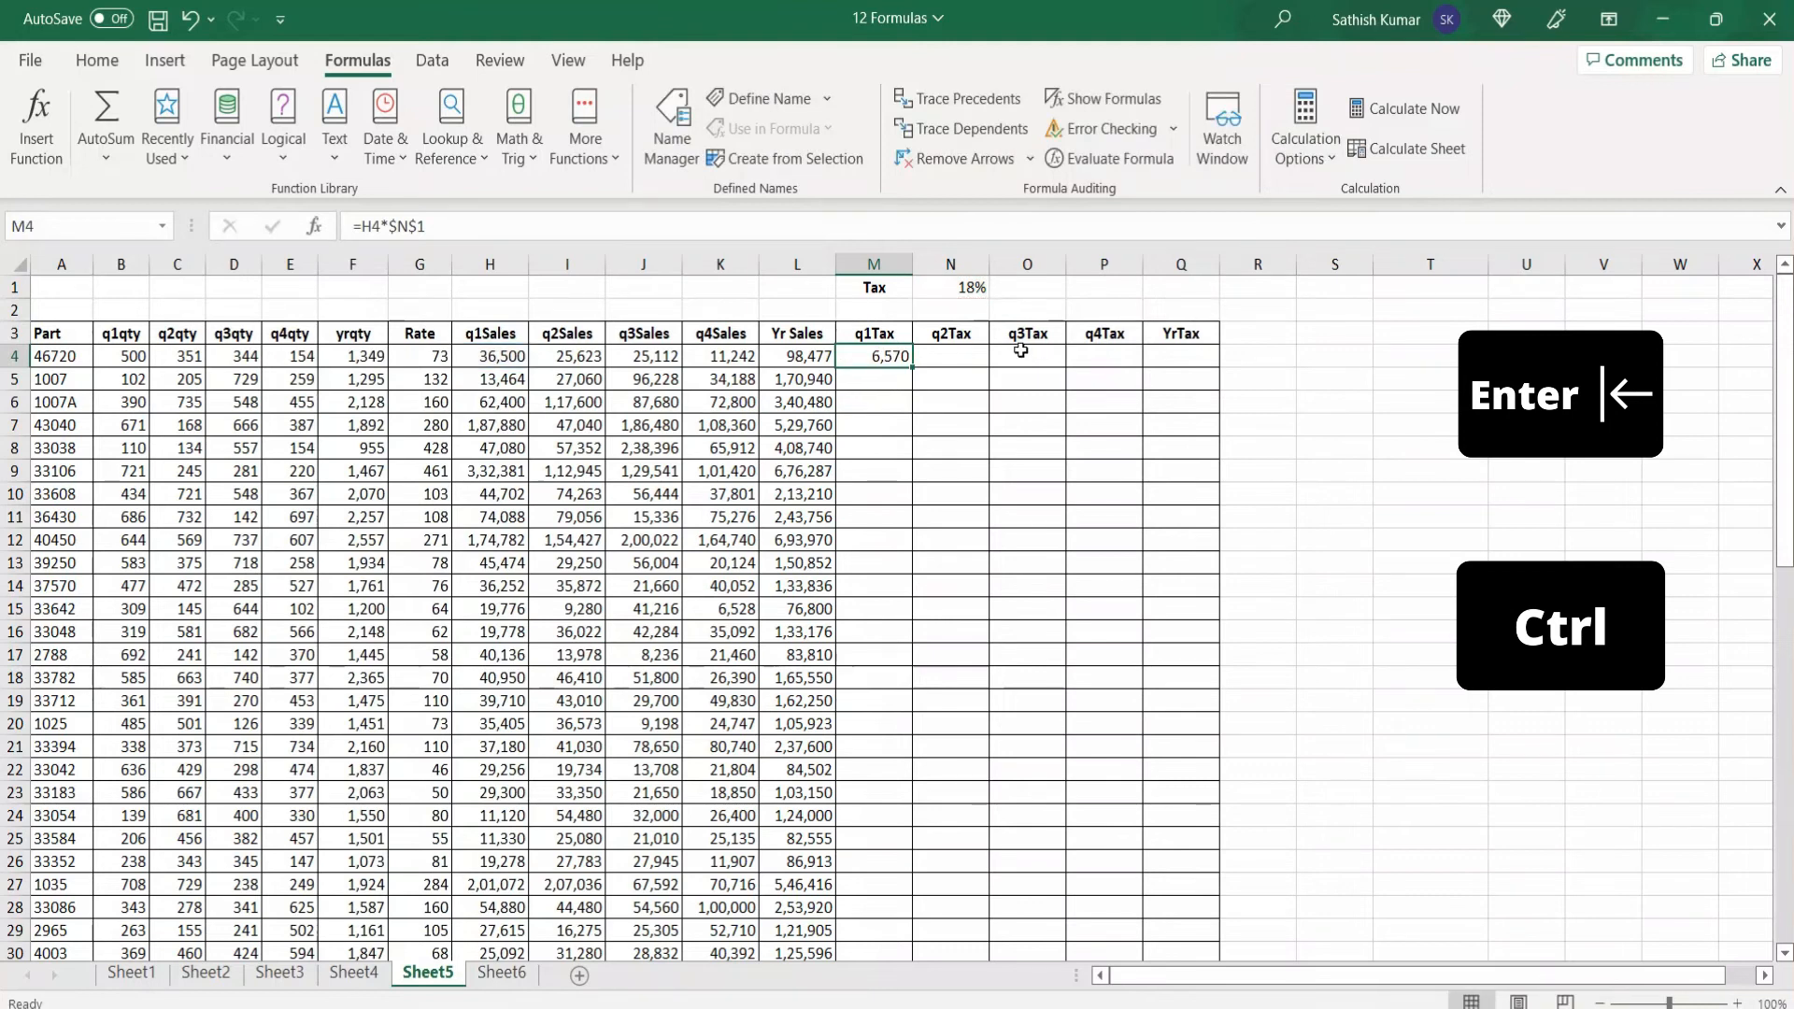
Step: Fill the M4 tax formula across M4:Q4 and down through all the part rows
key(shift+Right)
key(shift+Right)
key(shift+Right)
key(shift+Right)
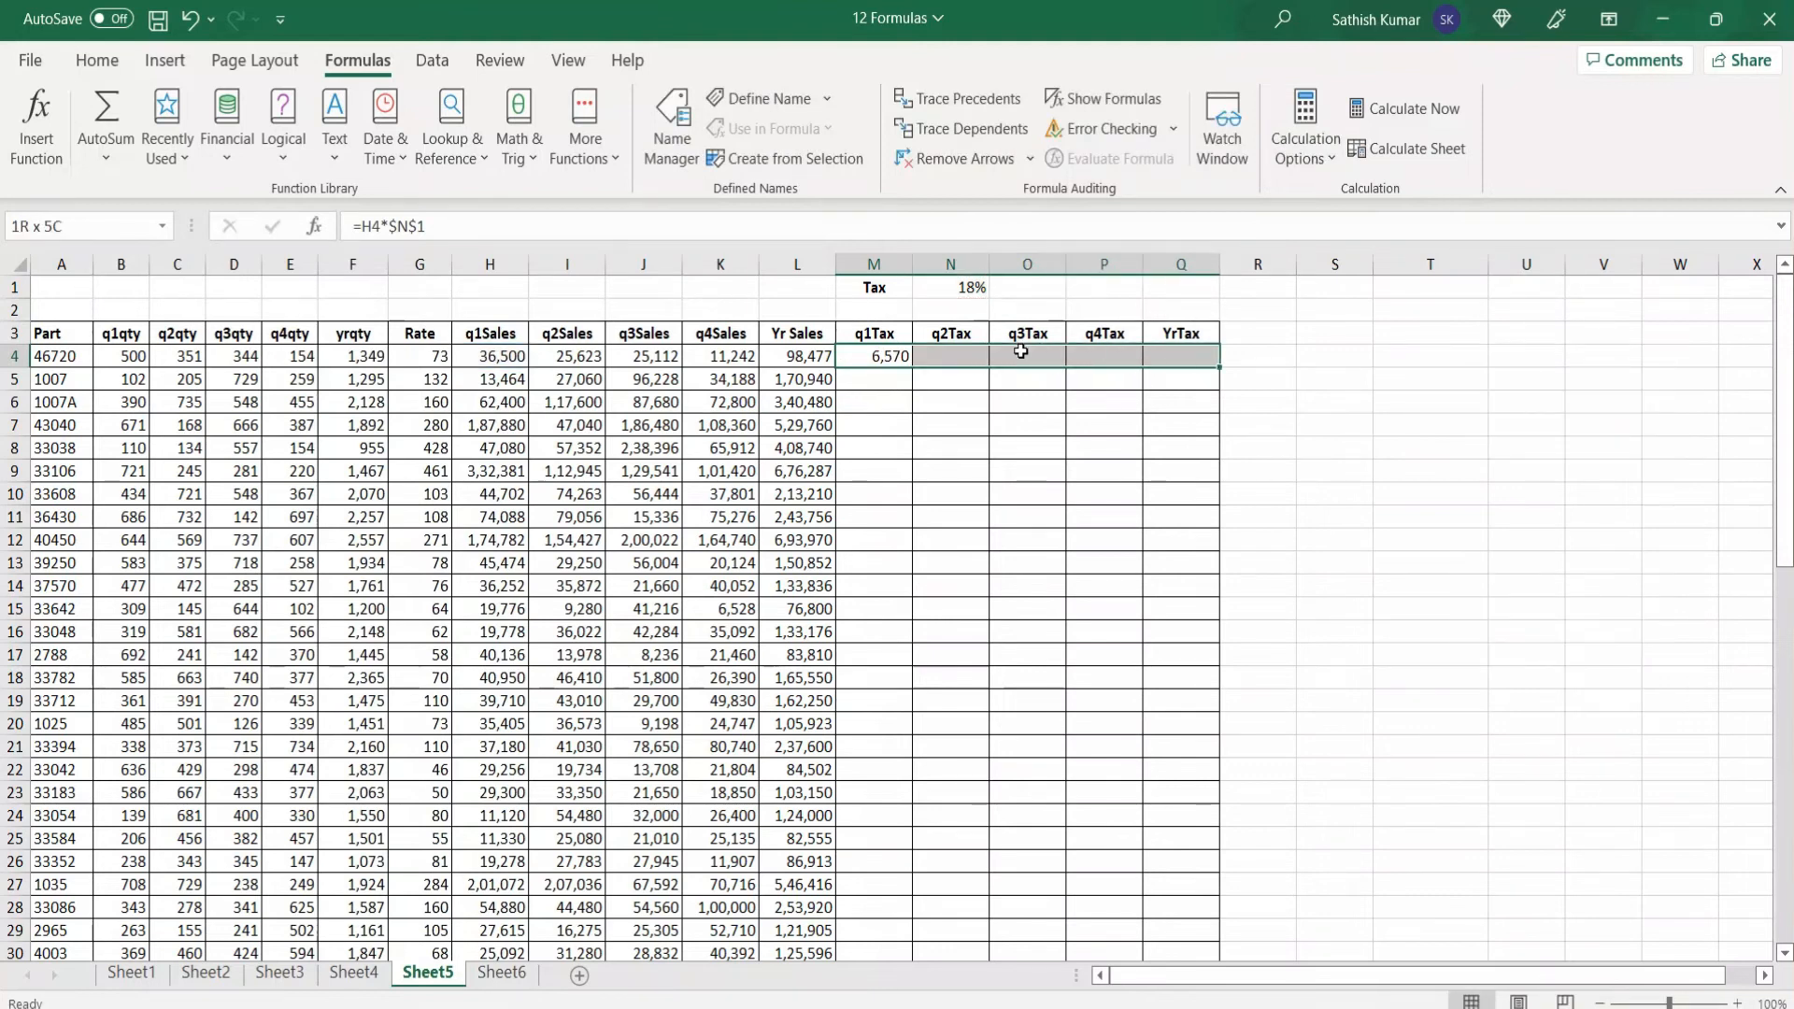
key(ctrl+r)
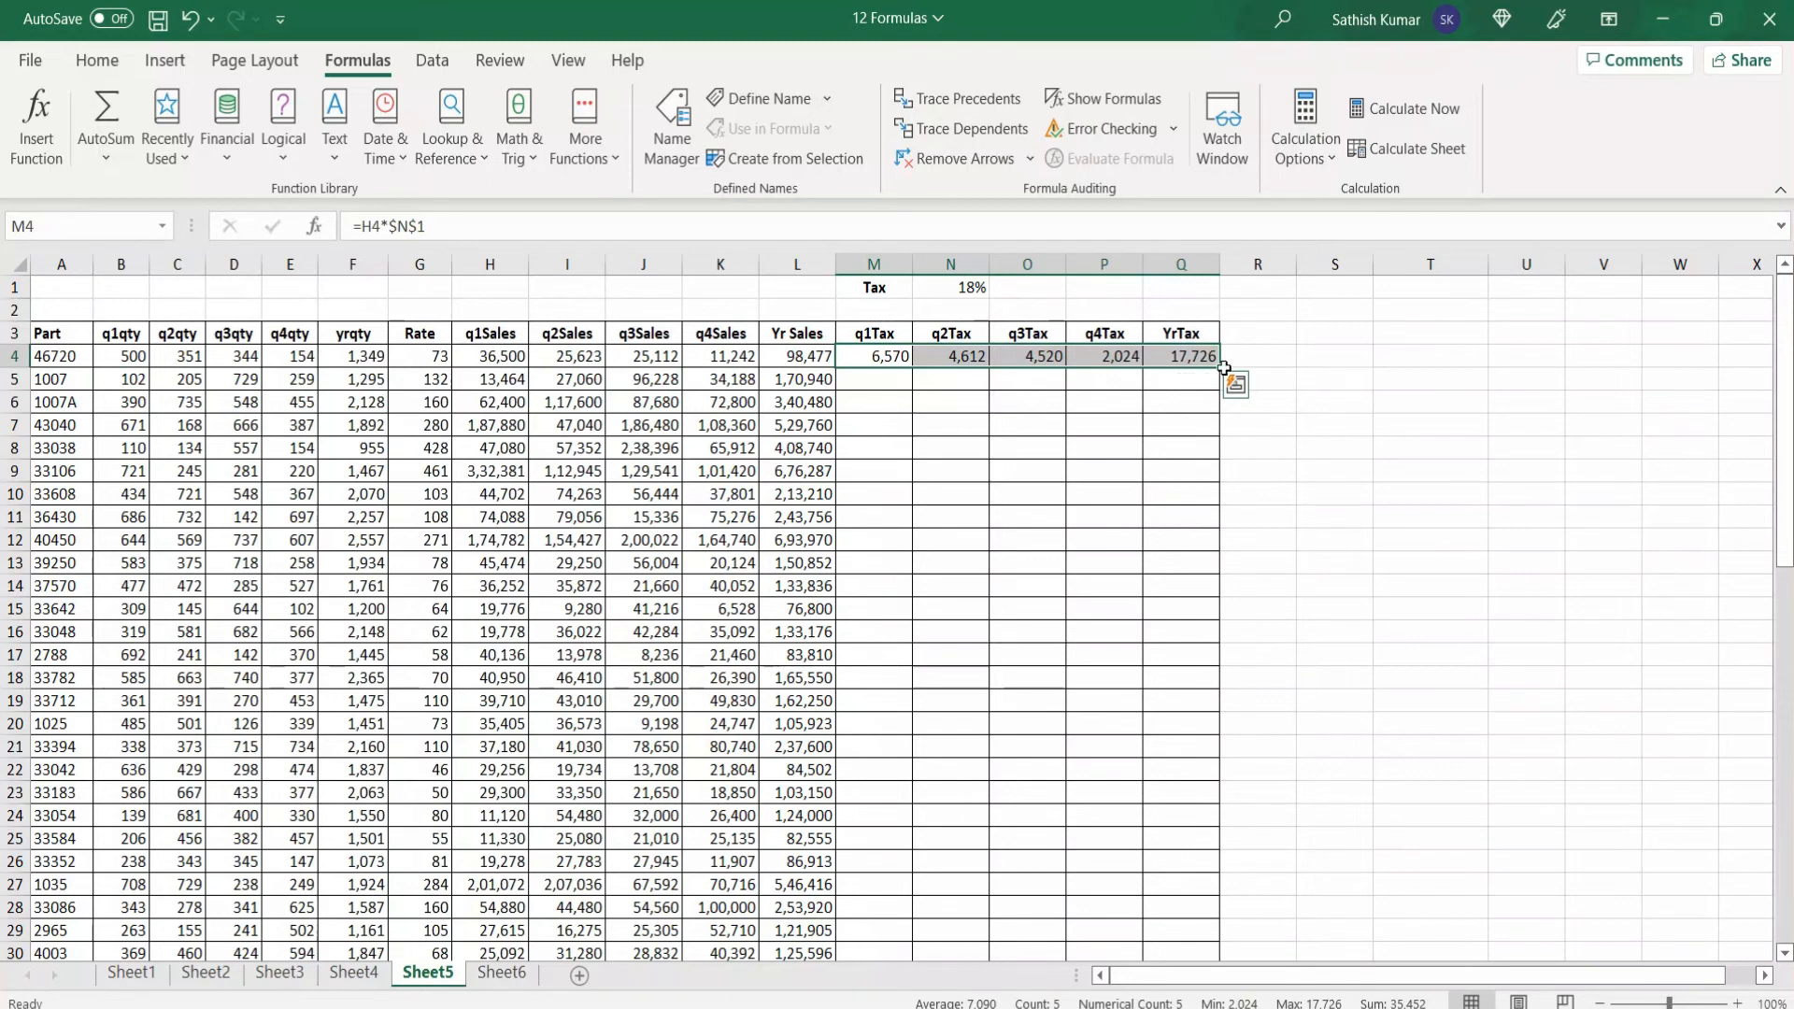
double_click(1225, 367)
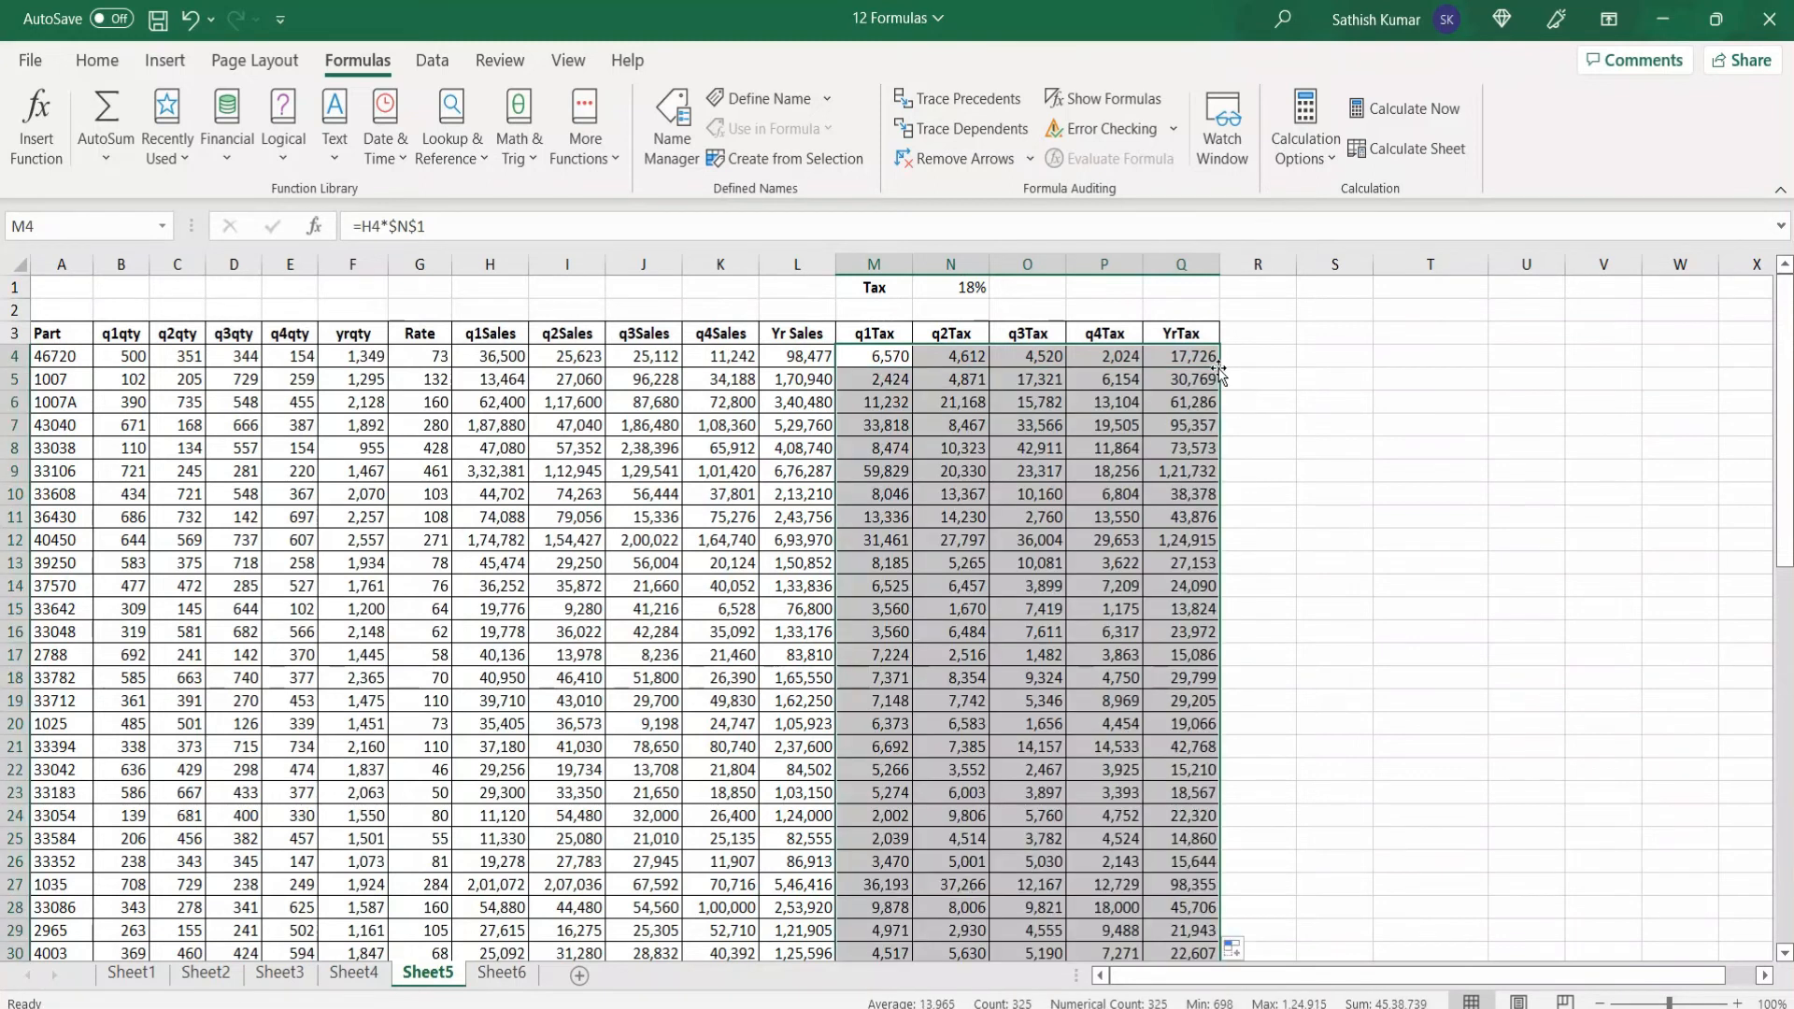
Step: Display the formulas to examine the $N$1 references in the tax columns M to Q, and switch back to values
click(900, 355)
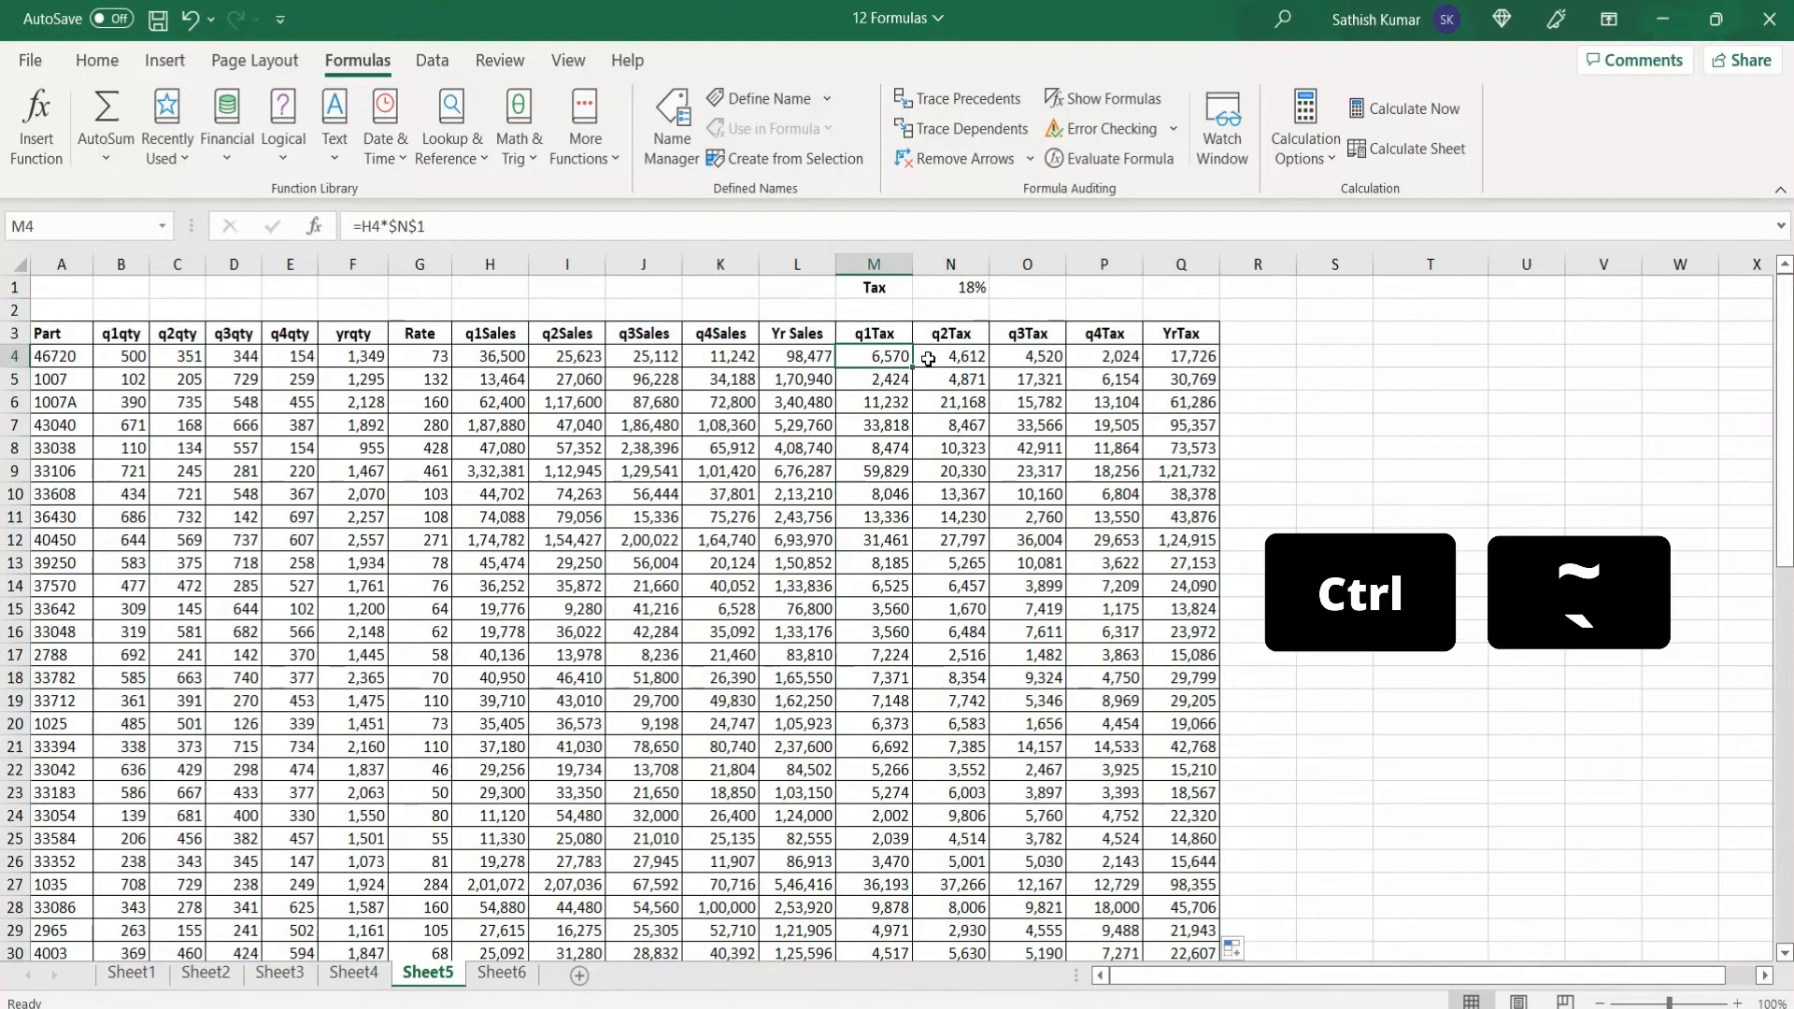
key(ctrl+grave)
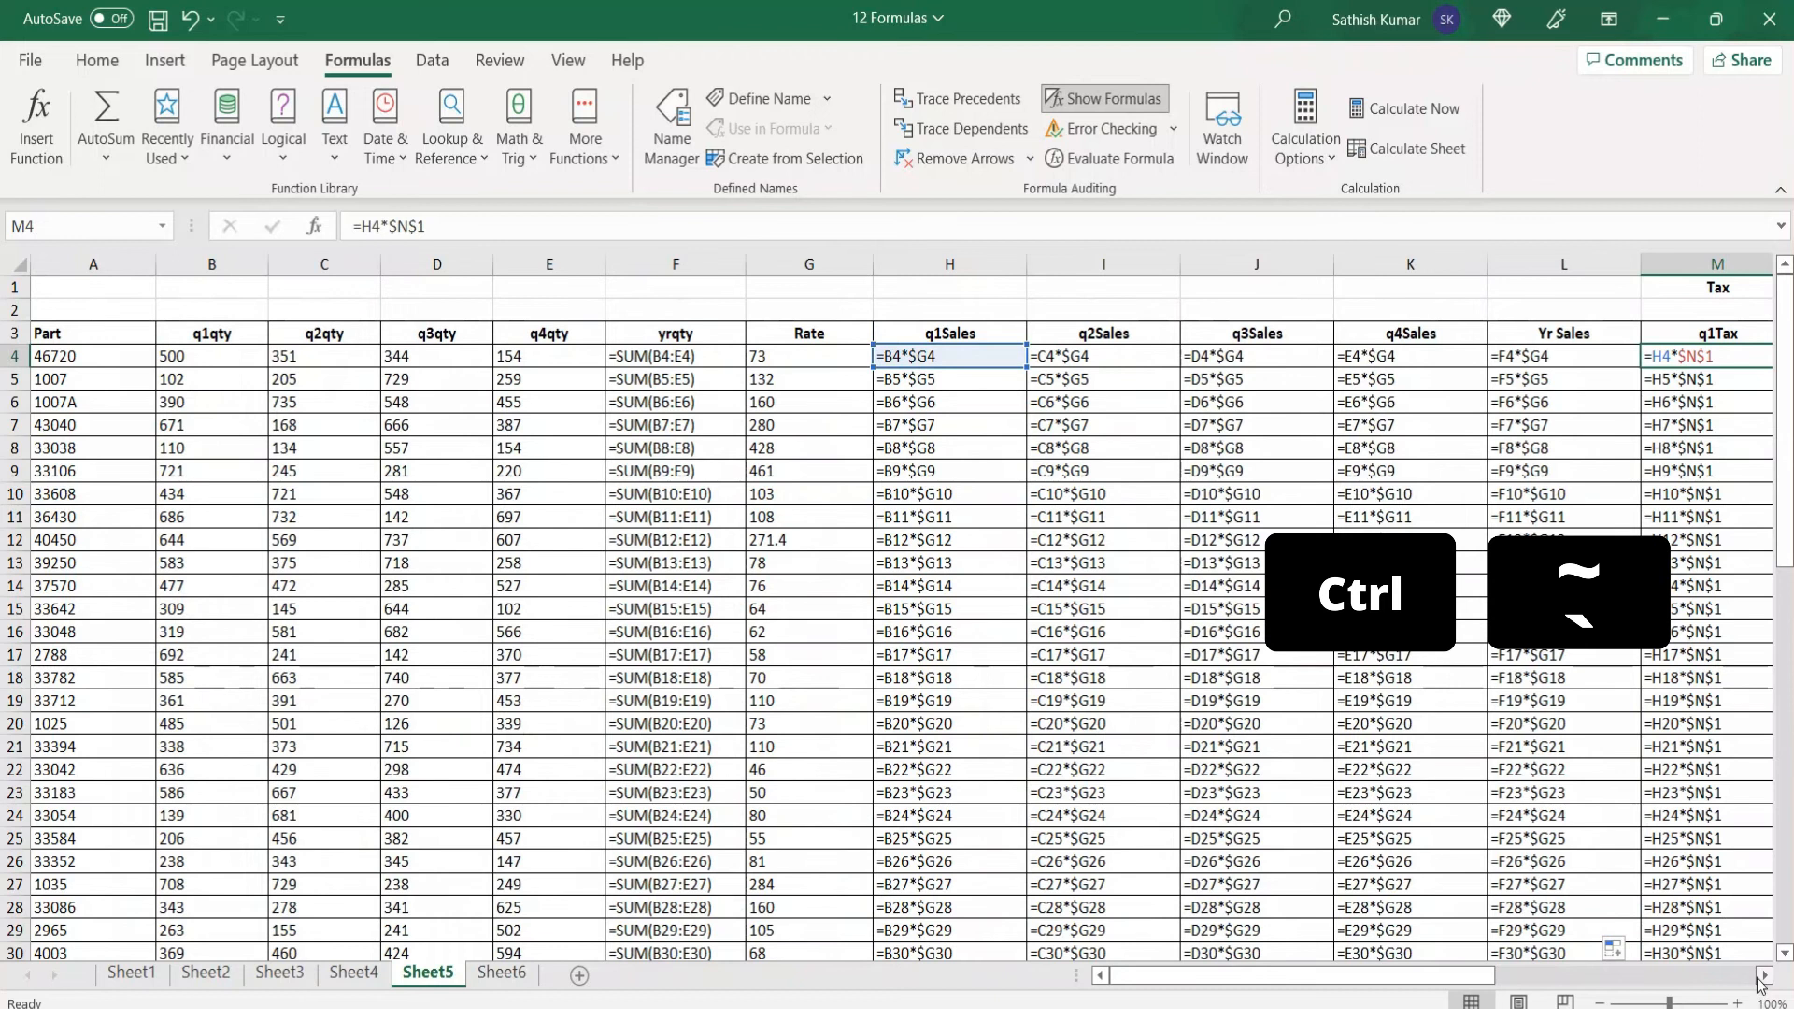
click(1763, 976)
click(1762, 975)
click(1762, 975)
click(1762, 975)
click(1763, 976)
click(1763, 976)
click(1762, 975)
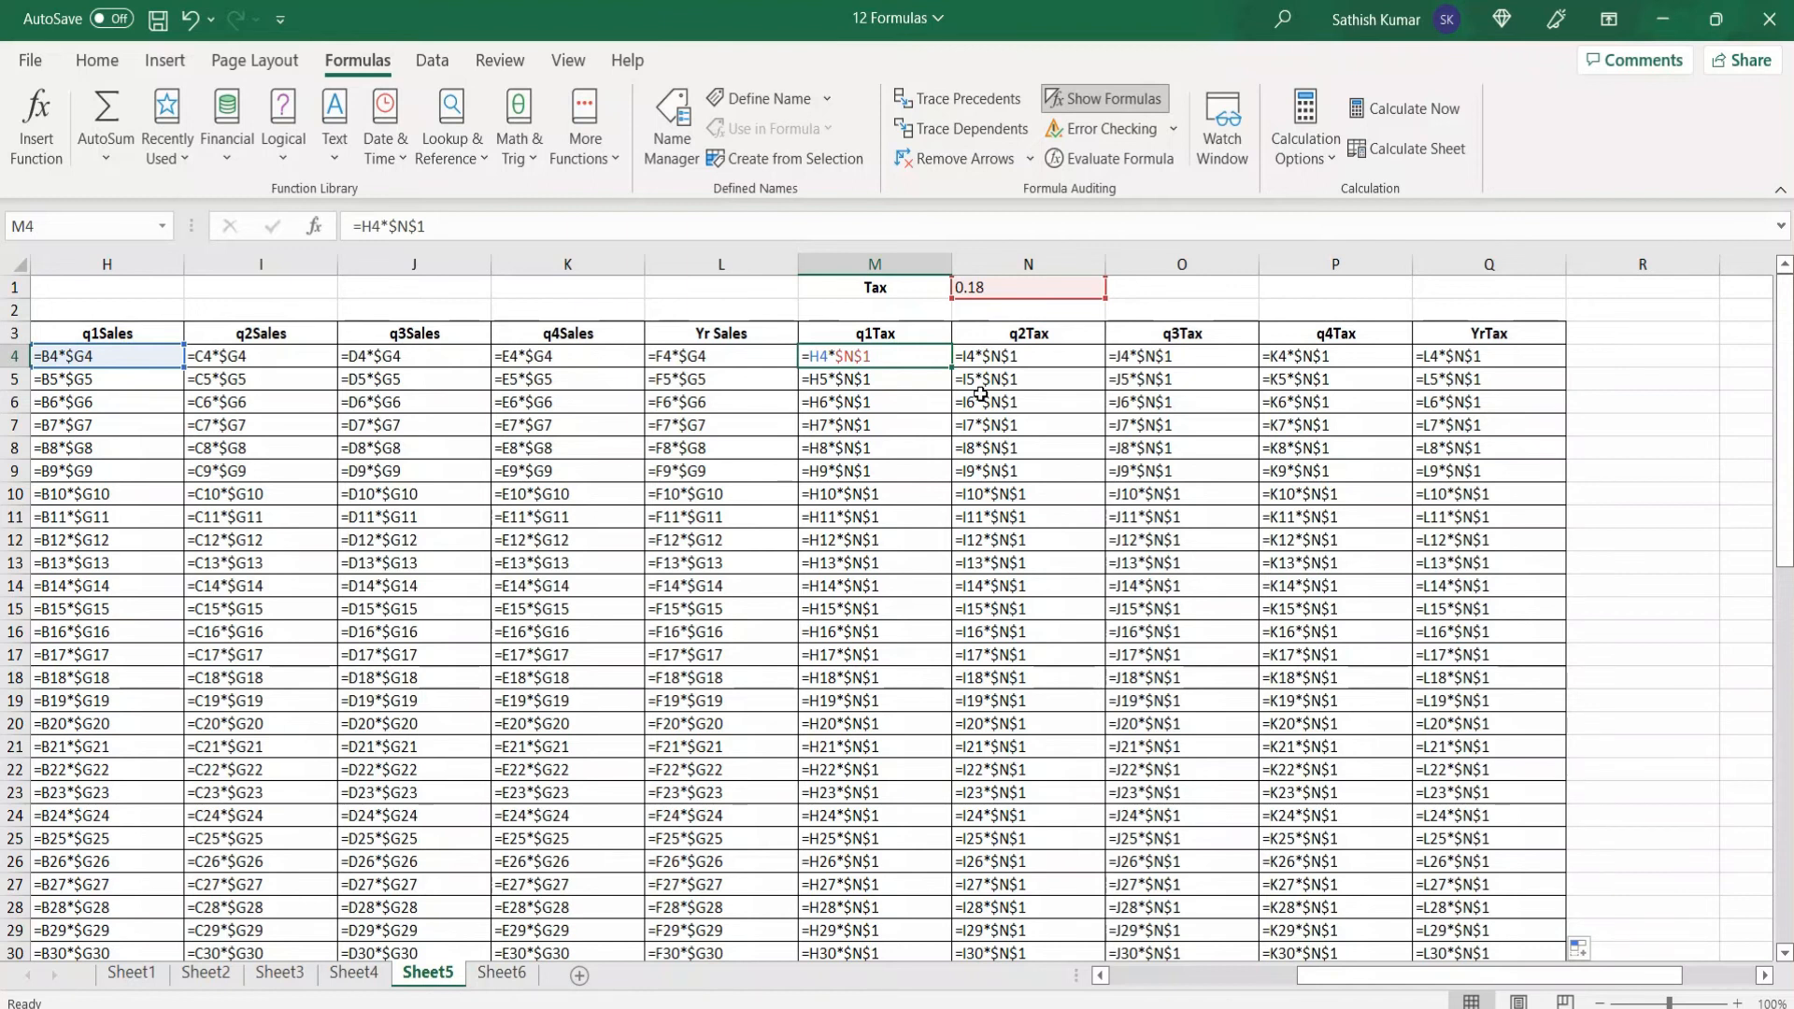
key(ctrl+grave)
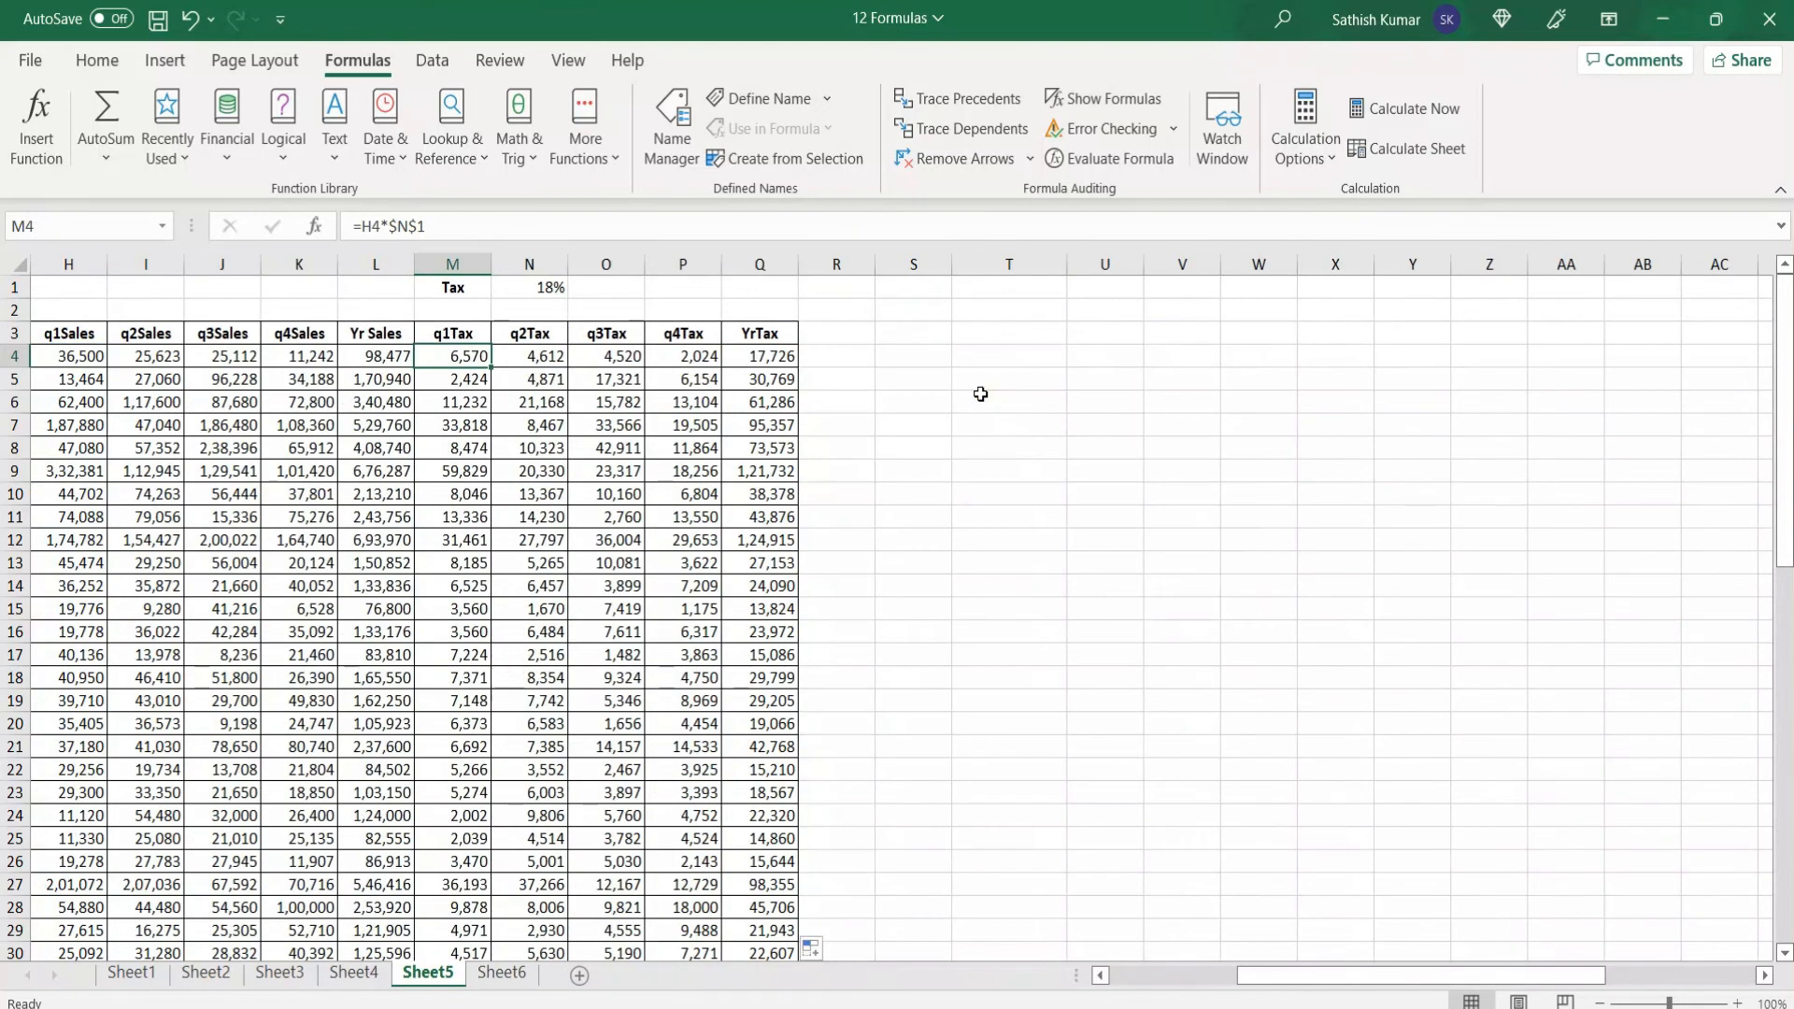
click(1134, 977)
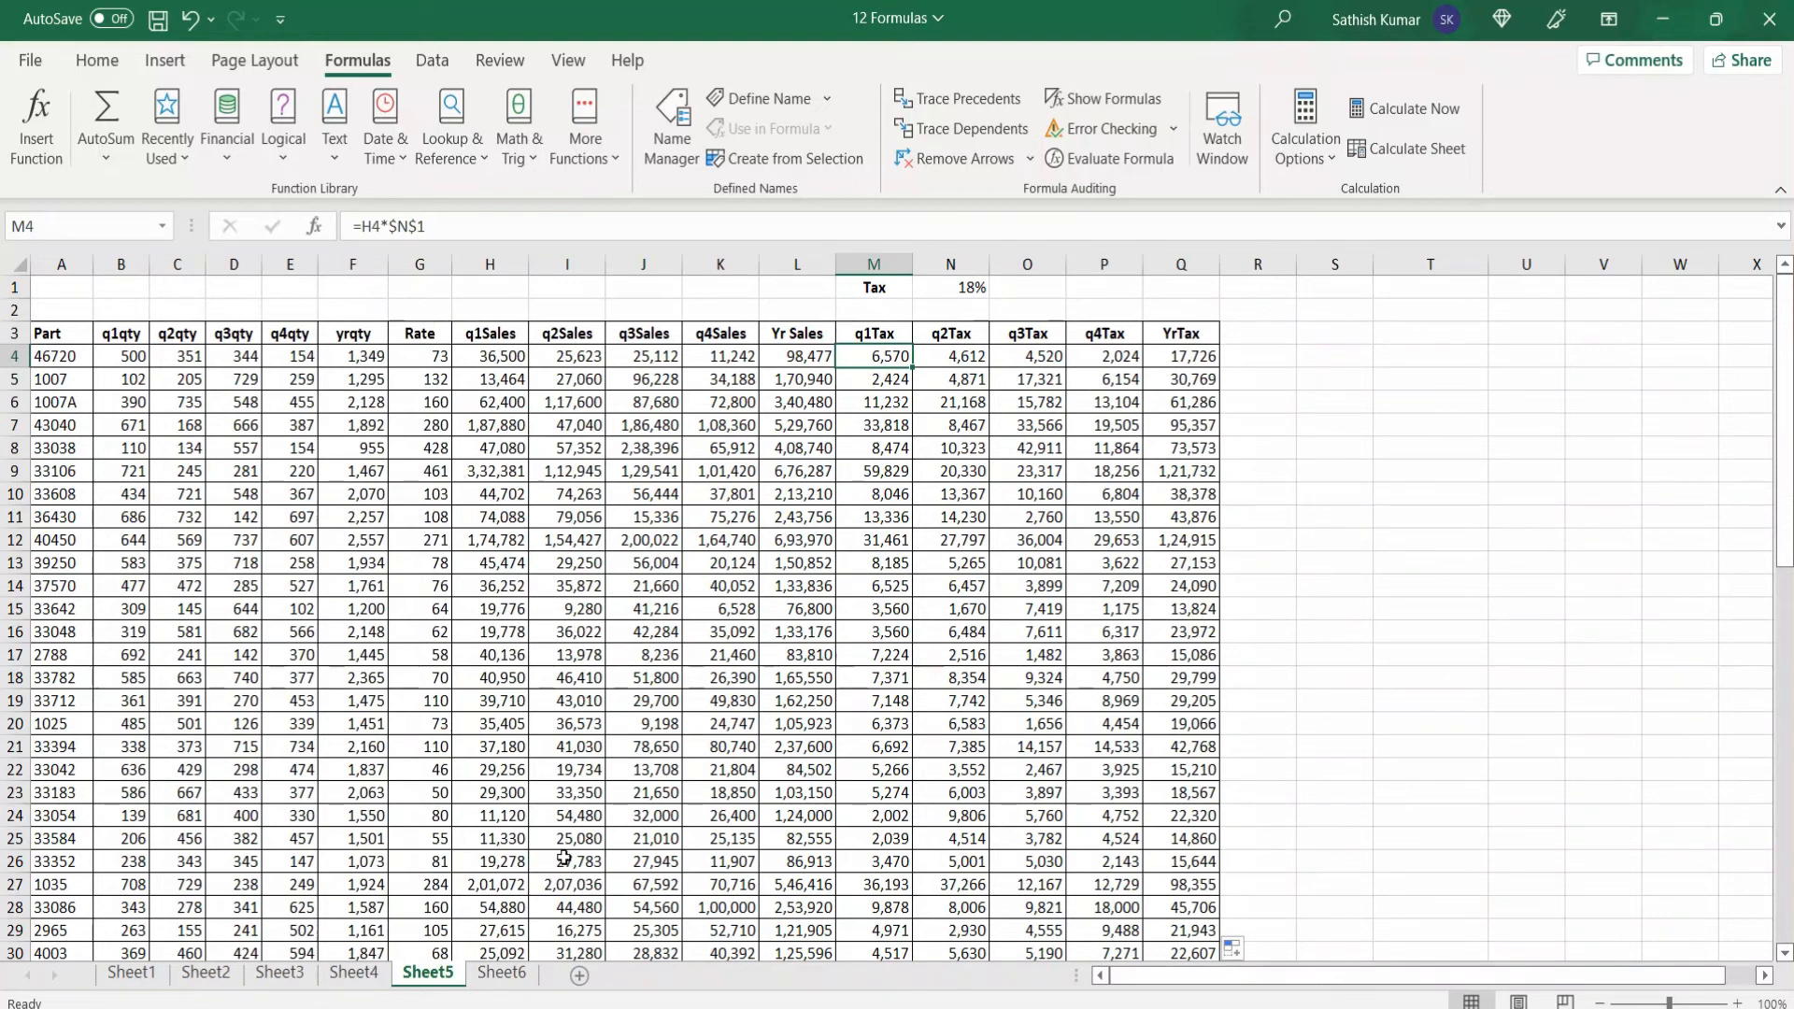
Step: Open Sheet6 and examine the mixed references in the Discount C and Discount A formulas in F3 and D3
click(505, 974)
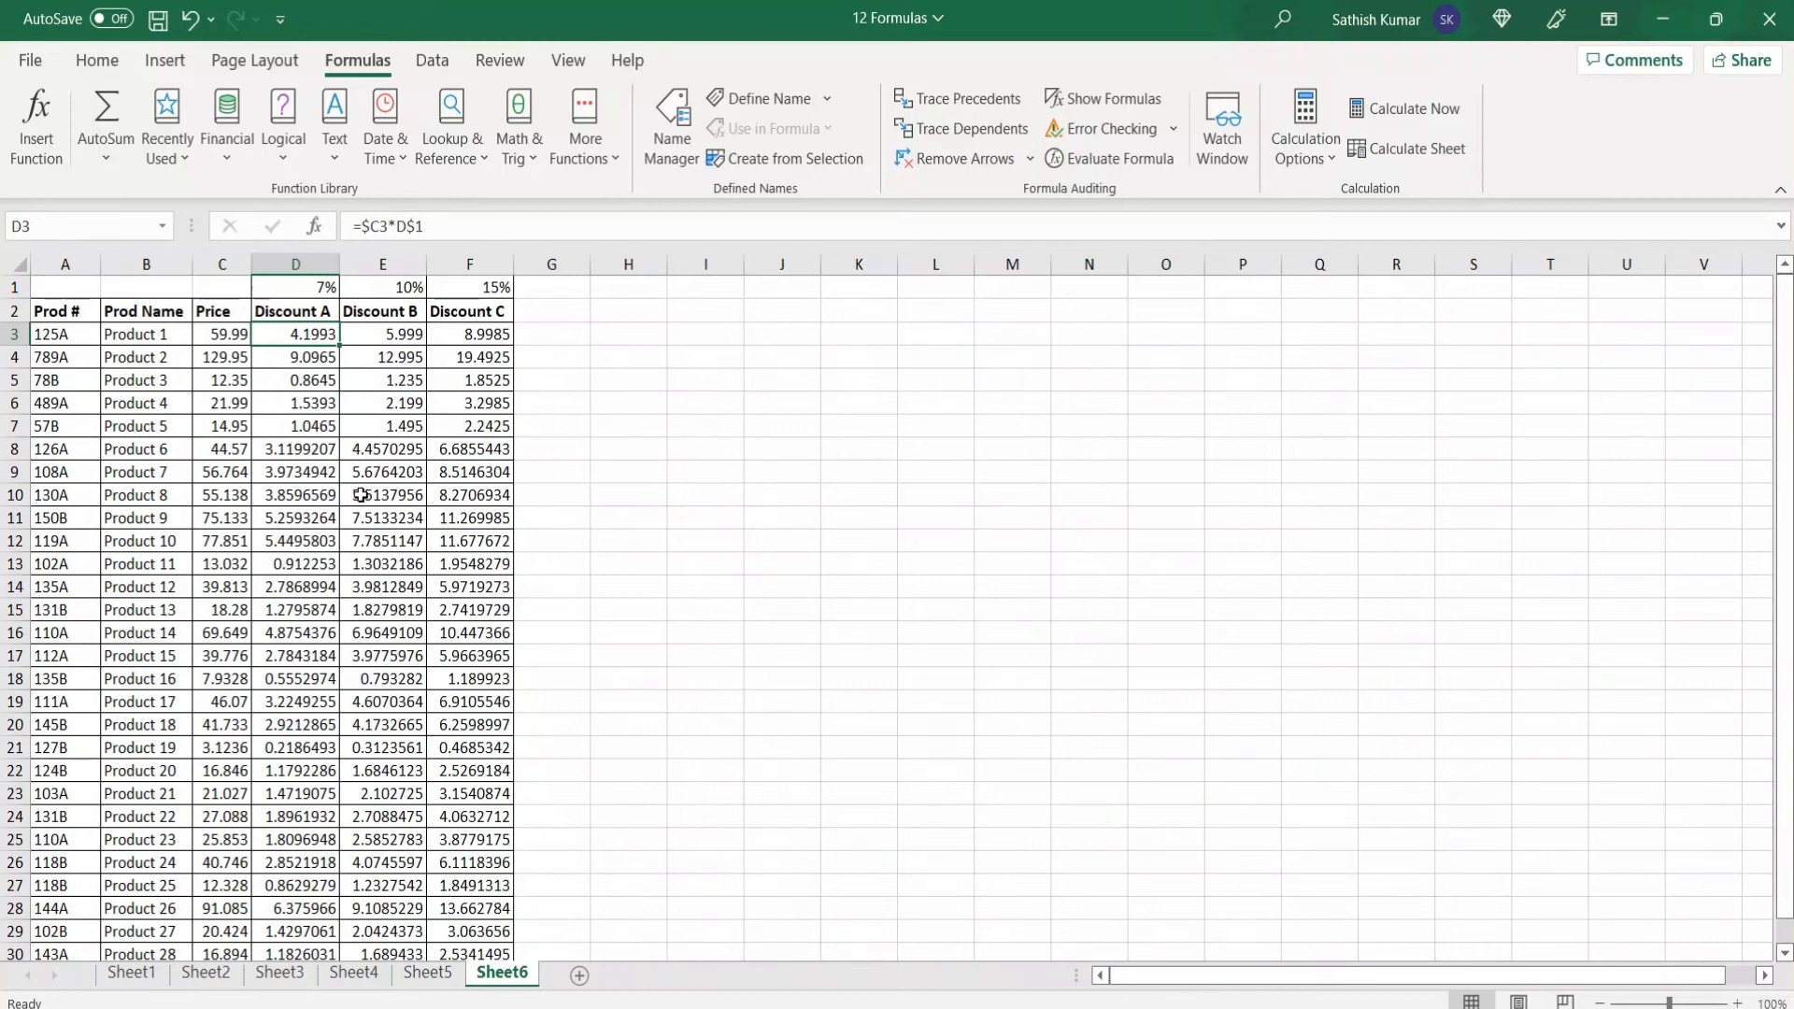
click(455, 340)
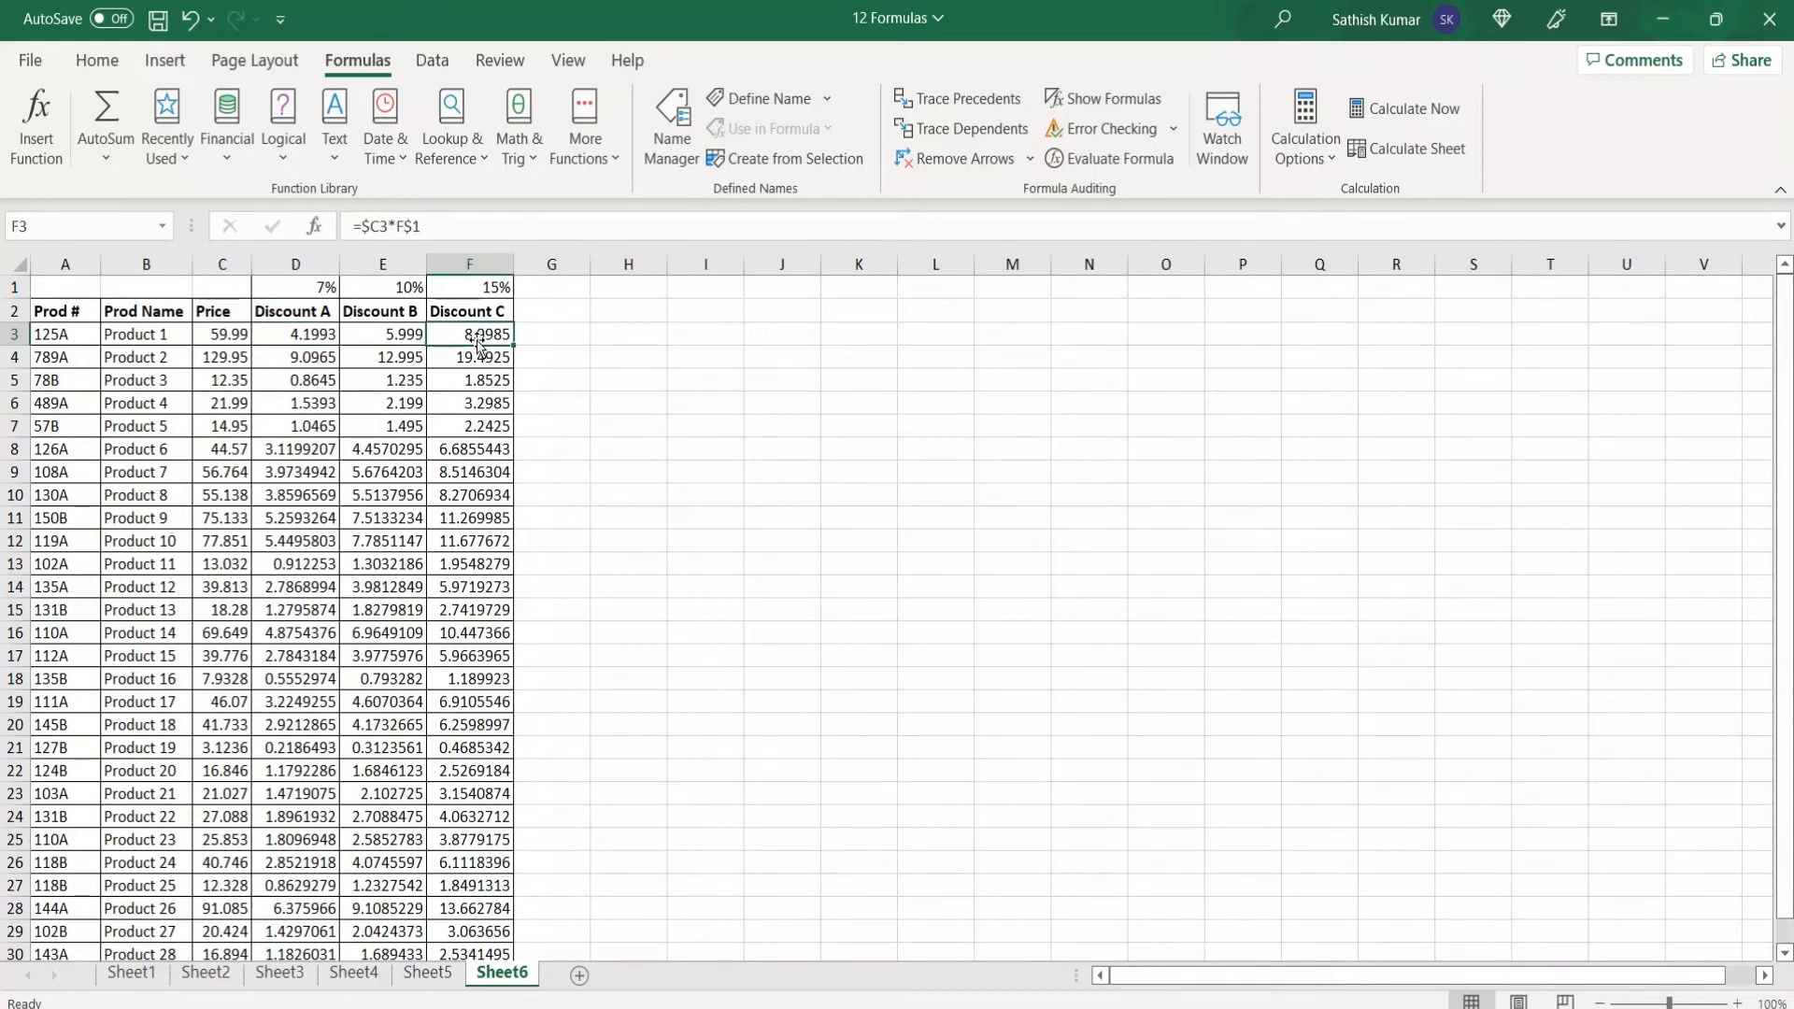
click(322, 334)
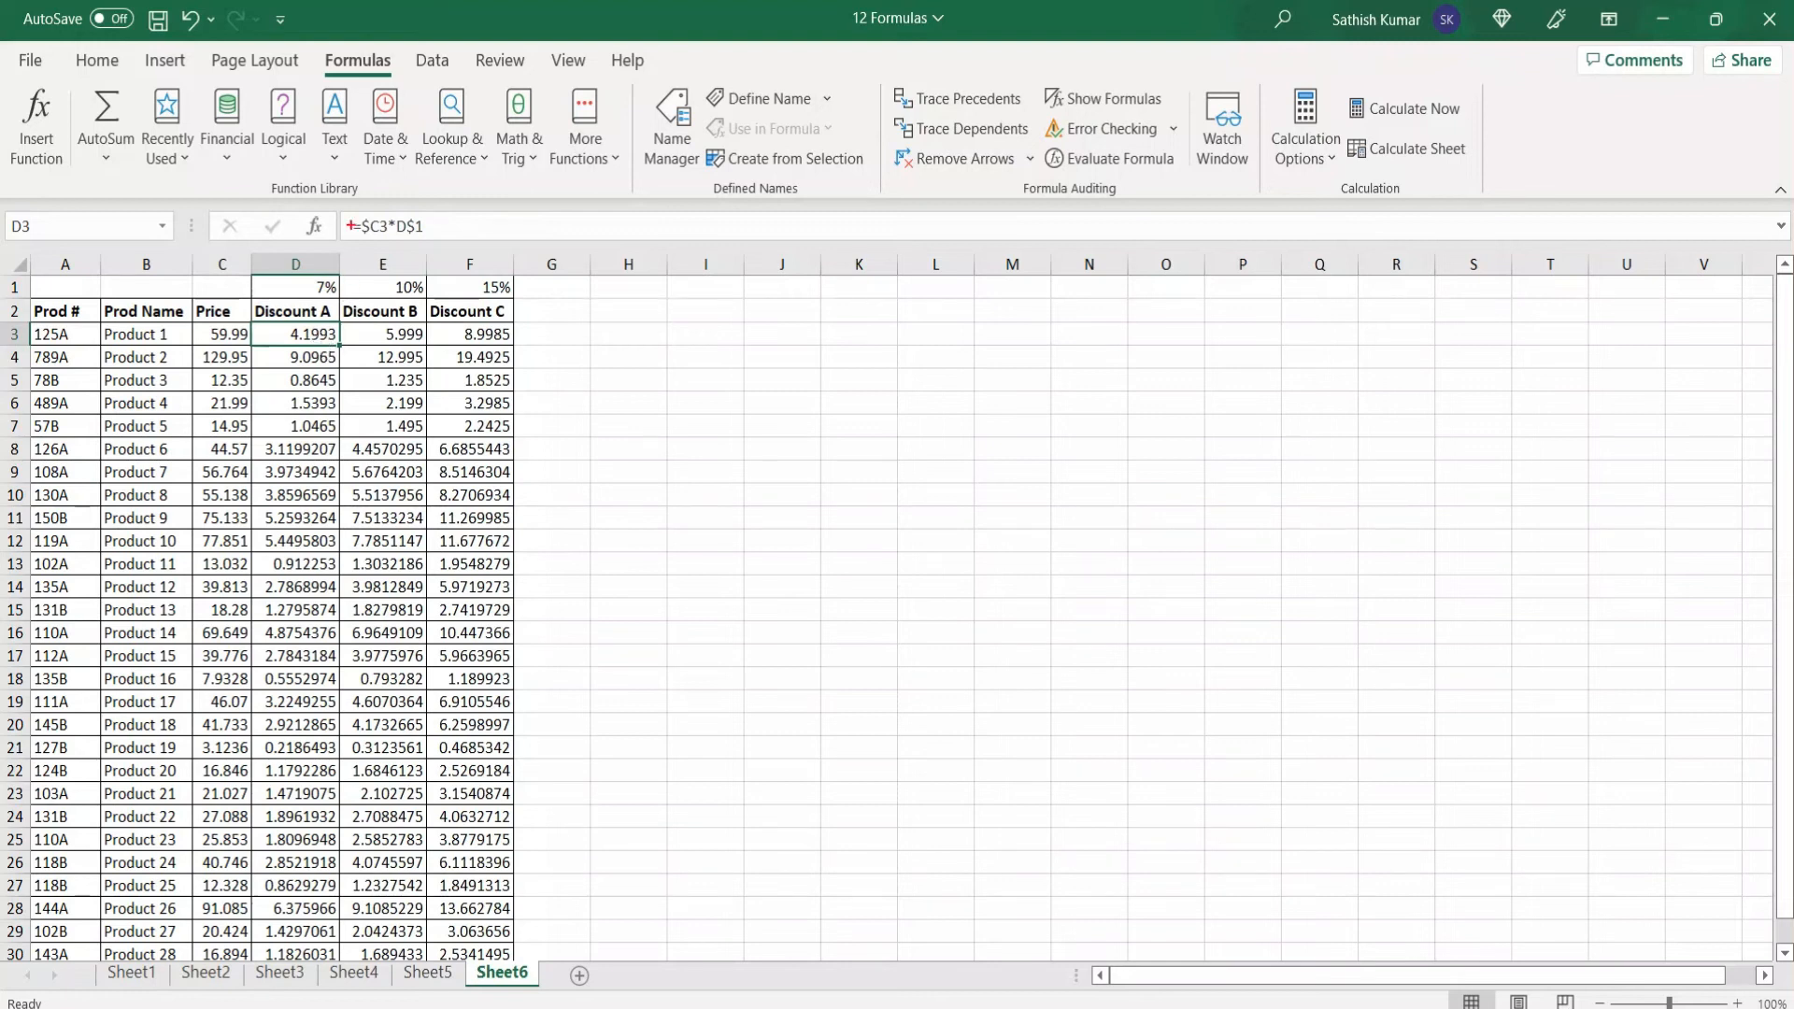
drag(342, 214, 433, 242)
key(Escape)
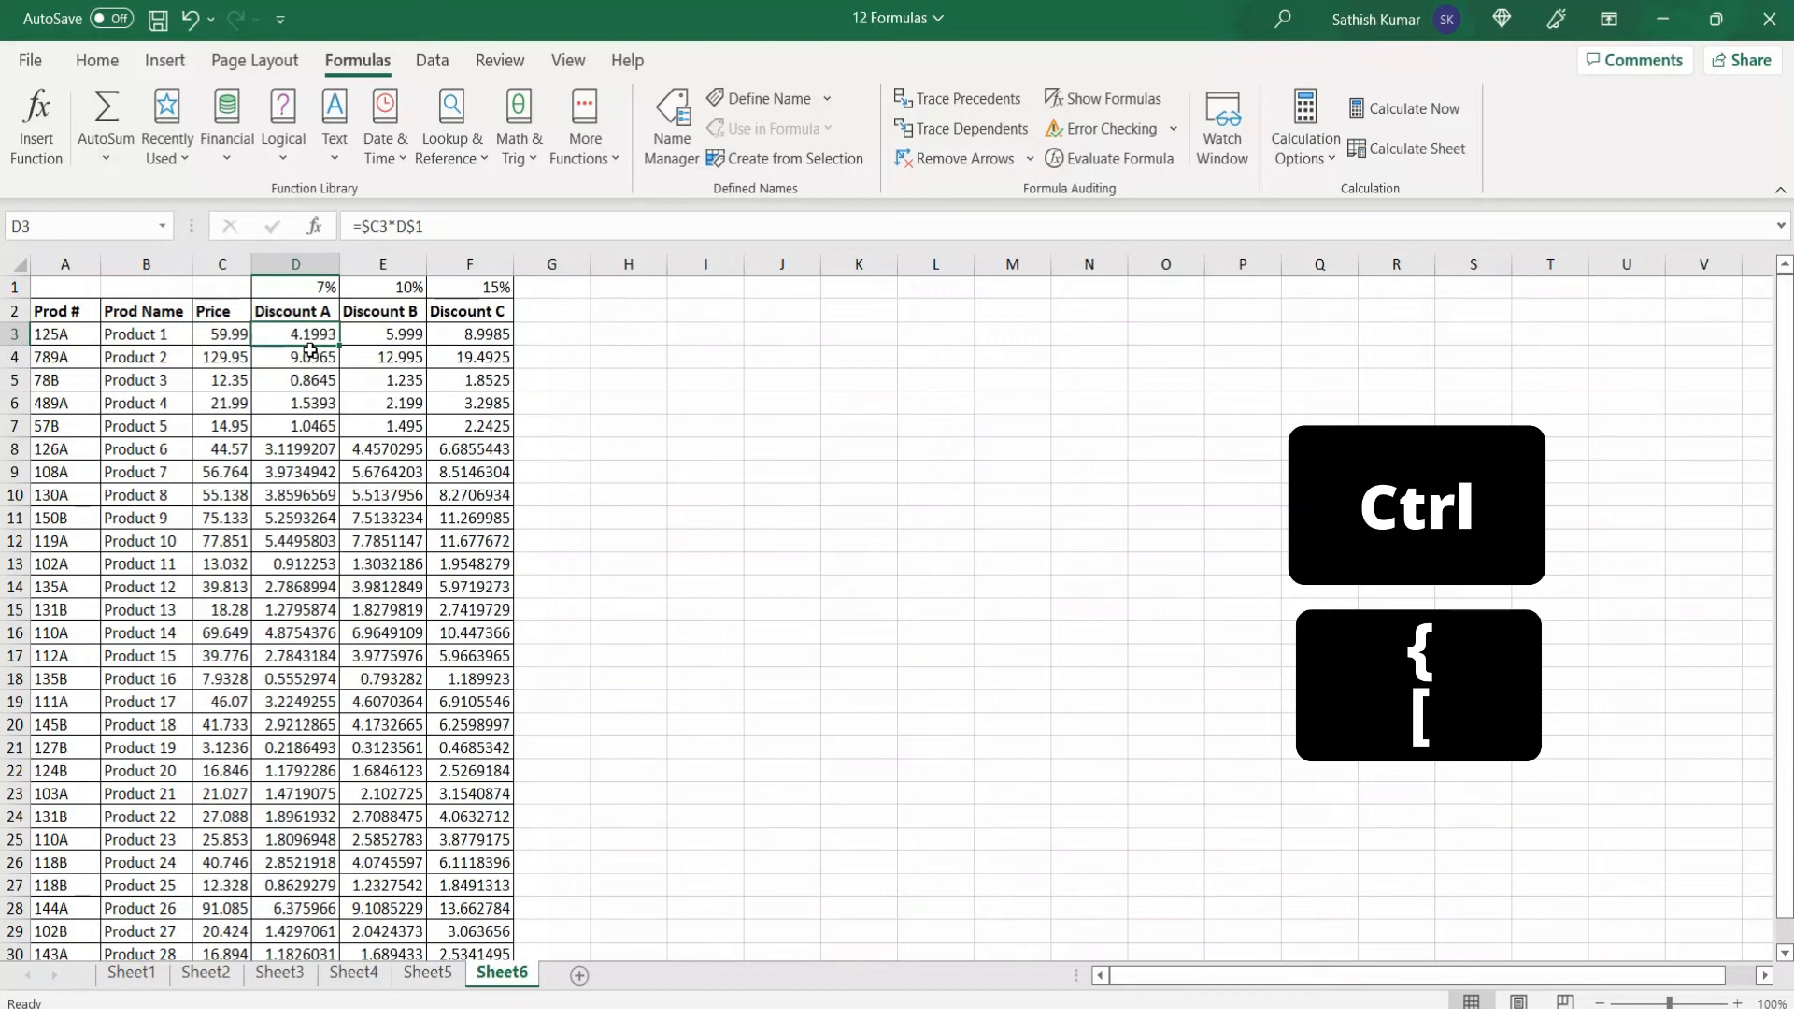
Step: Highlight the cells that the D3 formula refers to, do the same for E3, and return to E3
key(ctrl+bracketleft)
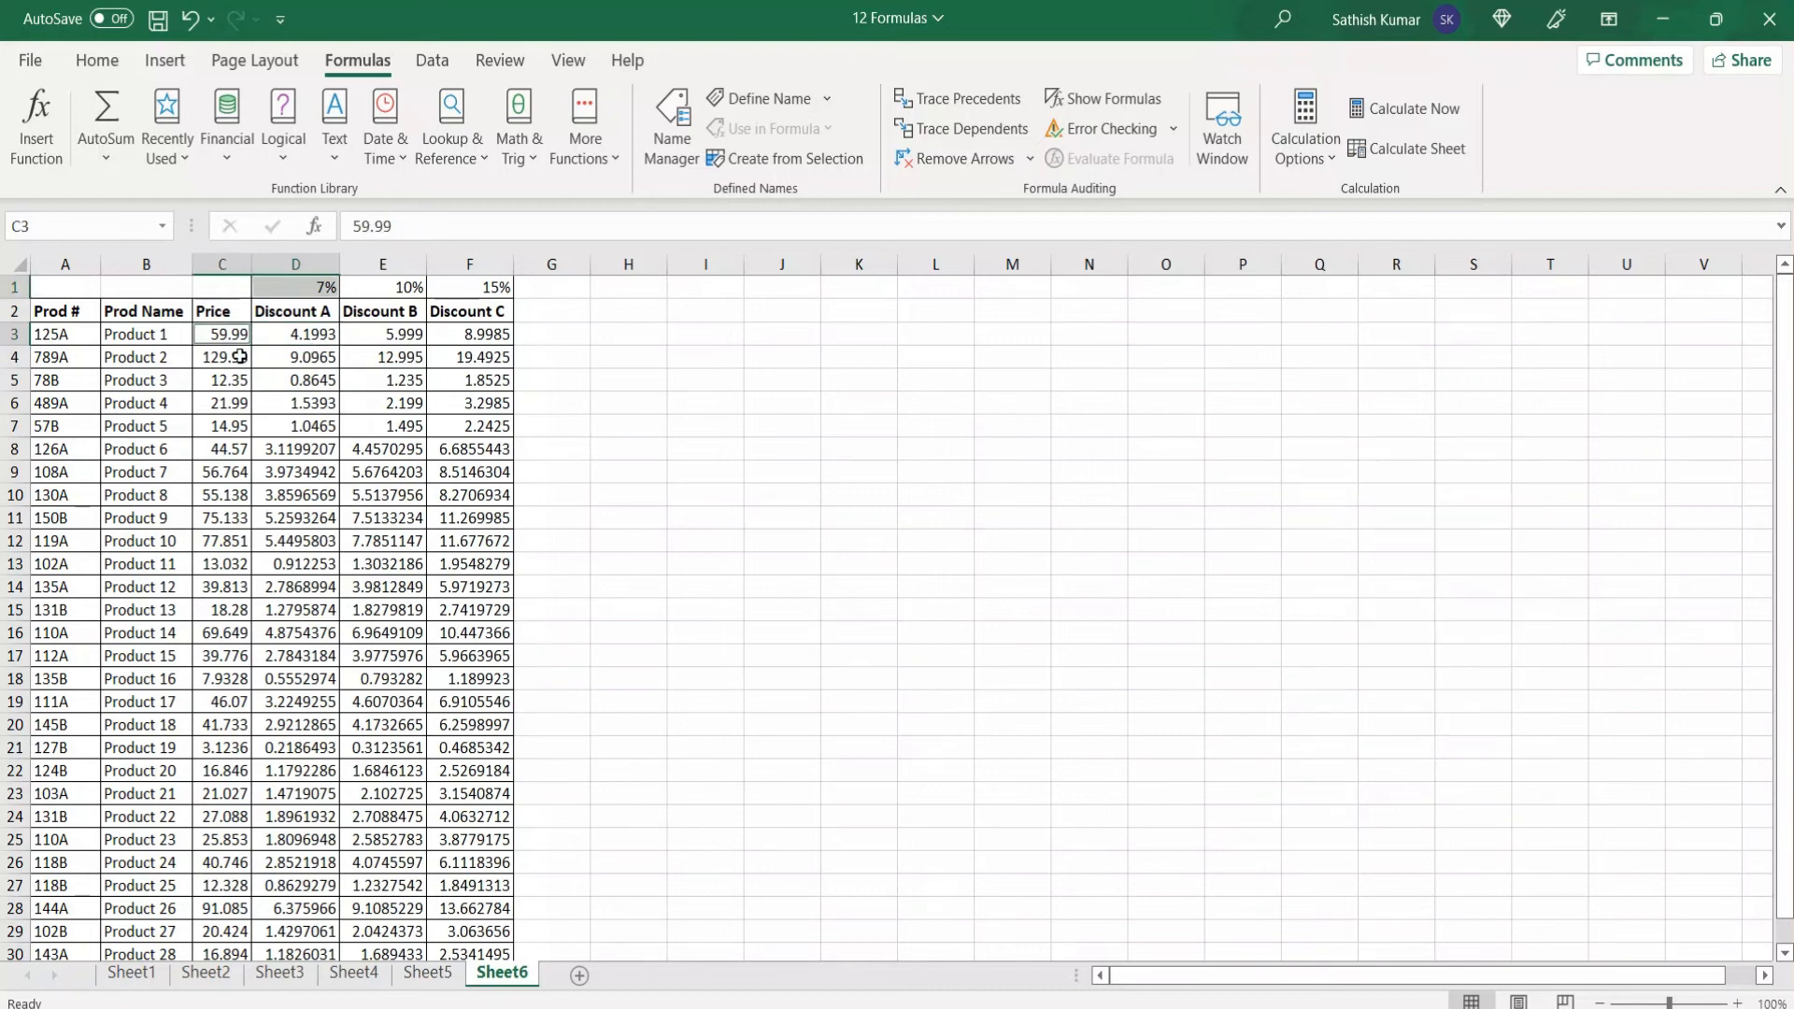
mouse_move(204, 342)
mouse_down()
mouse_move(191, 318)
mouse_move(232, 315)
mouse_move(245, 349)
mouse_up()
mouse_move(254, 273)
mouse_down()
mouse_move(317, 303)
mouse_move(256, 277)
mouse_up()
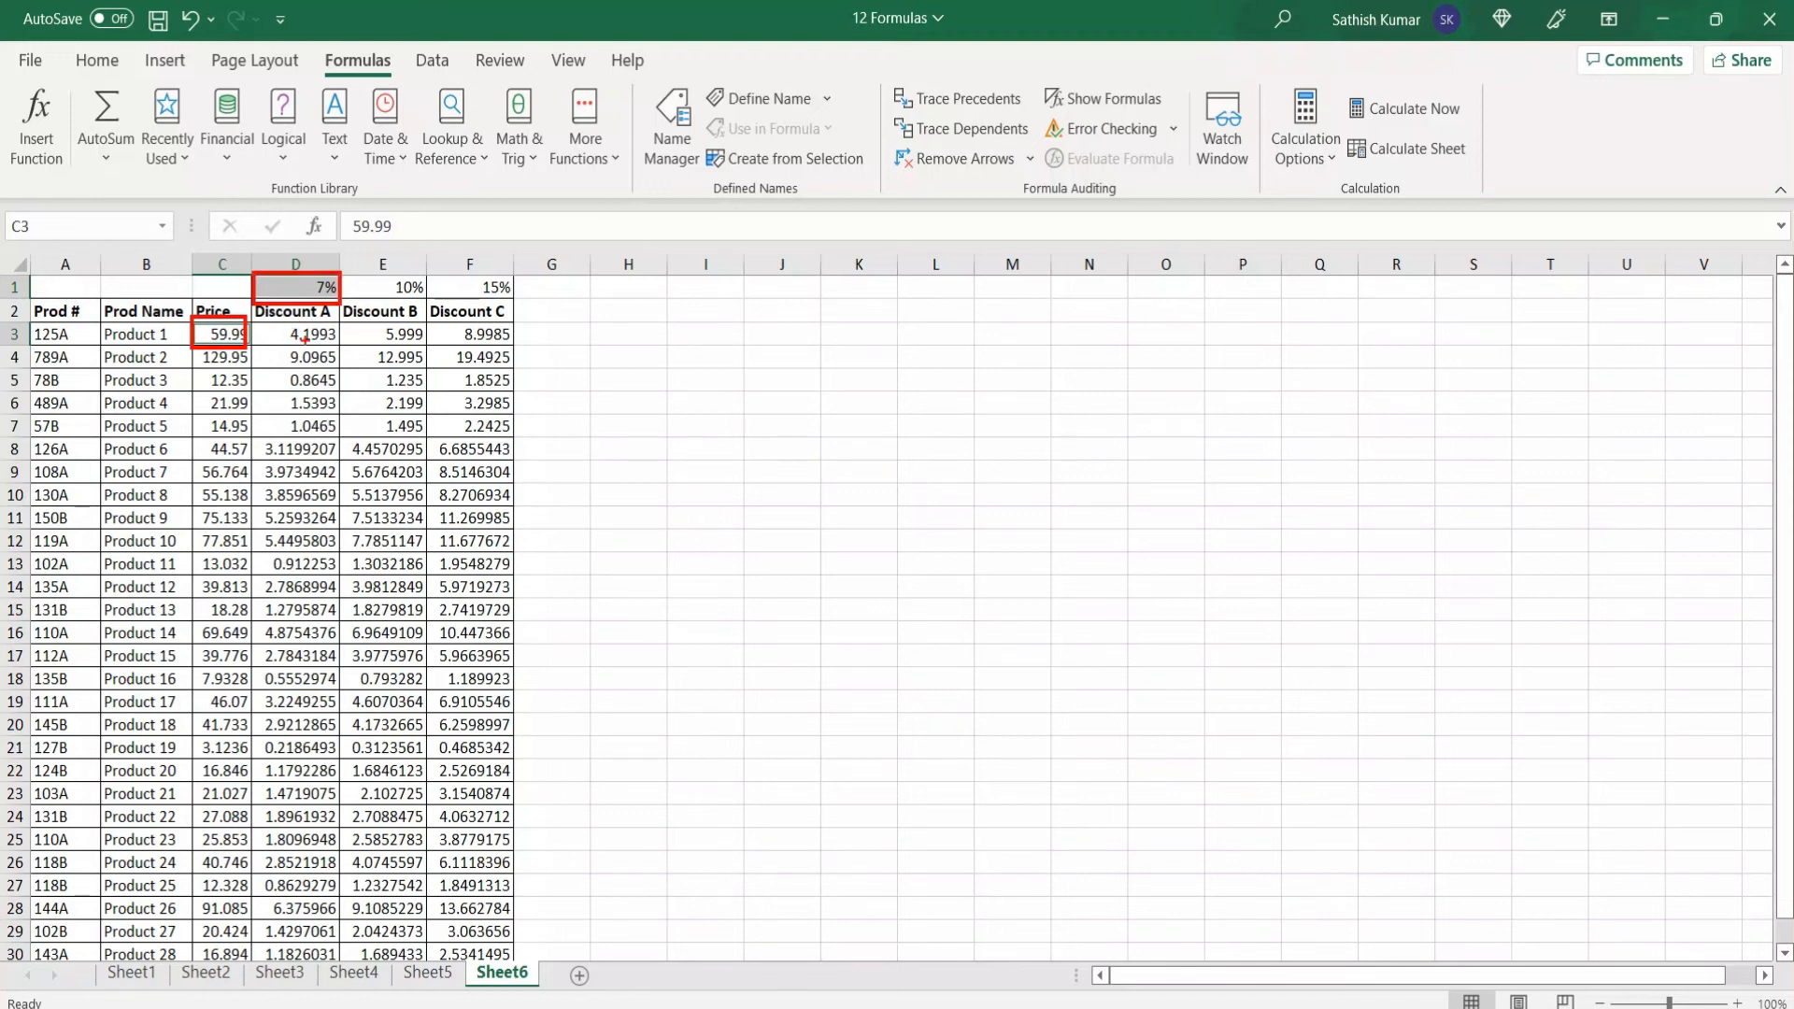
key(Escape)
click(414, 337)
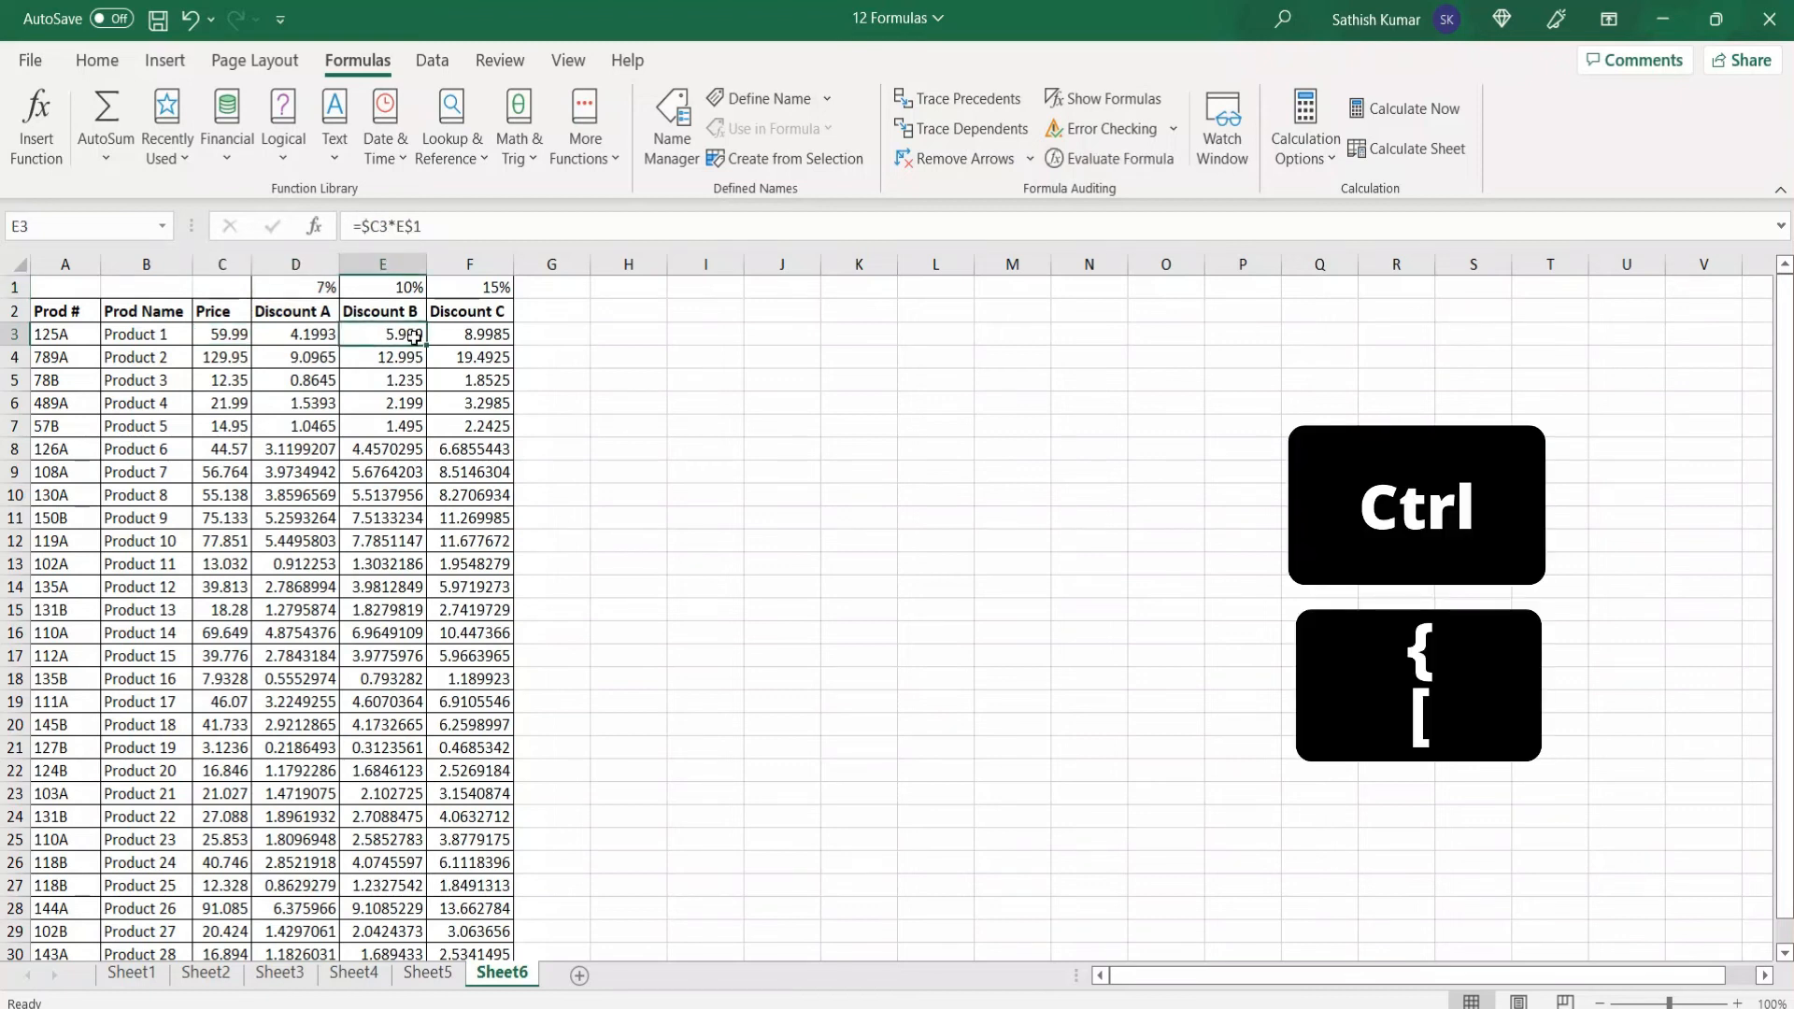
key(ctrl+bracketleft)
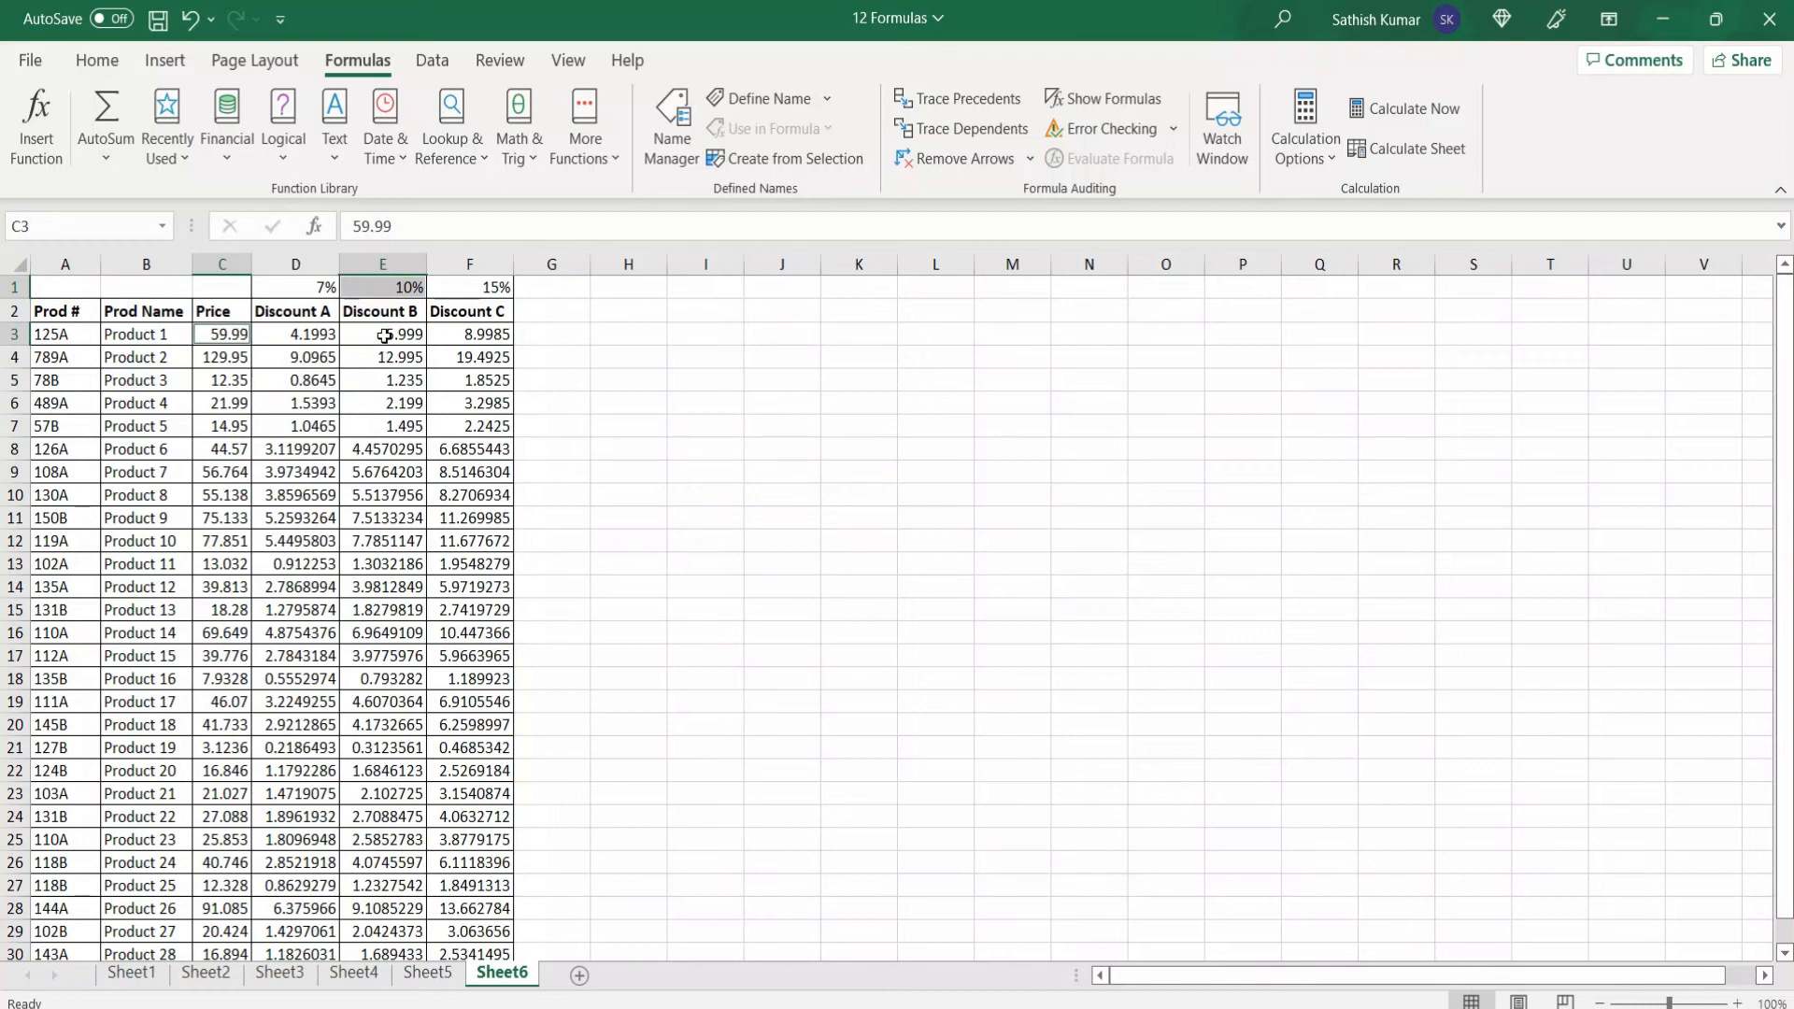
click(384, 336)
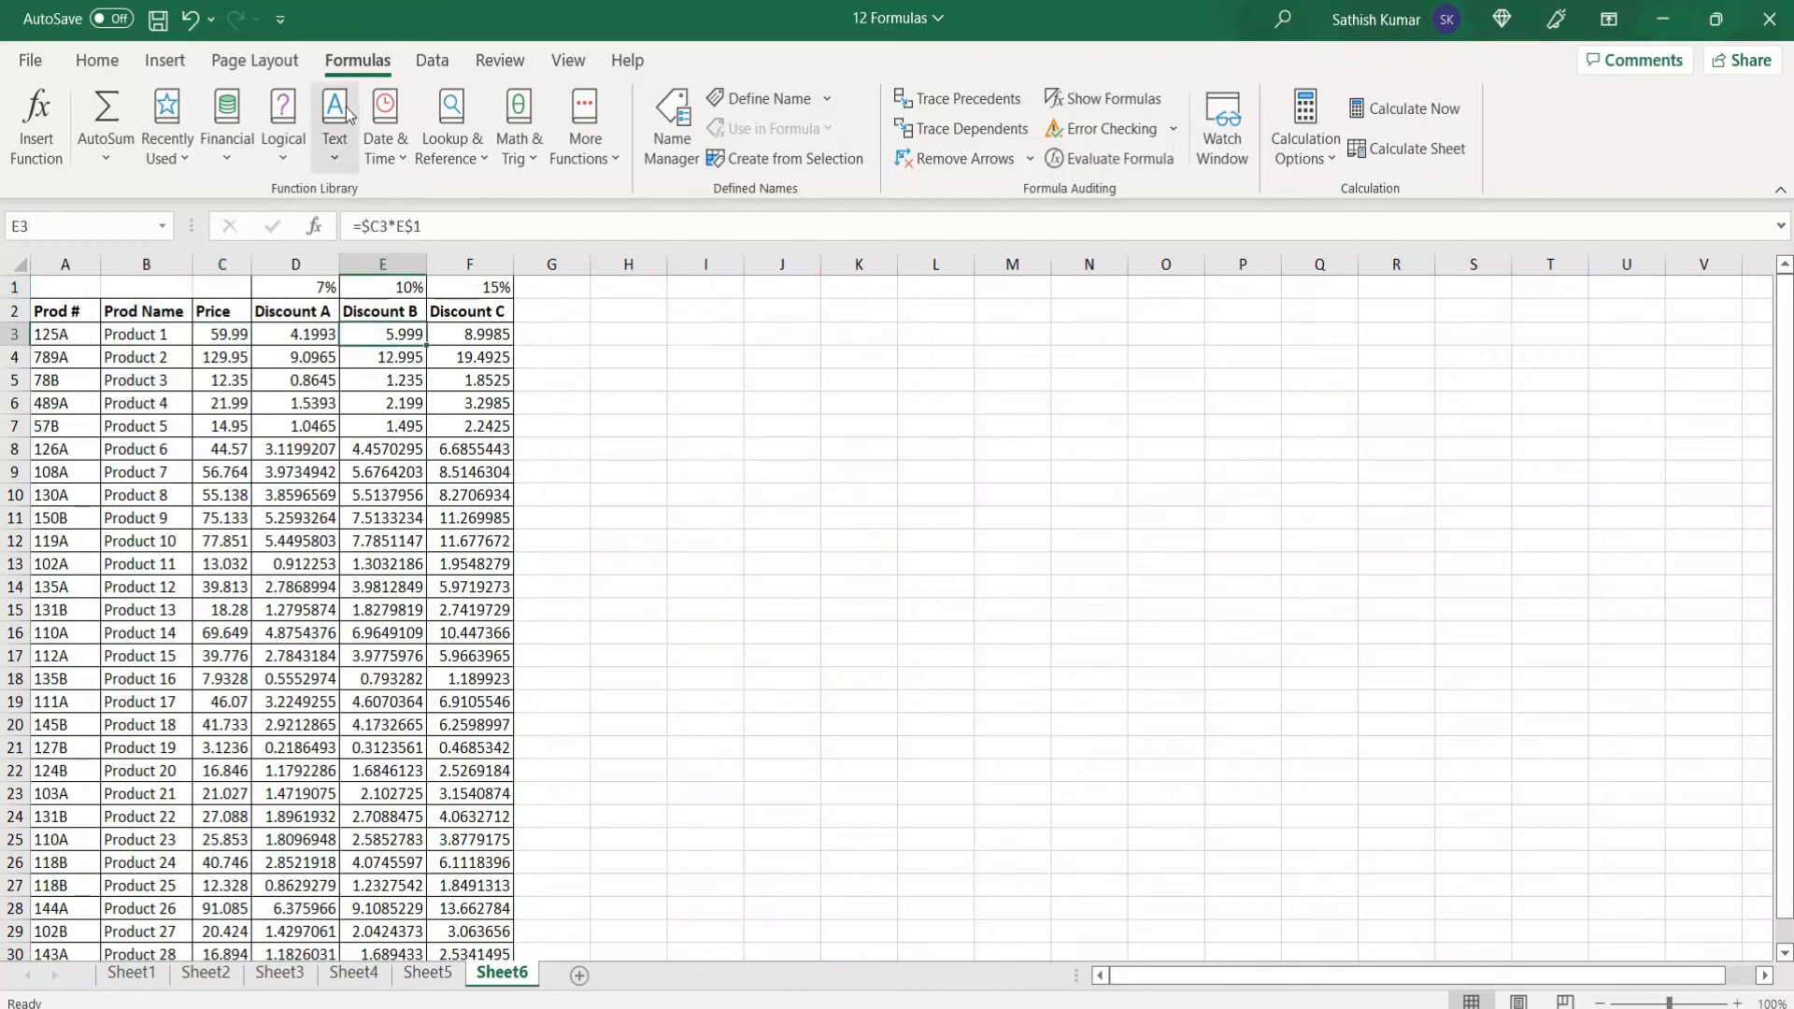
drag(312, 50, 400, 75)
drag(885, 81, 1035, 121)
drag(892, 110, 405, 57)
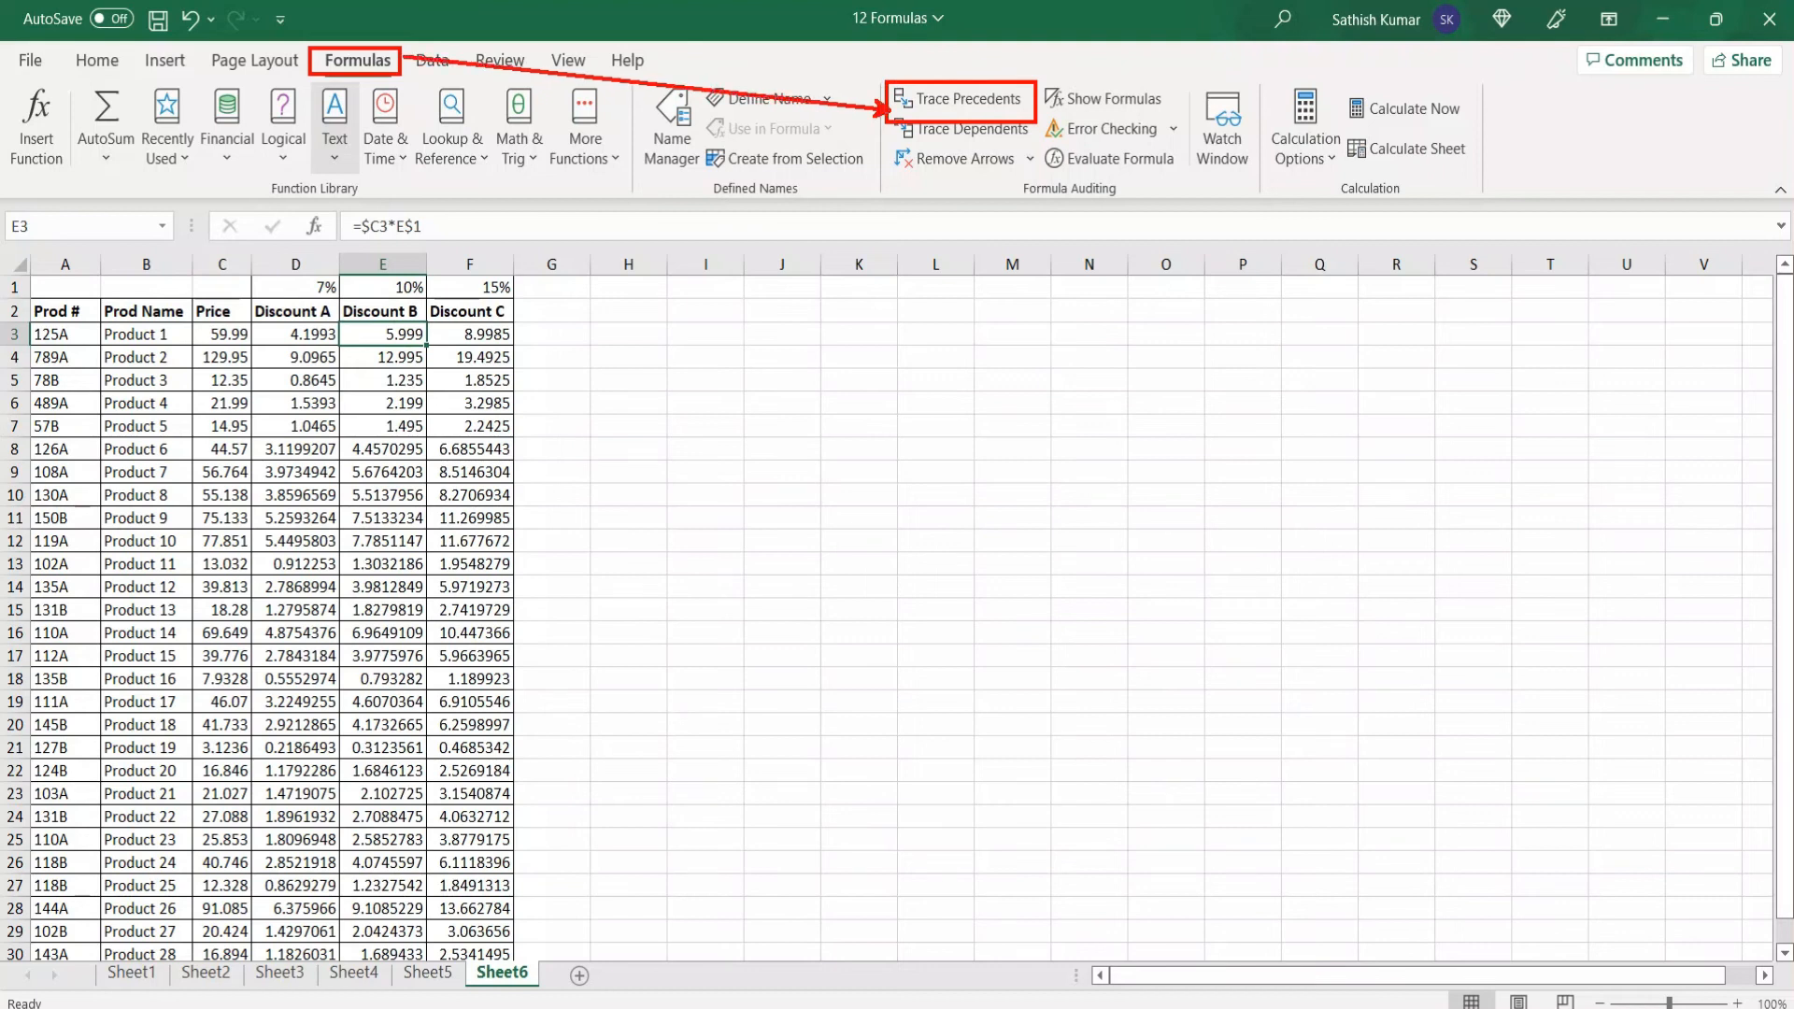
key(Escape)
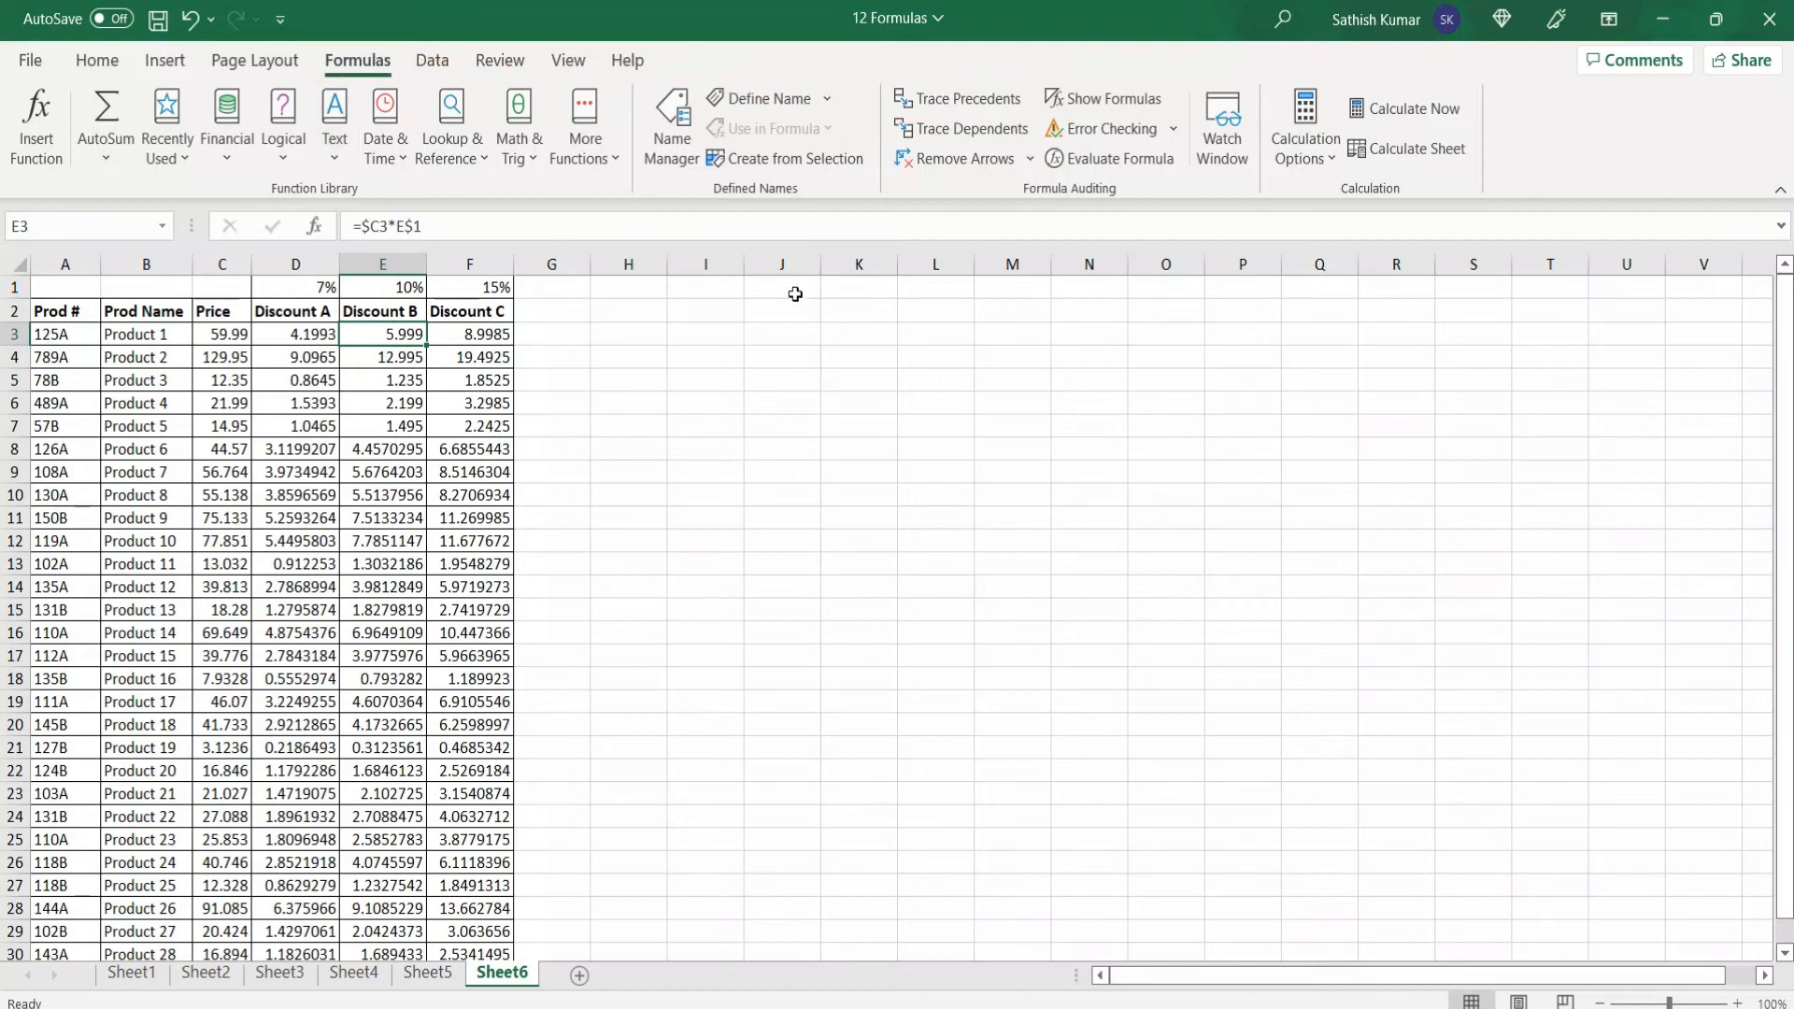
Step: Trace the precedents of the Discount B formula in E3 with arrows, and remove the arrows
click(949, 109)
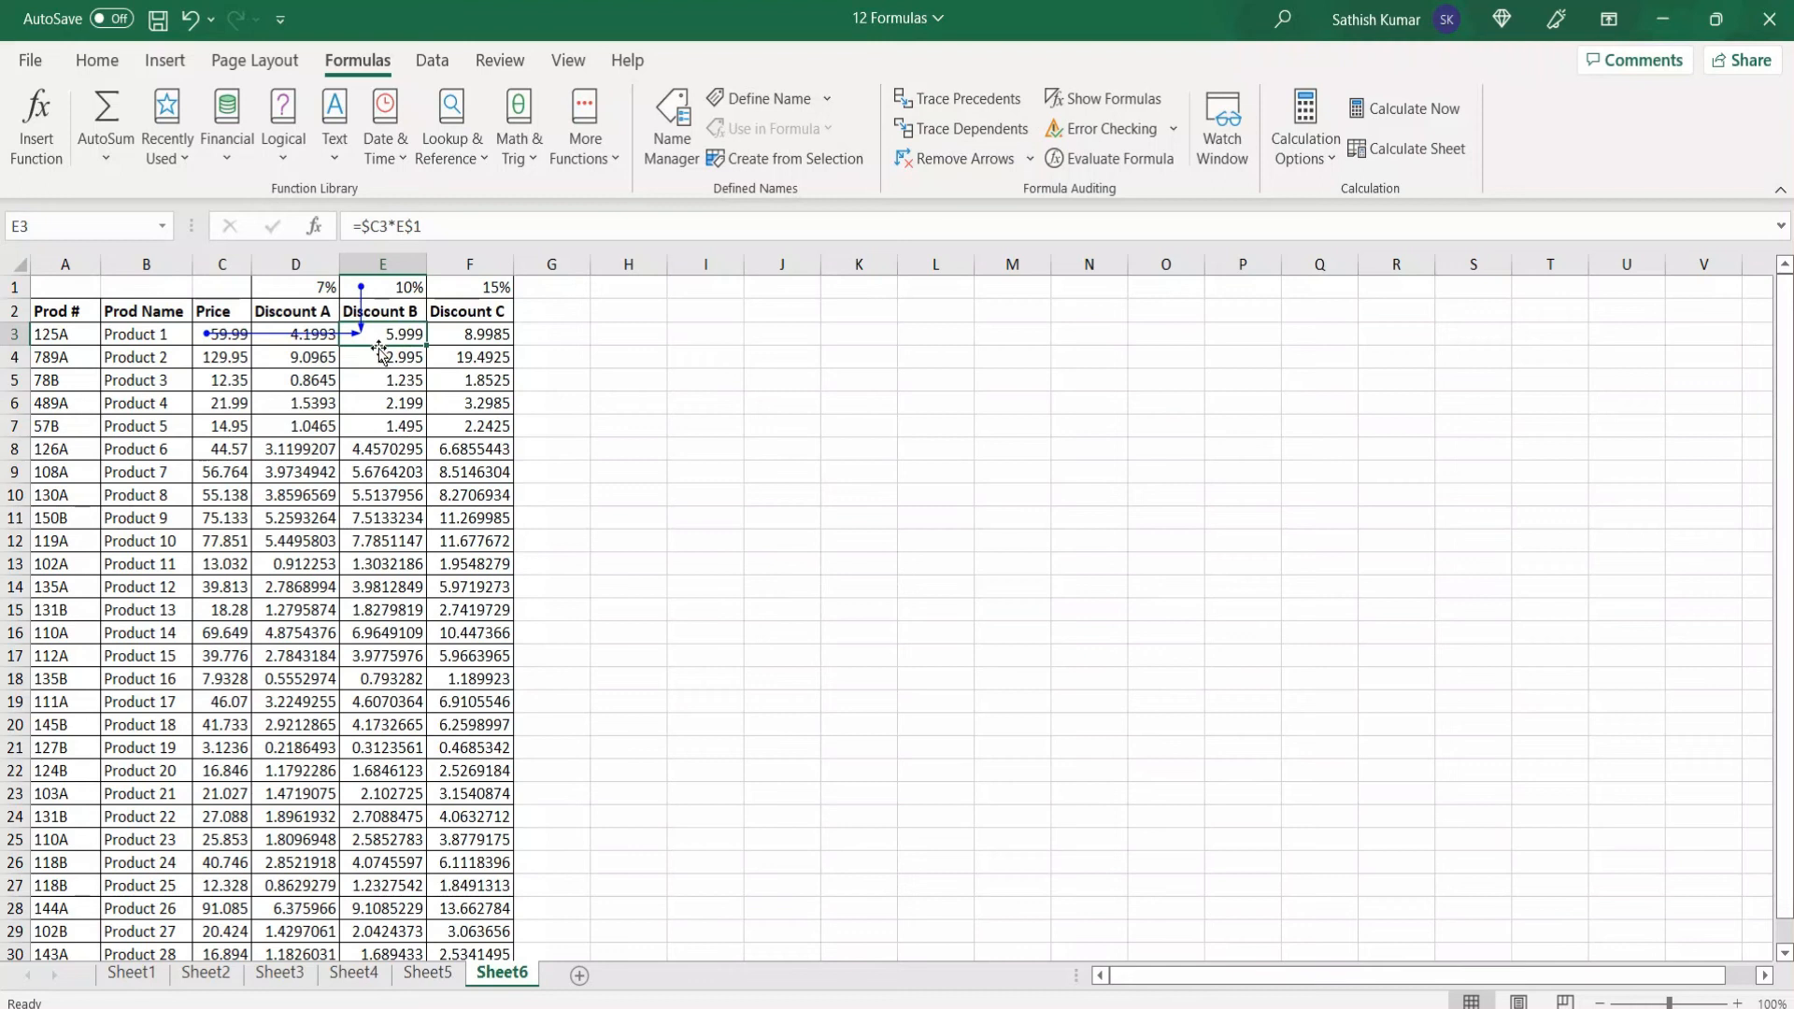
click(945, 159)
Step: Highlight the formula cells that depend directly on the Product 1 price in C3
click(233, 339)
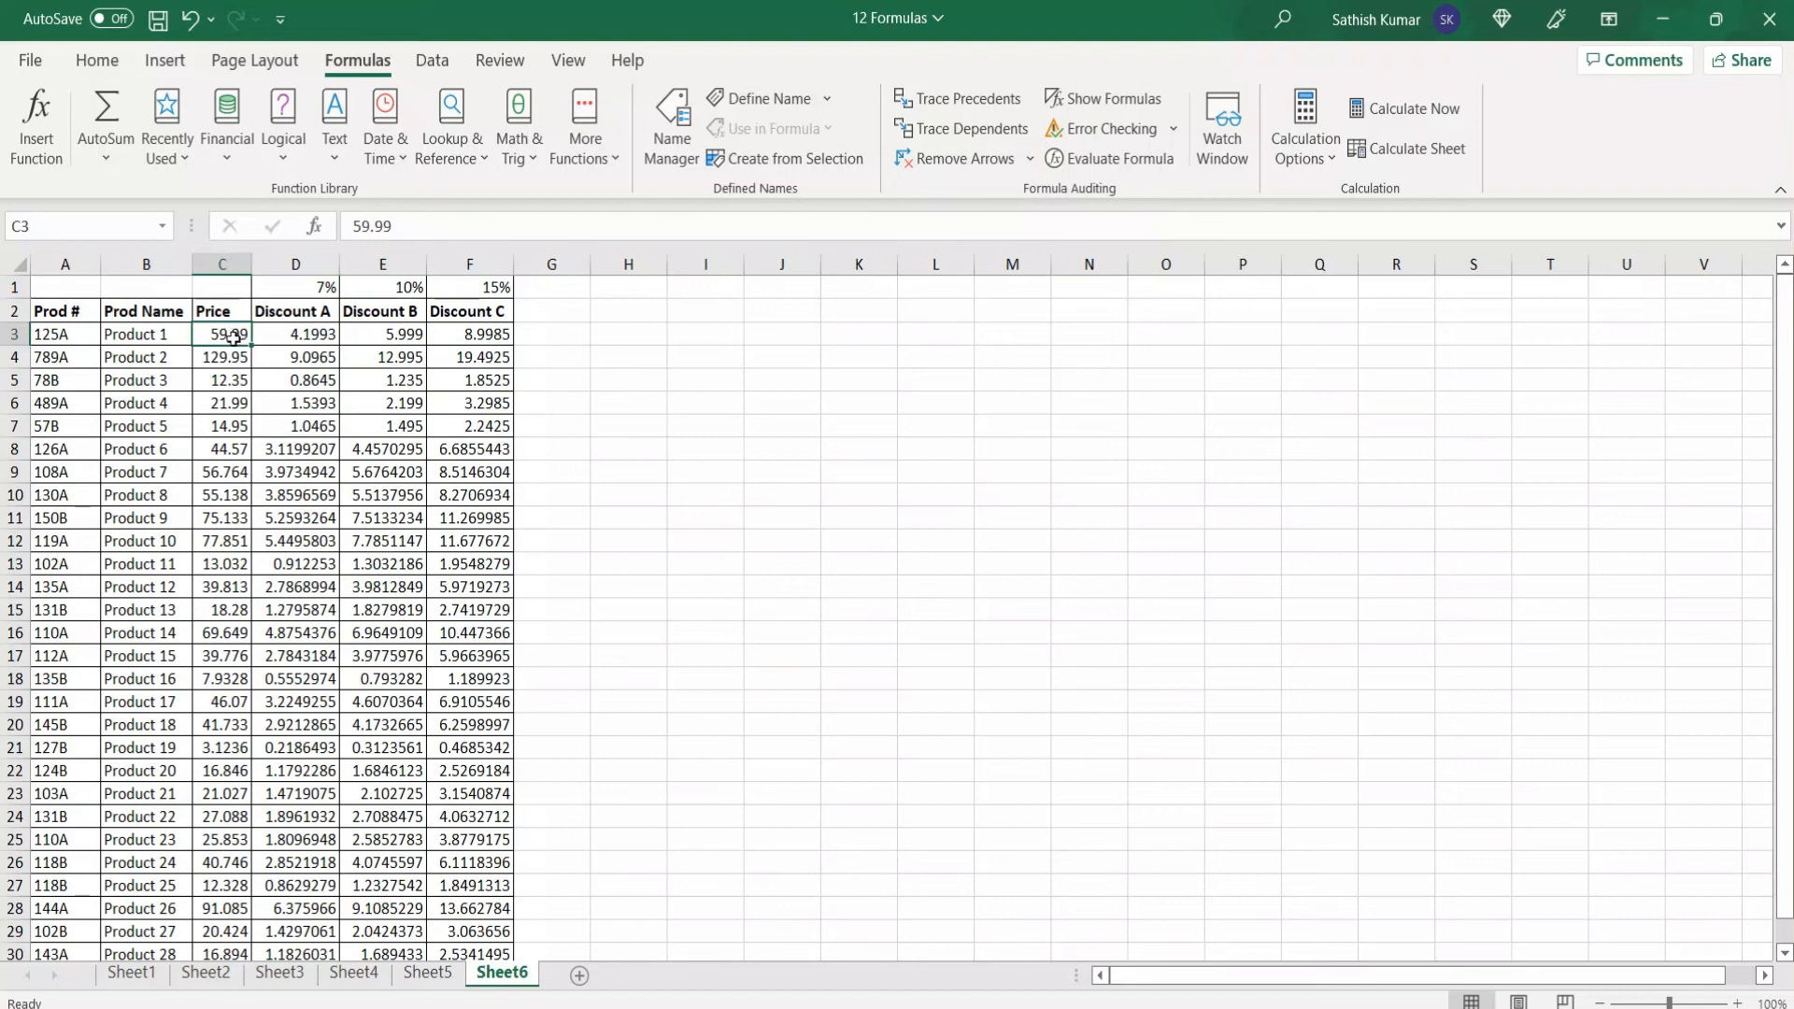
click(311, 335)
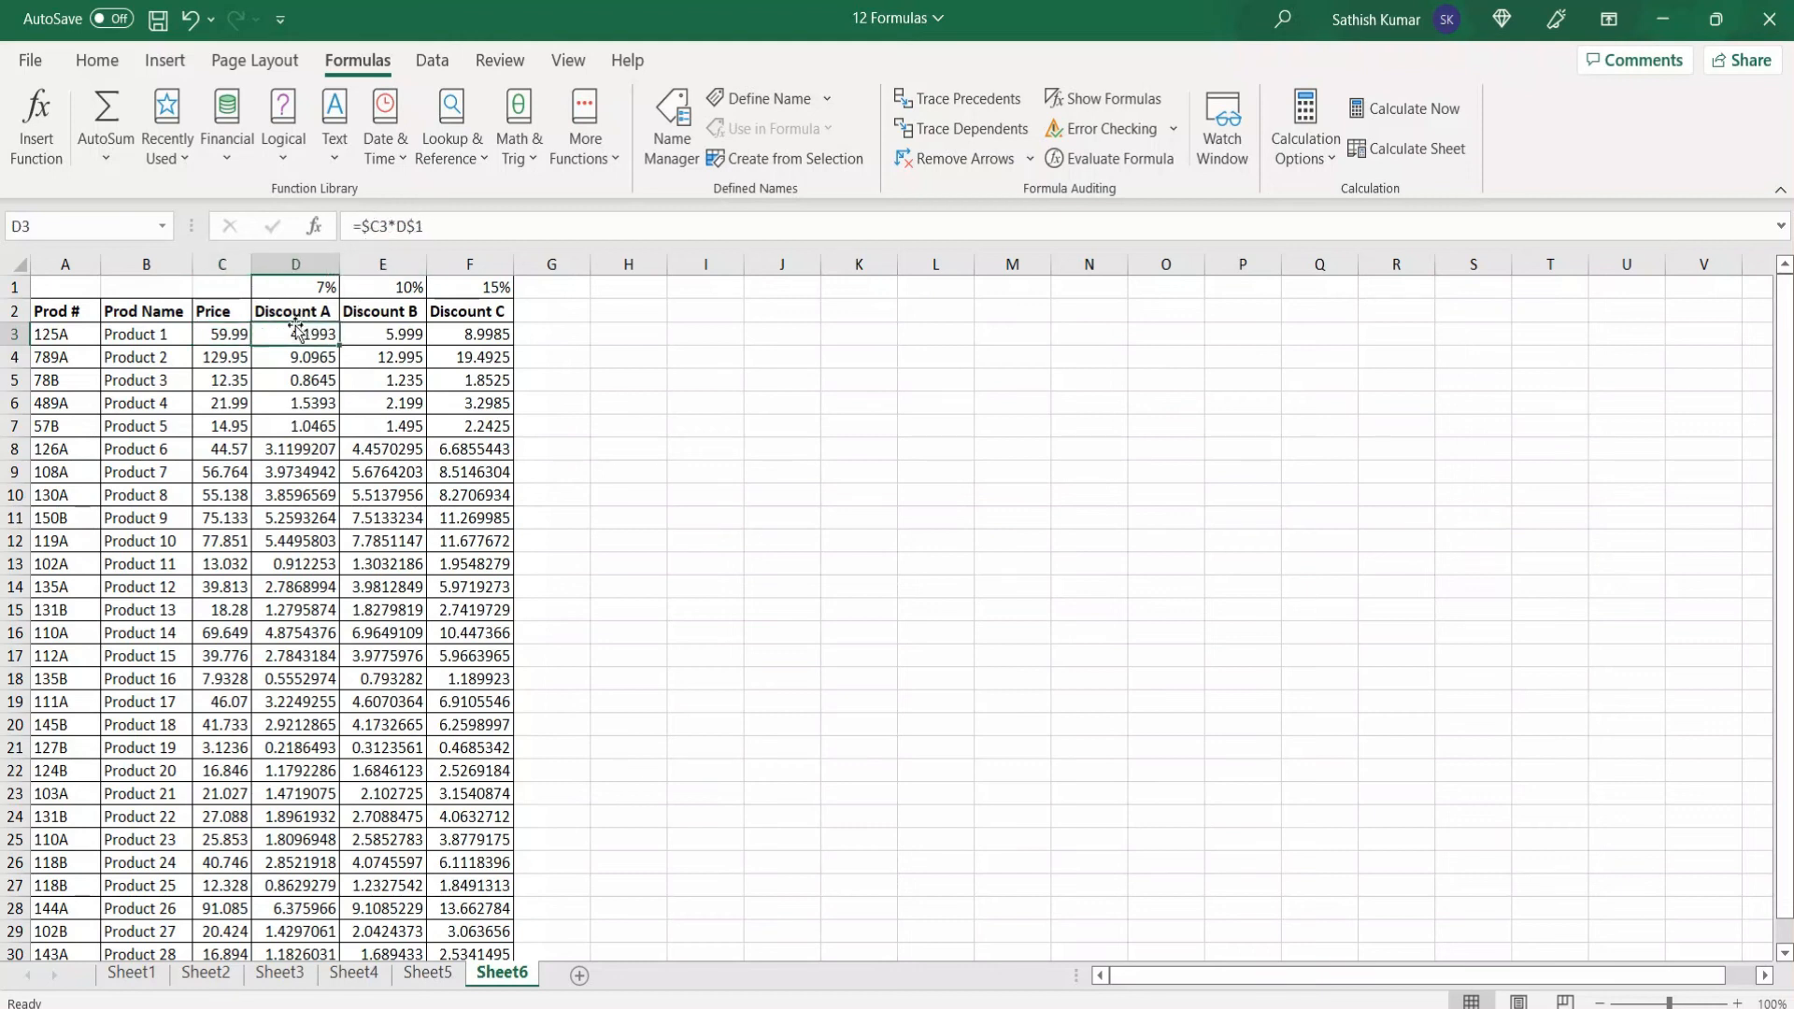
click(217, 339)
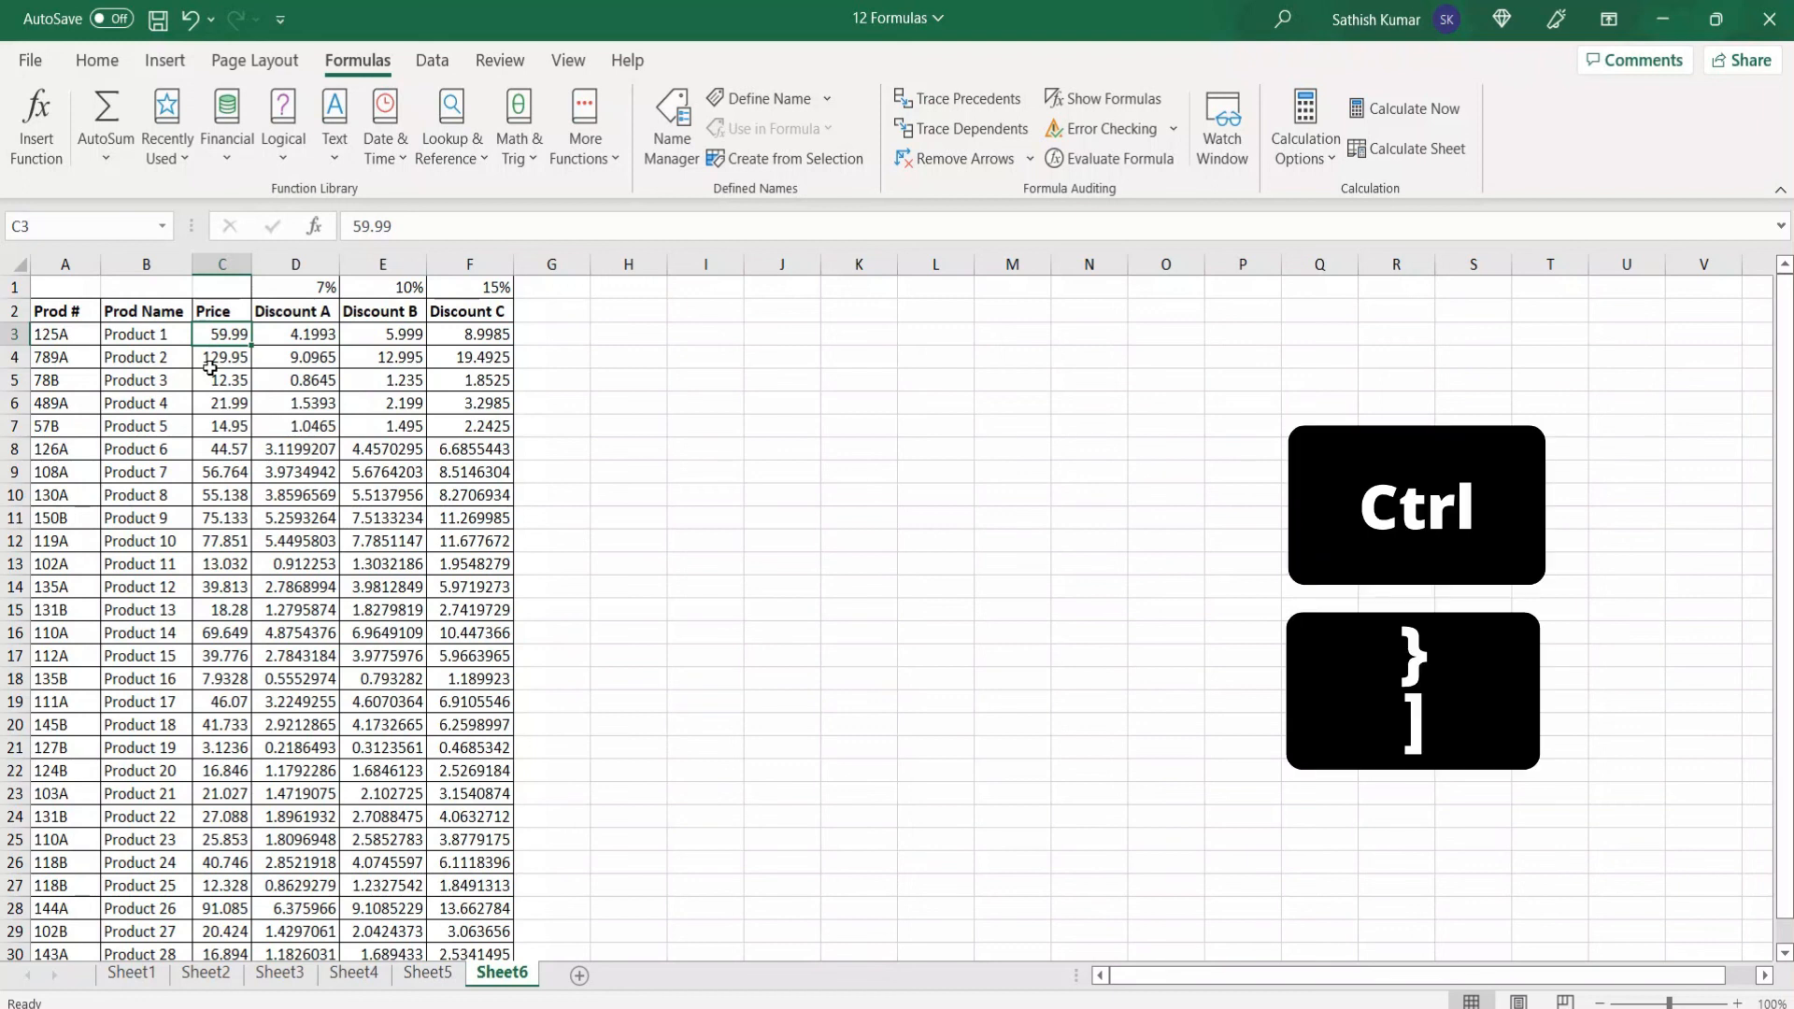
key(ctrl+bracketright)
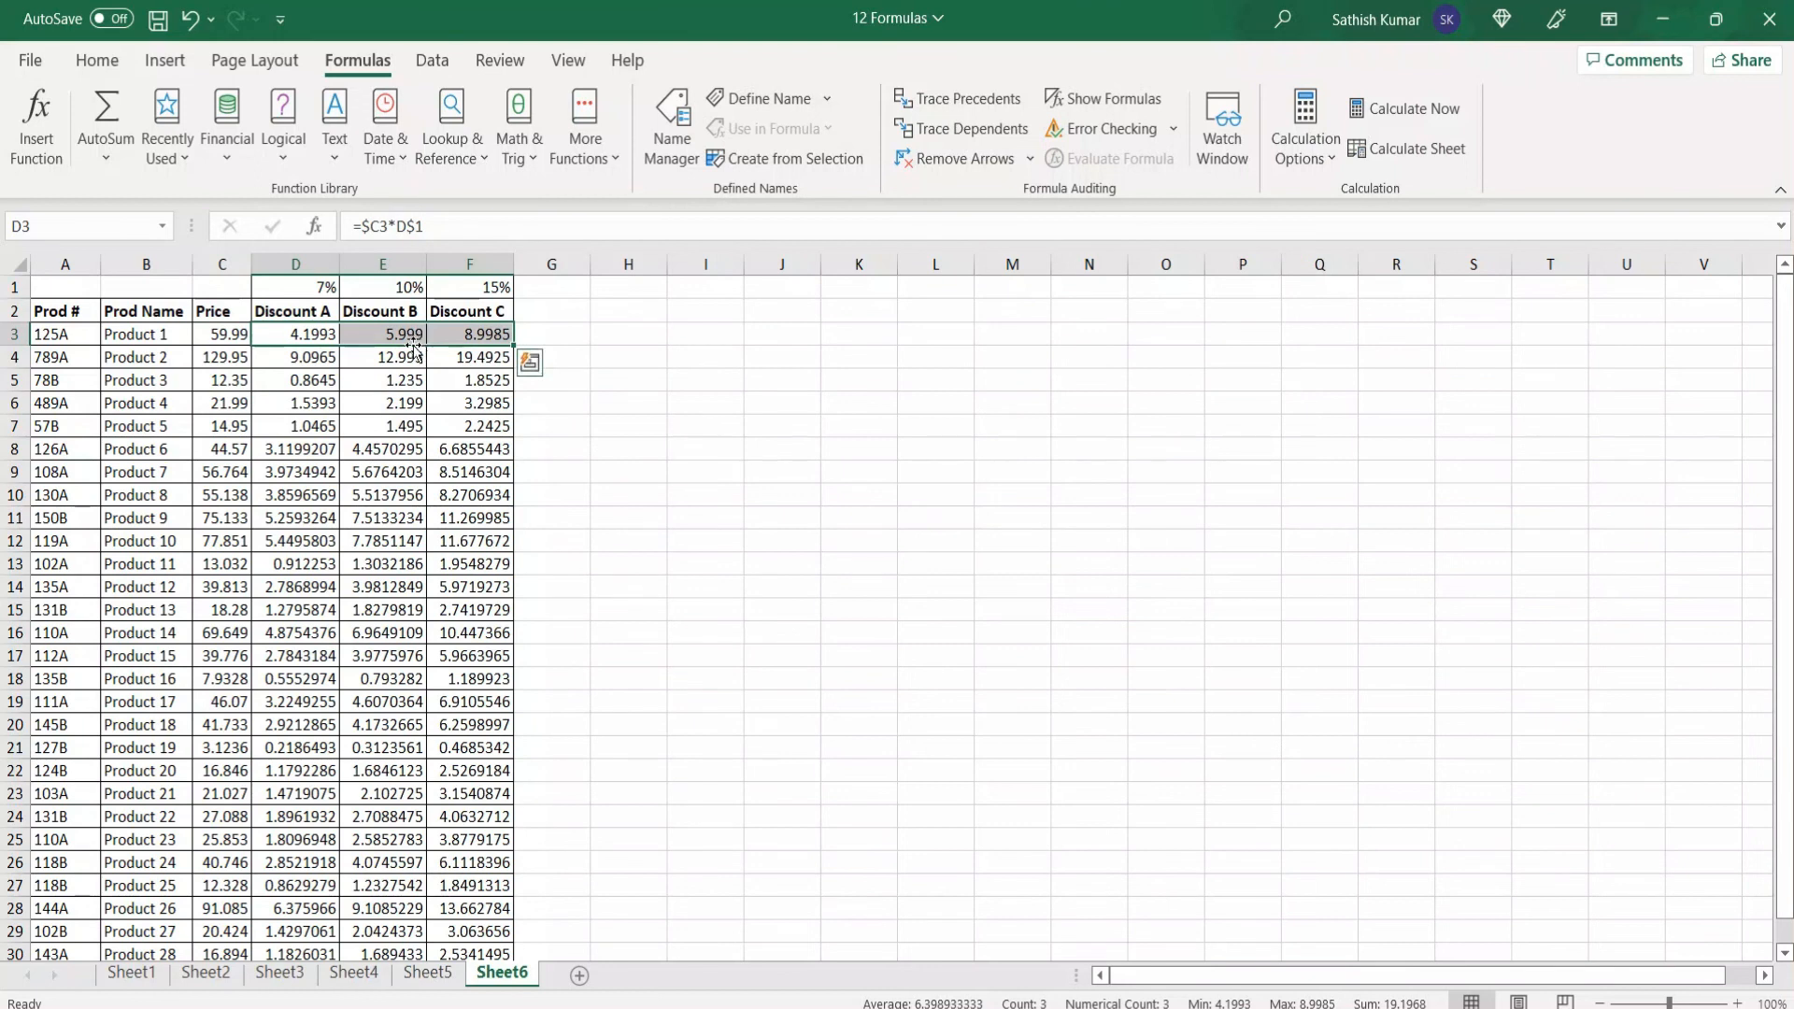
Step: Highlight the formula cells that depend directly on the Discount A rate in D1
click(311, 290)
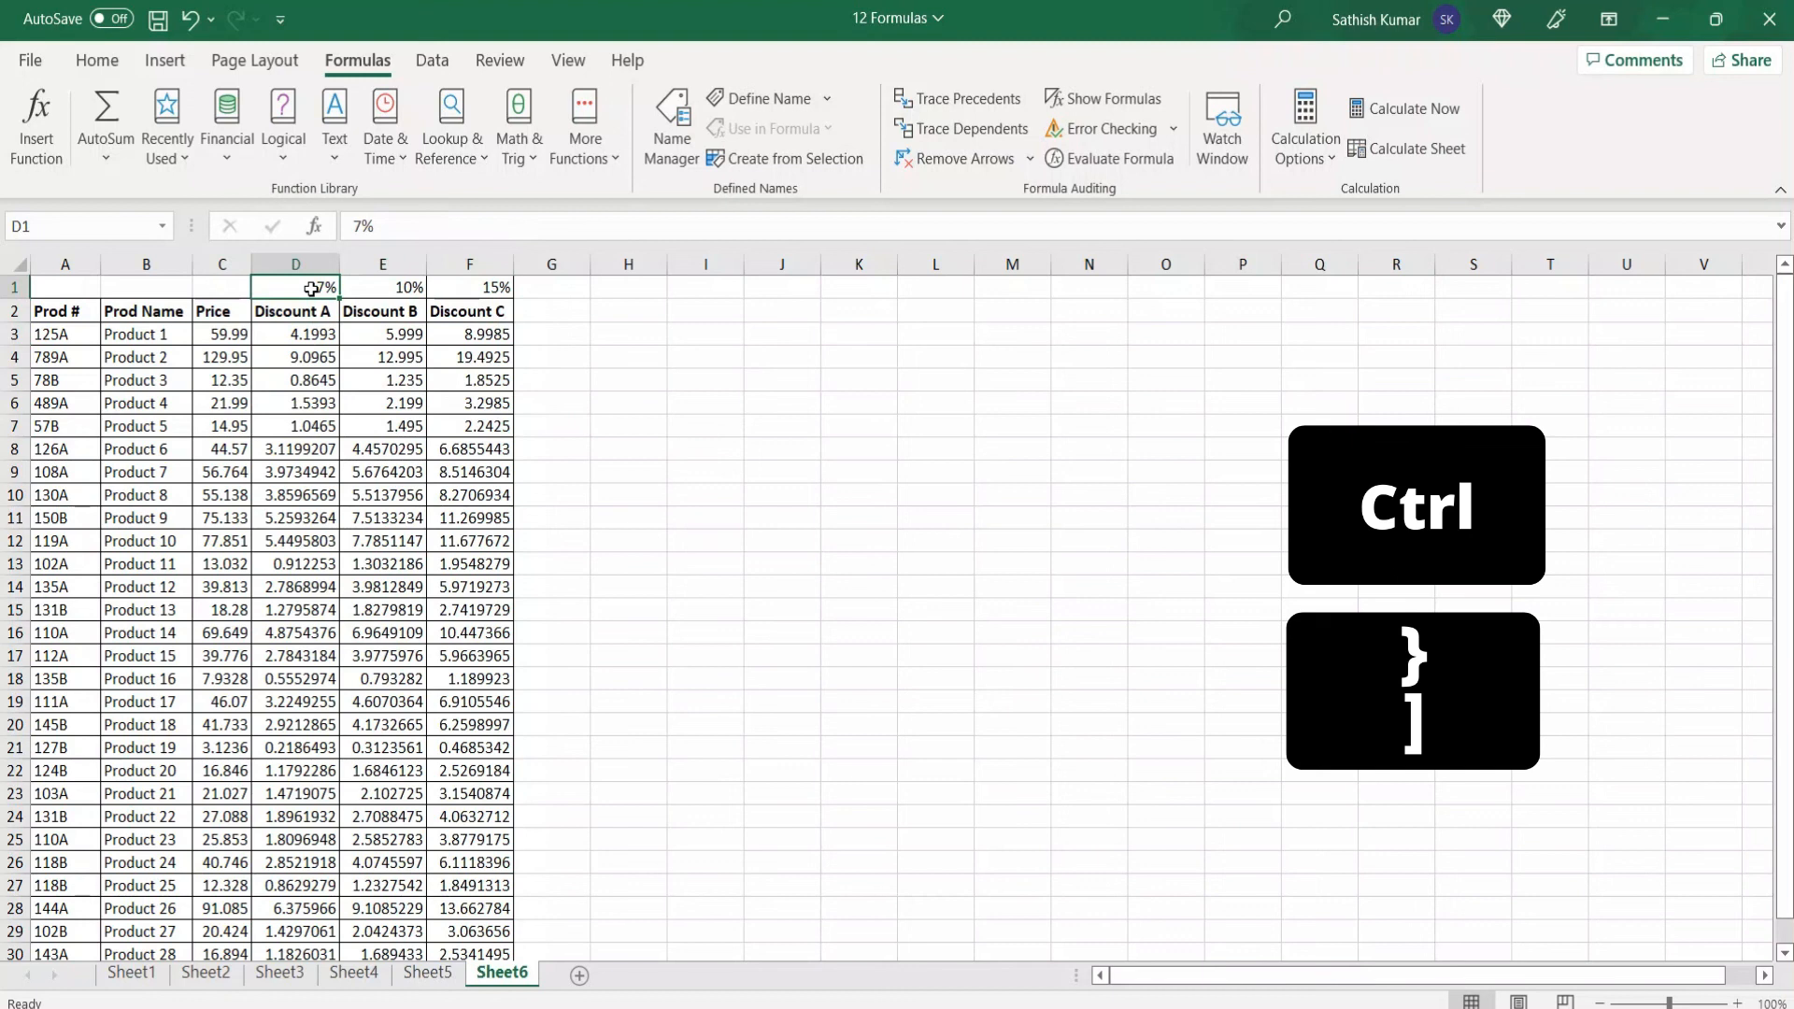
key(ctrl+bracketright)
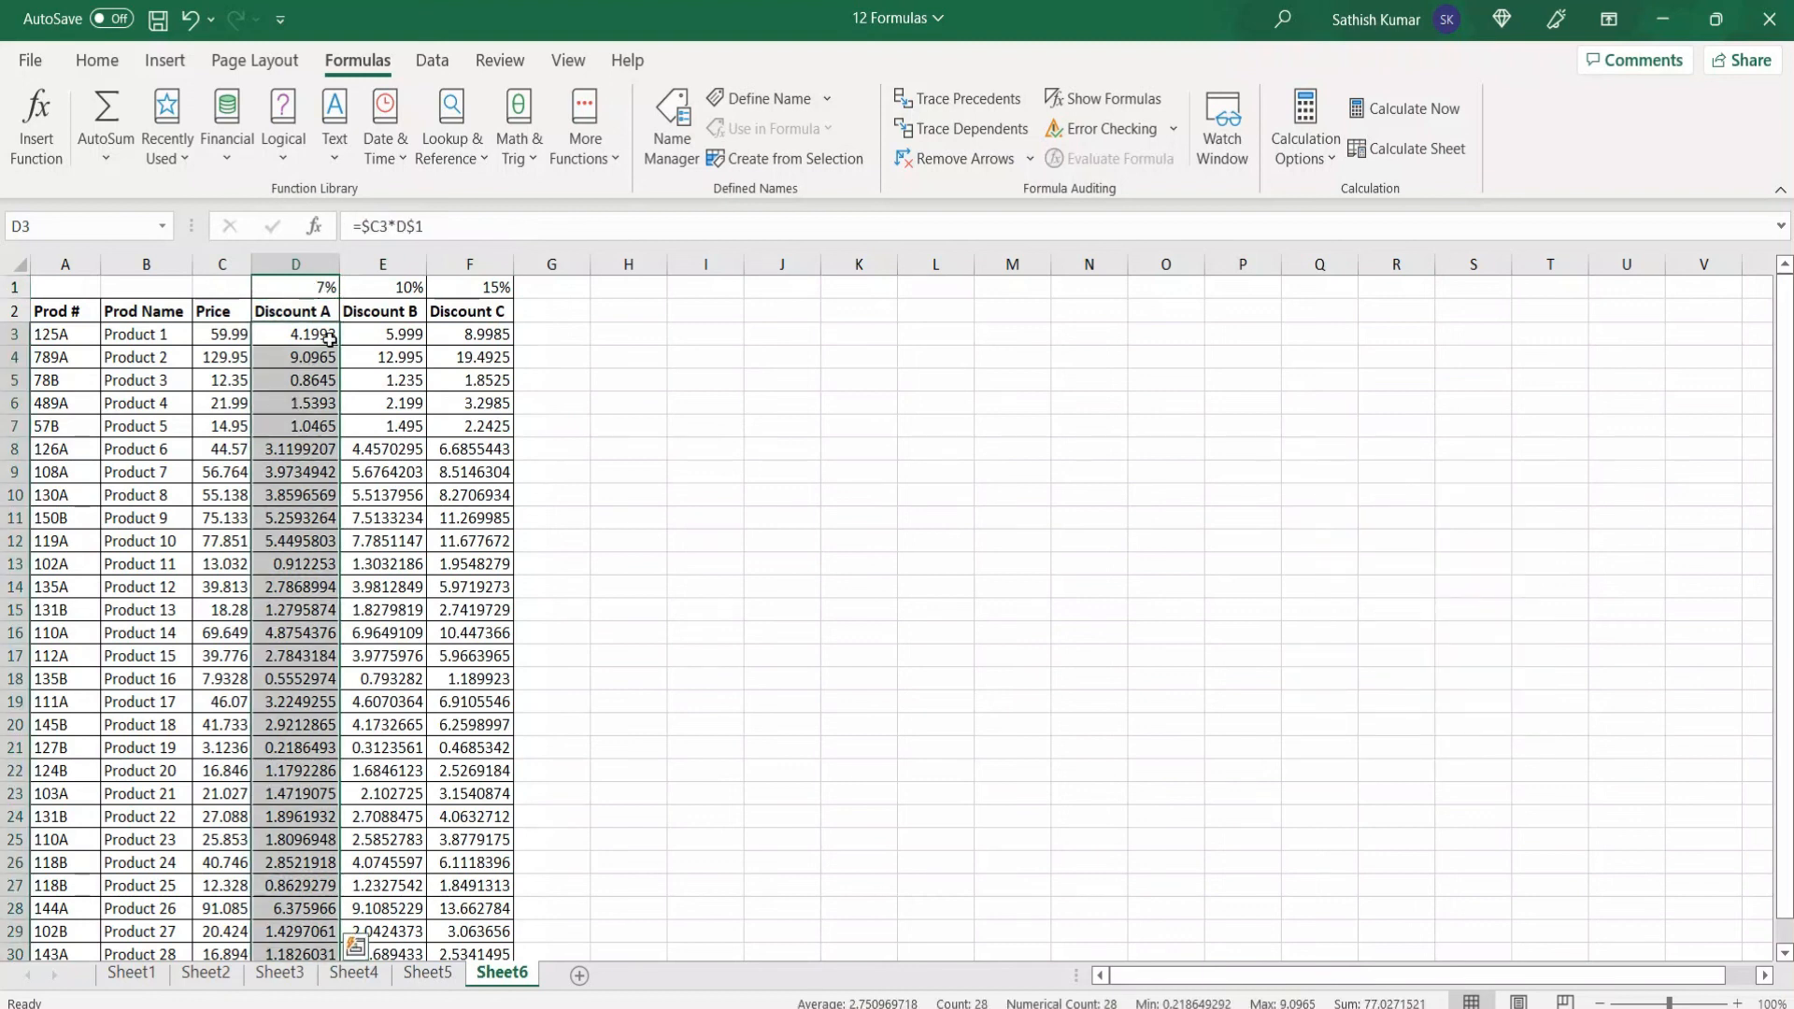
Step: Open Sheet5 and highlight the cells that the first q1Tax formula in M4 refers to
click(434, 974)
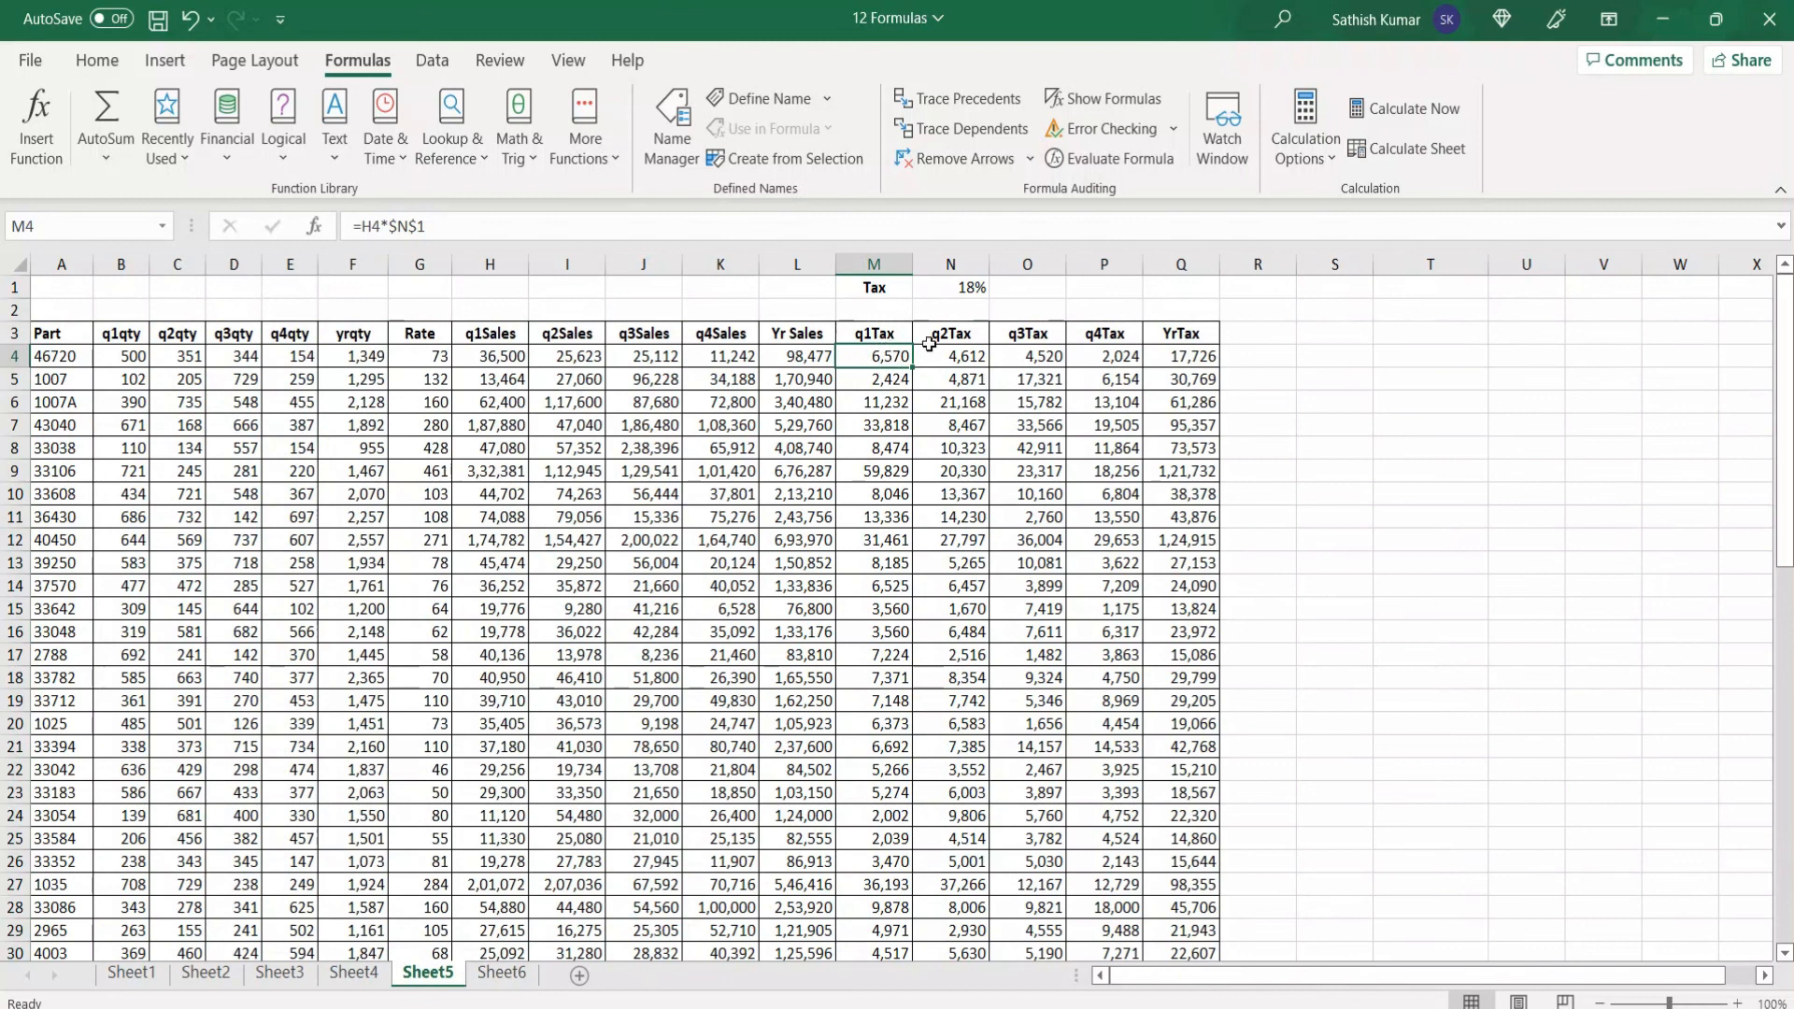
click(976, 286)
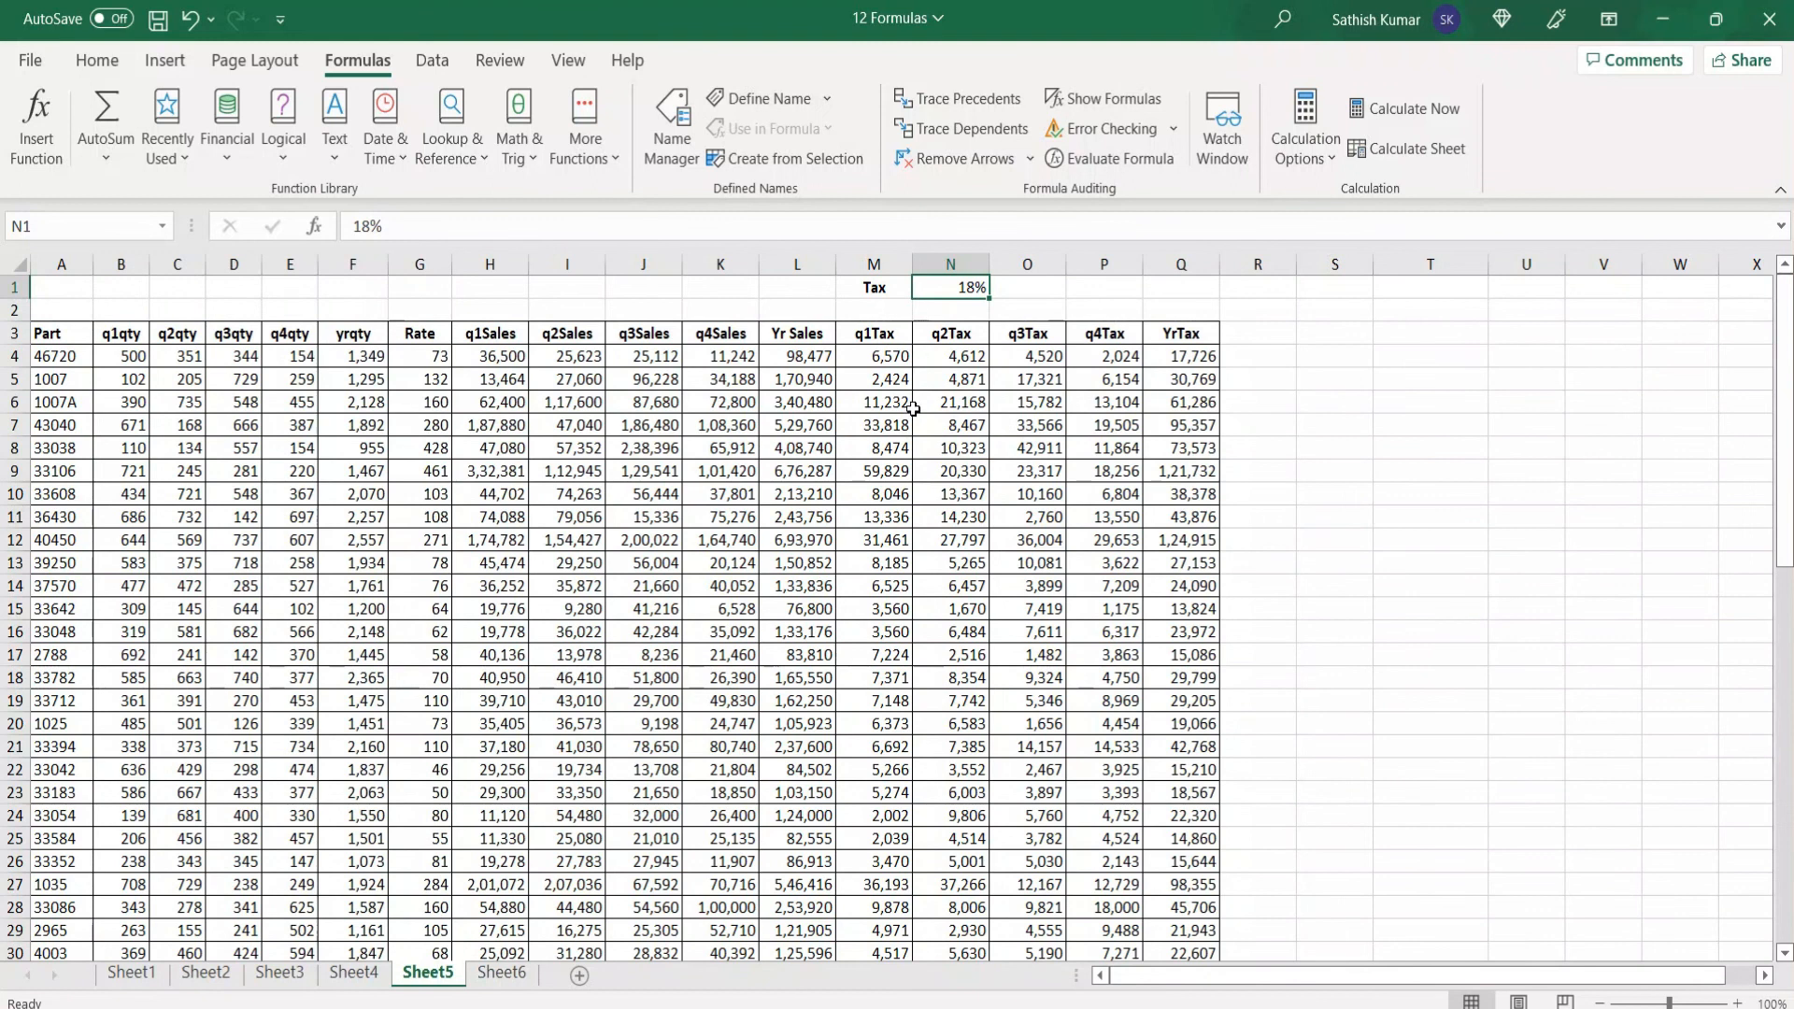
click(868, 360)
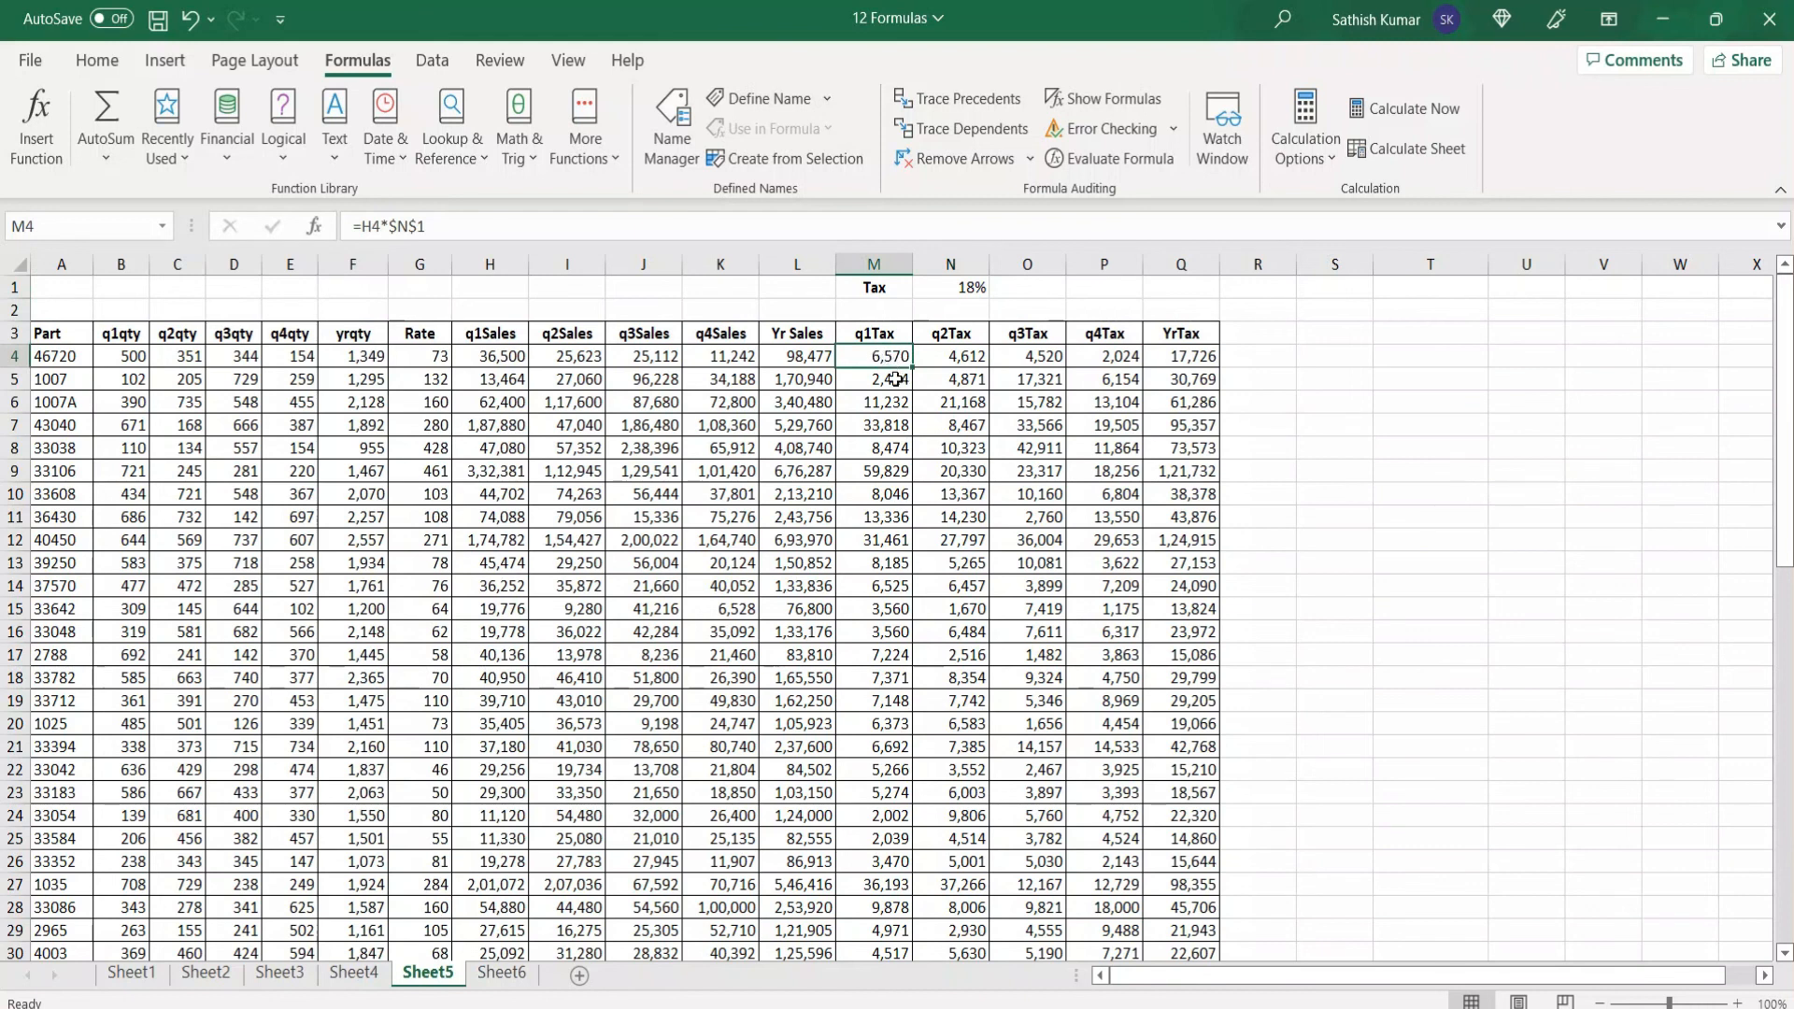
key(ctrl+bracketleft)
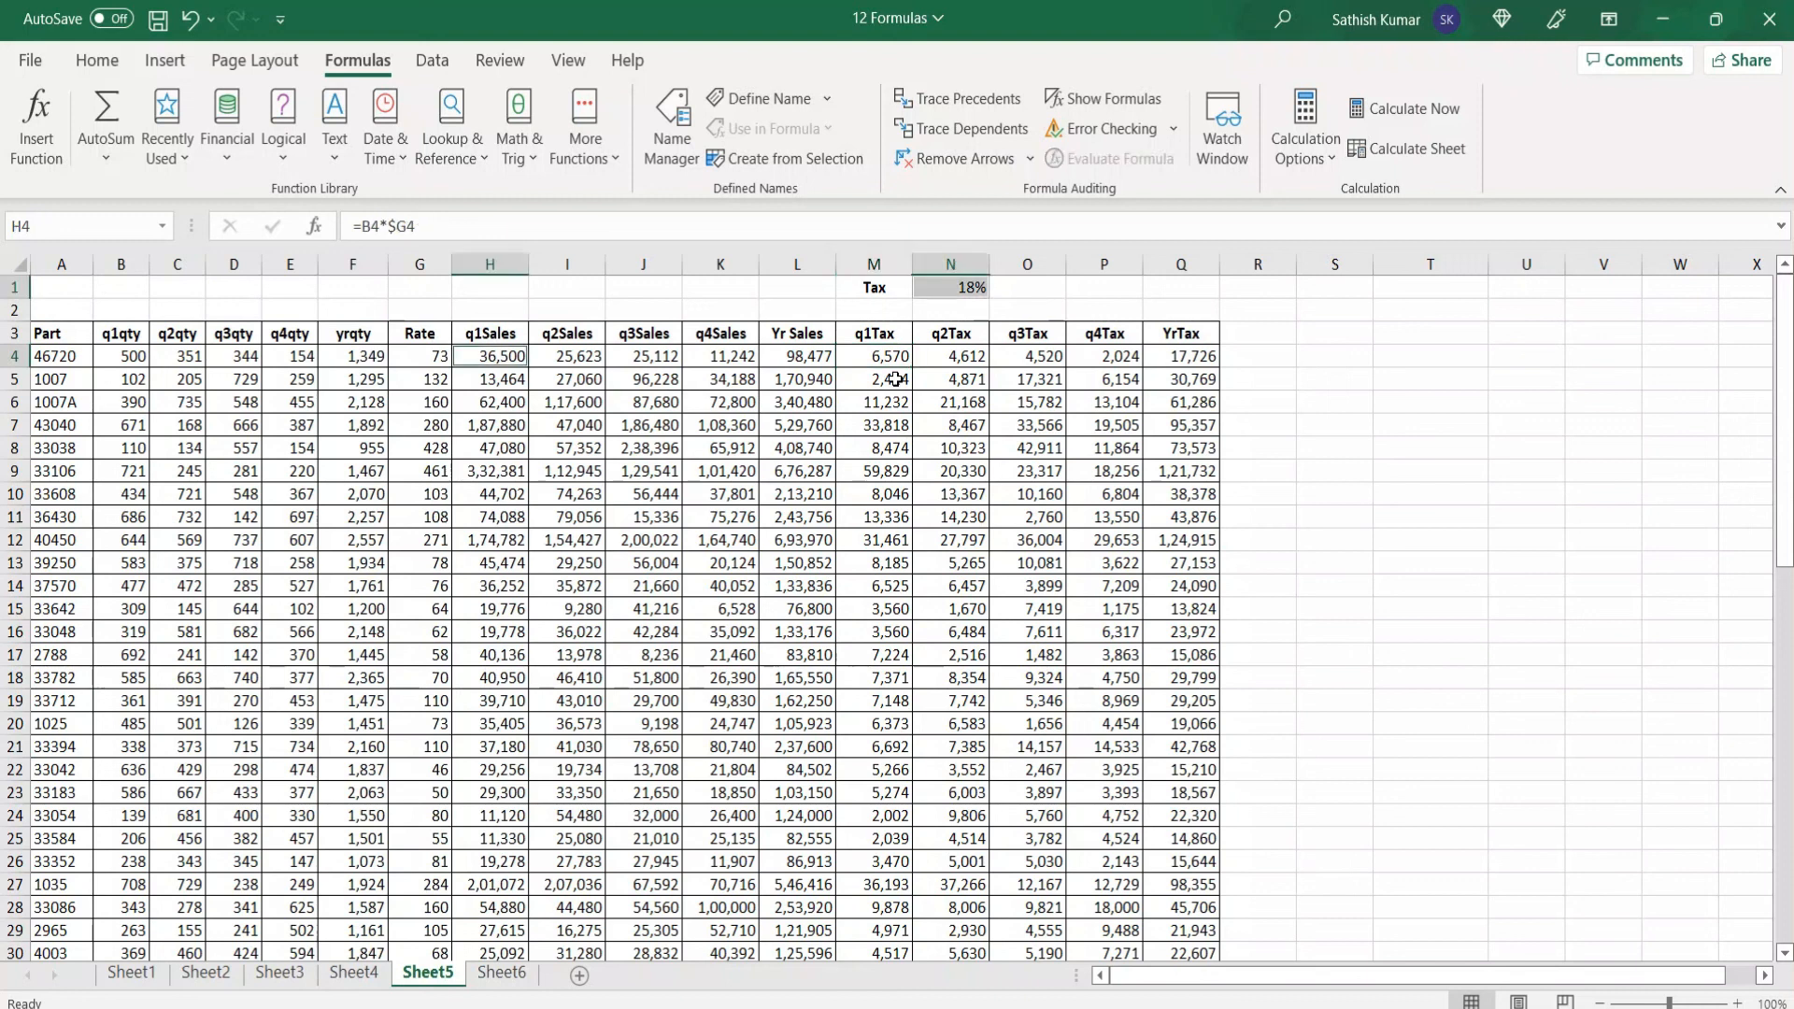
Step: Trace the precedents of the q1Tax formula in M4 with arrows, and remove the arrows
click(886, 358)
click(958, 104)
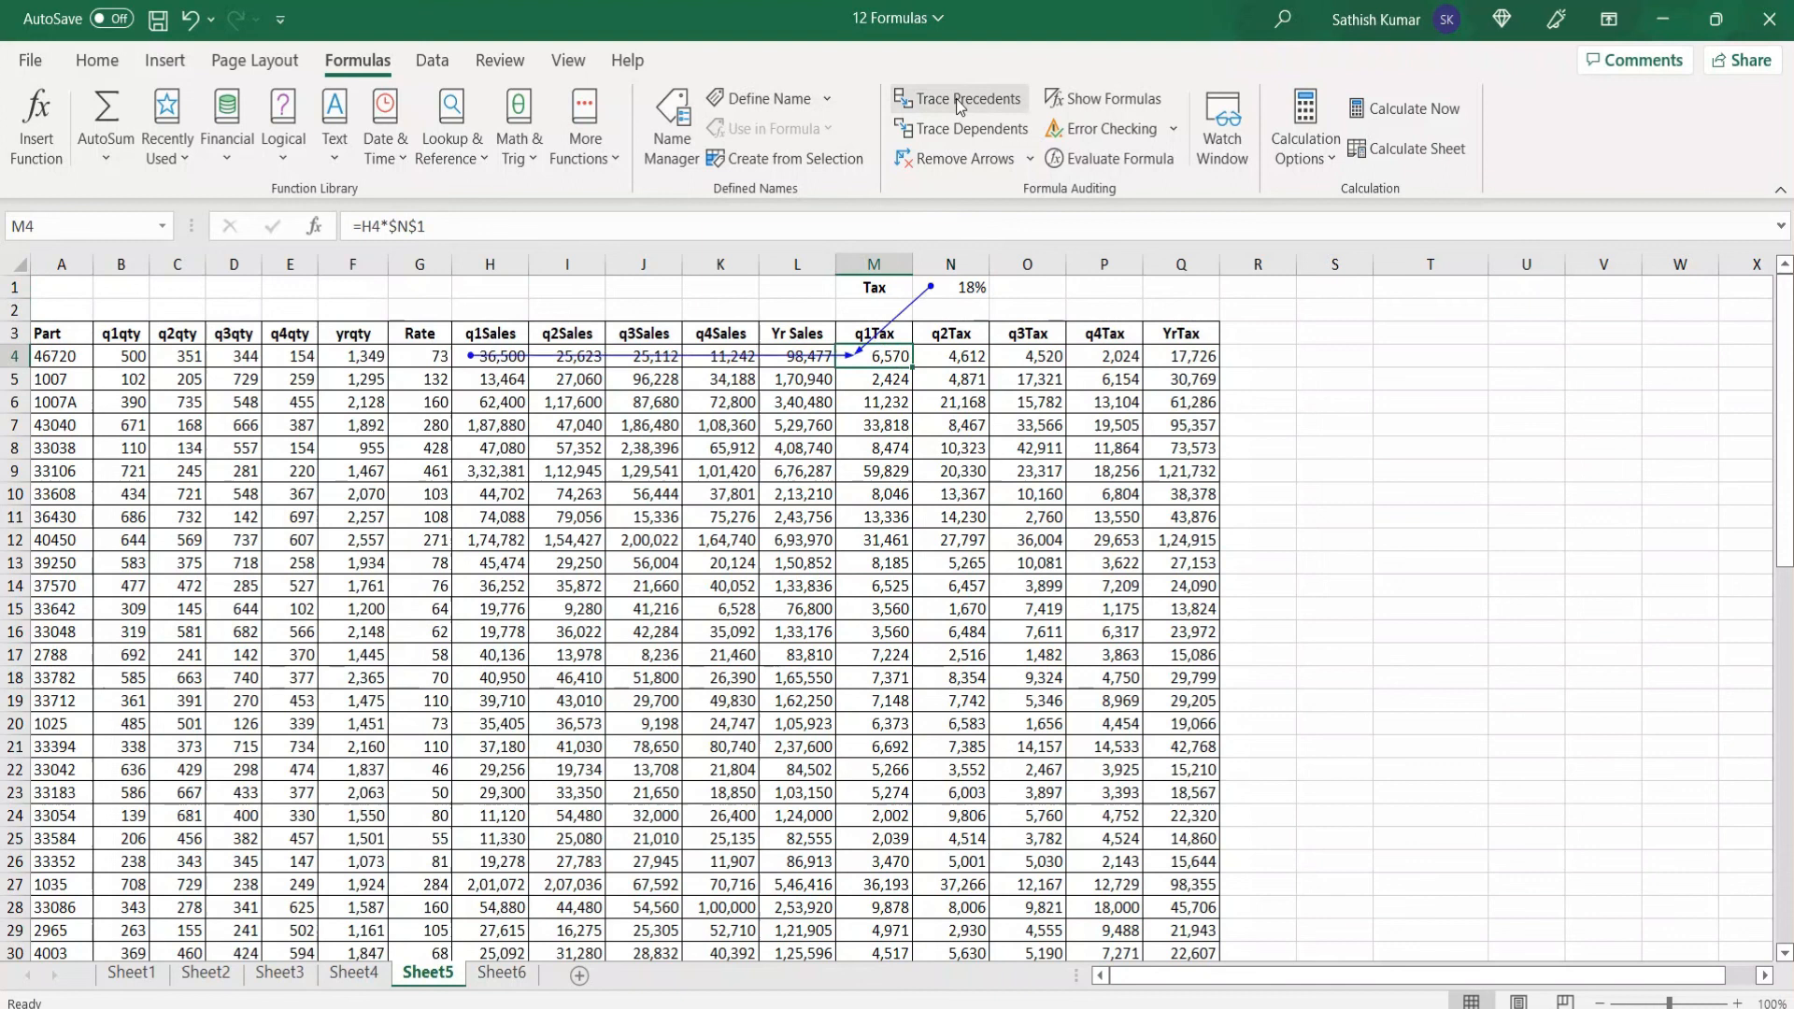
click(955, 158)
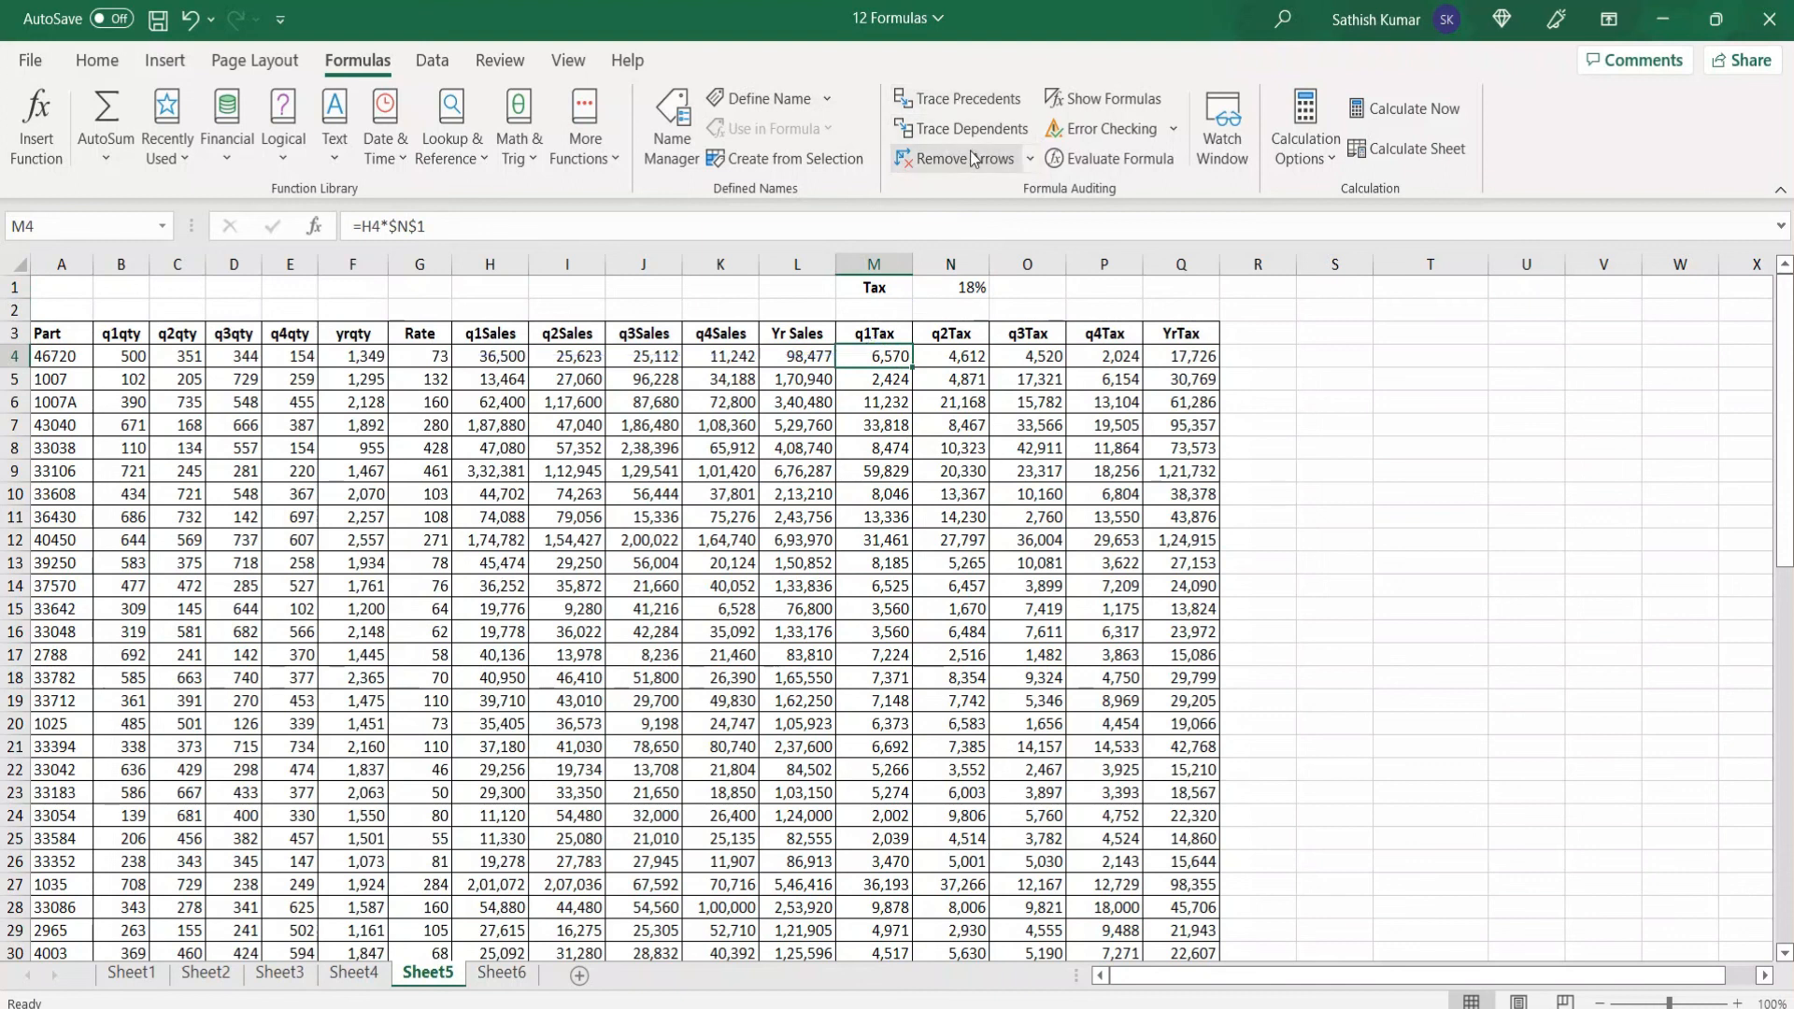
Step: Highlight the formula cells that depend directly on the tax rate in N1, and compare with the highlighted dependents on Sheet6
click(974, 287)
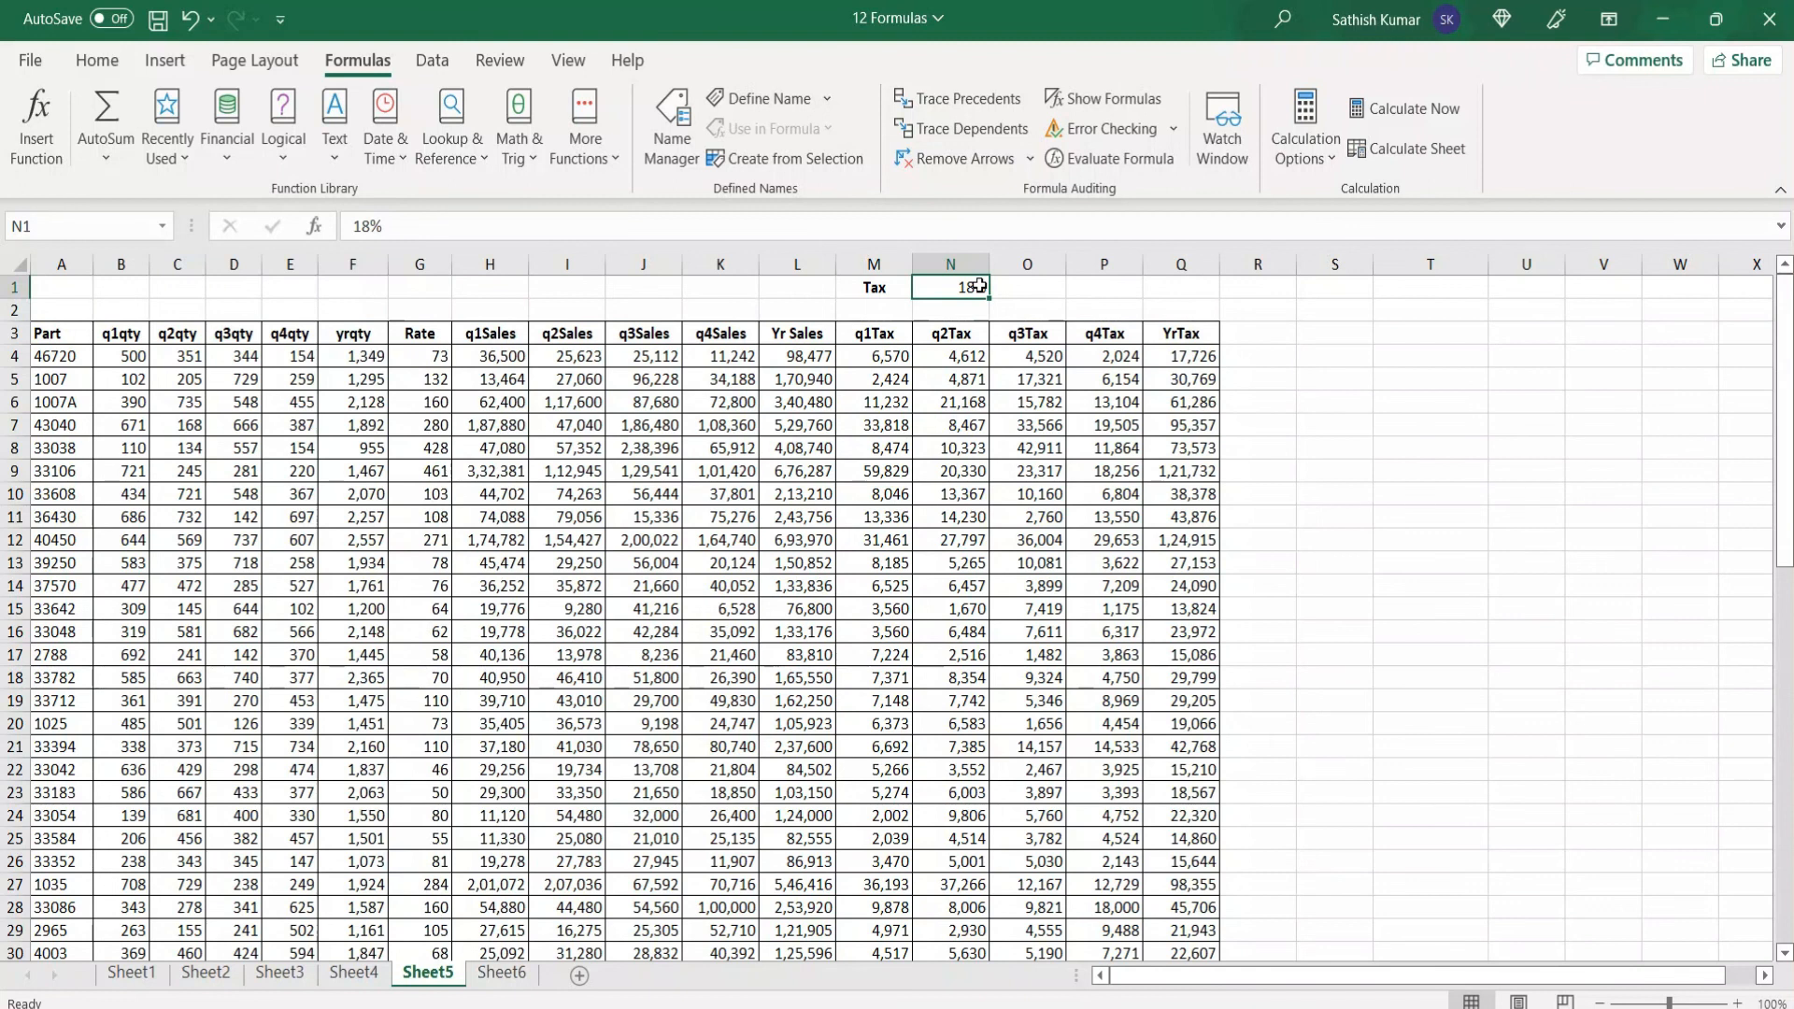
key(ctrl+bracketright)
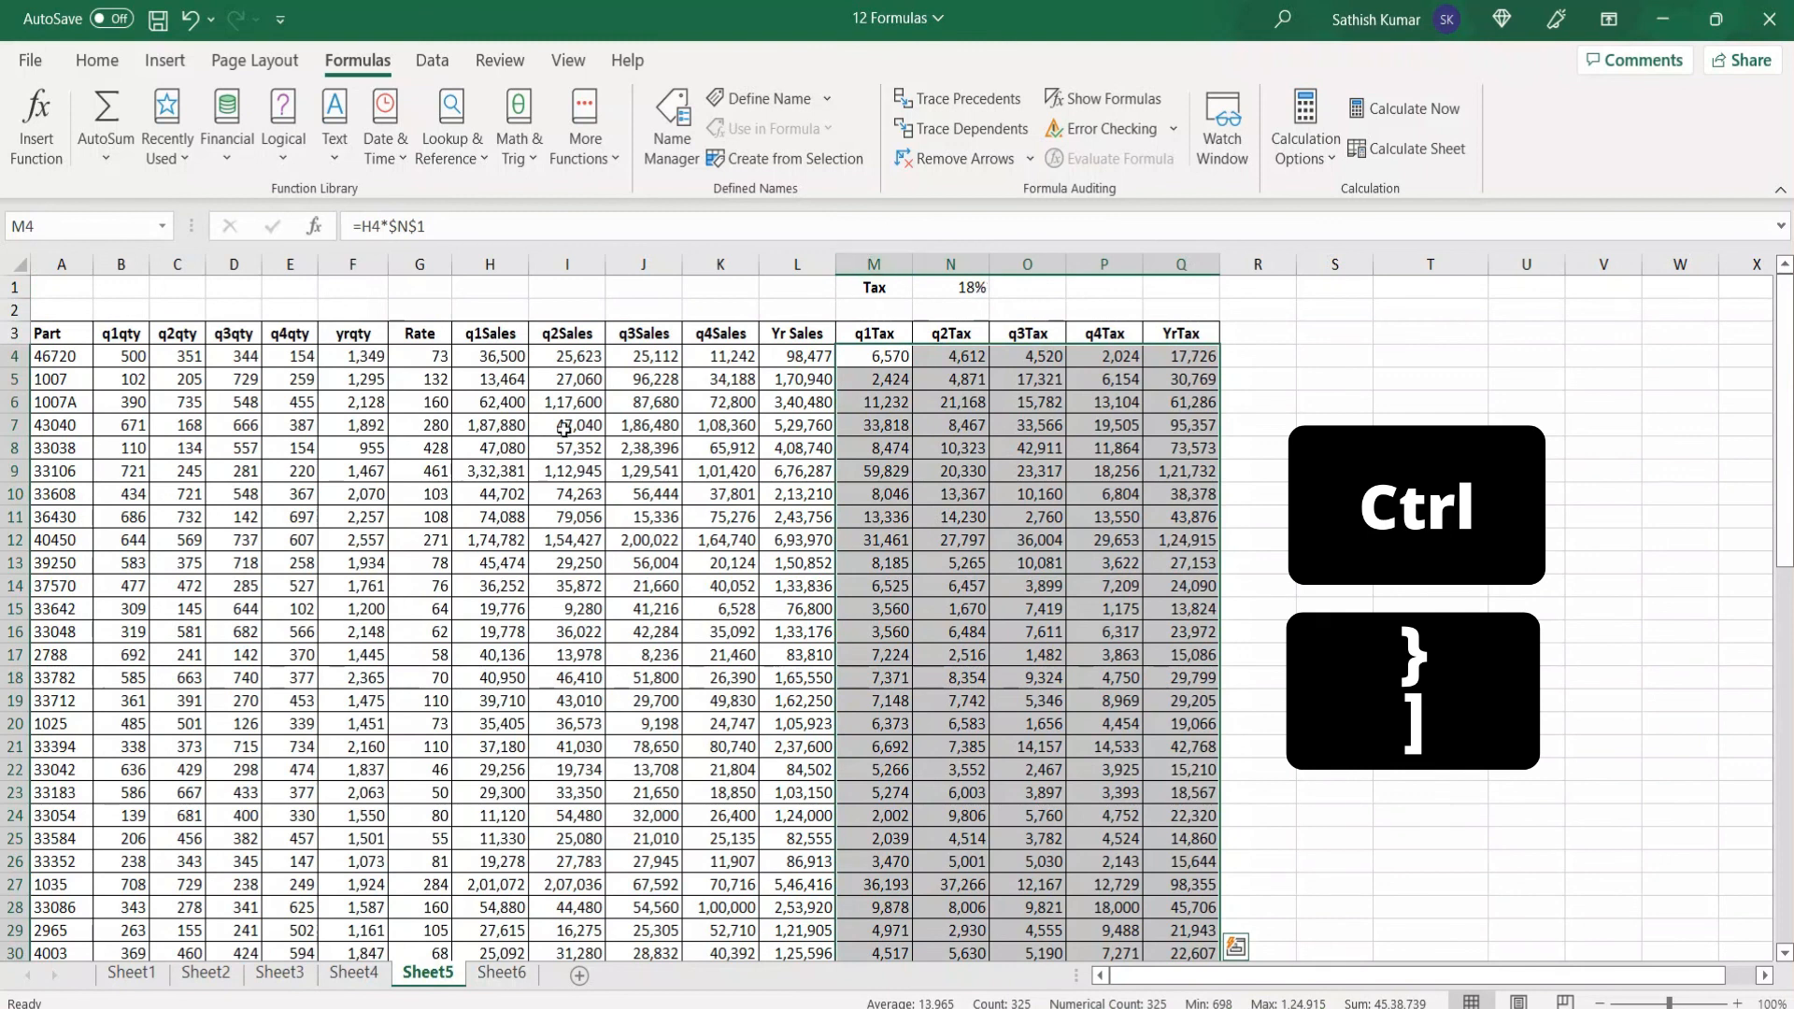
click(493, 975)
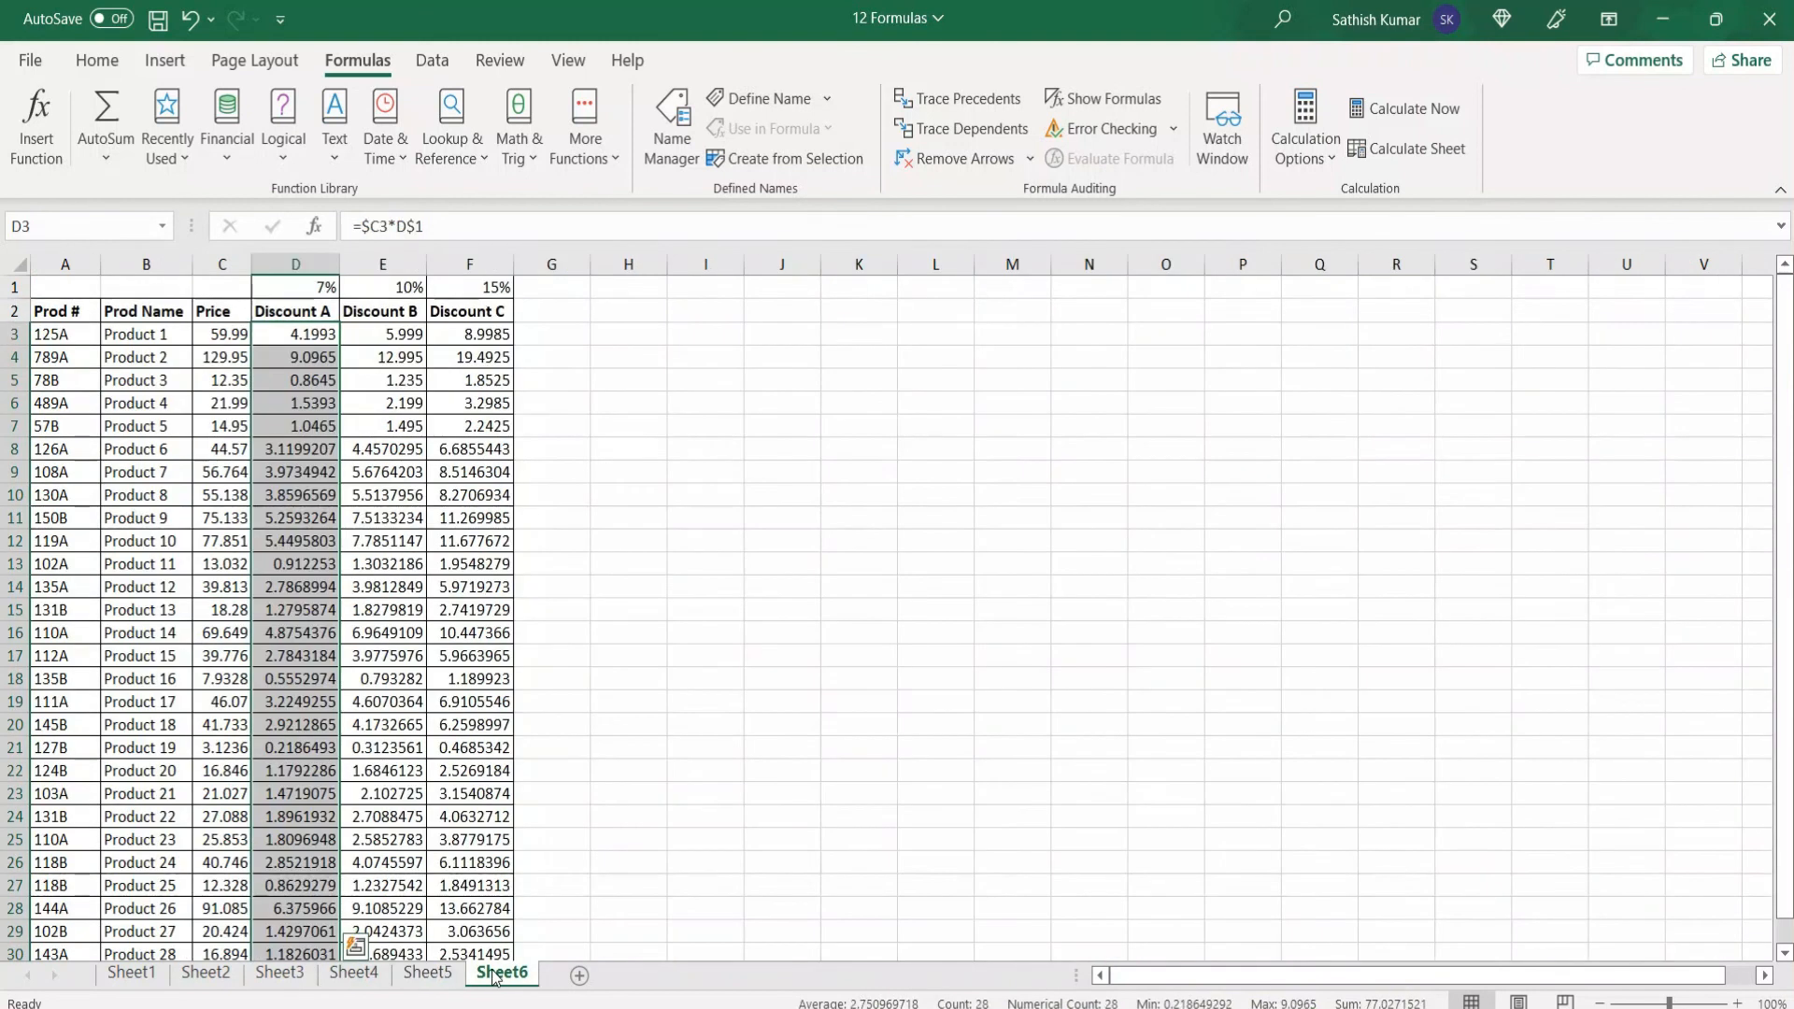
click(429, 974)
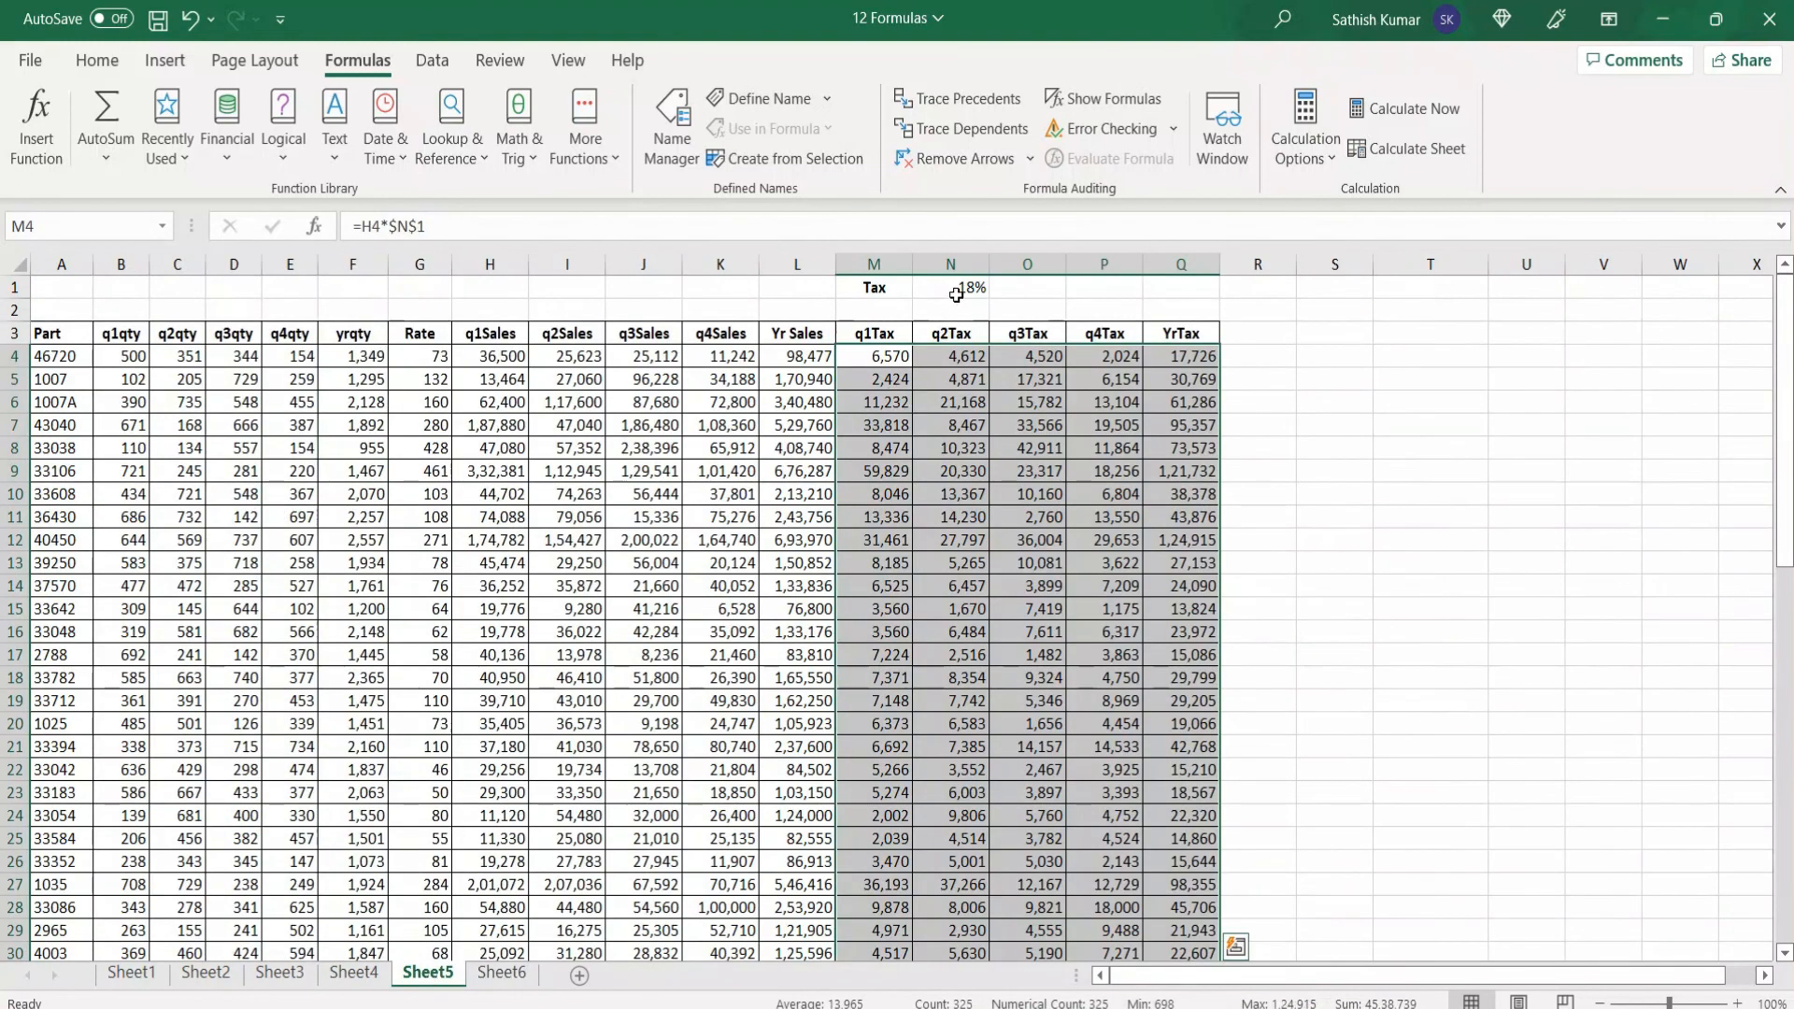
Step: Trace the dependents of the Sheet5 tax rate in N1 with arrows, and remove the arrows
click(956, 293)
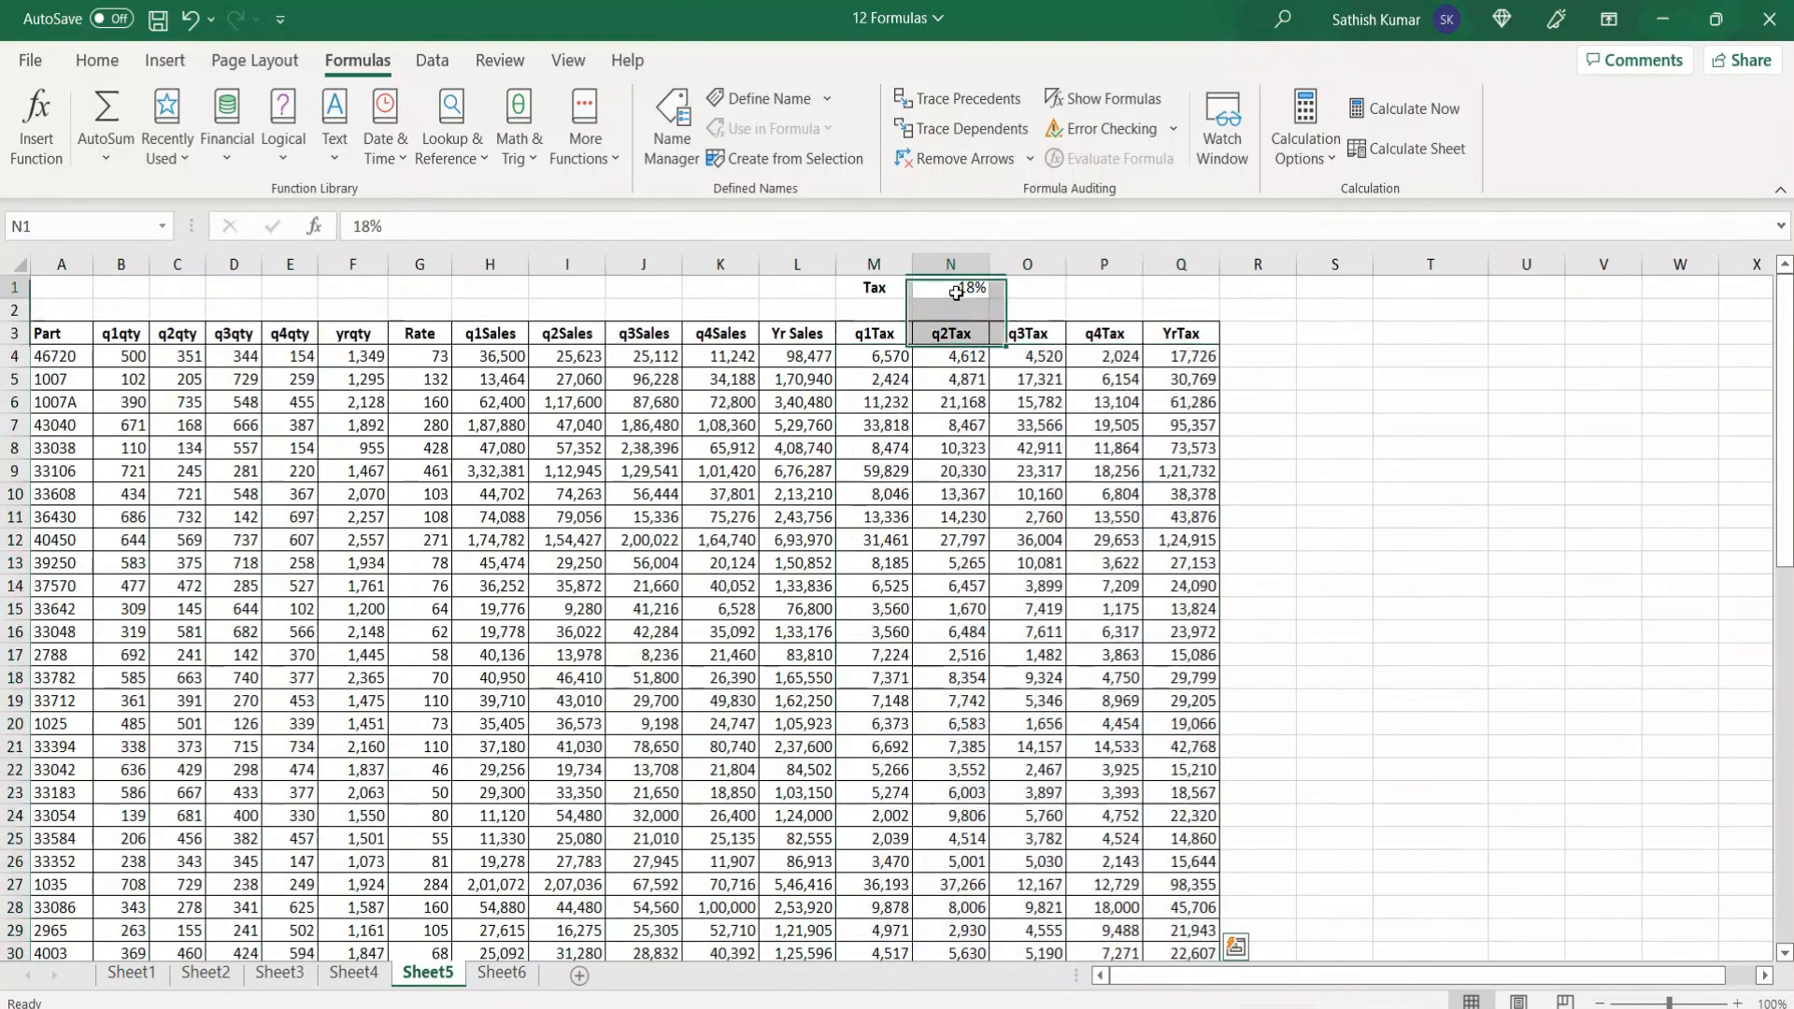
click(974, 136)
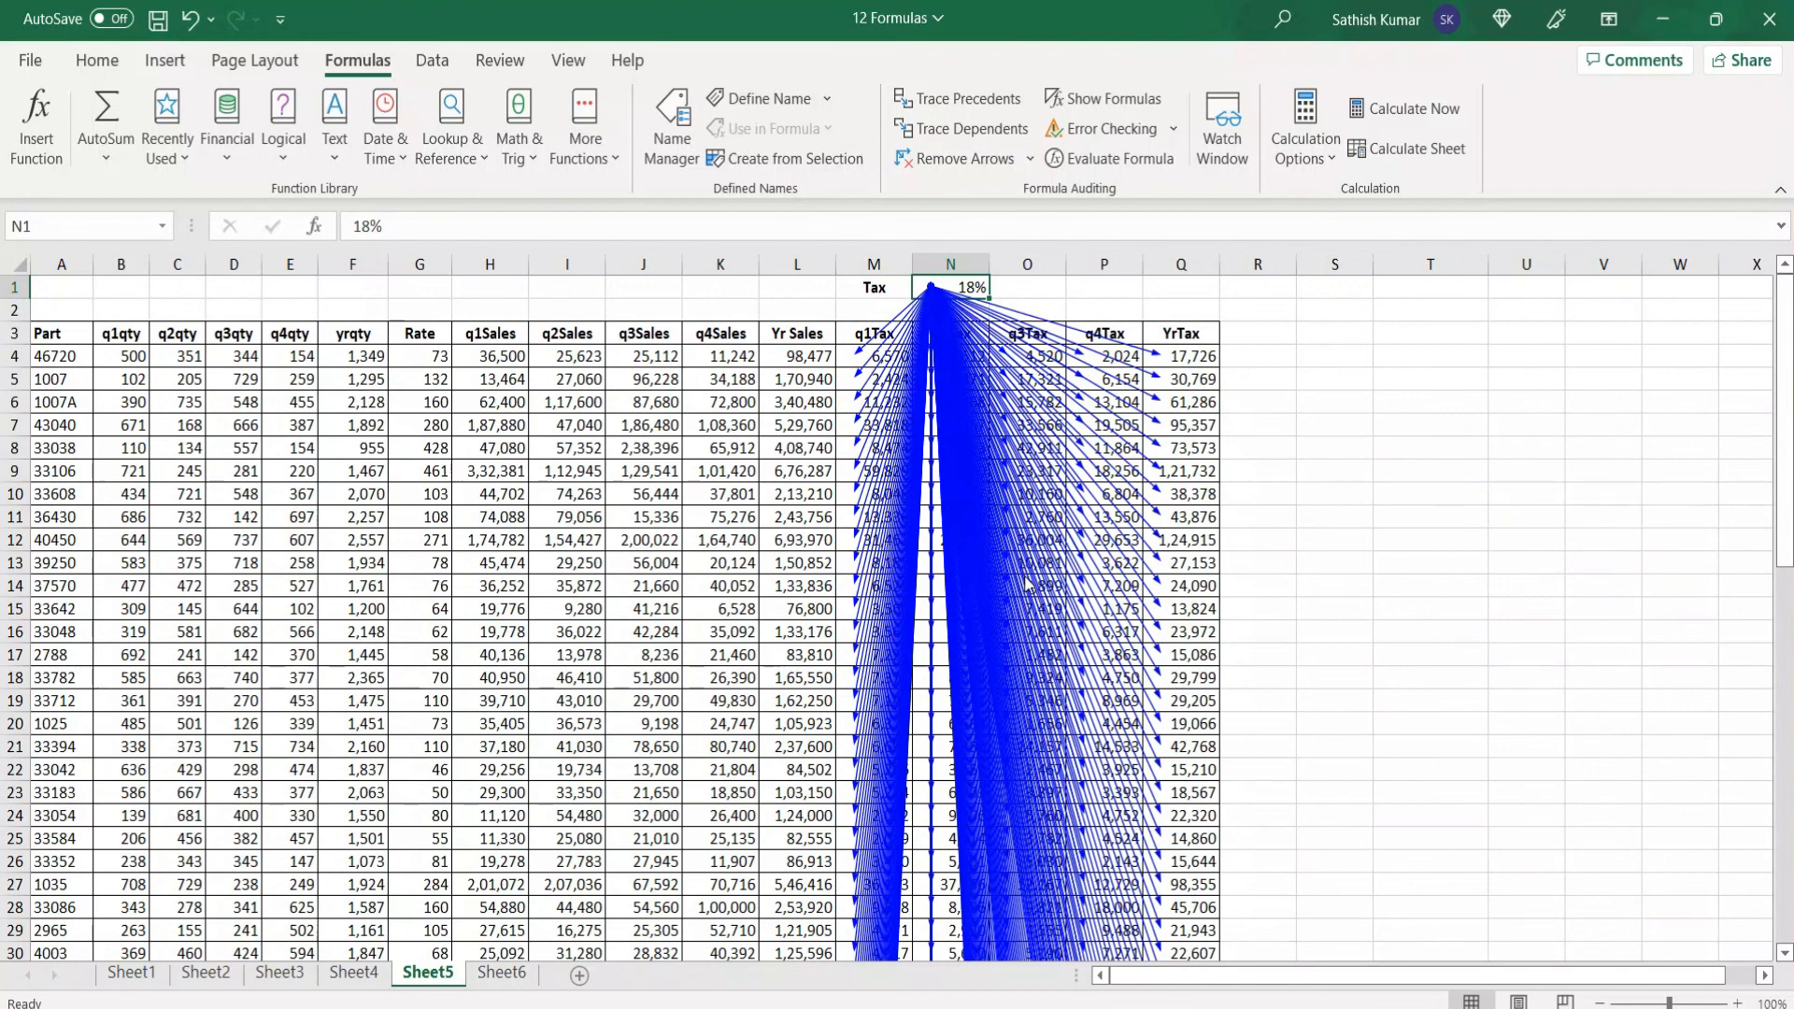
click(951, 161)
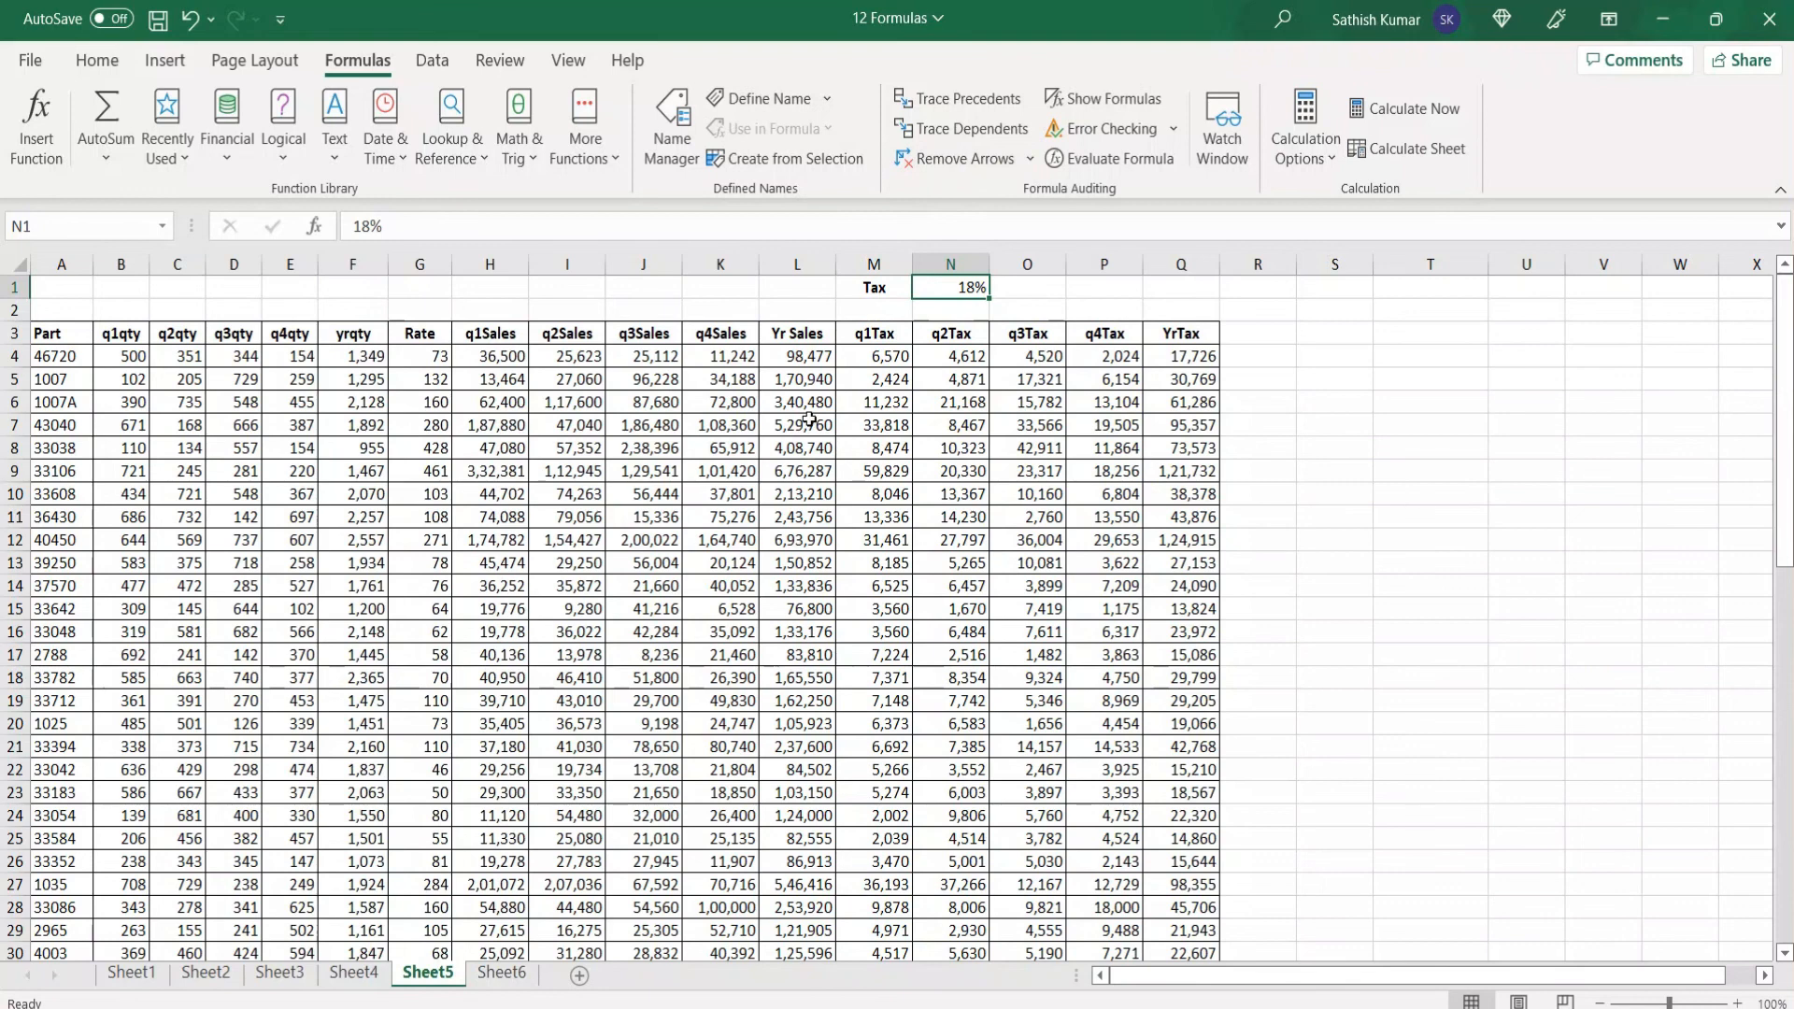